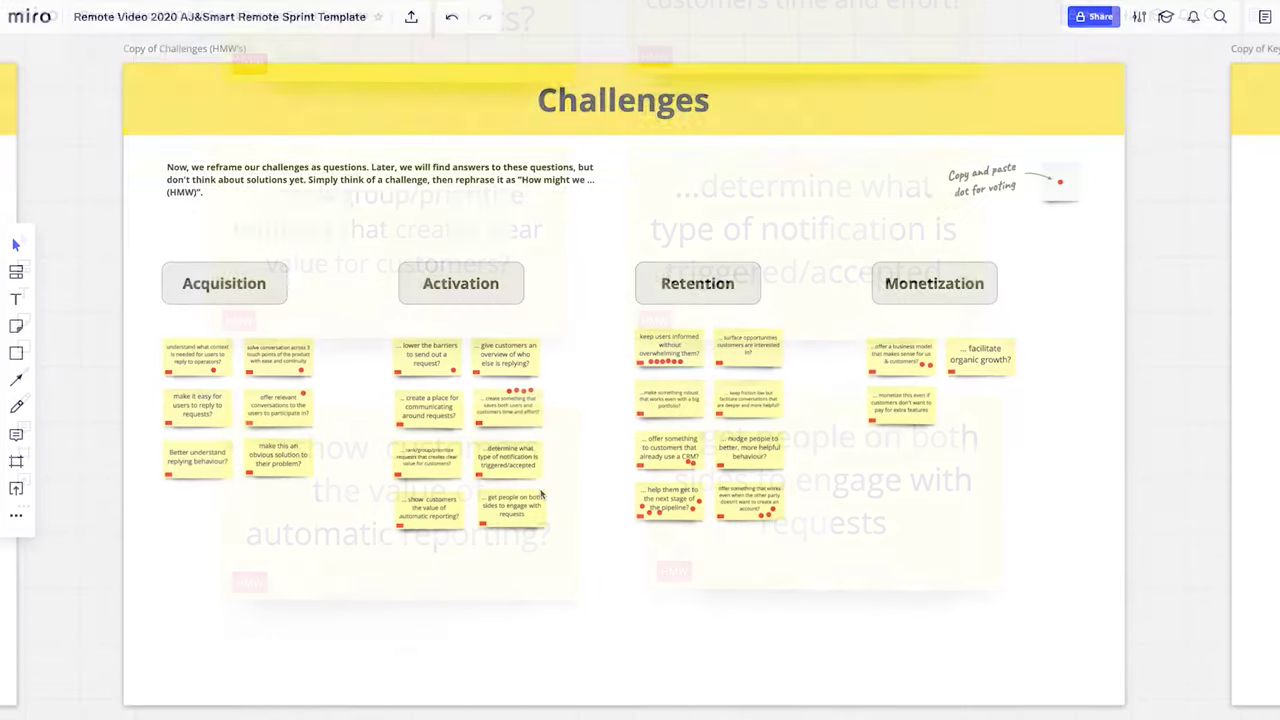
scroll(540, 494, up, 3)
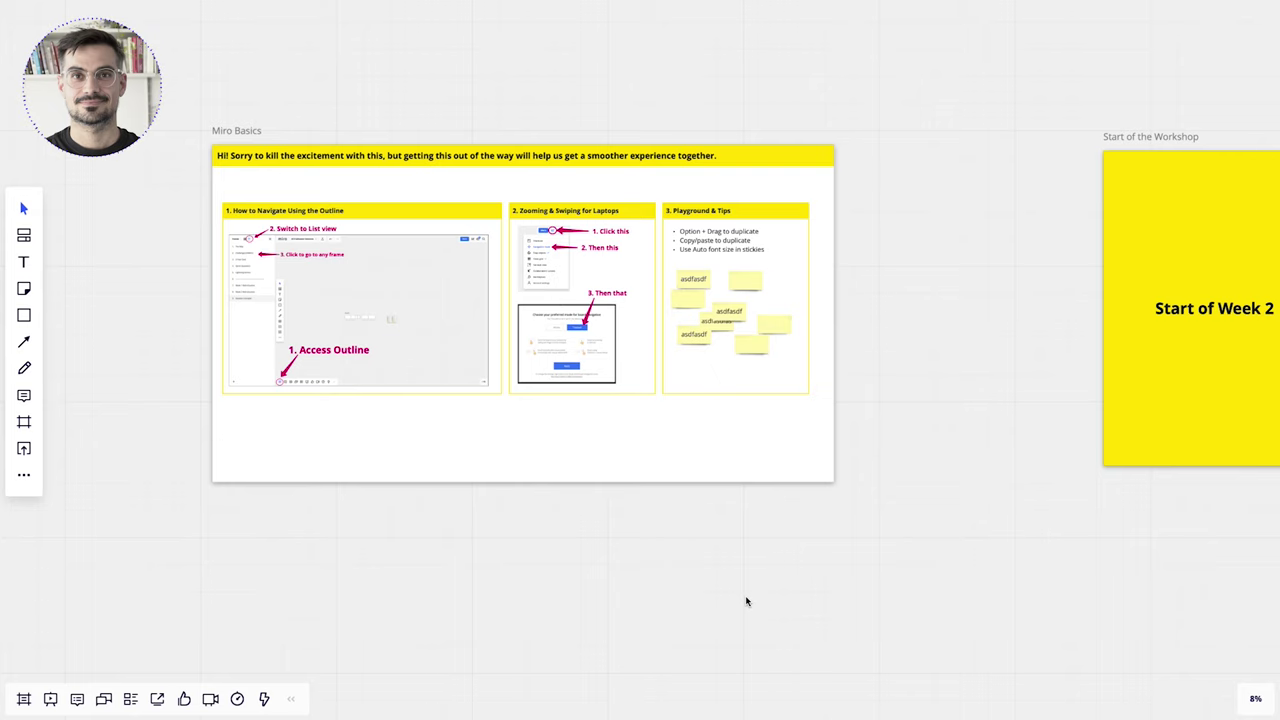
drag(491, 551, 528, 603)
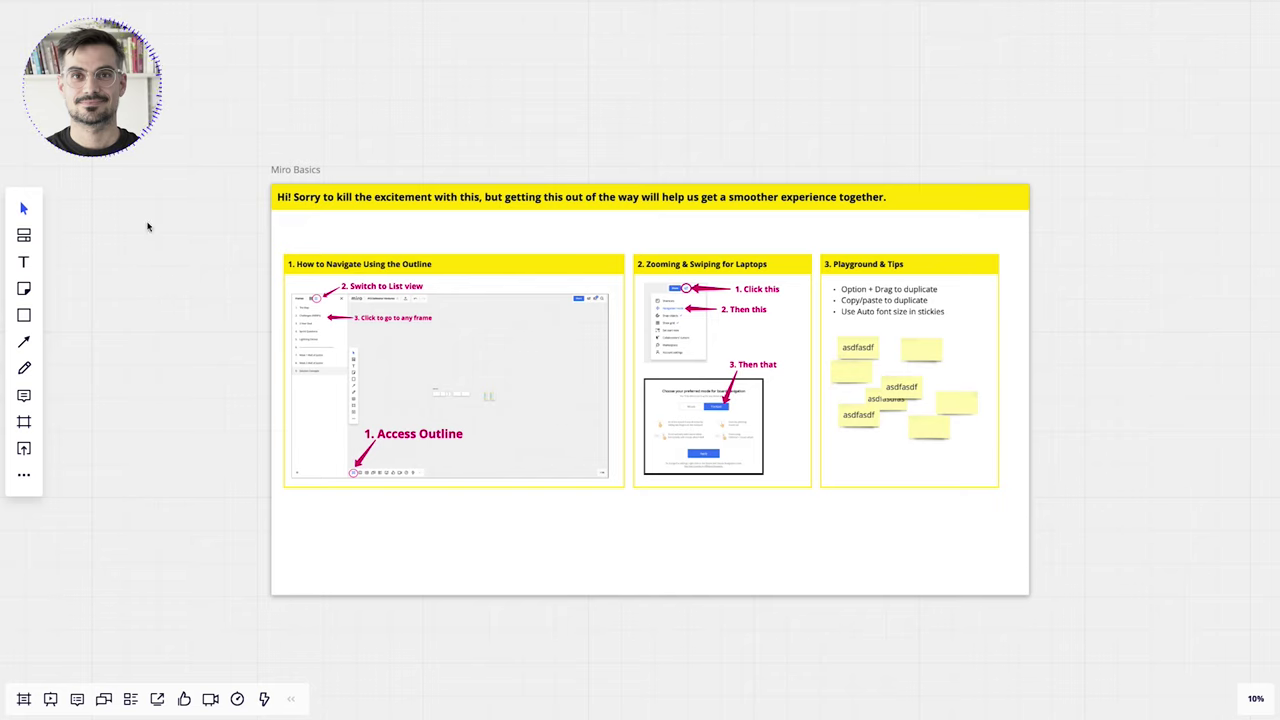
click(294, 171)
click(445, 147)
scroll(571, 400, up, 1)
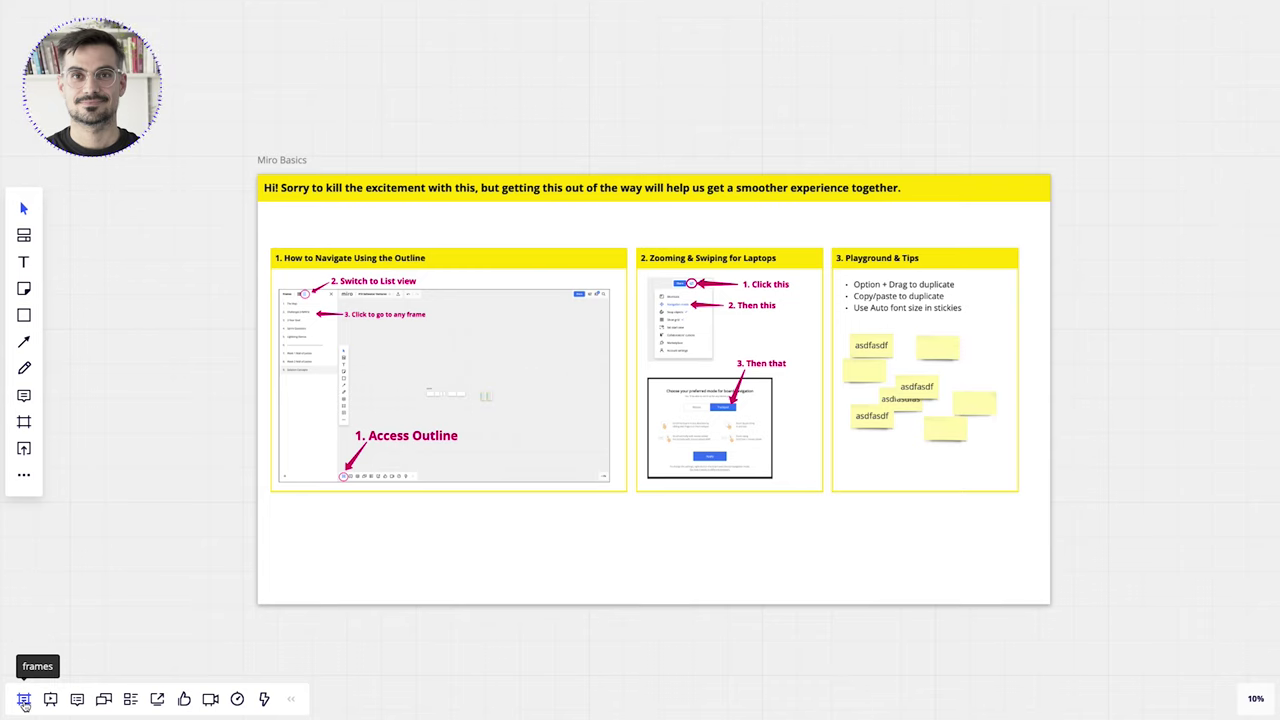
- Jump to The Map frame from the board's frame outline, return to the Miro Basics frame and close the outline
click(24, 699)
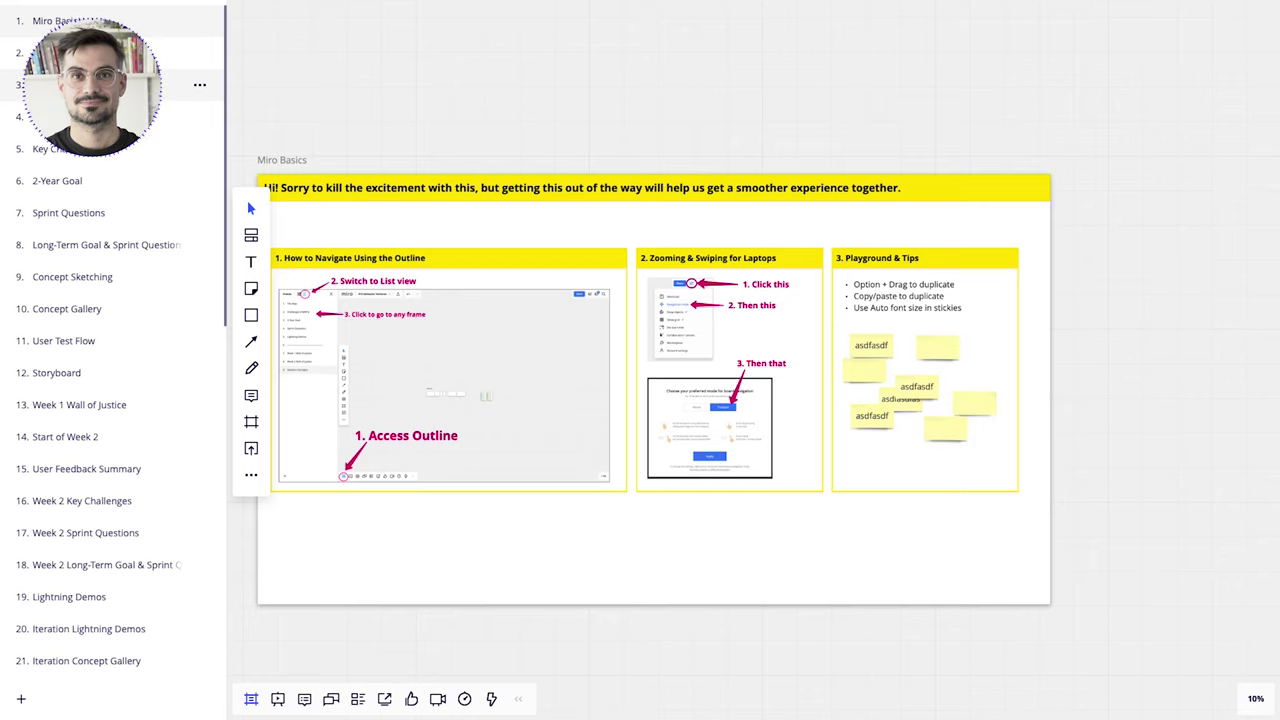
click(100, 84)
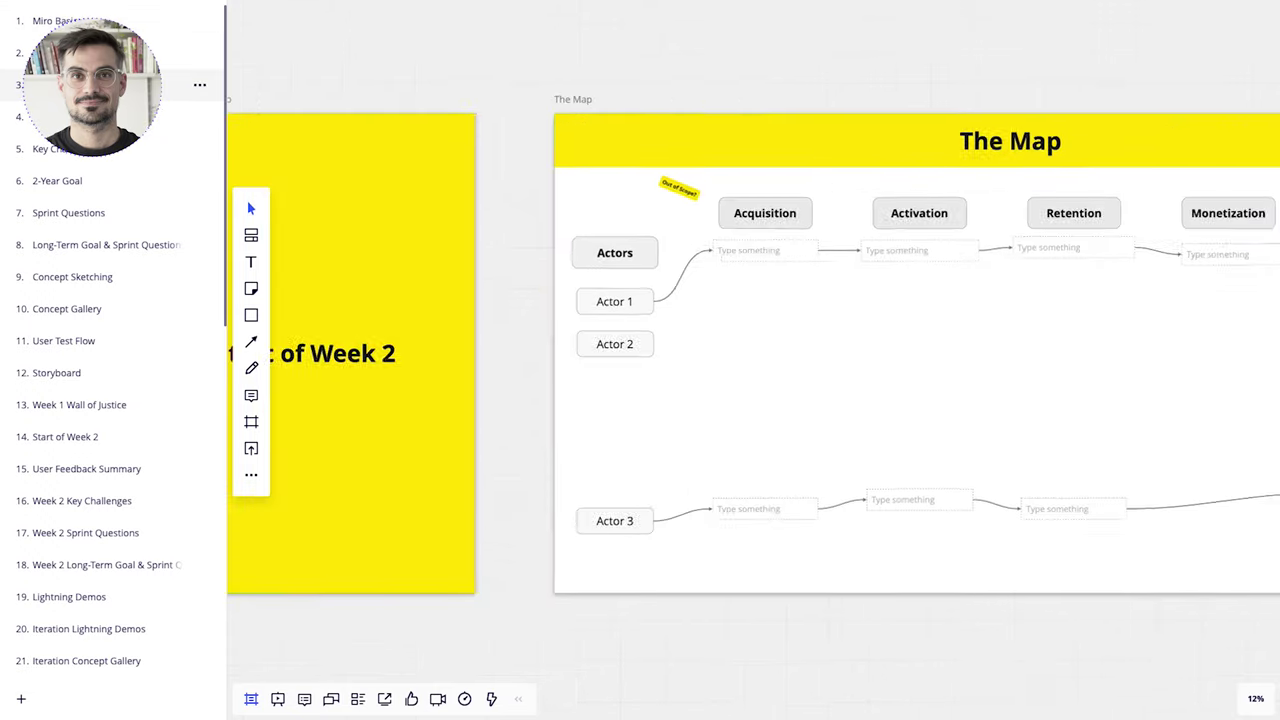
click(100, 20)
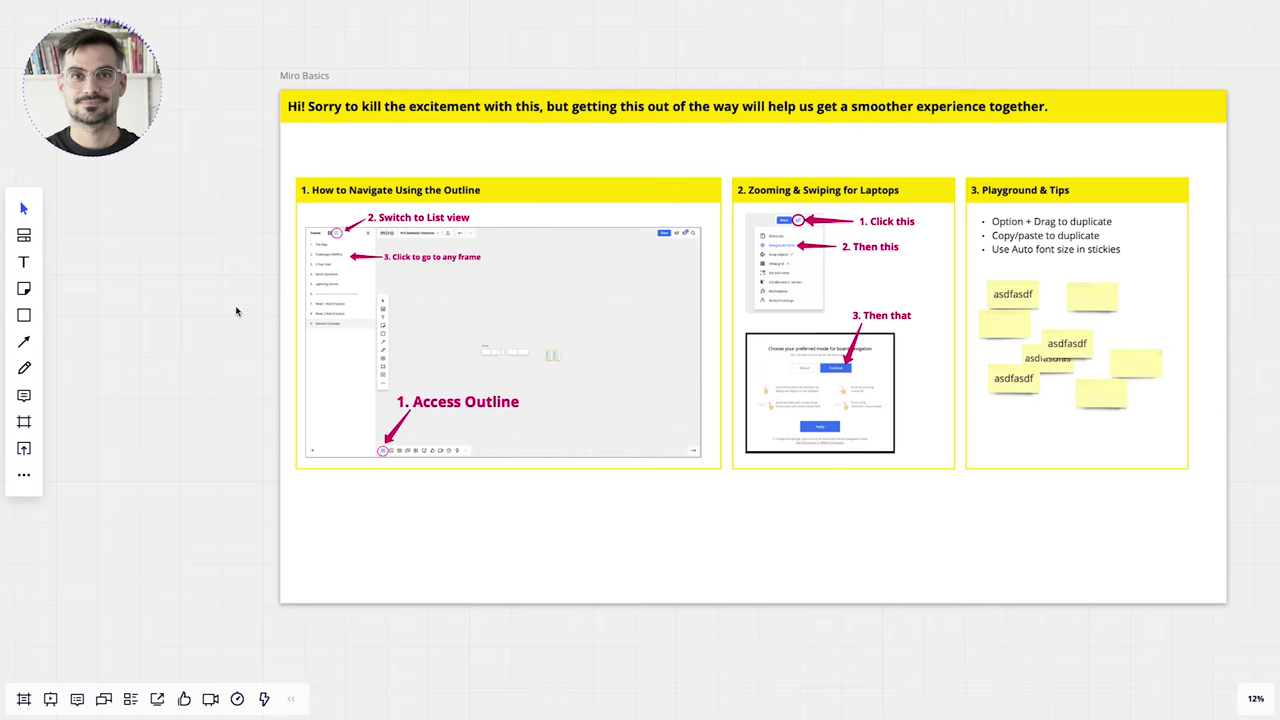
- Examine the outline navigation, zooming and playground instructions in the Miro Basics frame
scroll(910, 315, up, 1)
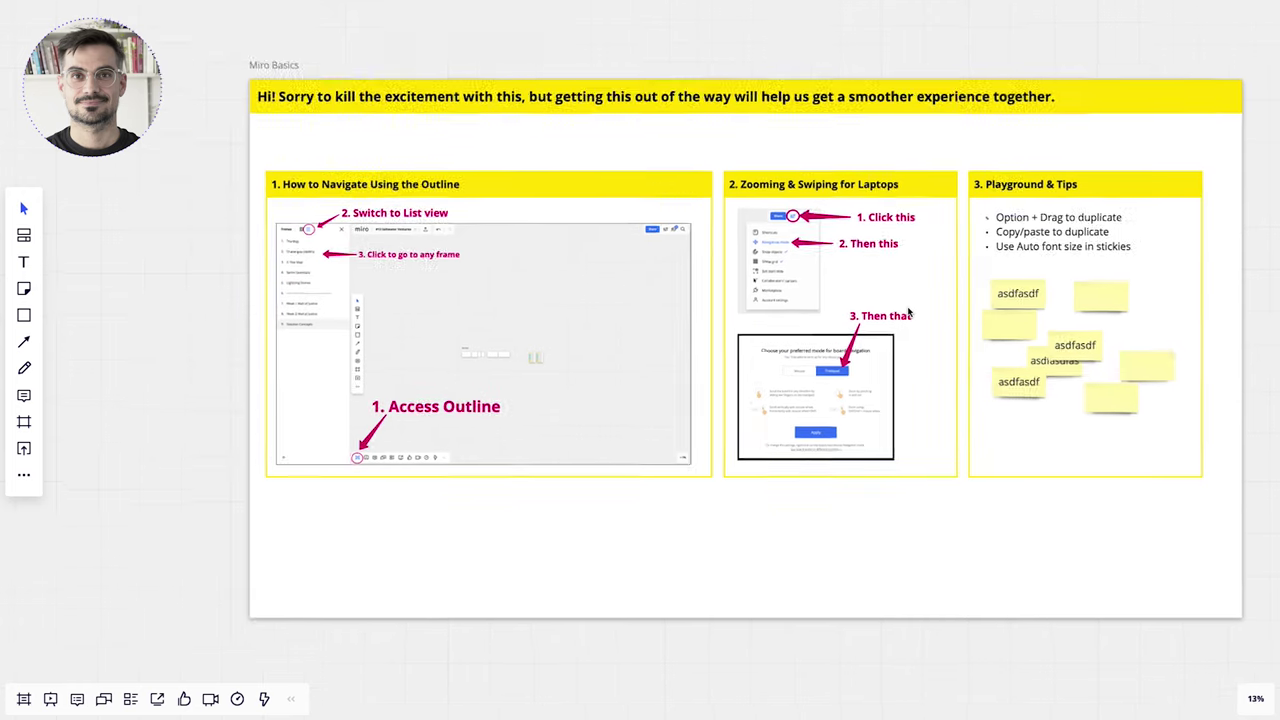
scroll(910, 315, up, 4)
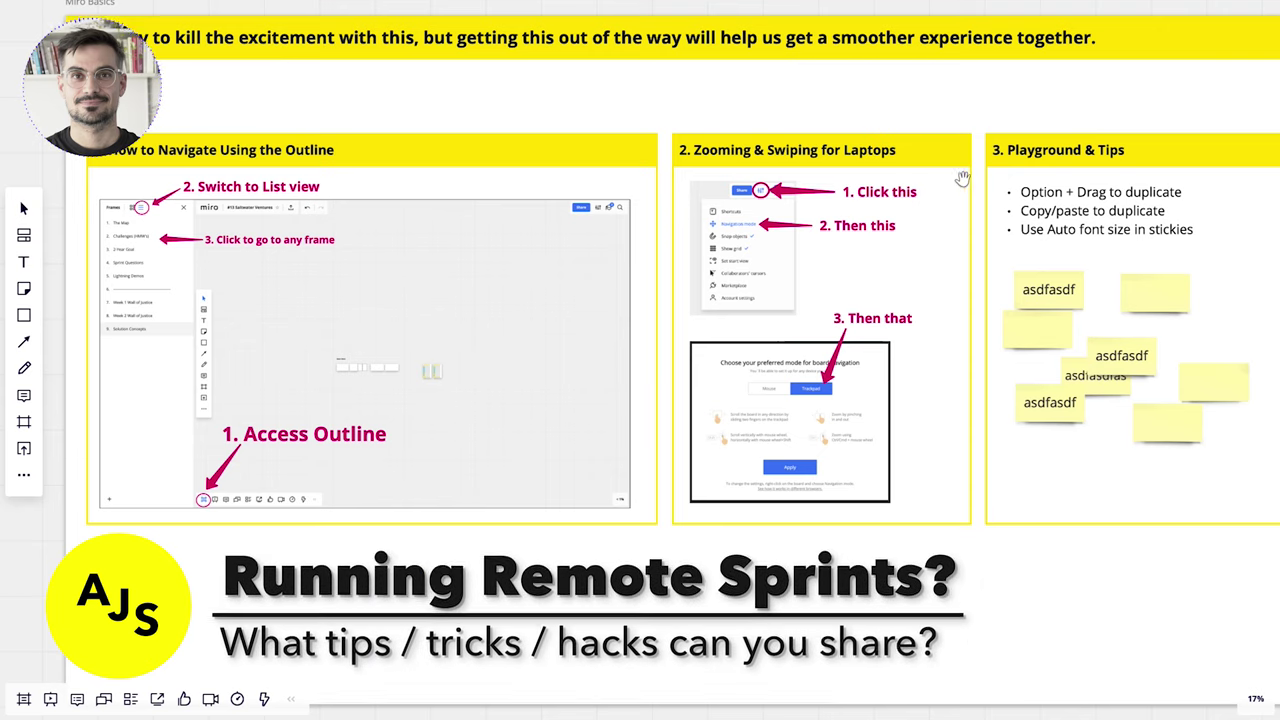
scroll(942, 115, down, 1)
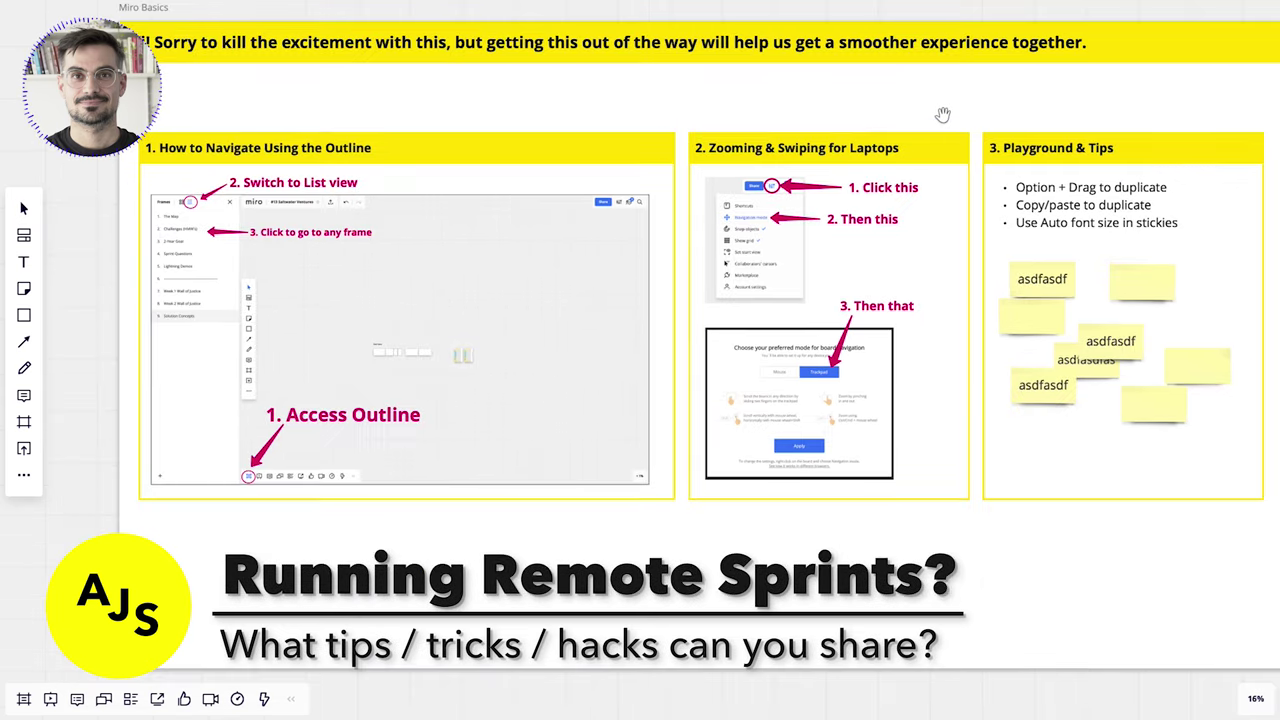
drag(938, 120, 865, 123)
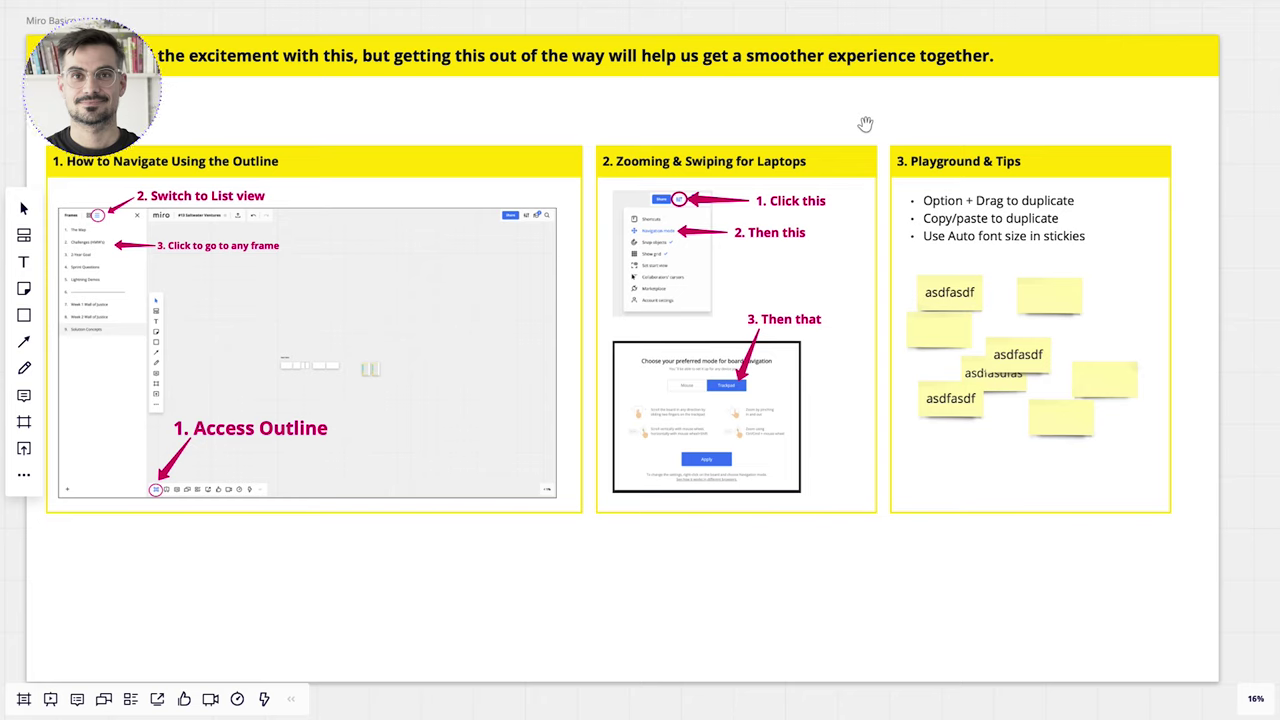
scroll(865, 123, down, 2)
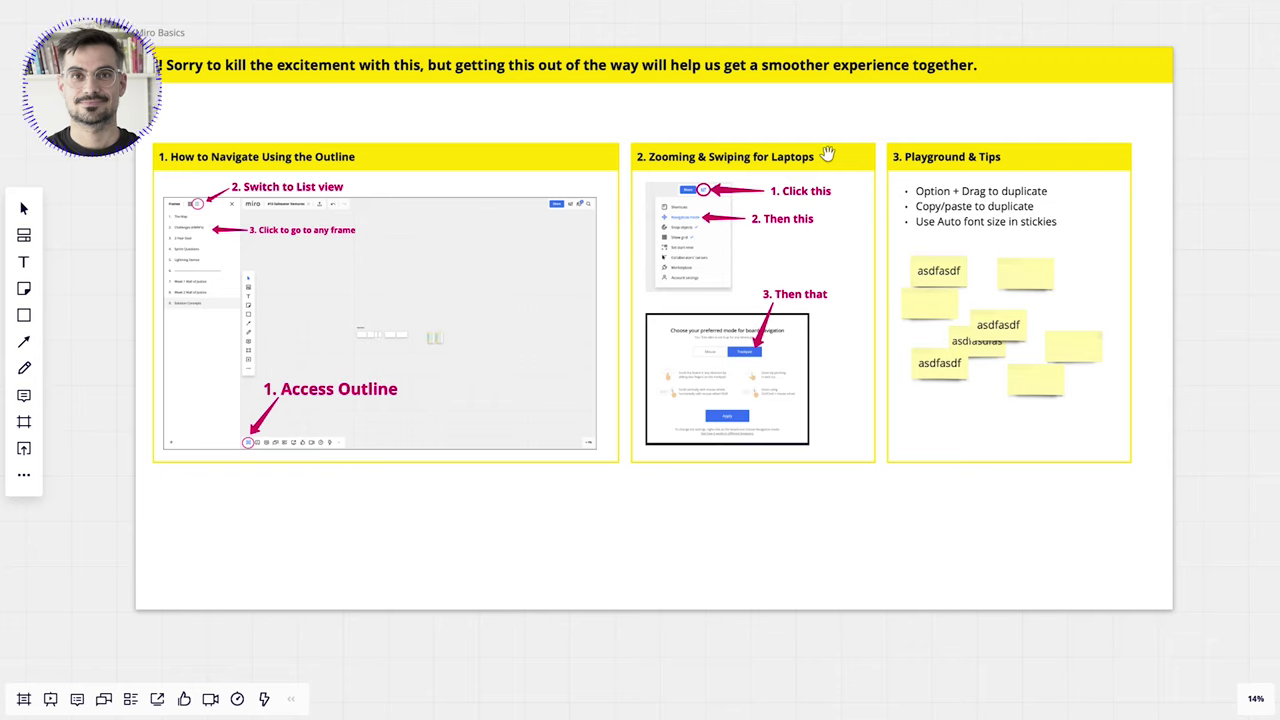
drag(815, 19, 785, 51)
scroll(785, 51, down, 1)
scroll(797, 57, down, 1)
scroll(790, 62, down, 1)
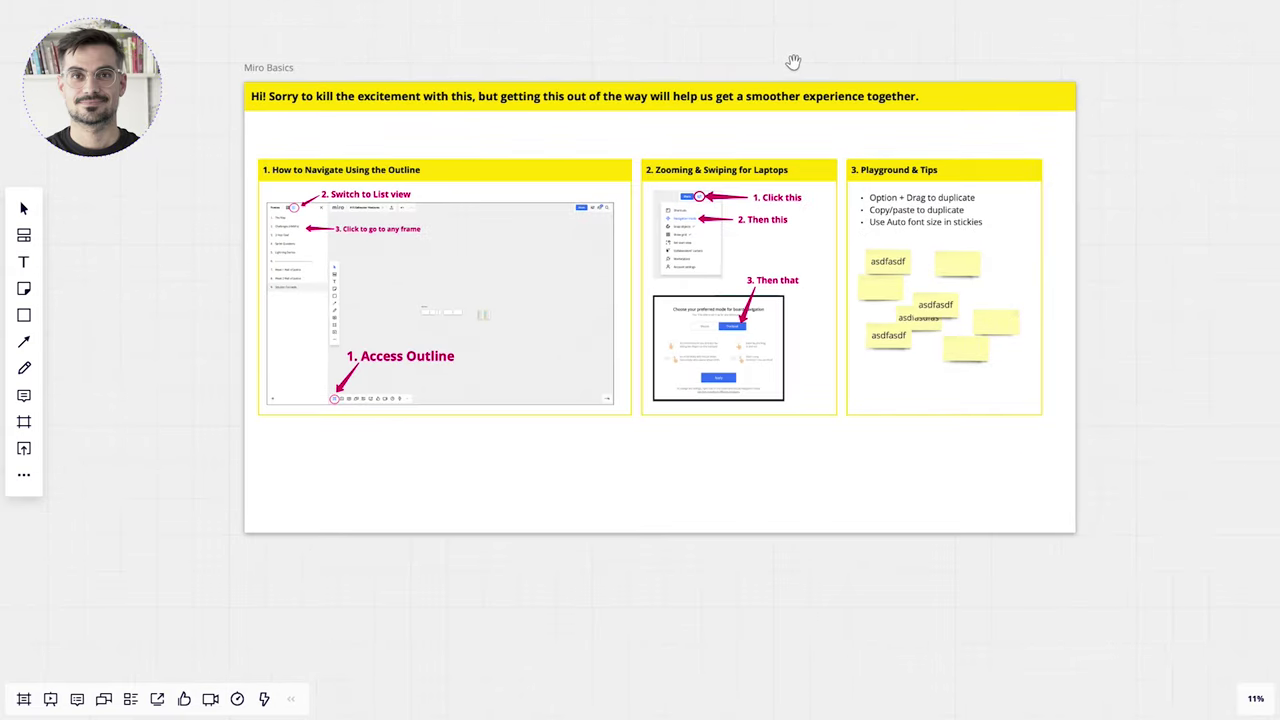
drag(857, 54, 867, 78)
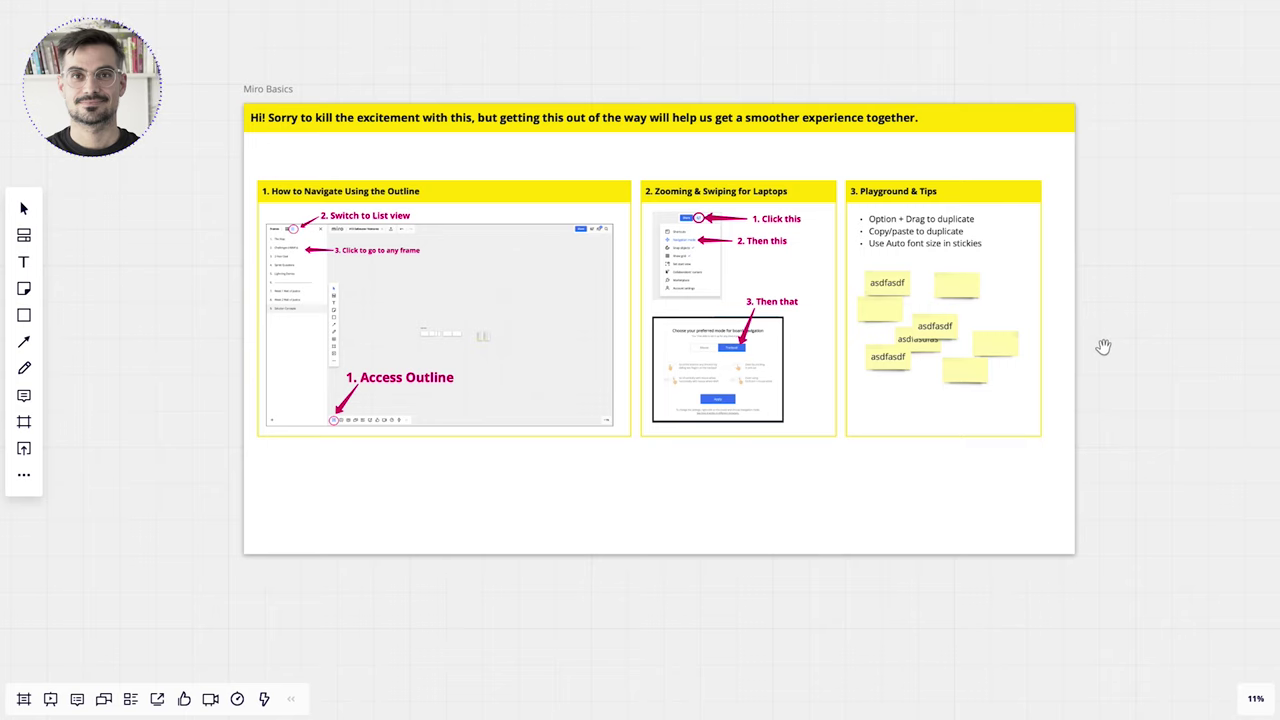
scroll(1115, 330, up, 2)
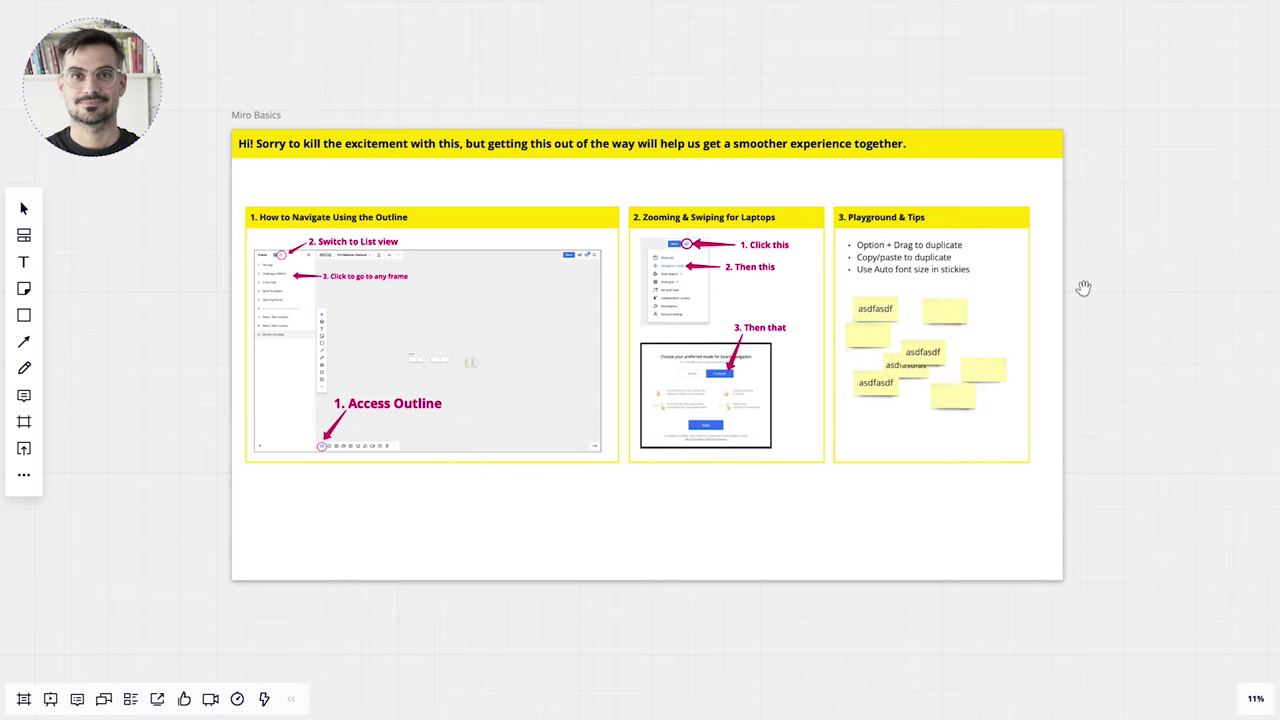
scroll(1084, 288, up, 3)
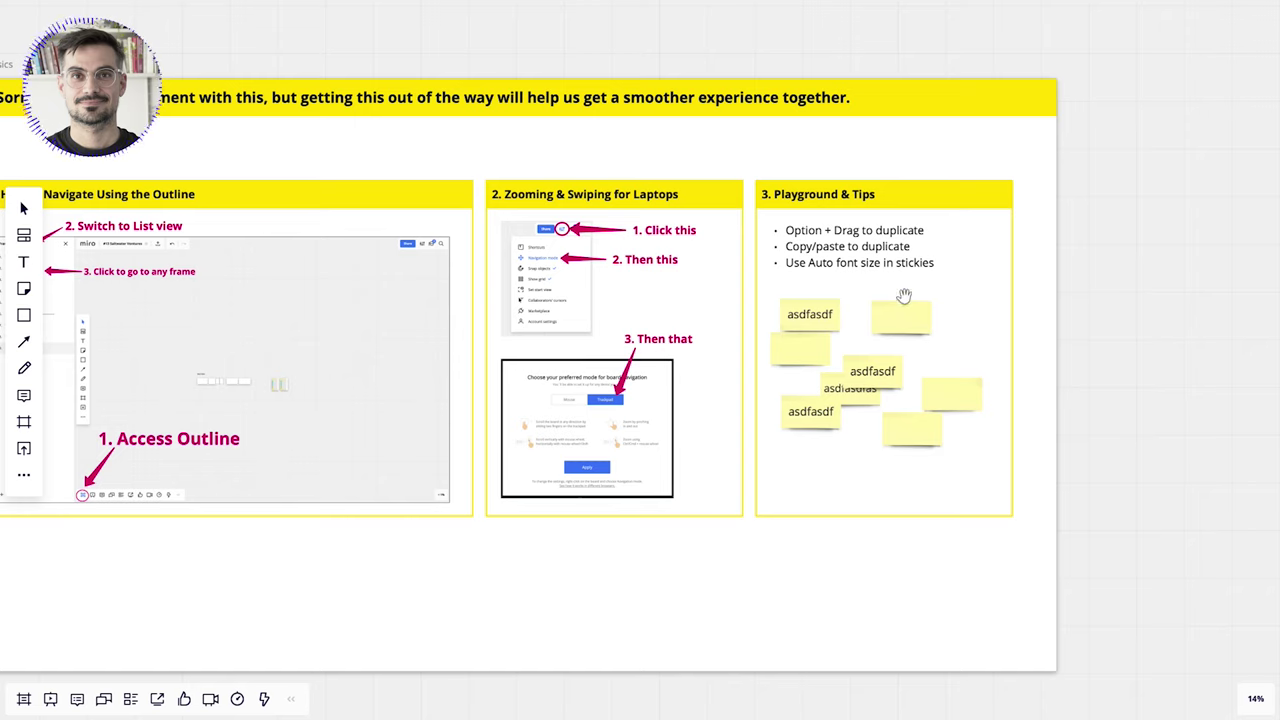
- Duplicate the blank sticky note beside the upper "asdfasdf" note in the Playground & Tips section
click(902, 325)
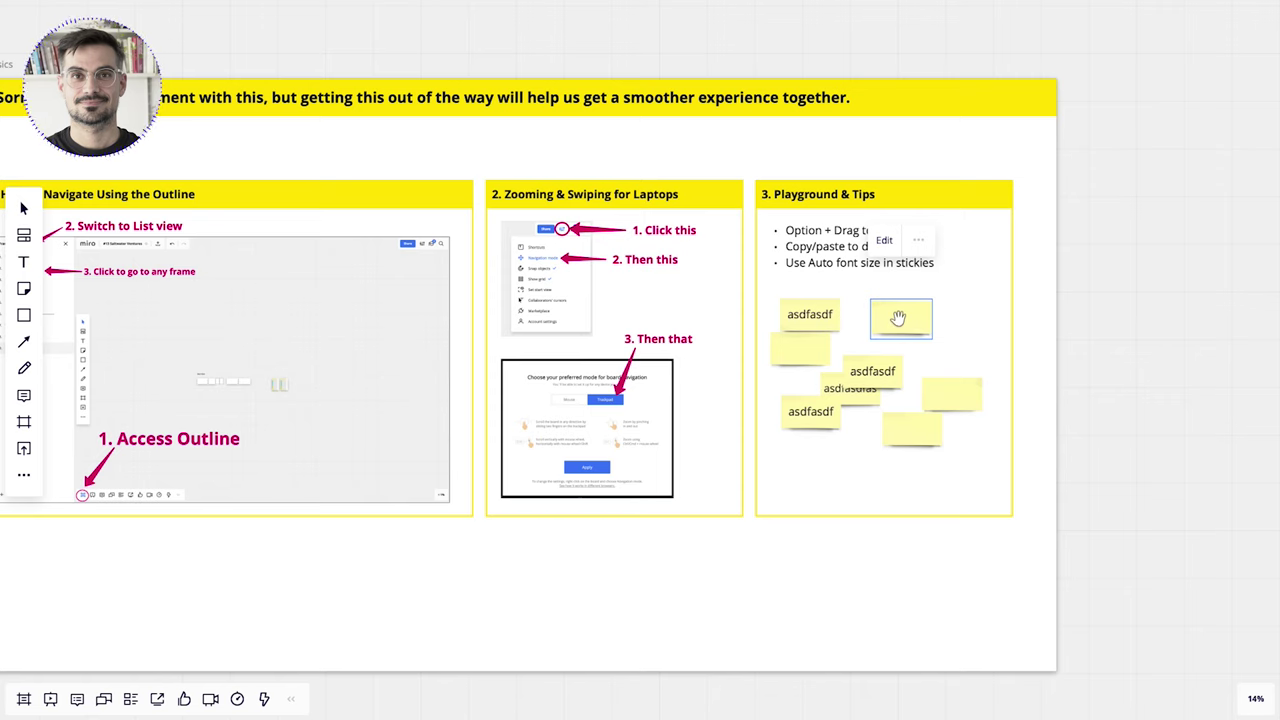
scroll(916, 318, left, 3)
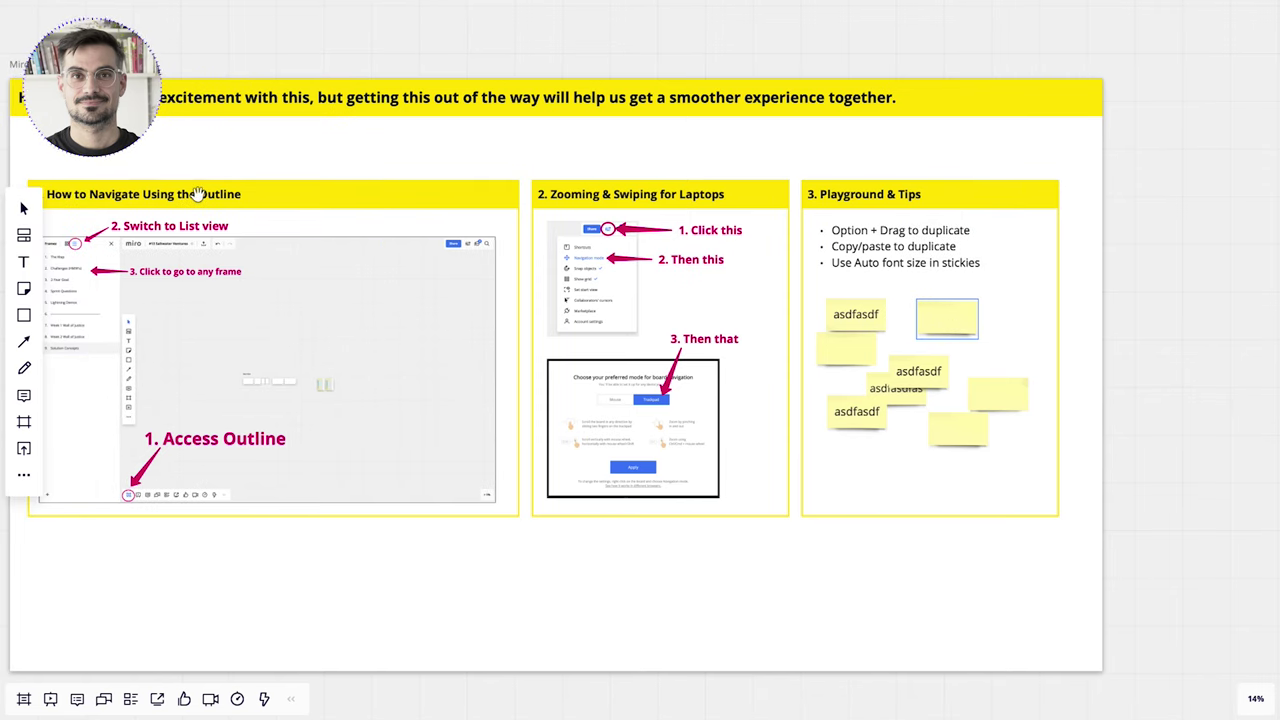
drag(933, 320, 990, 322)
- Write "write something" on the original blank sticky note and move it close to the upper "asdfasdf" note
click(937, 322)
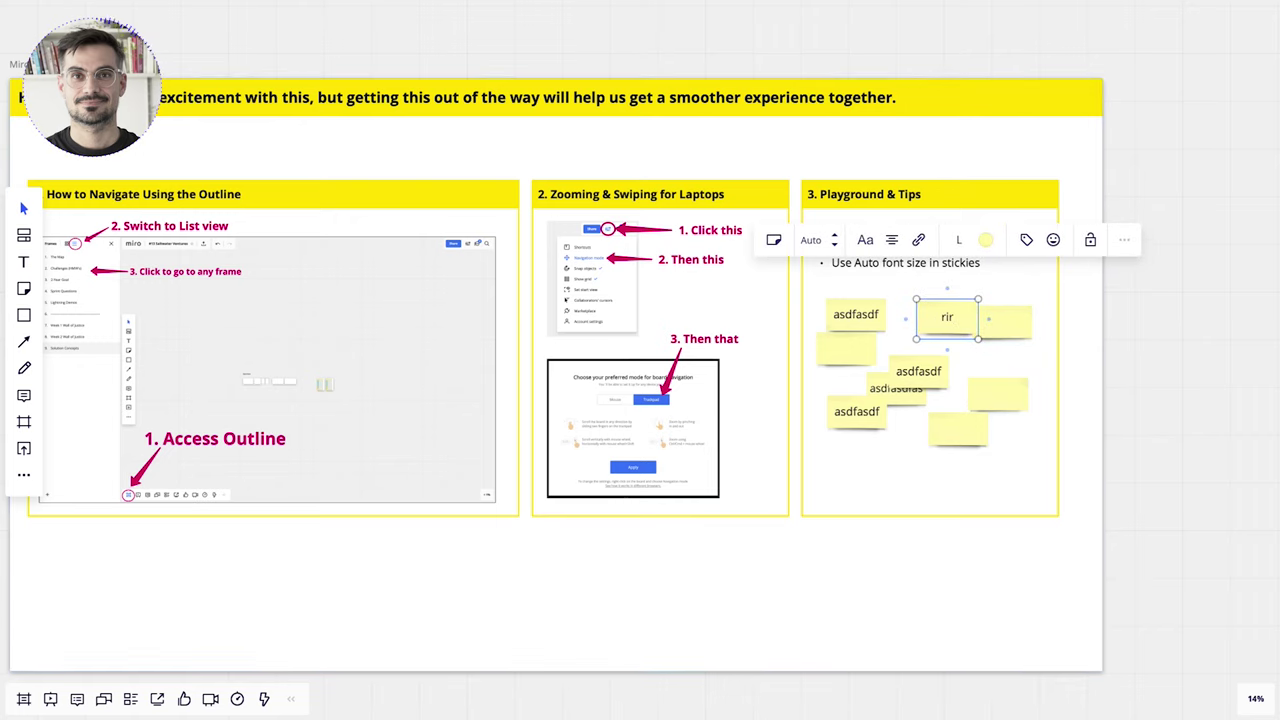
text(write something)
click(1171, 397)
drag(951, 341, 929, 339)
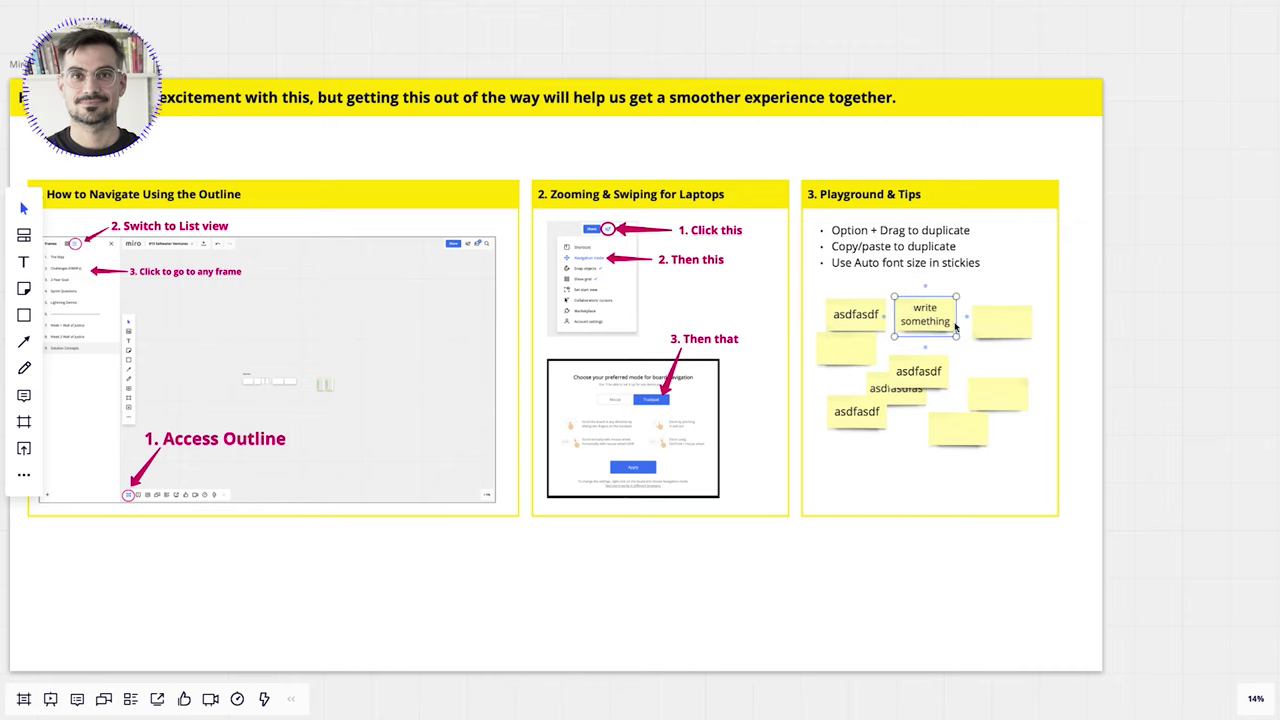
- Line up the blank duplicate with the "write something" note and shift the blank note below "asdfasdf" into alignment
click(1012, 332)
drag(1010, 328, 1000, 319)
drag(852, 356, 858, 361)
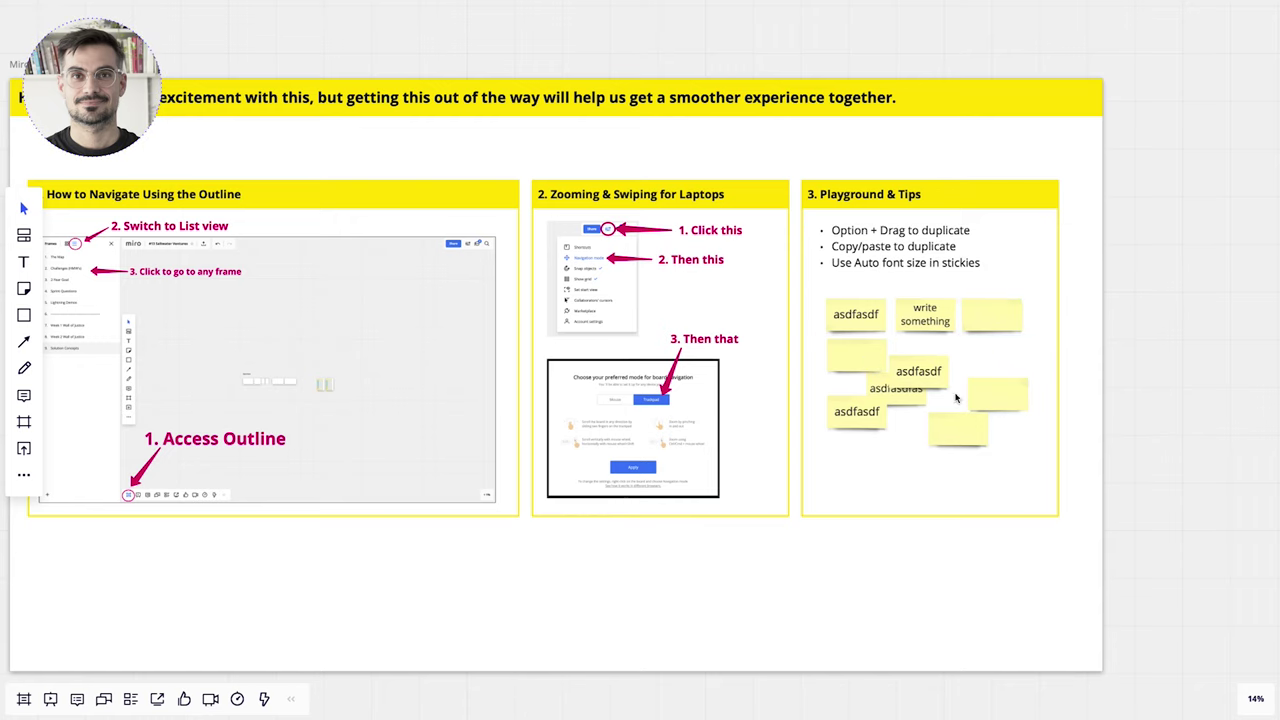
- Duplicate the lowest blank sticky note into the empty space beneath the other playground notes
click(963, 441)
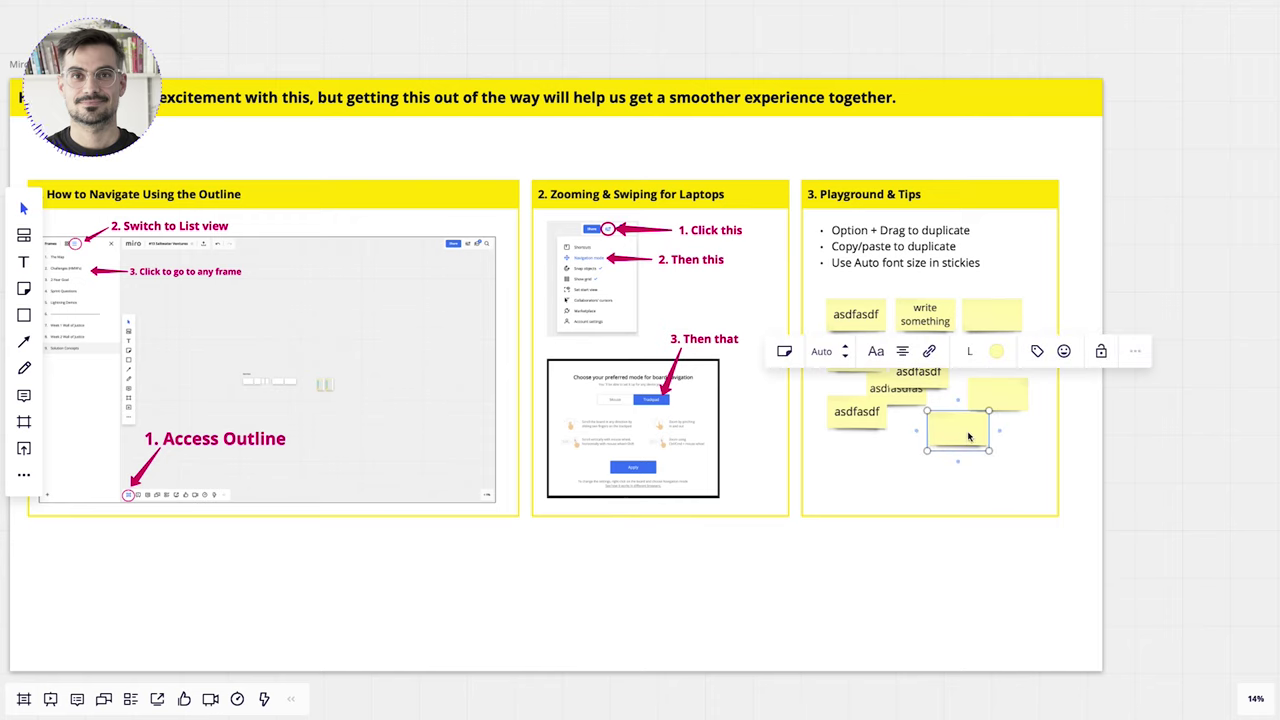
drag(968, 436, 895, 473)
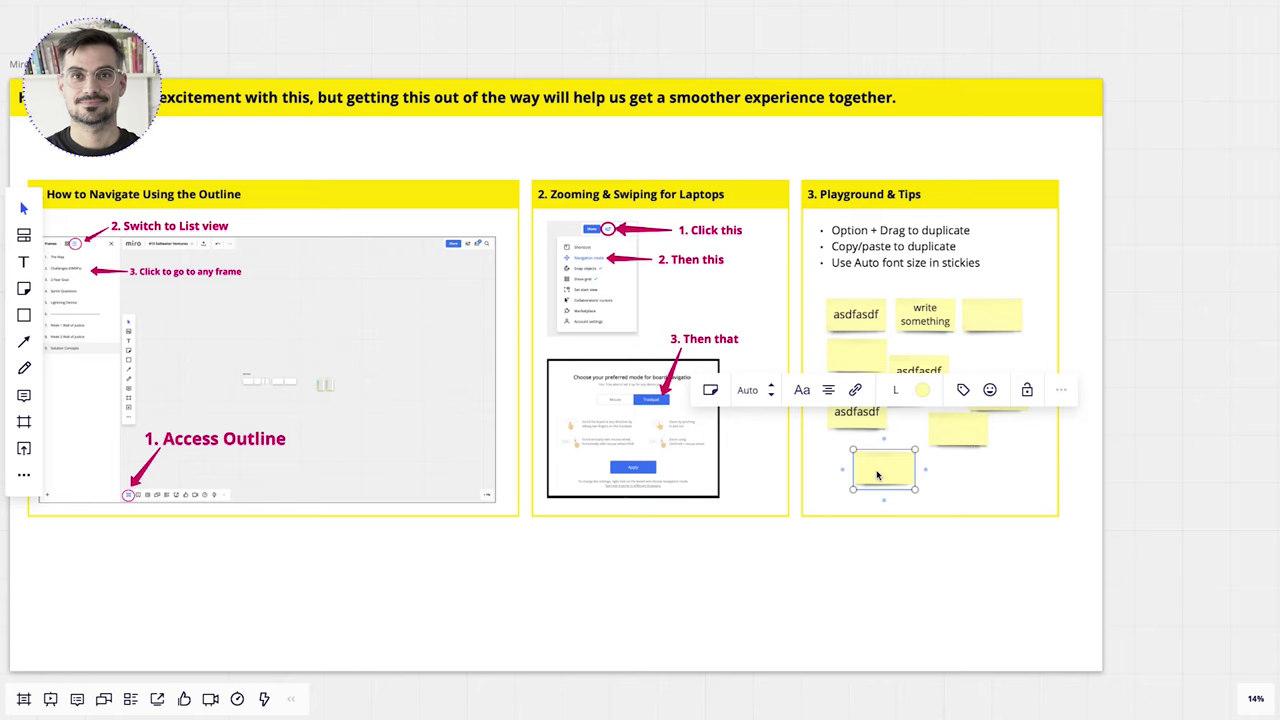
click(1104, 519)
- Look through the first workshop frames, from Start of the Workshop and The Map to Long-Term Goal & Sprint Questions
scroll(1105, 518, down, 3)
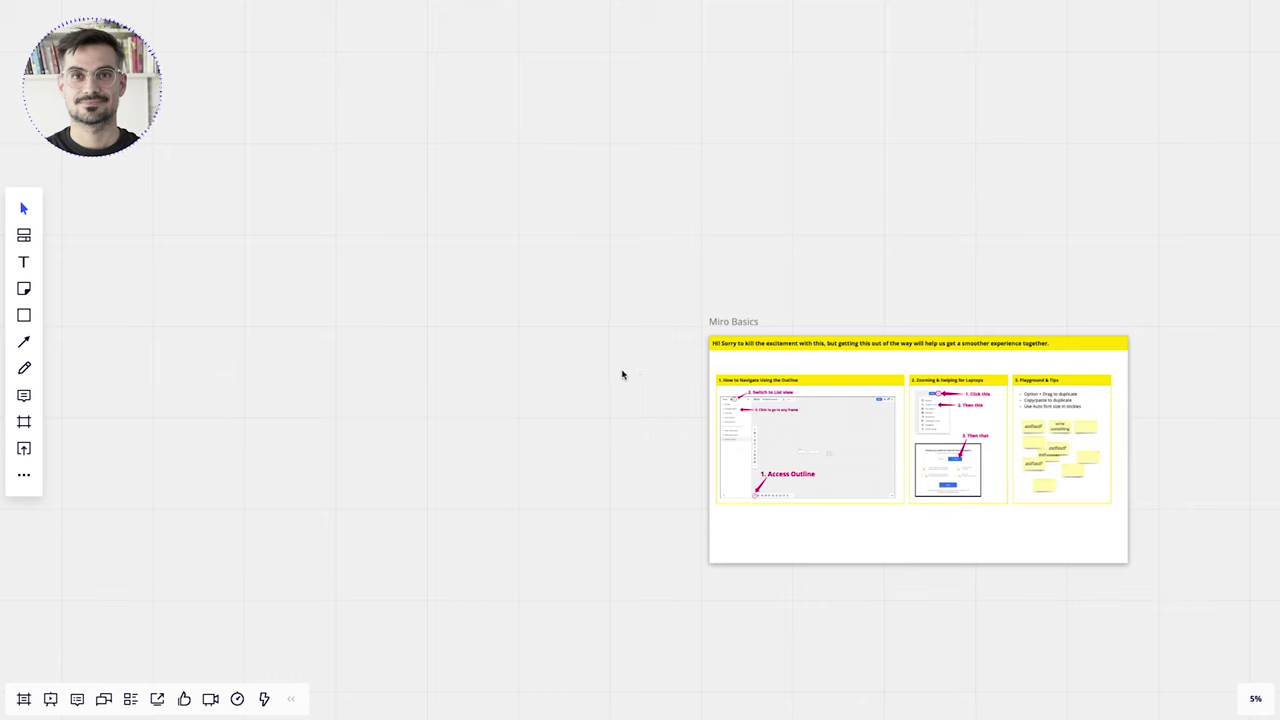
drag(986, 293, 703, 226)
drag(980, 220, 735, 213)
drag(1005, 185, 600, 206)
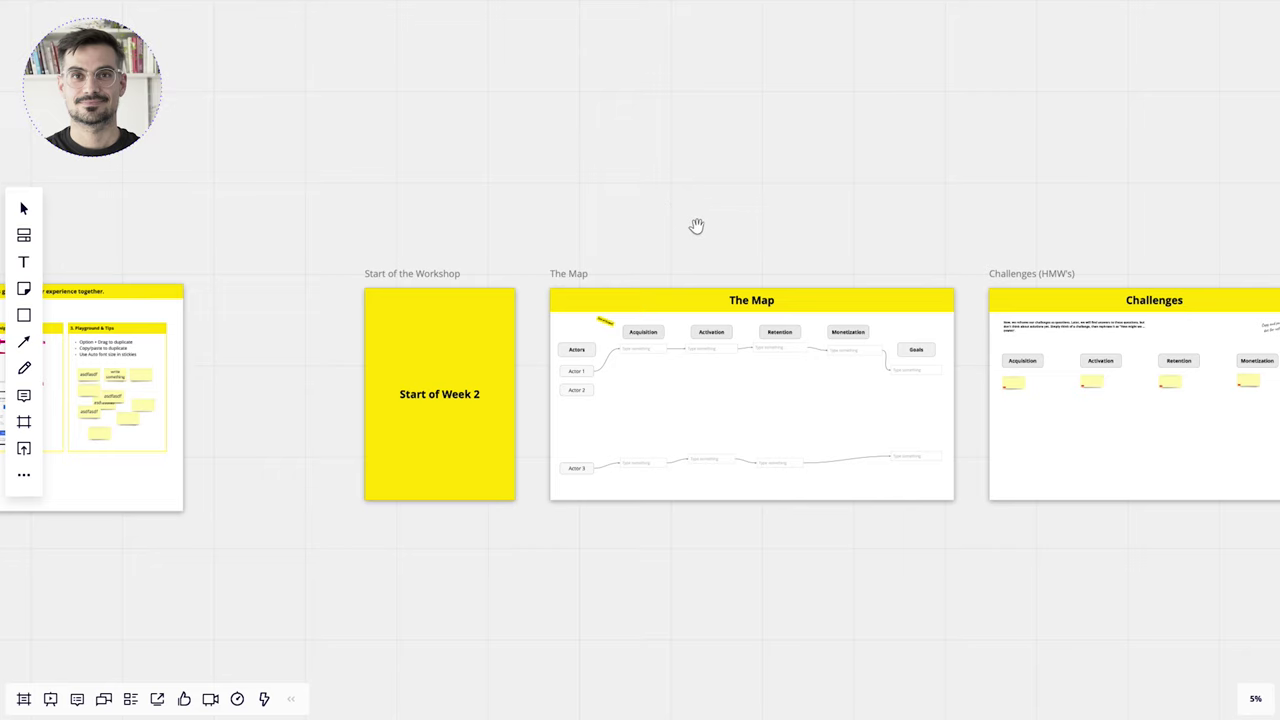
drag(657, 249, 526, 180)
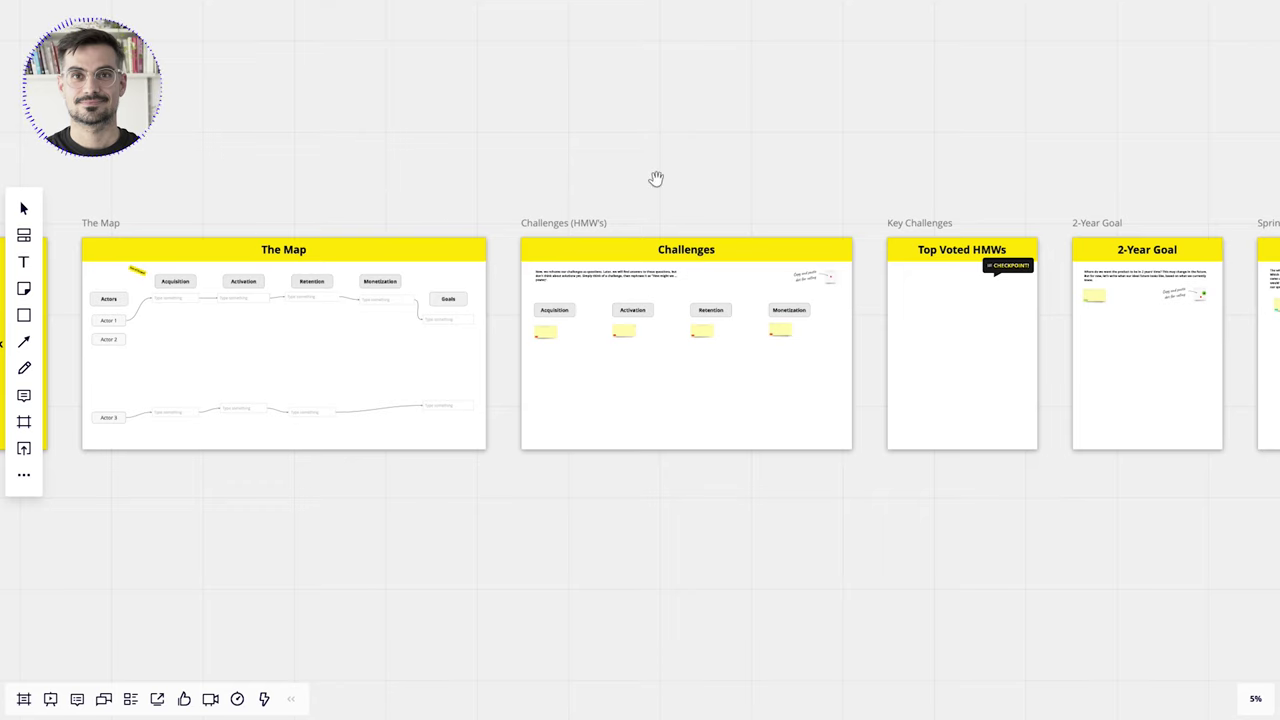
drag(654, 180, 689, 175)
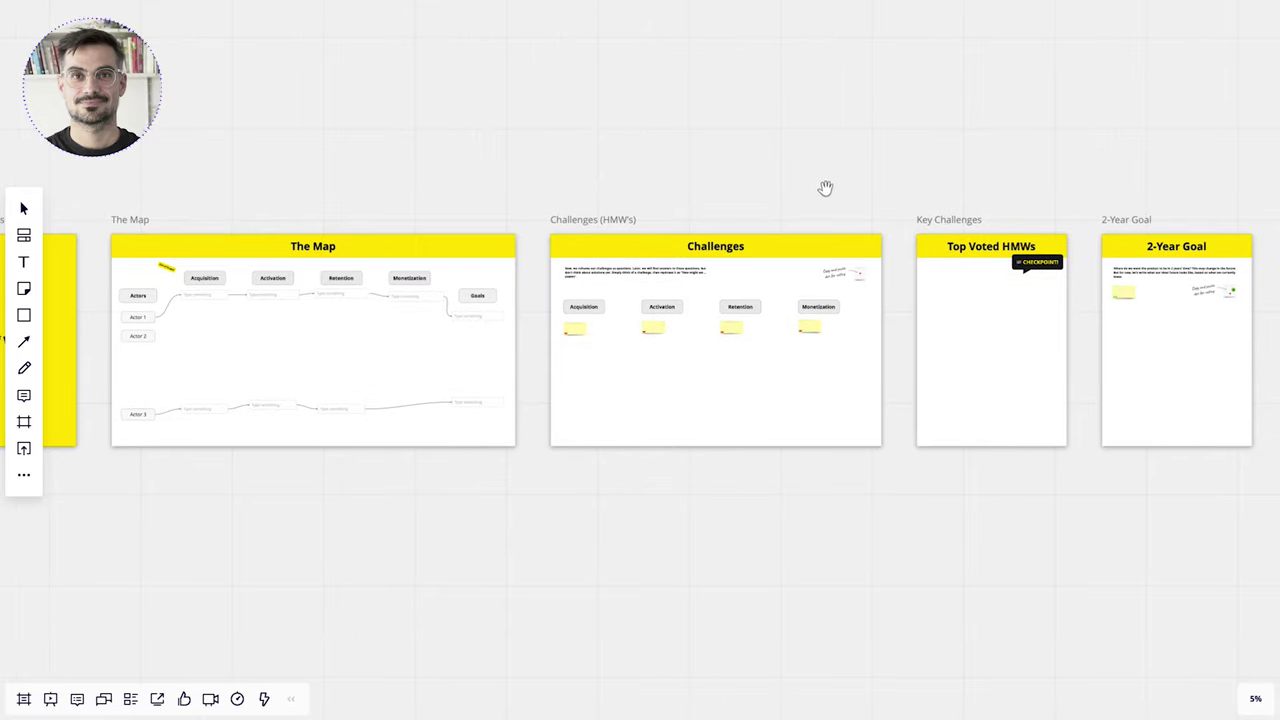
drag(814, 189, 473, 159)
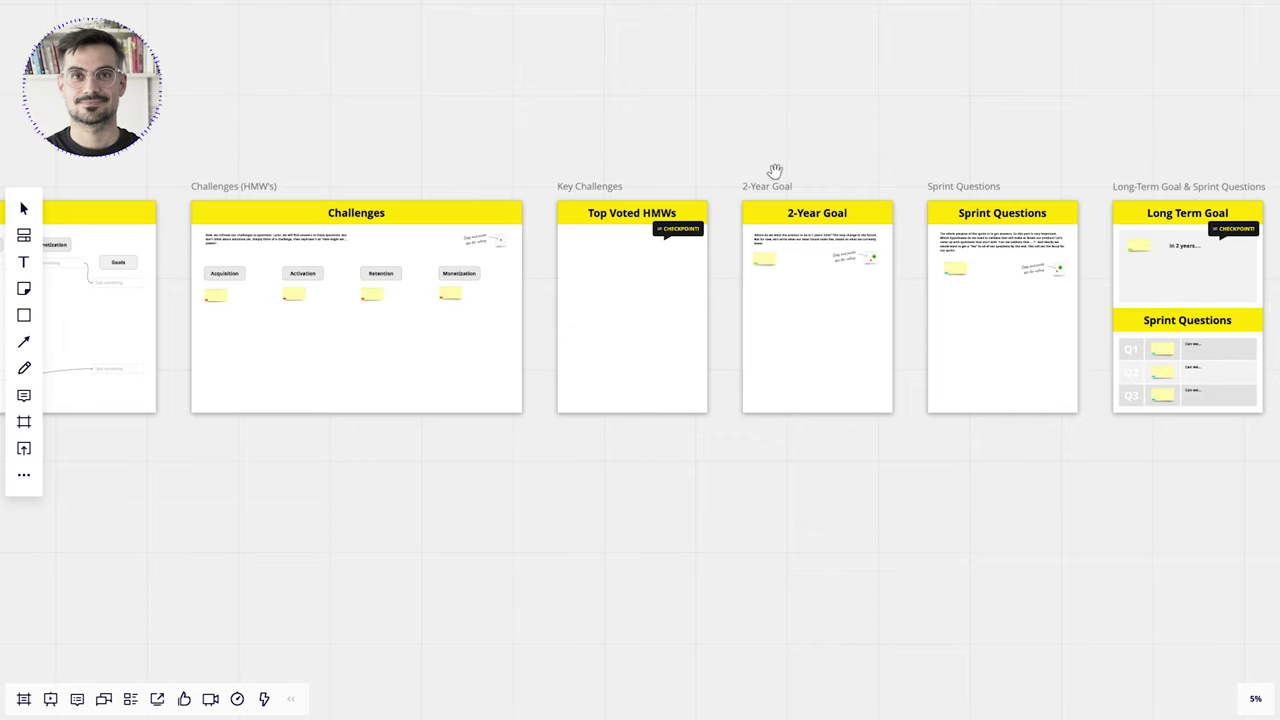
drag(1069, 149, 543, 137)
scroll(625, 155, up, 3)
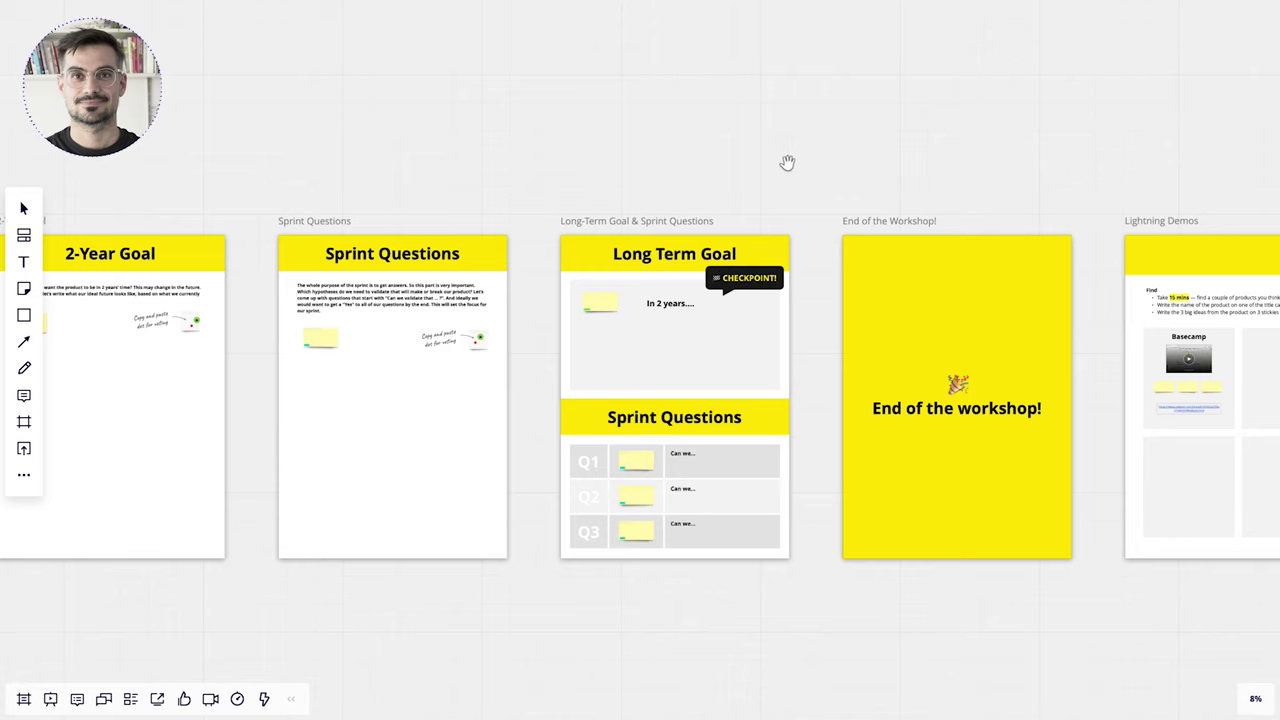
- Look over the following workshop frames, from Lightning Demos and Concept Sketching through Concept Gallery and User Test Flow to Storyboard
scroll(791, 157, right, 8)
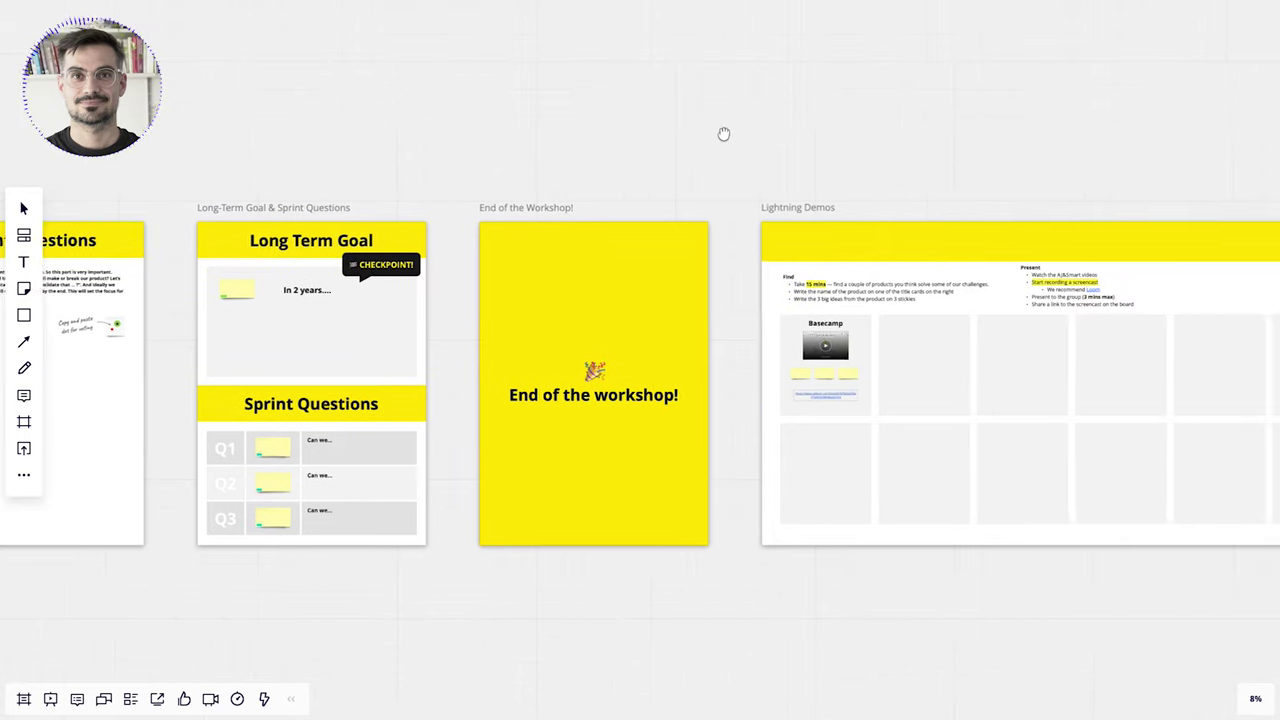
drag(636, 133, 420, 149)
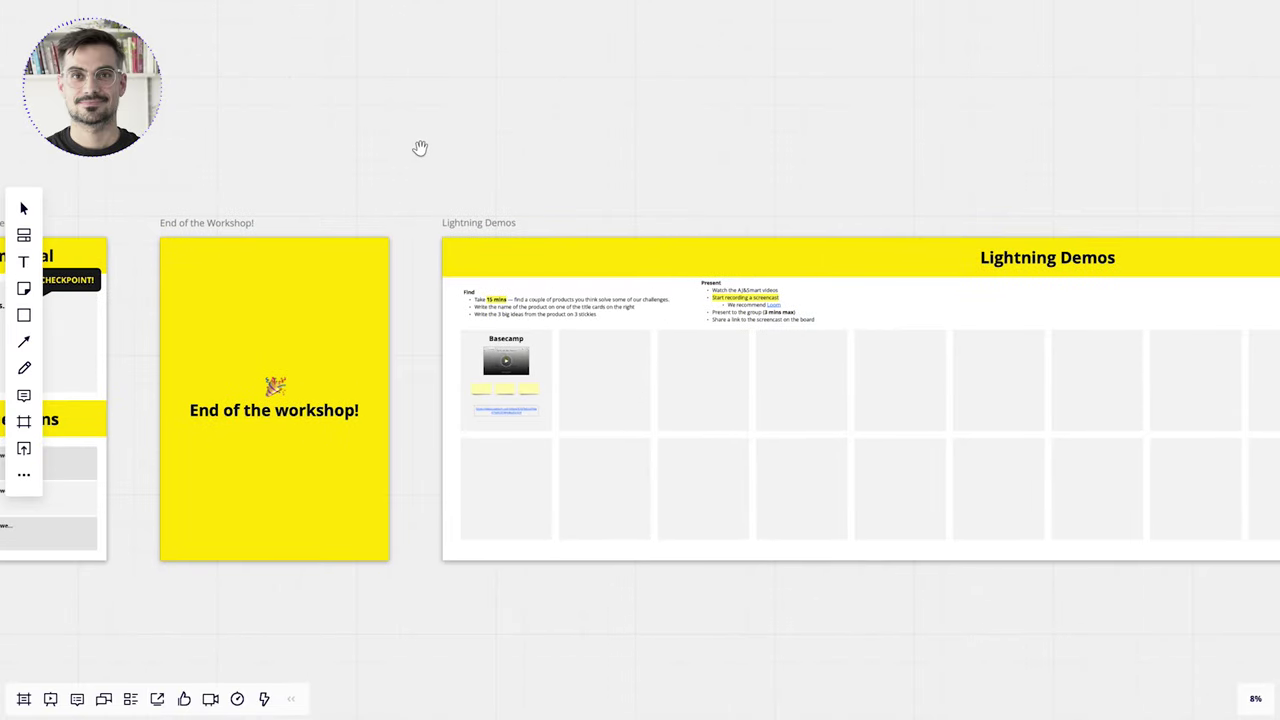
drag(647, 149, 311, 160)
drag(950, 186, 520, 157)
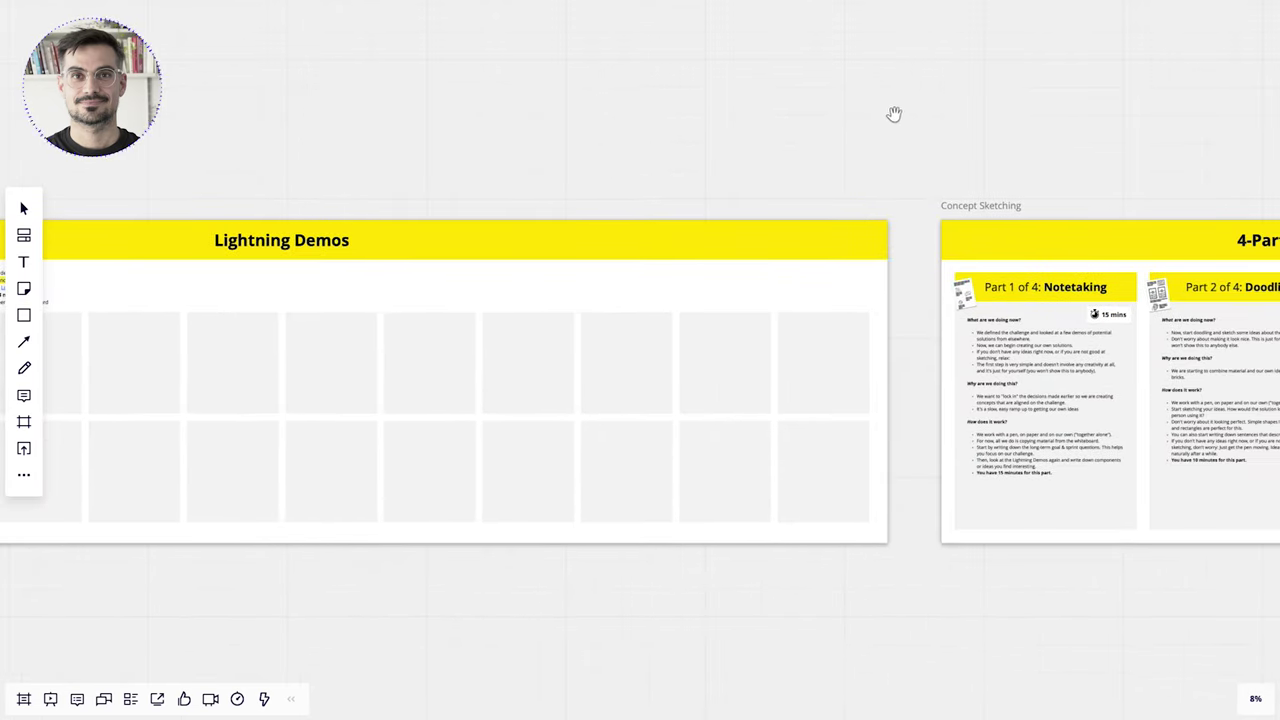
mouse_move(891, 117)
mouse_down()
mouse_move(271, 103)
mouse_move(163, 80)
mouse_up()
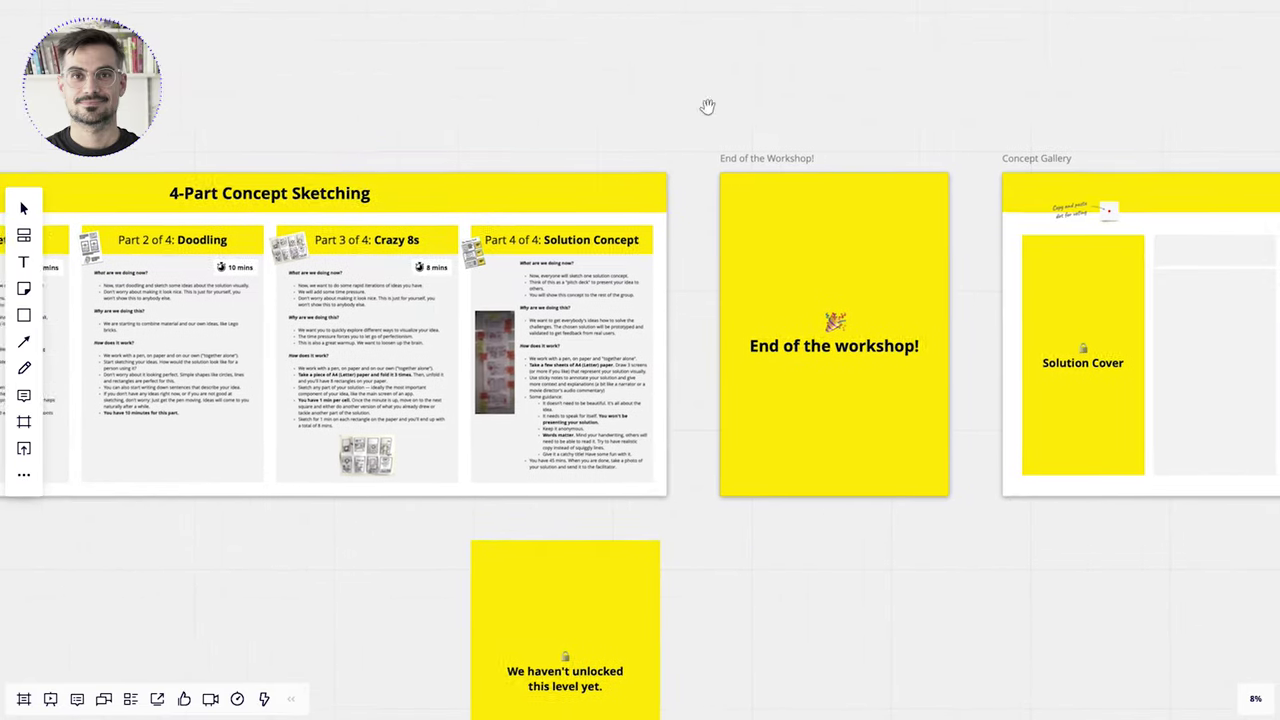
drag(1156, 123, 455, 112)
scroll(480, 106, right, 2)
scroll(620, 106, right, 5)
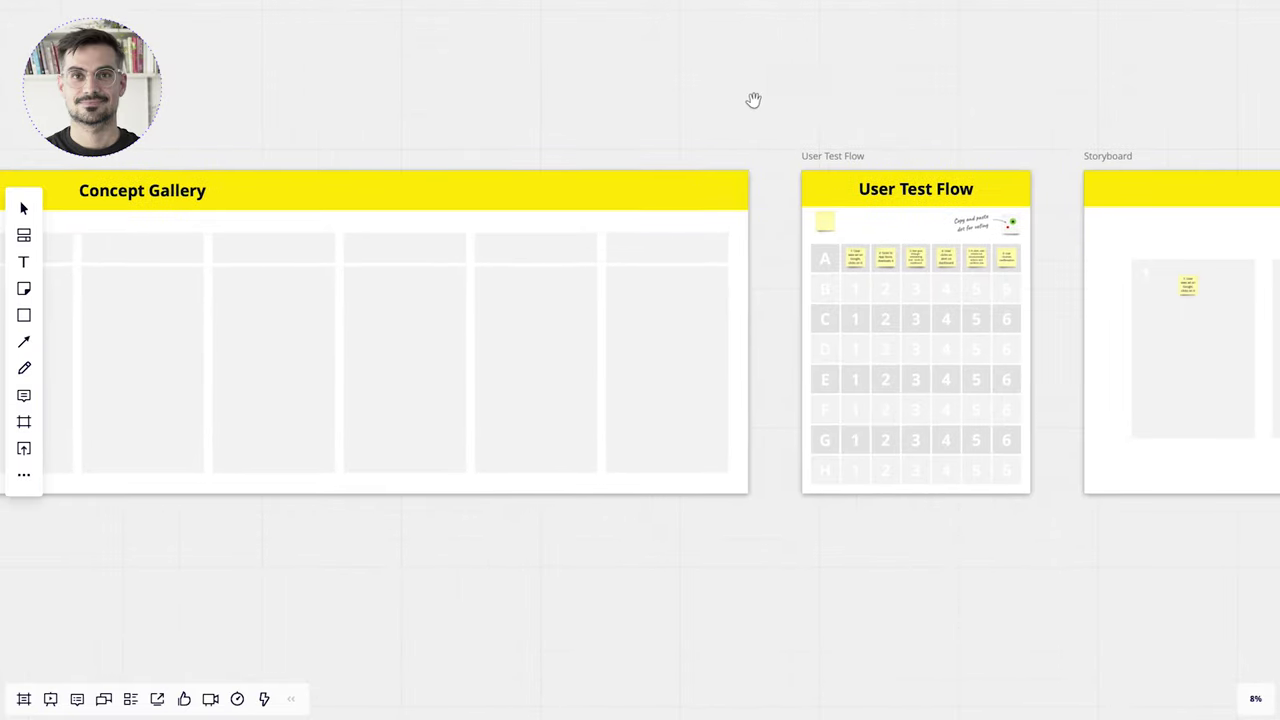
drag(683, 105, 130, 148)
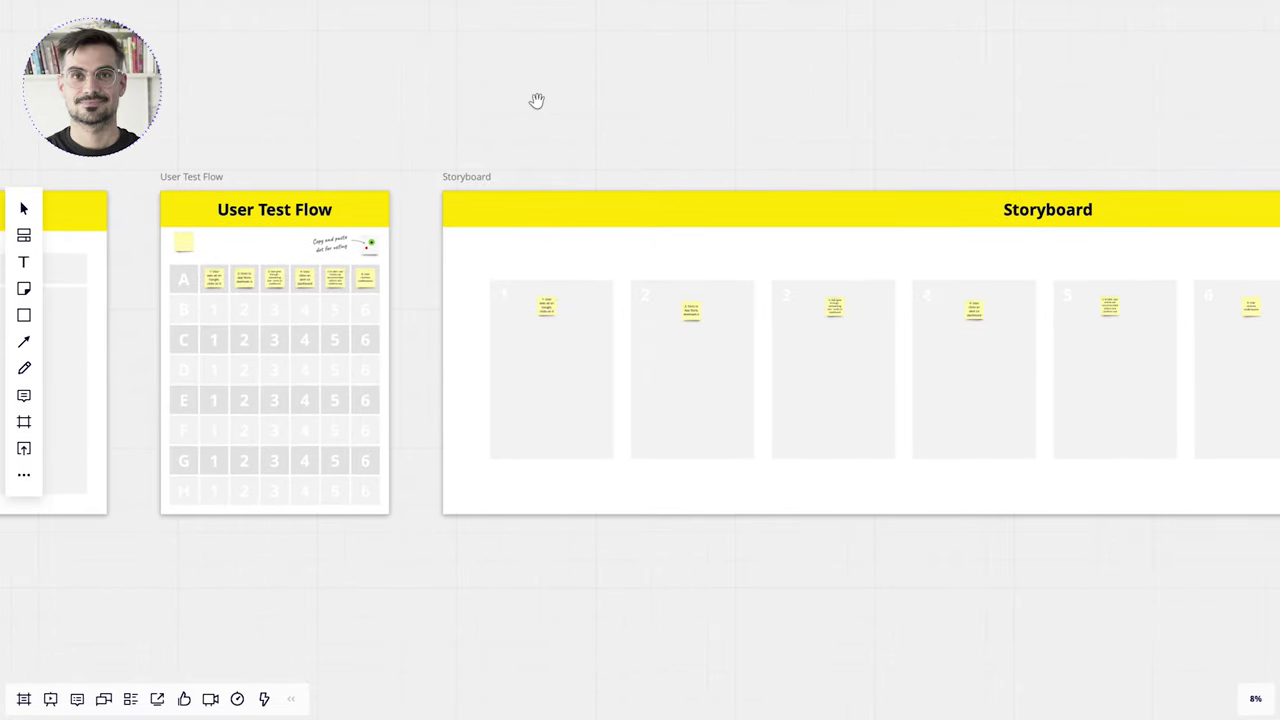
drag(690, 115, 537, 124)
scroll(537, 124, right, 7)
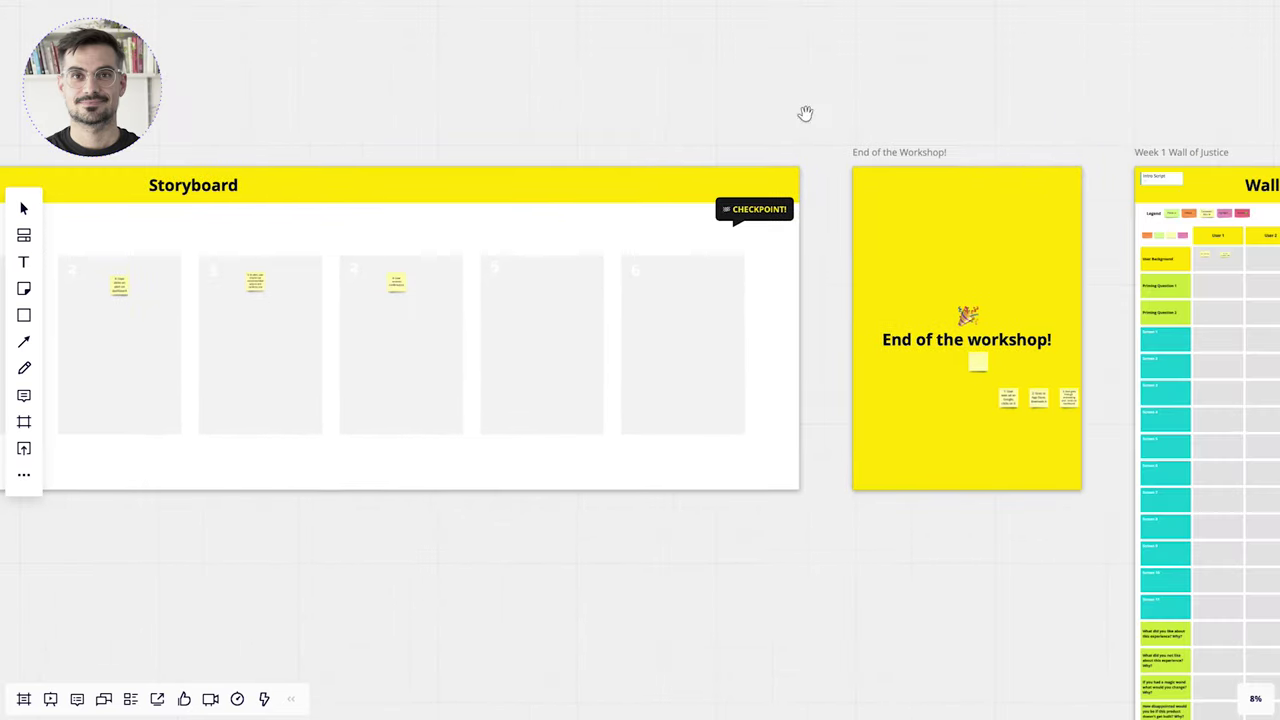
- Look over the last frames of the template row, End of the Workshop and Week 1 Wall of Justice
drag(1114, 389, 524, 461)
drag(607, 169, 467, 134)
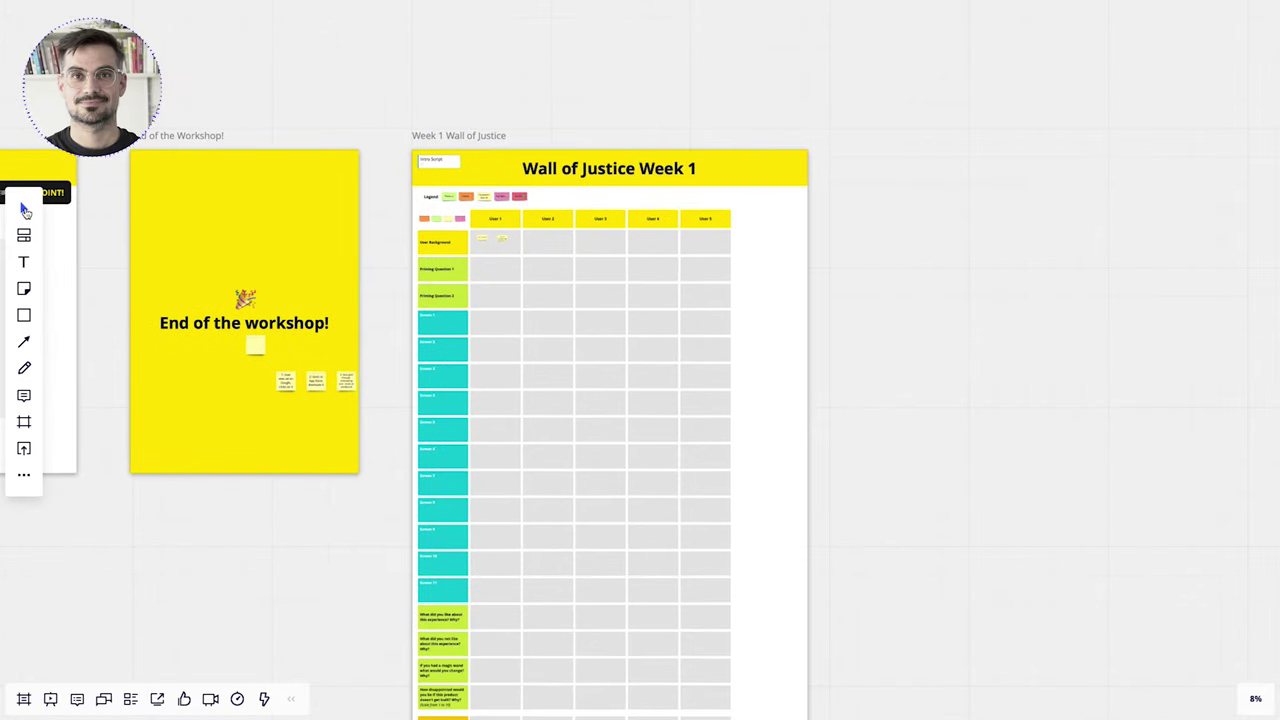
drag(374, 415, 398, 389)
scroll(398, 389, left, 3)
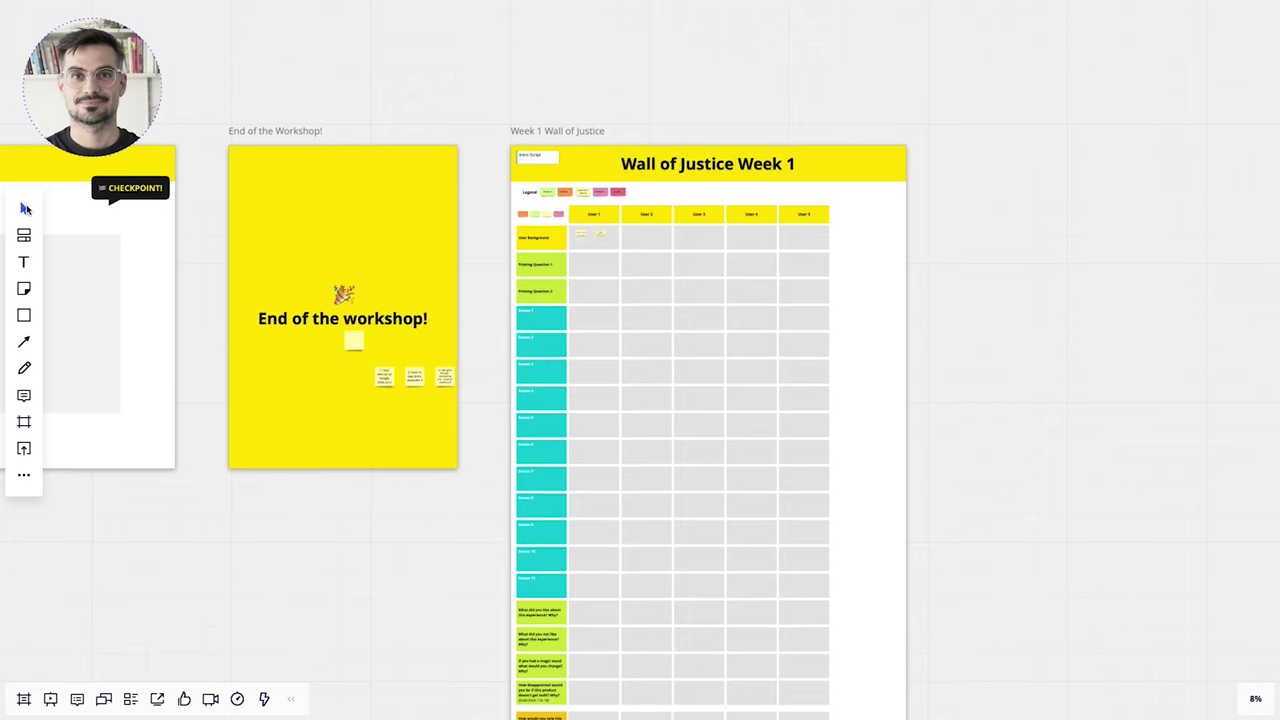
drag(491, 409, 534, 416)
scroll(443, 405, down, 5)
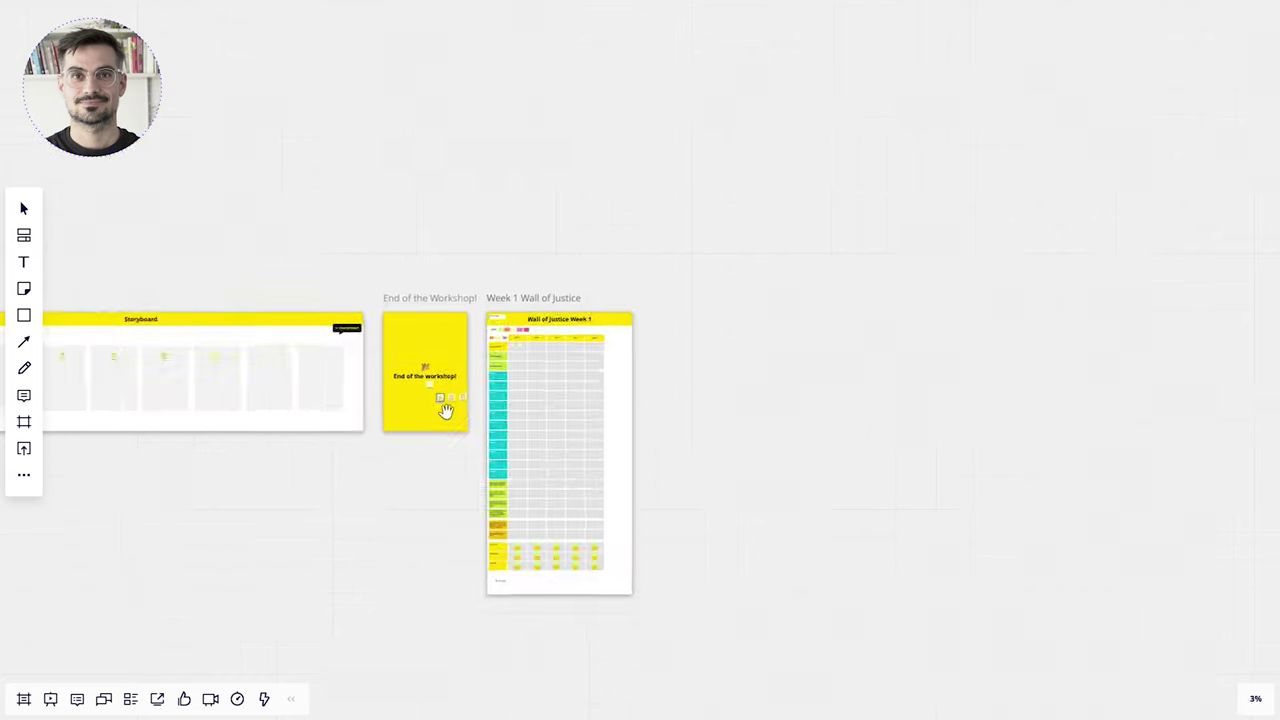
- Find the filled-in example row below the template and examine the Copy of The Map frame
scroll(445, 408, left, 10)
drag(517, 503, 686, 457)
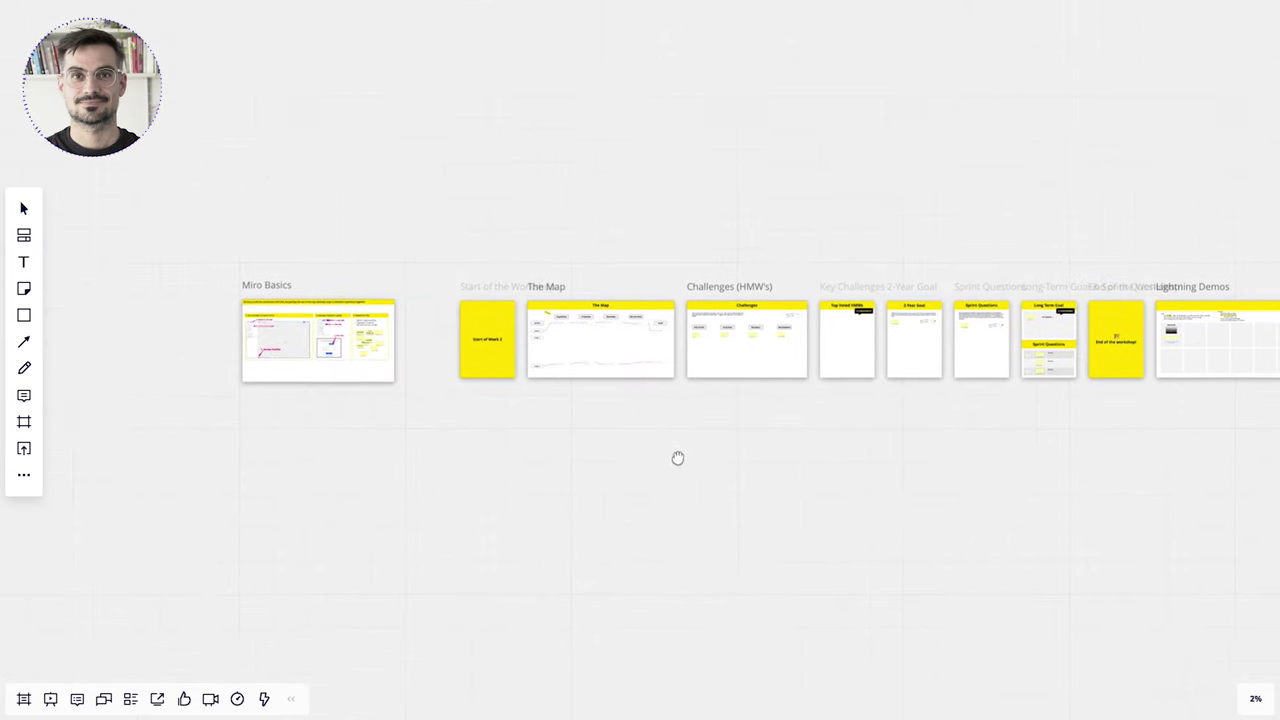
scroll(681, 525, down, 10)
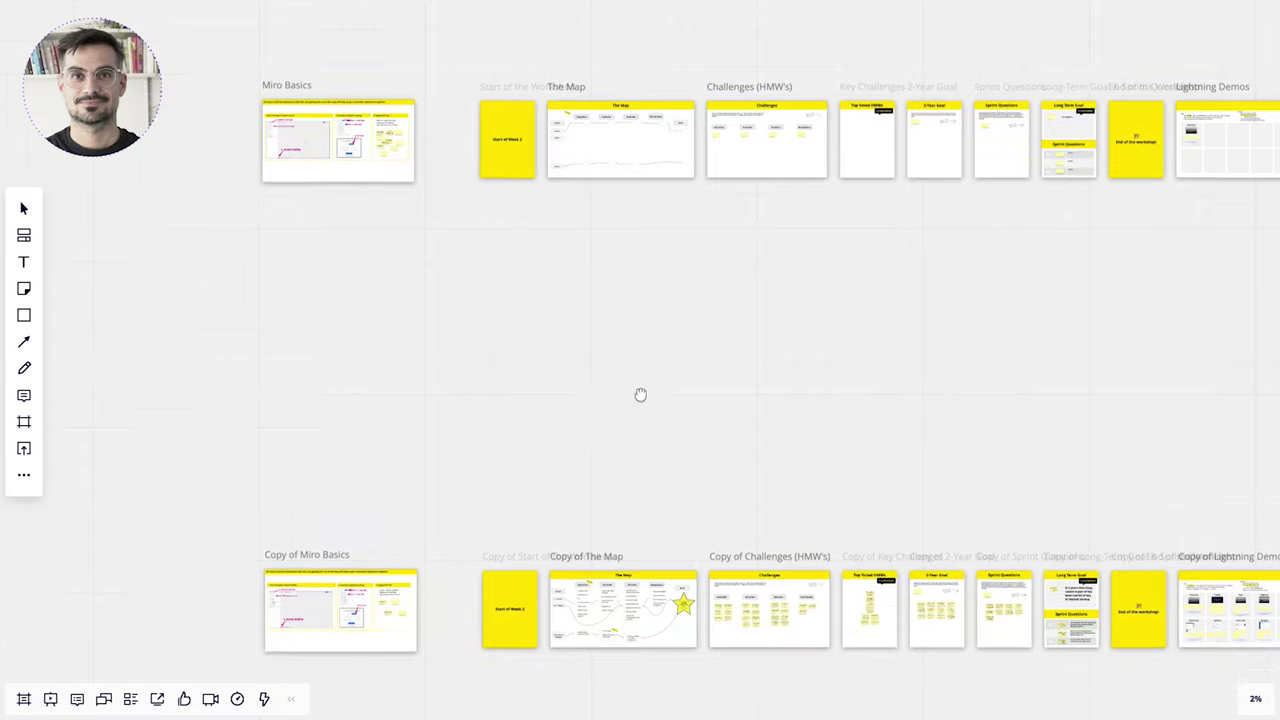
scroll(622, 283, up, 2)
scroll(631, 246, up, 5)
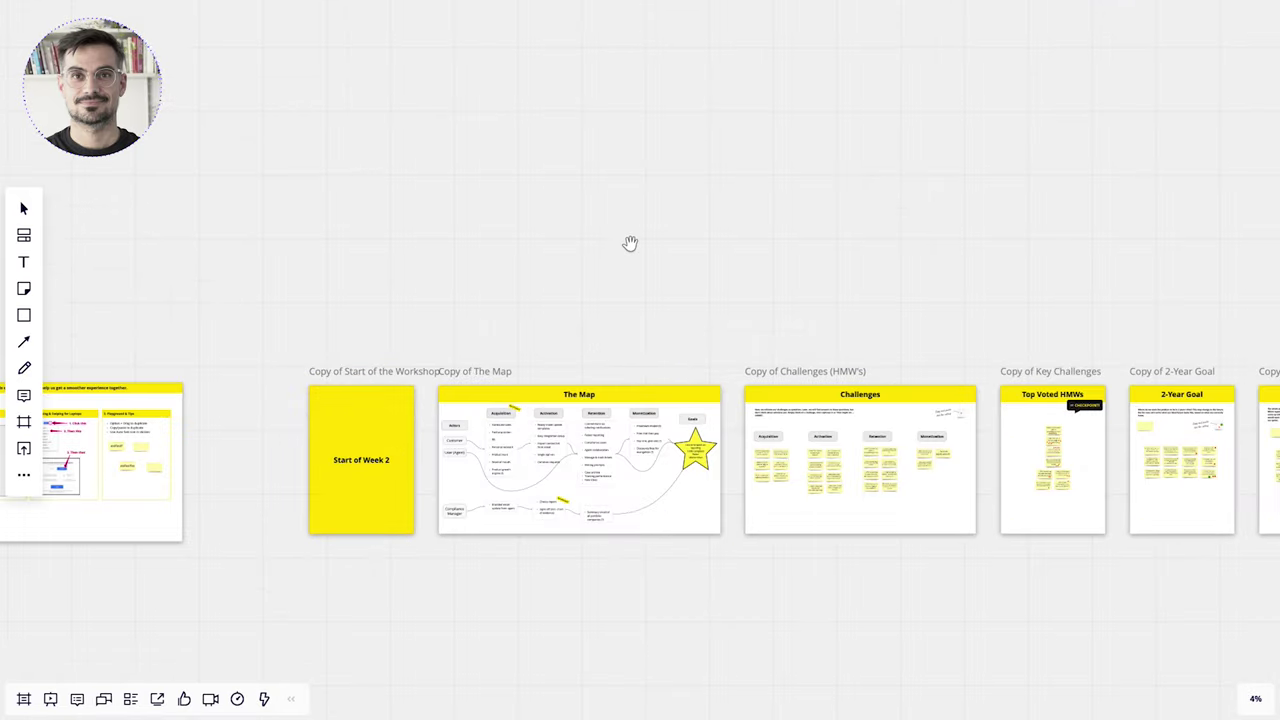
drag(631, 366, 637, 303)
scroll(623, 294, up, 4)
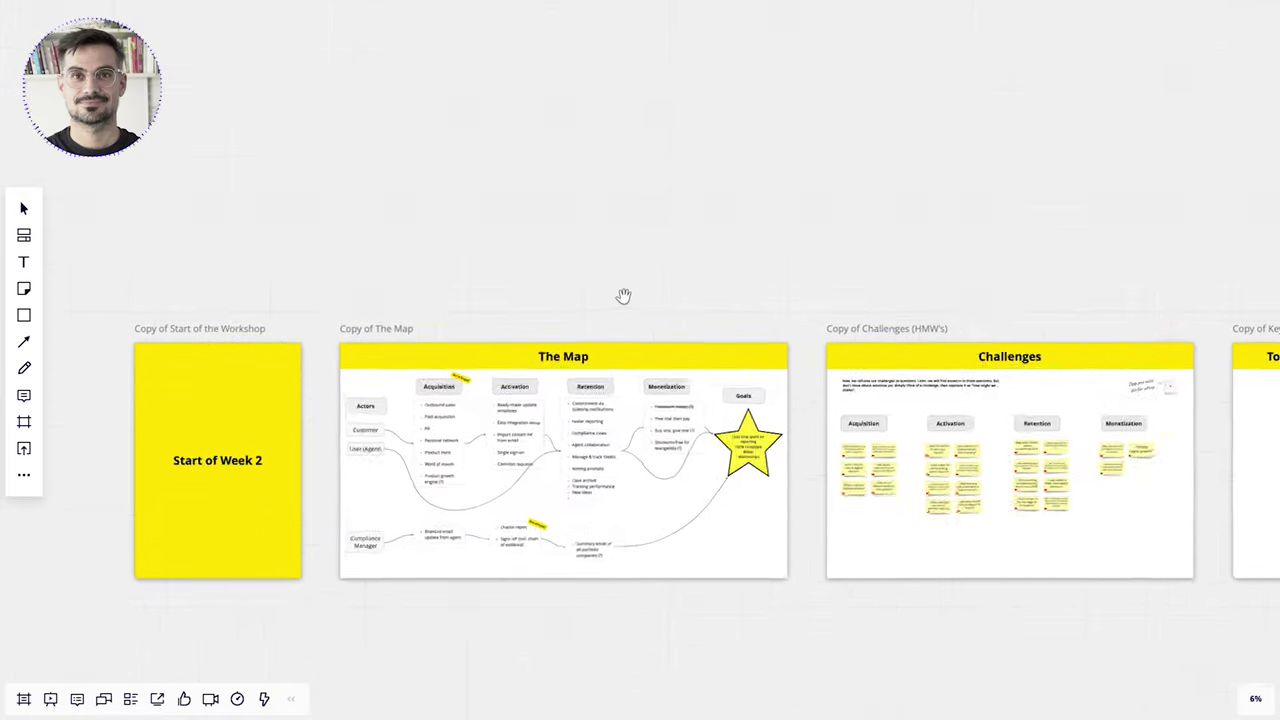
scroll(638, 246, down, 2)
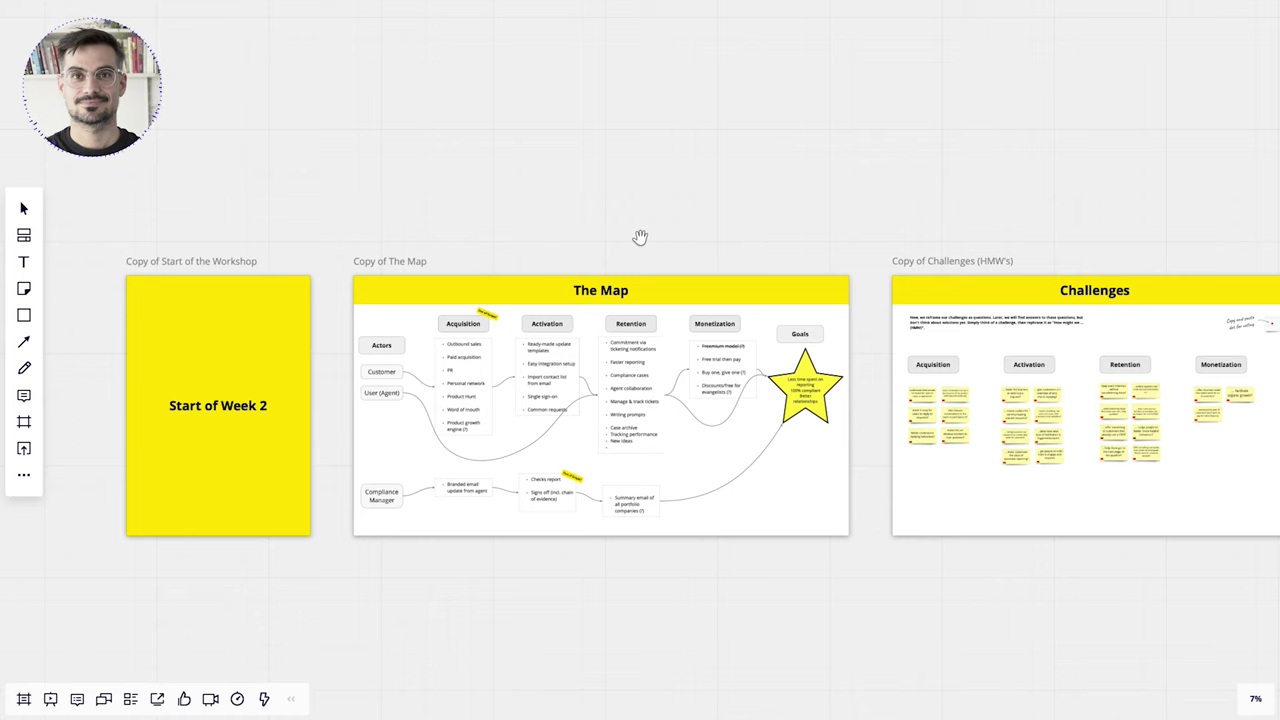
scroll(640, 237, up, 2)
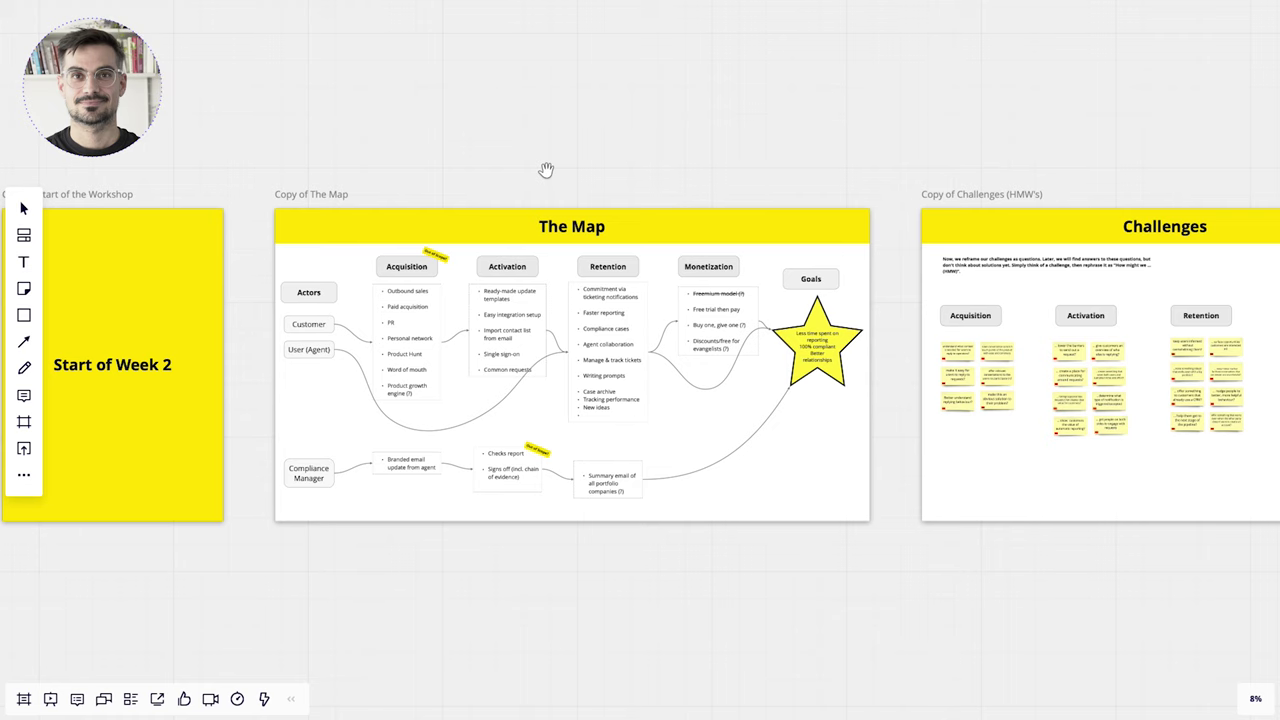
scroll(466, 366, up, 3)
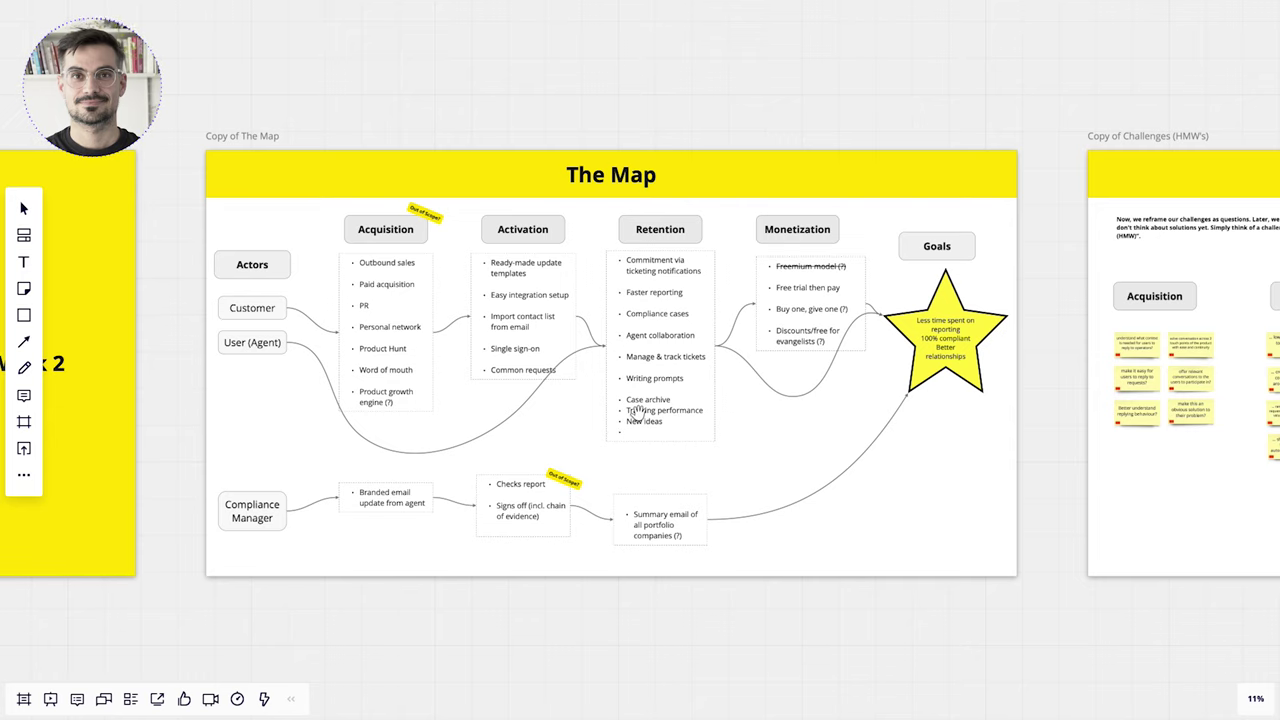
- In The Map's Retention list, replace the "Tracking performance" and "New ideas" bullets with "New stuff"
click(680, 413)
triple_click(655, 421)
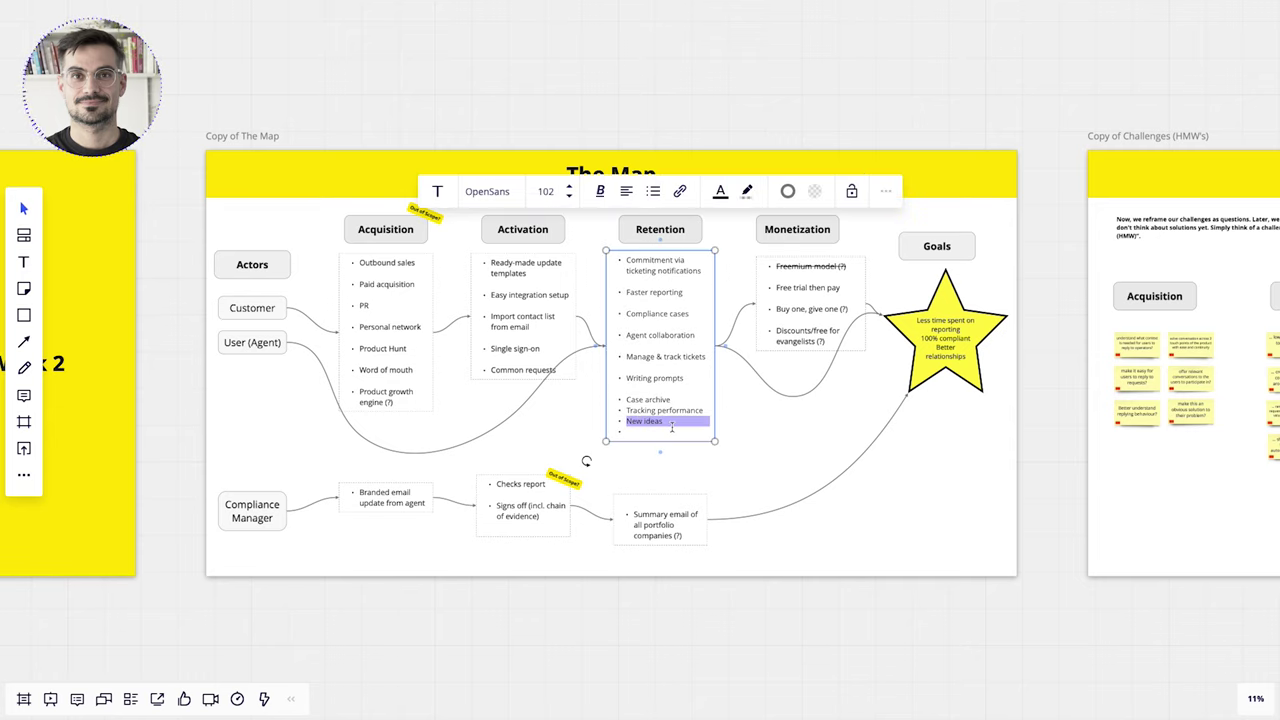
key(shift+Up)
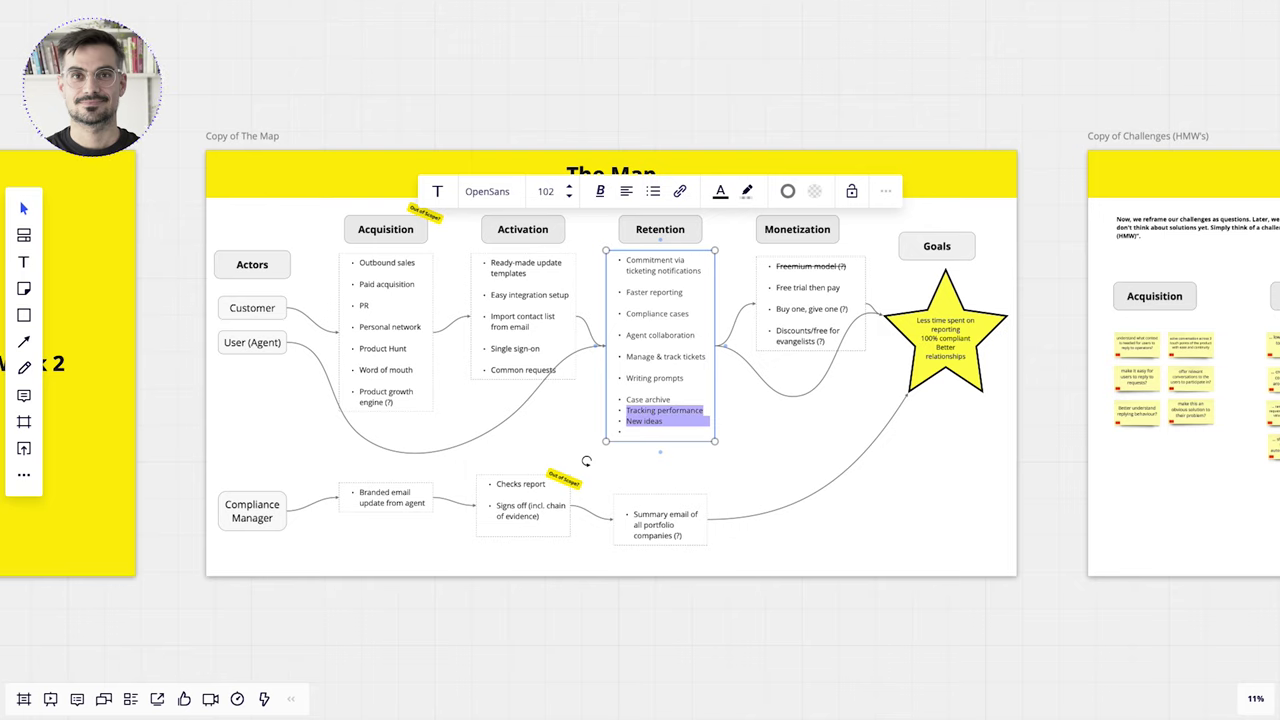
key(BackSpace)
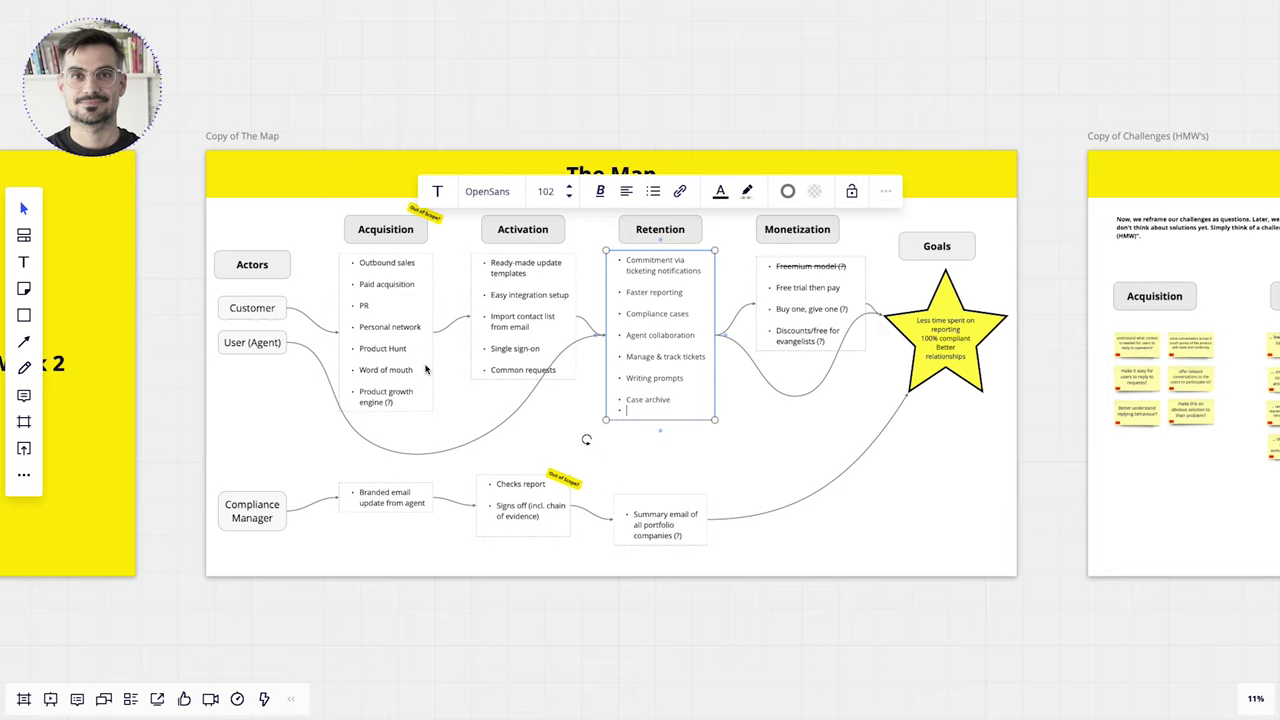
text(New stuff)
click(575, 610)
- Move the lower "Out of Scope?" tag over to the "Summary email of all portfolio companies (?)" box and shift that box closer to the goals star
click(565, 482)
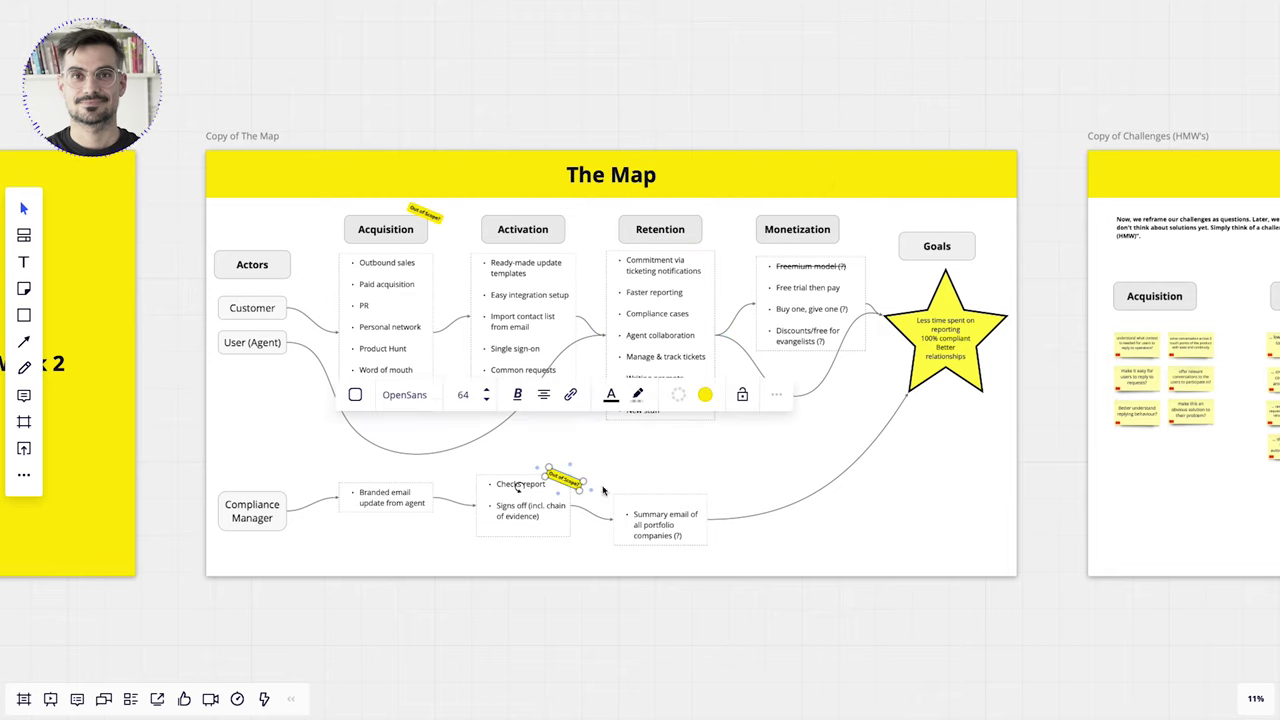
drag(565, 482, 706, 503)
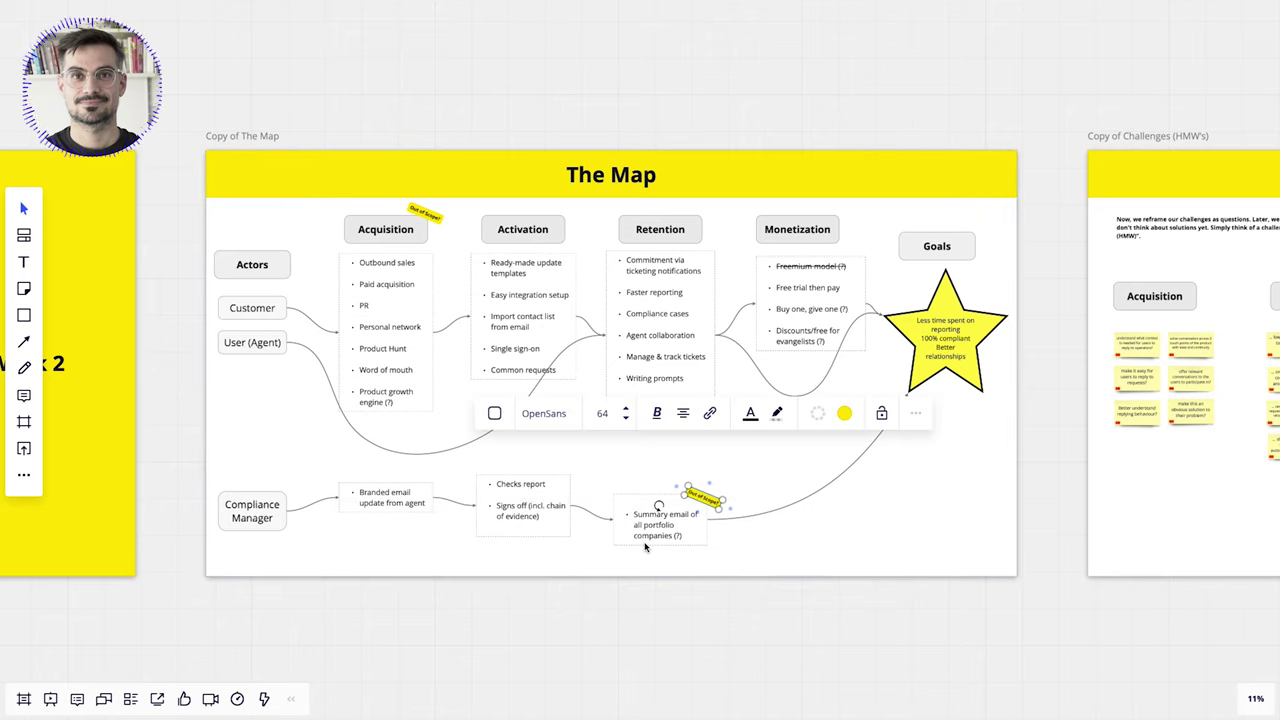
click(608, 520)
drag(610, 521, 747, 530)
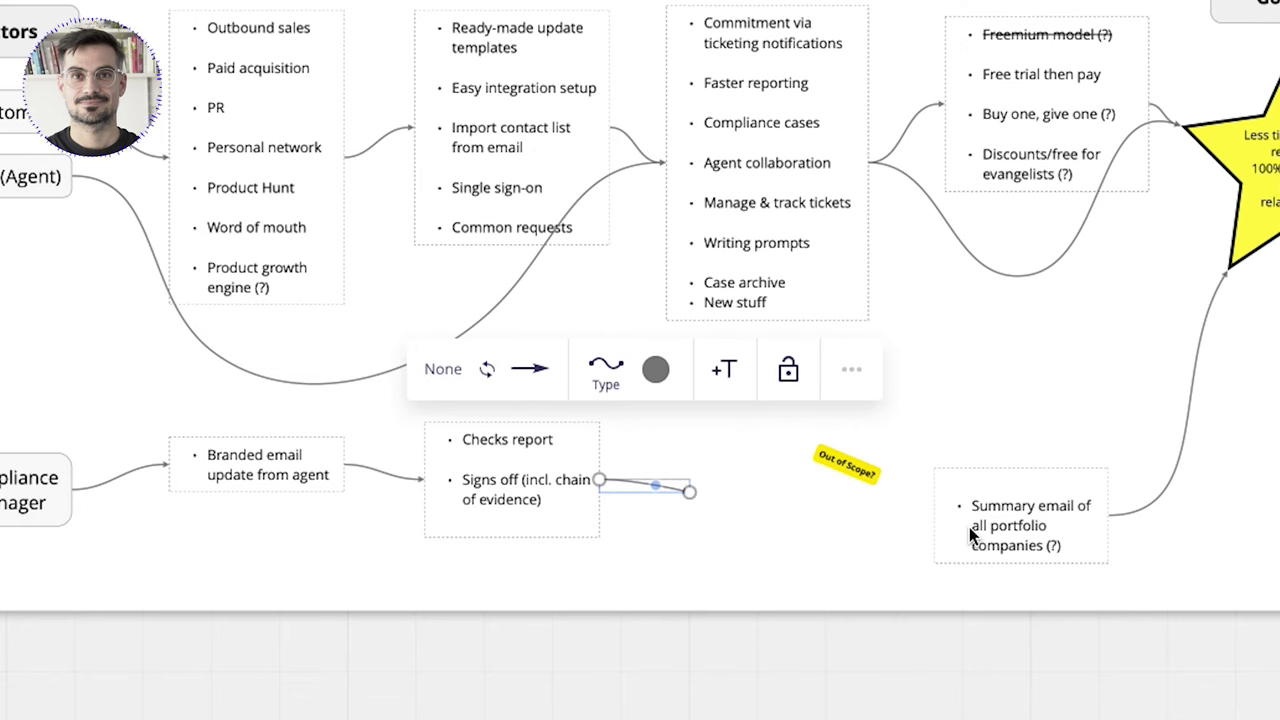
- Duplicate the summary email box and place the copy in the gap beside the "Checks report" box, under the "Out of Scope?" tag
click(771, 533)
key(ctrl+d)
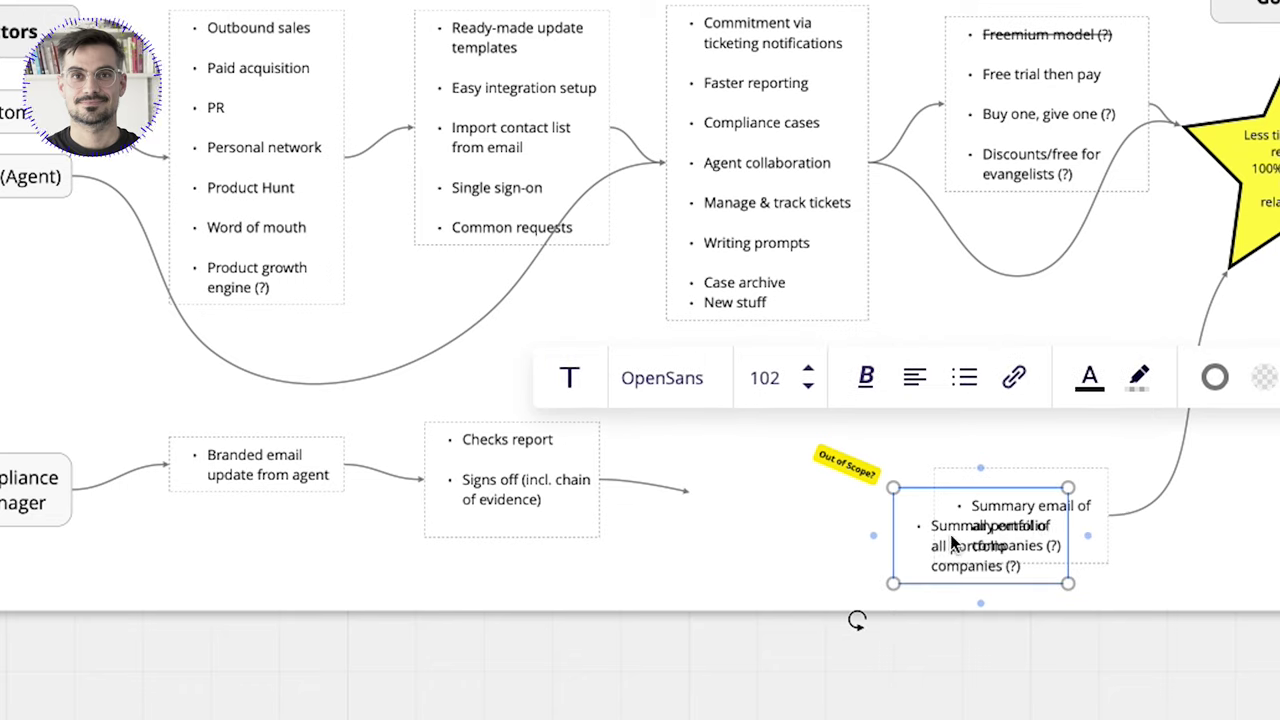
drag(1014, 534, 816, 498)
- Attach the "Checks report" box's outgoing arrow to the duplicated summary email box and add an arrow from the duplicate to the original
click(657, 487)
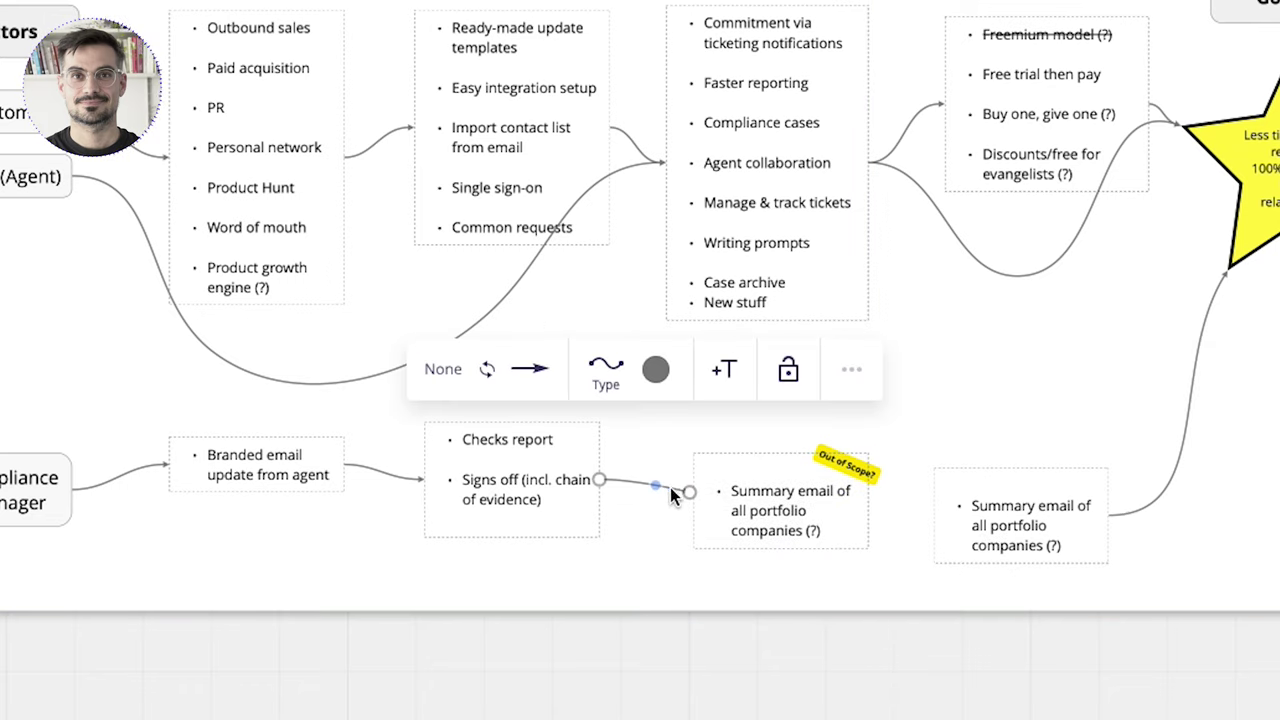
drag(691, 488, 694, 494)
drag(750, 524, 710, 522)
click(618, 482)
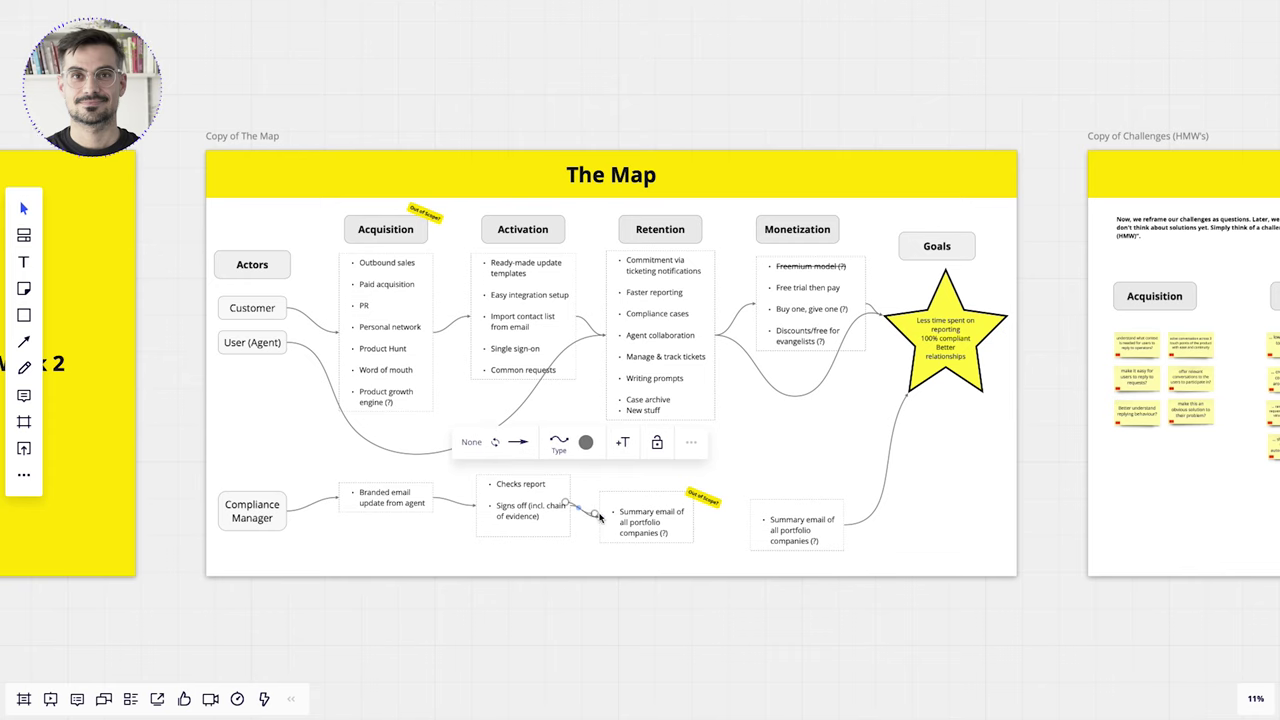
drag(598, 515, 752, 528)
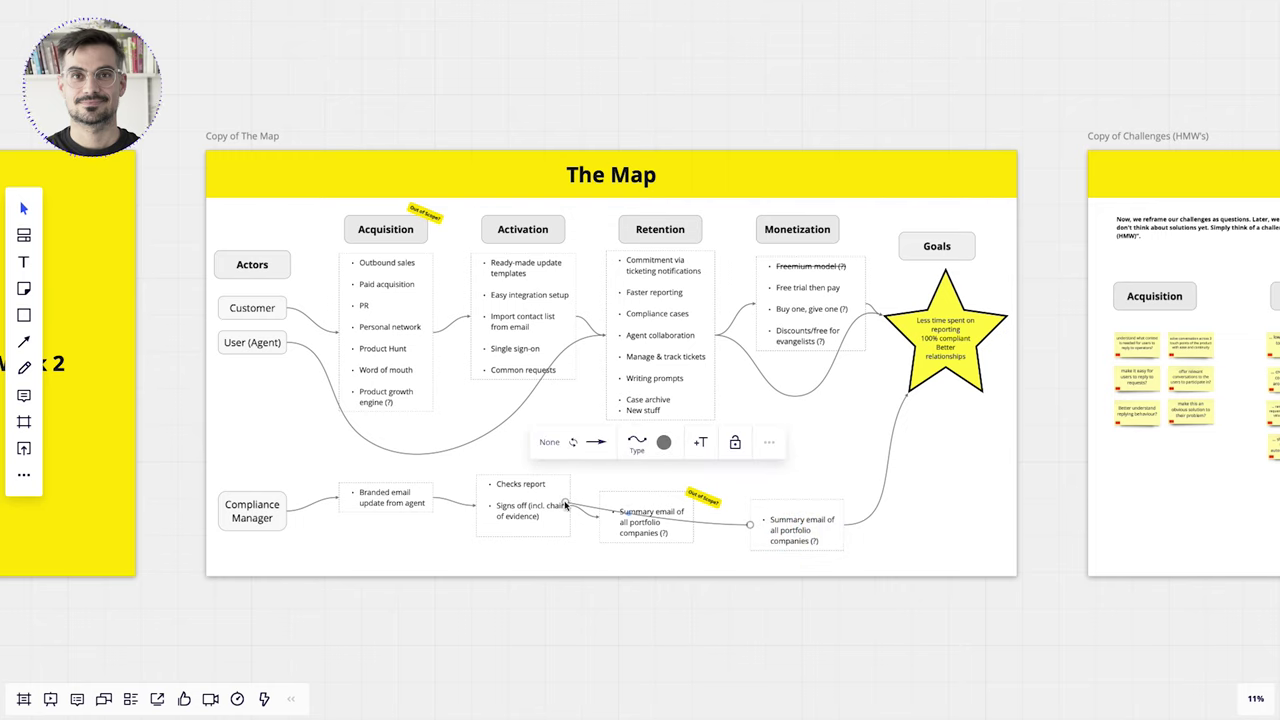
drag(566, 505, 700, 527)
click(725, 592)
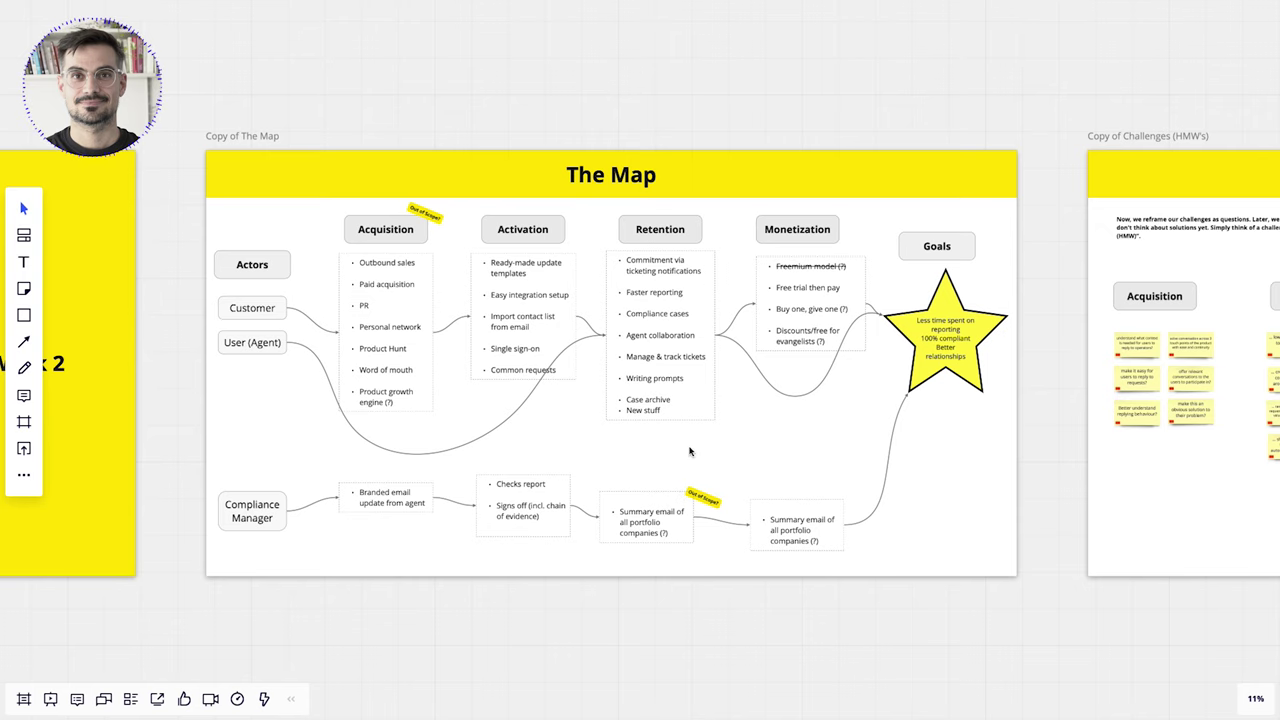
- Examine the how-might-we notes under Acquisition, Activation, Retention and Monetization in the Copy of Challenges (HMW's) frame
scroll(662, 450, down, 2)
scroll(905, 617, down, 1)
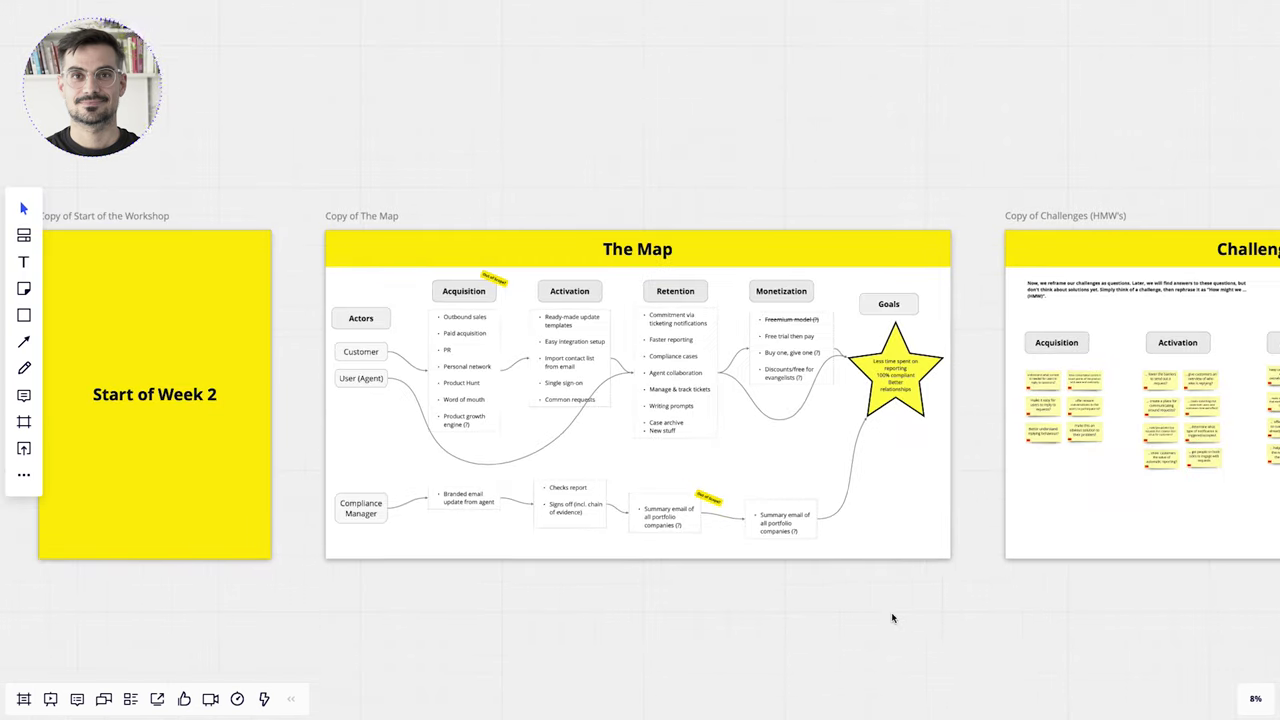
drag(900, 611, 498, 593)
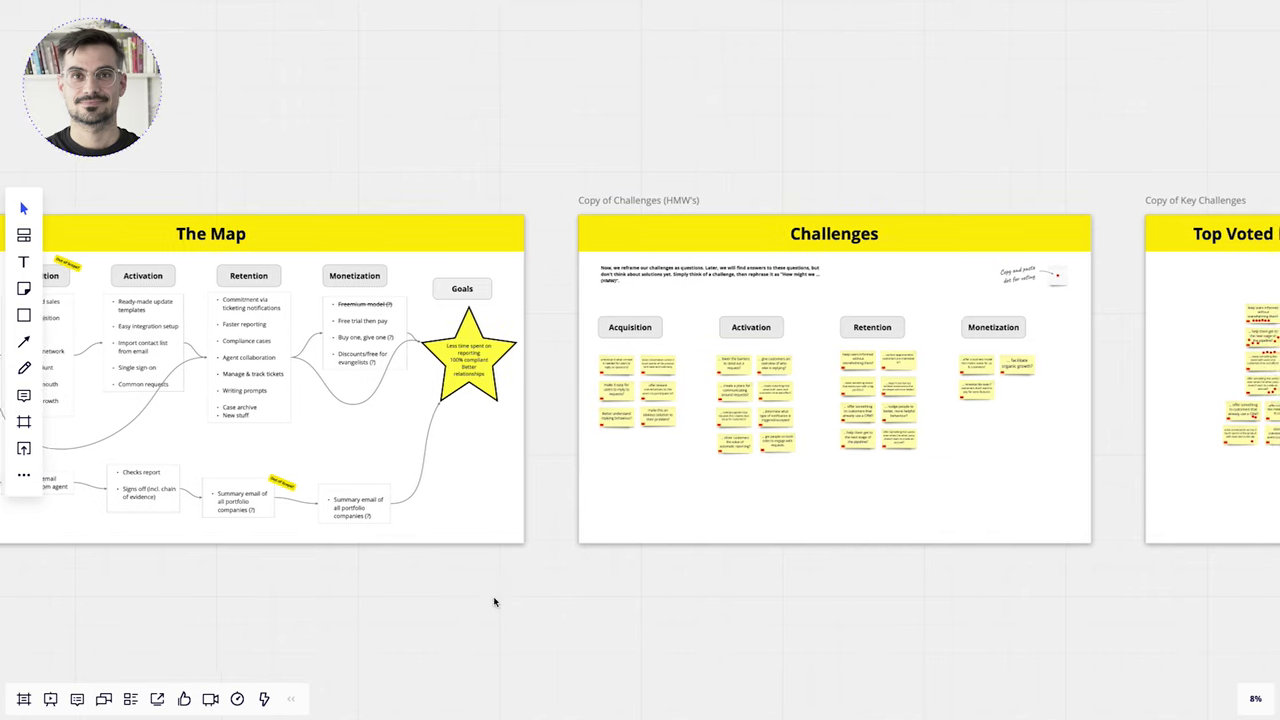
drag(874, 557, 751, 599)
scroll(724, 511, up, 5)
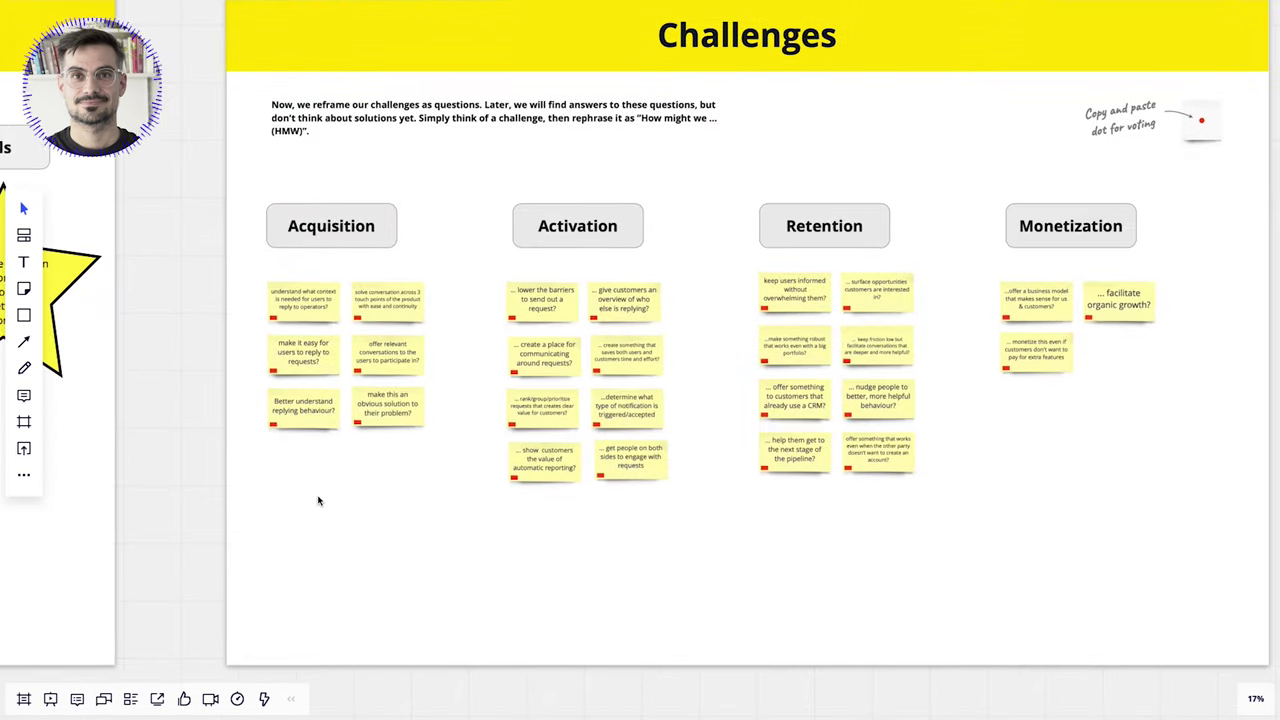
drag(166, 520, 71, 523)
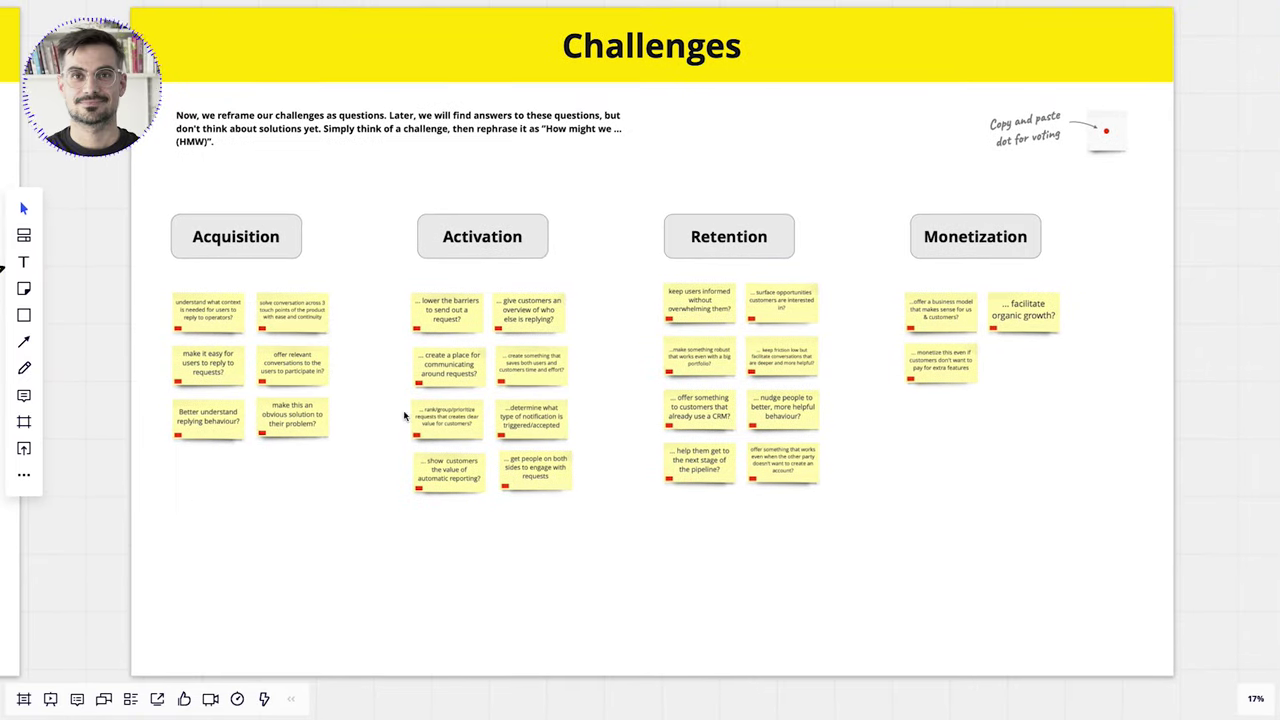
scroll(588, 405, up, 3)
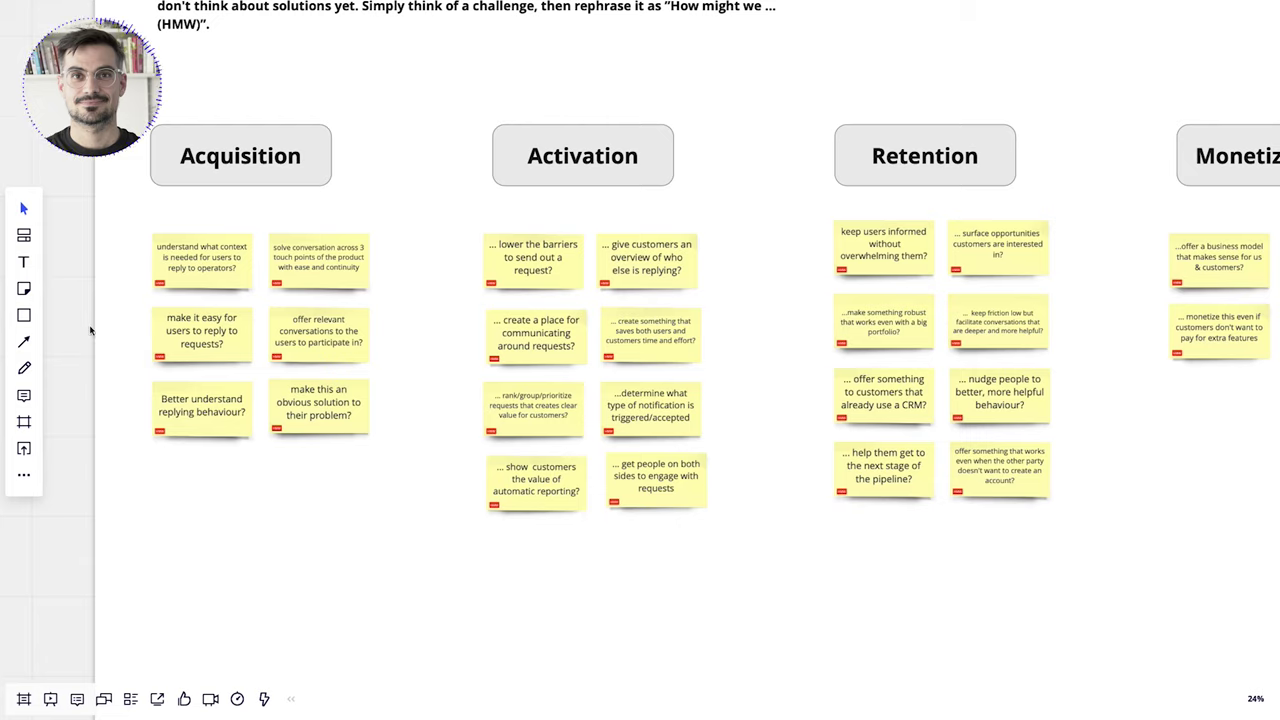
drag(78, 330, 218, 374)
scroll(343, 345, up, 3)
scroll(536, 410, down, 3)
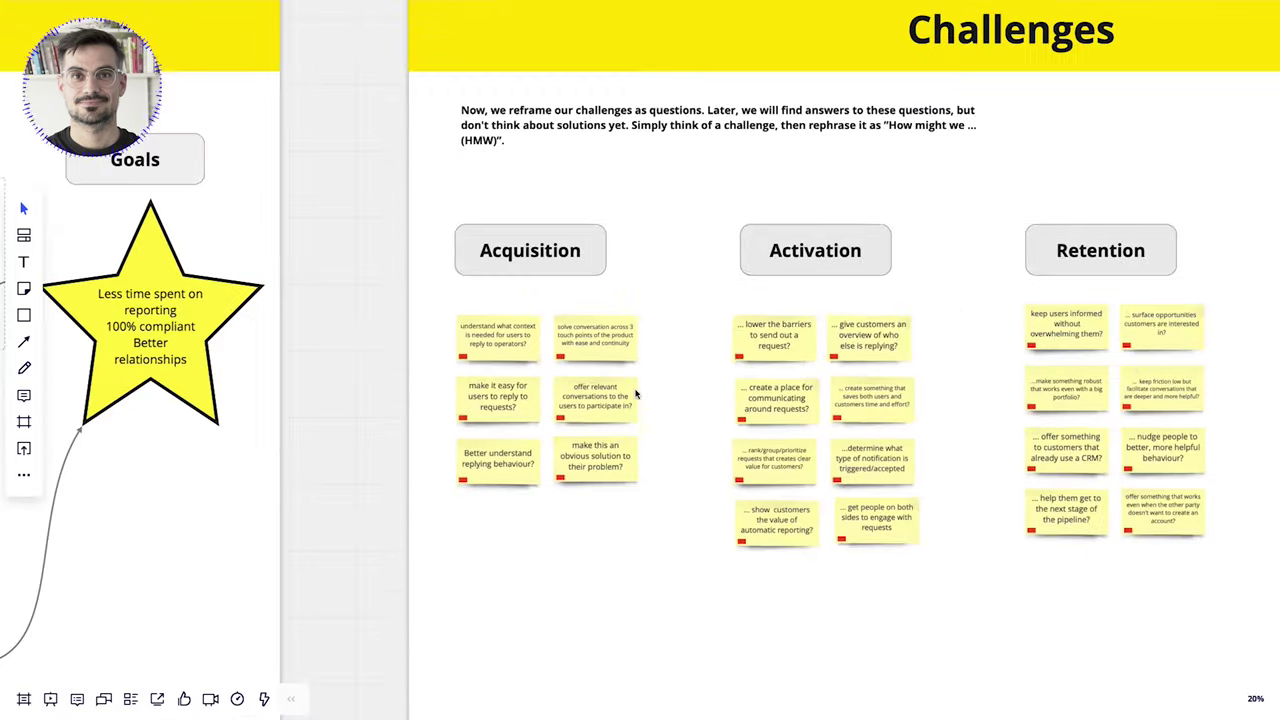
drag(391, 403, 279, 394)
scroll(279, 394, down, 1)
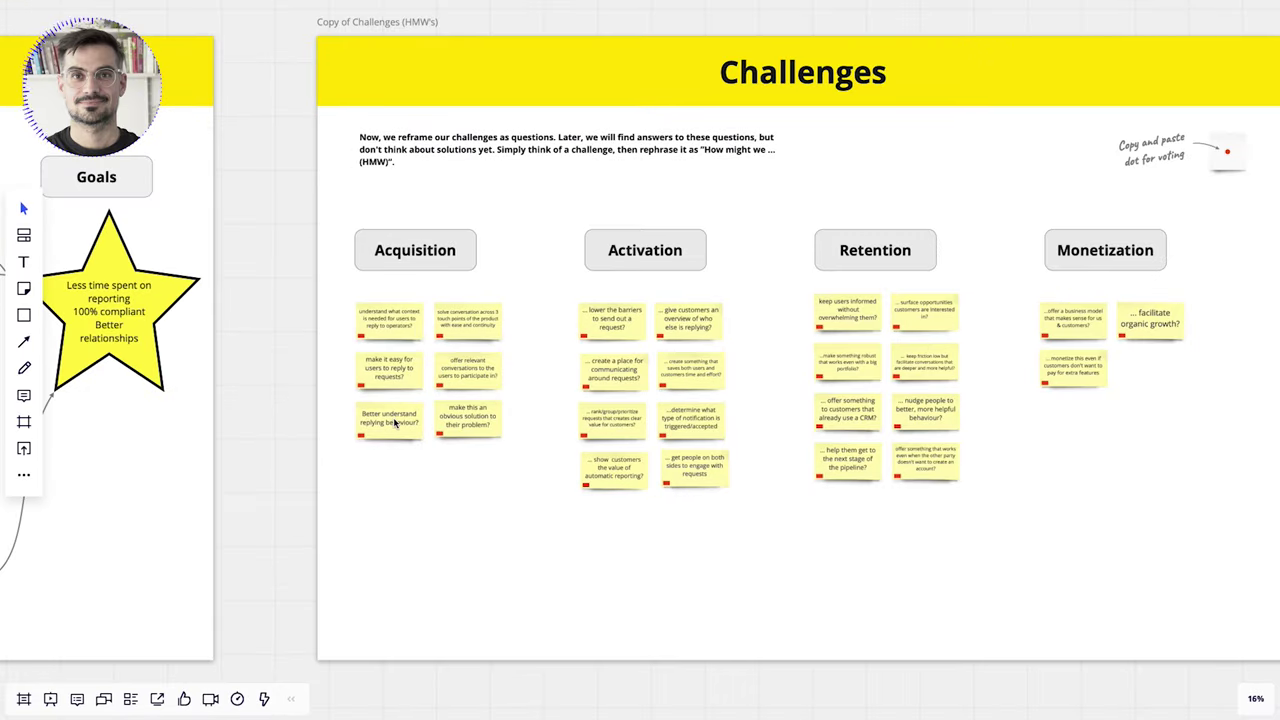
- Add an HMW-tagged sticky note reading "entice clients to join?" below "Better understand replying behaviour?" in the Acquisition column
click(389, 446)
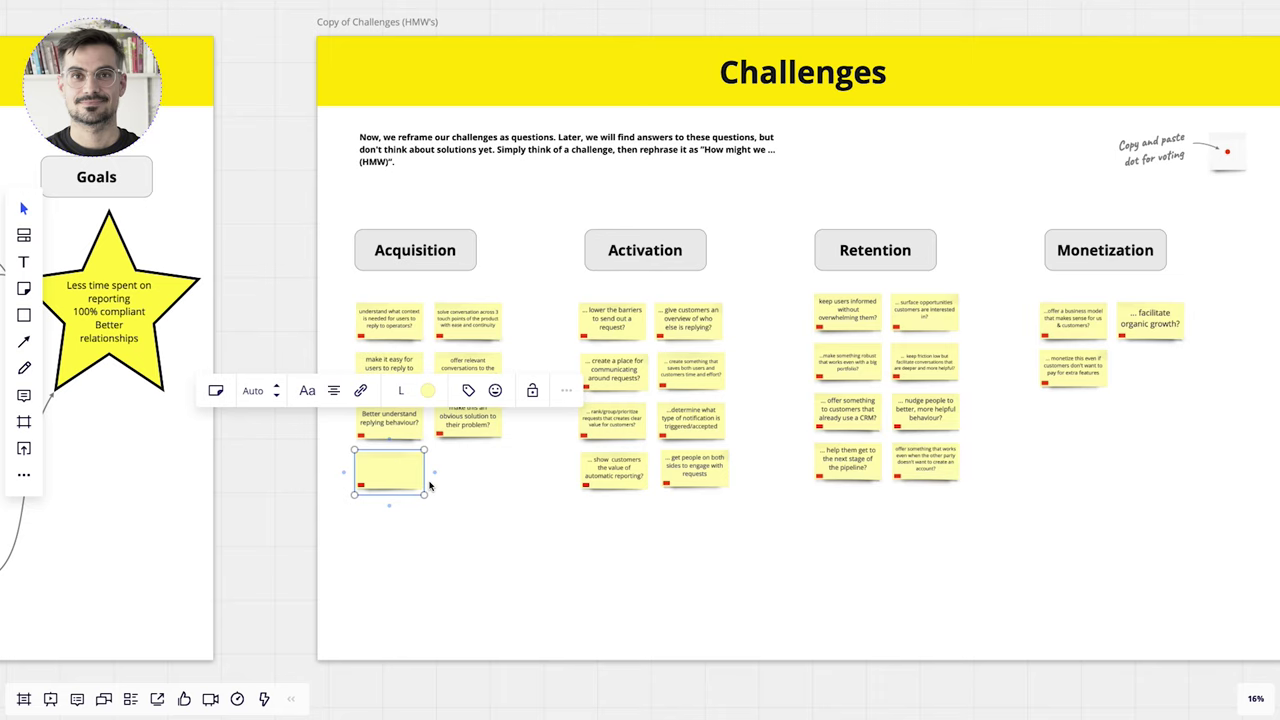
text(entice clients)
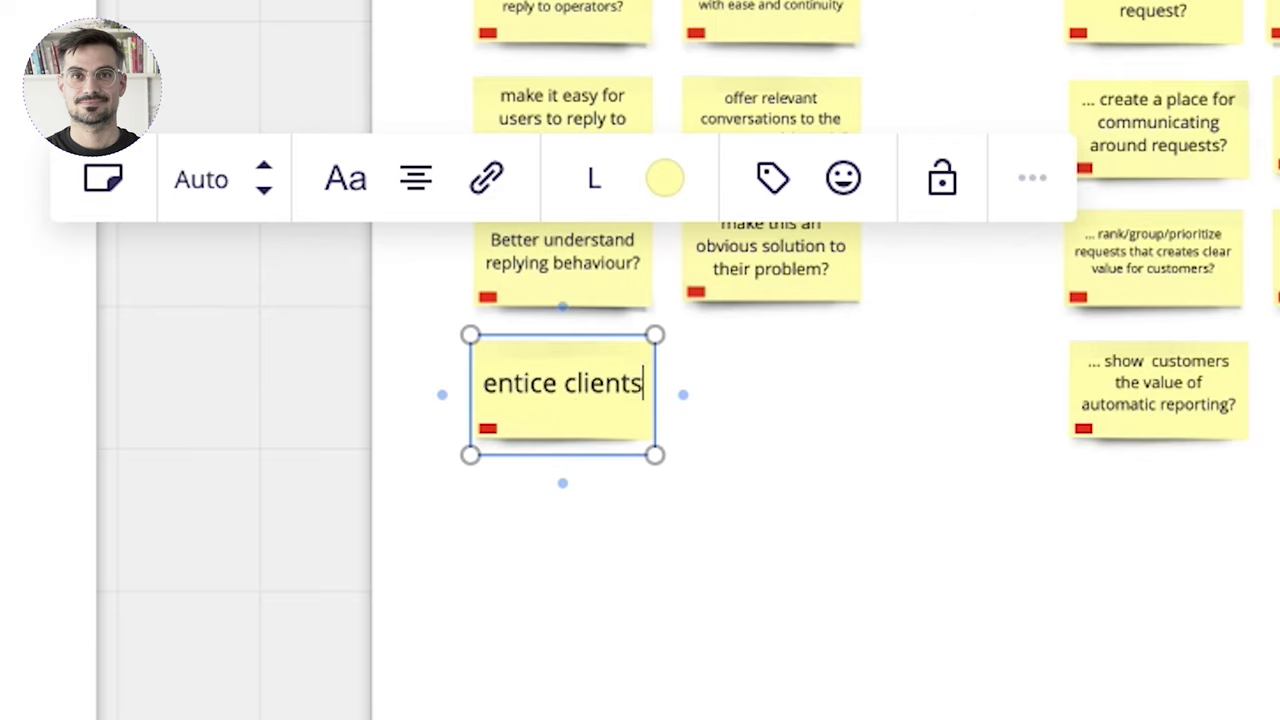
text( to join?)
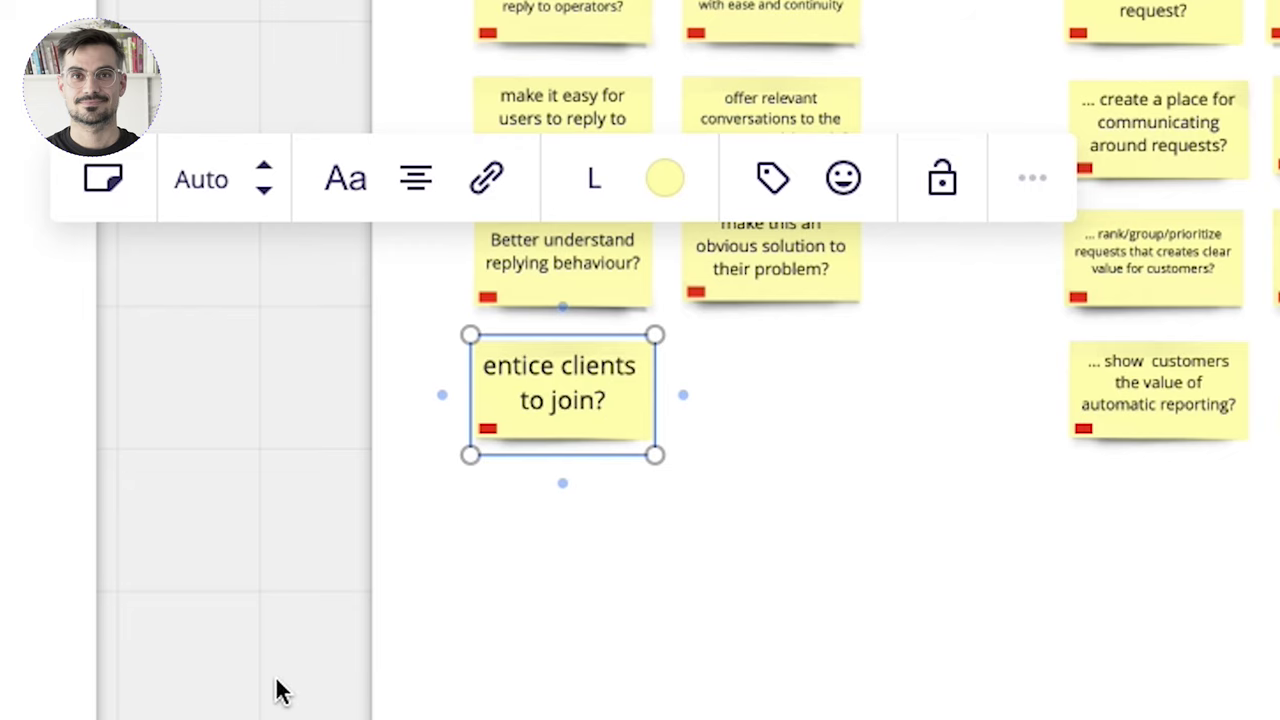
click(273, 688)
- Open the voting setup and try shrinking the voting area from the whole board towards the Copy of Challenges (HMW's) frame
scroll(266, 594, down, 5)
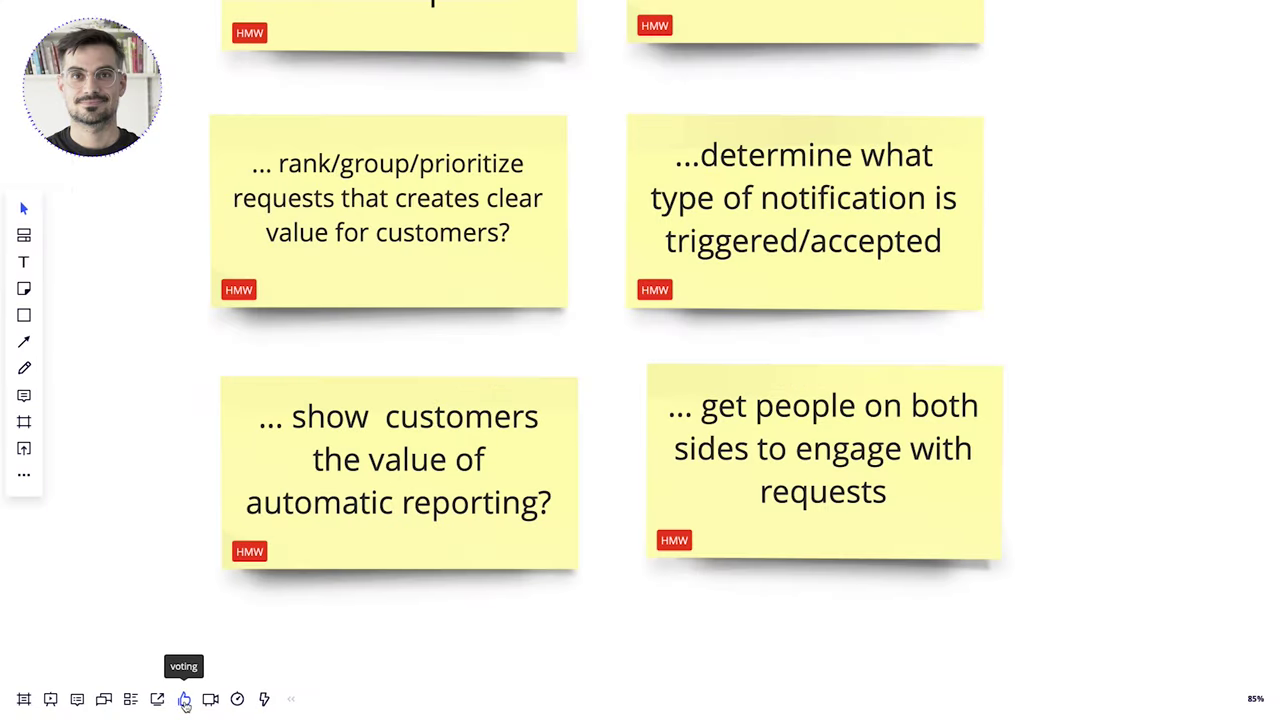
click(184, 700)
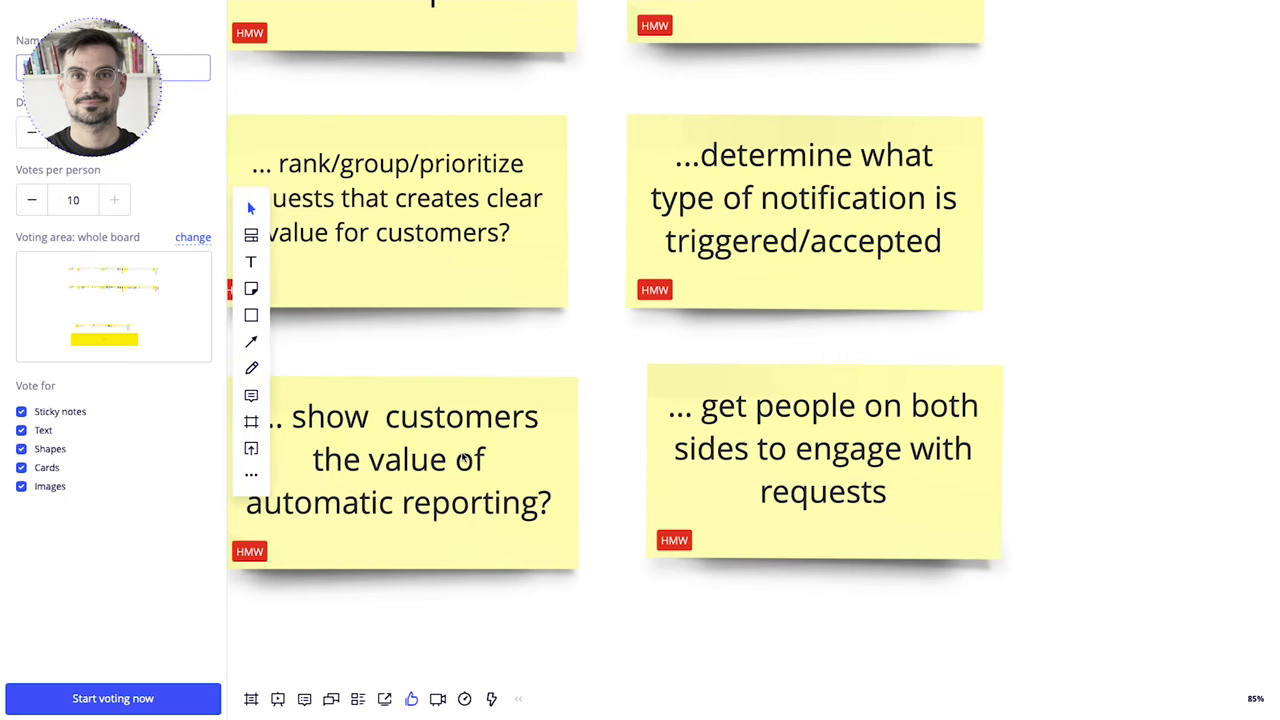
click(46, 287)
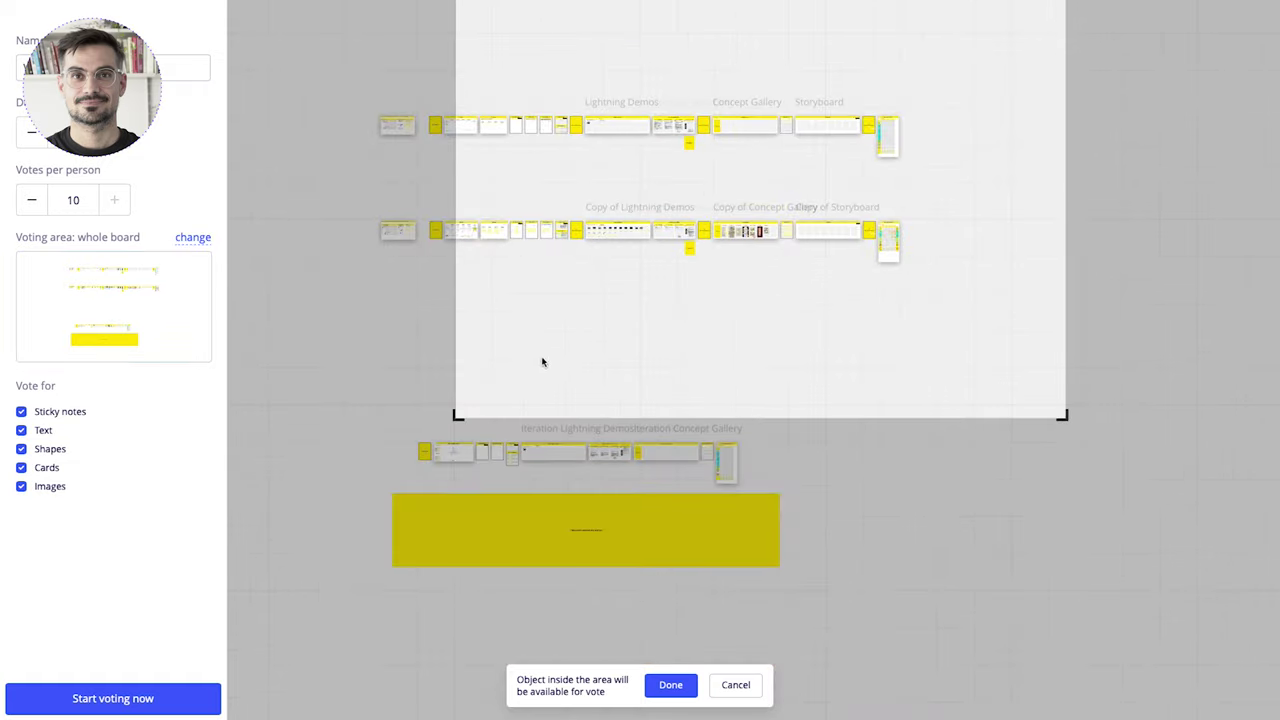
scroll(731, 123, up, 2)
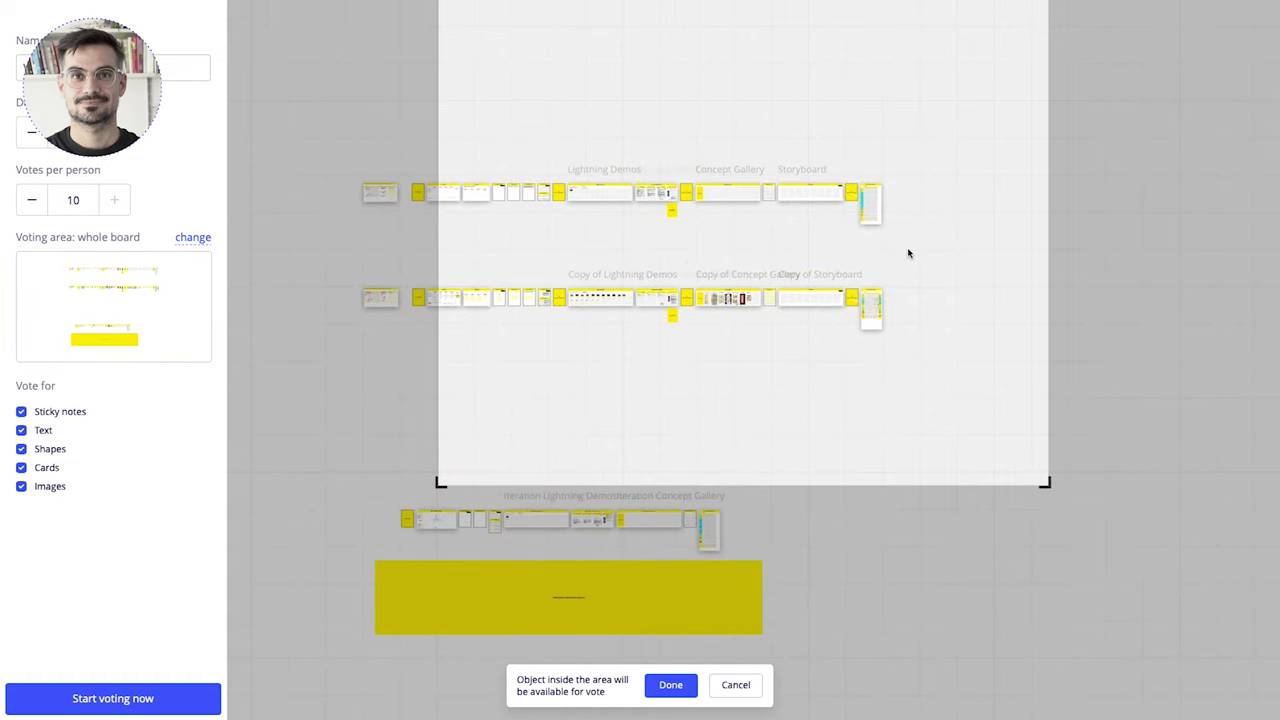
scroll(920, 287, up, 3)
drag(1042, 58, 494, 396)
drag(432, 600, 461, 422)
scroll(461, 422, up, 5)
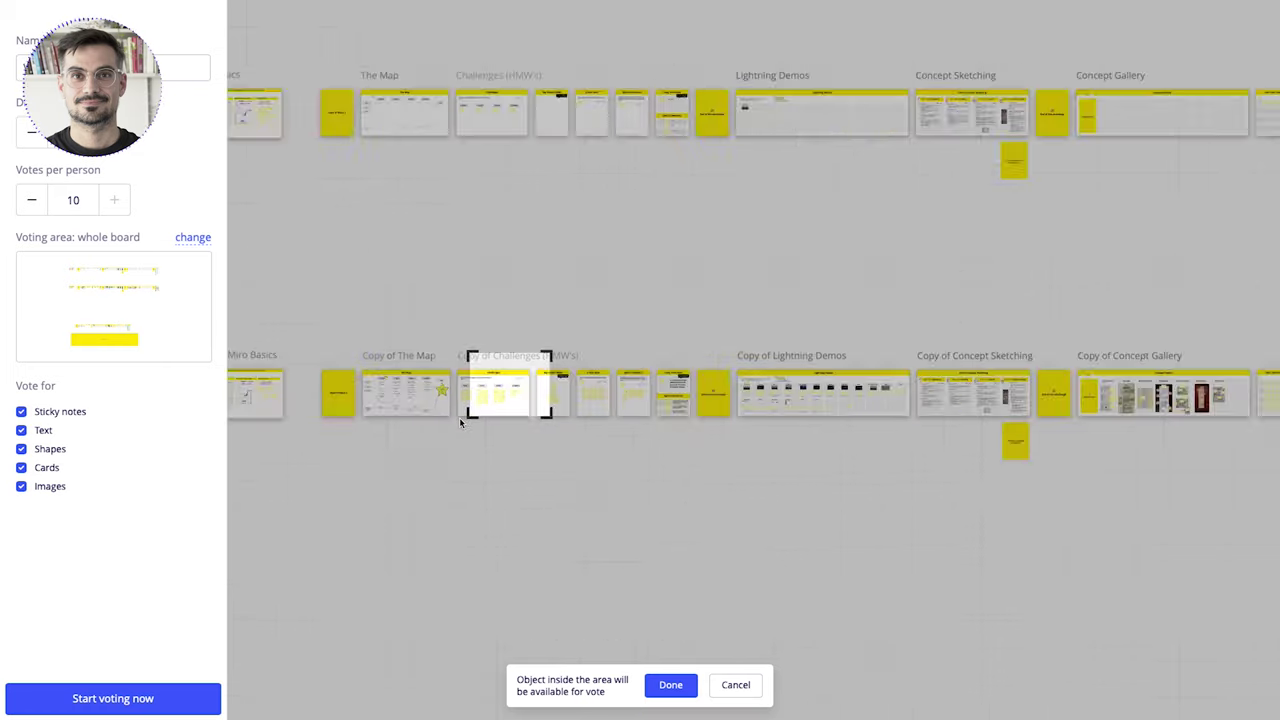
- Try narrowing the voting area to just the sticky notes under Activation, and cancel the area selection
drag(671, 272, 532, 352)
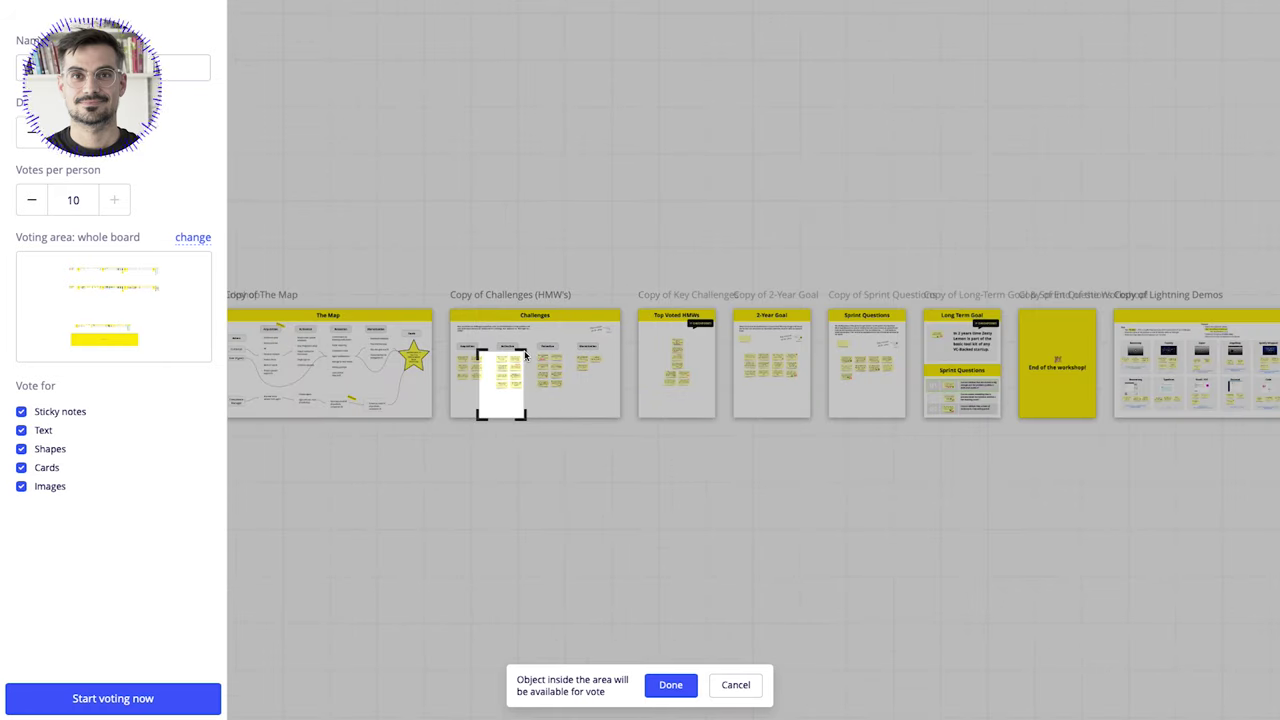
scroll(524, 355, up, 5)
drag(383, 352, 420, 355)
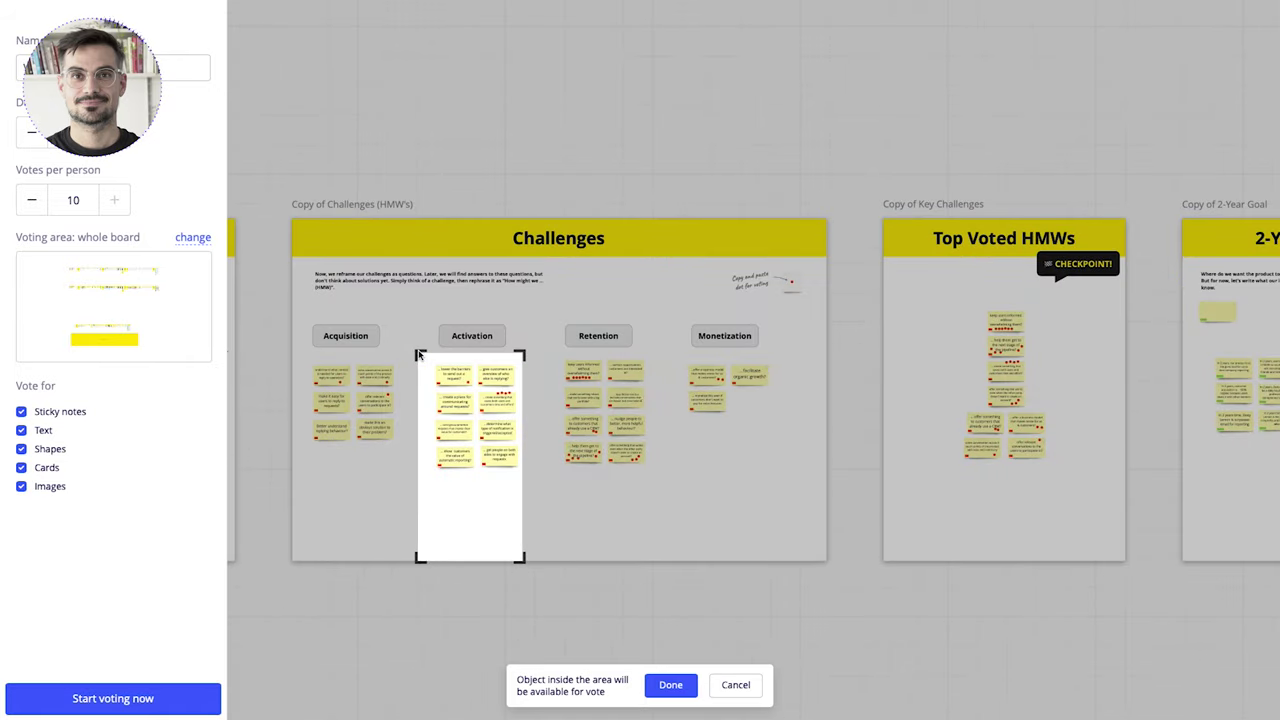
scroll(463, 560, left, 3)
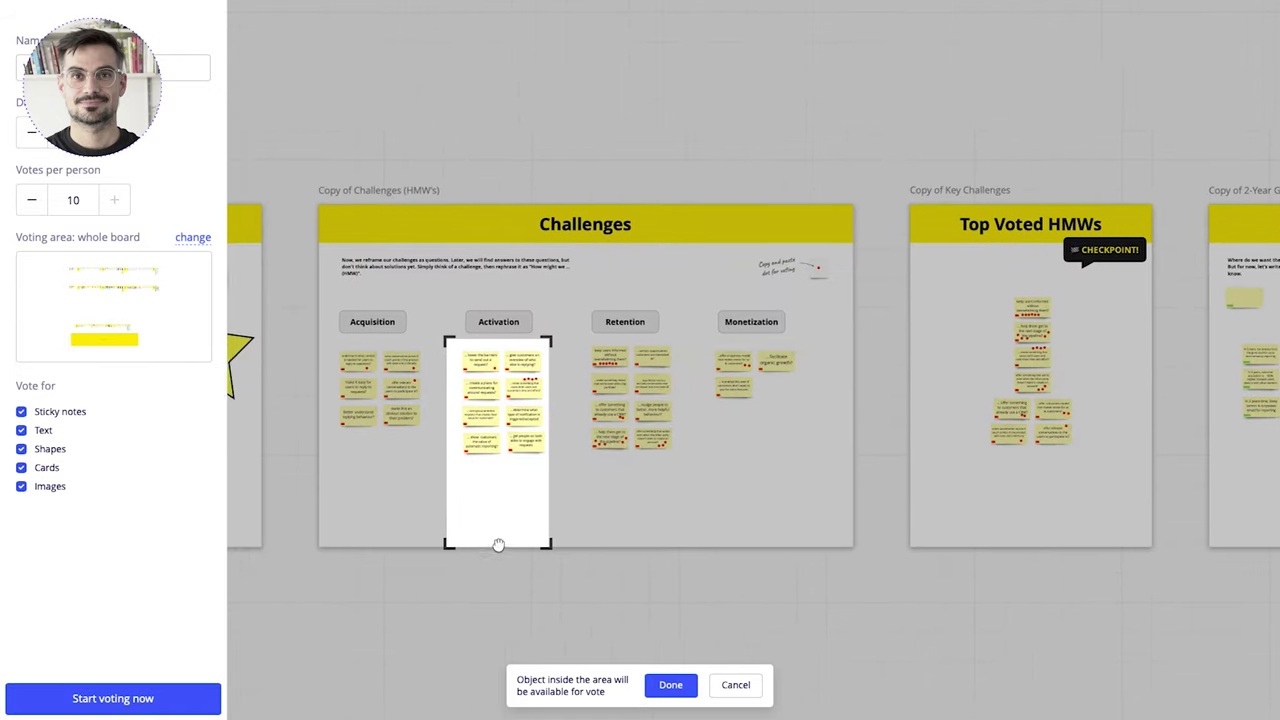
drag(463, 541, 467, 487)
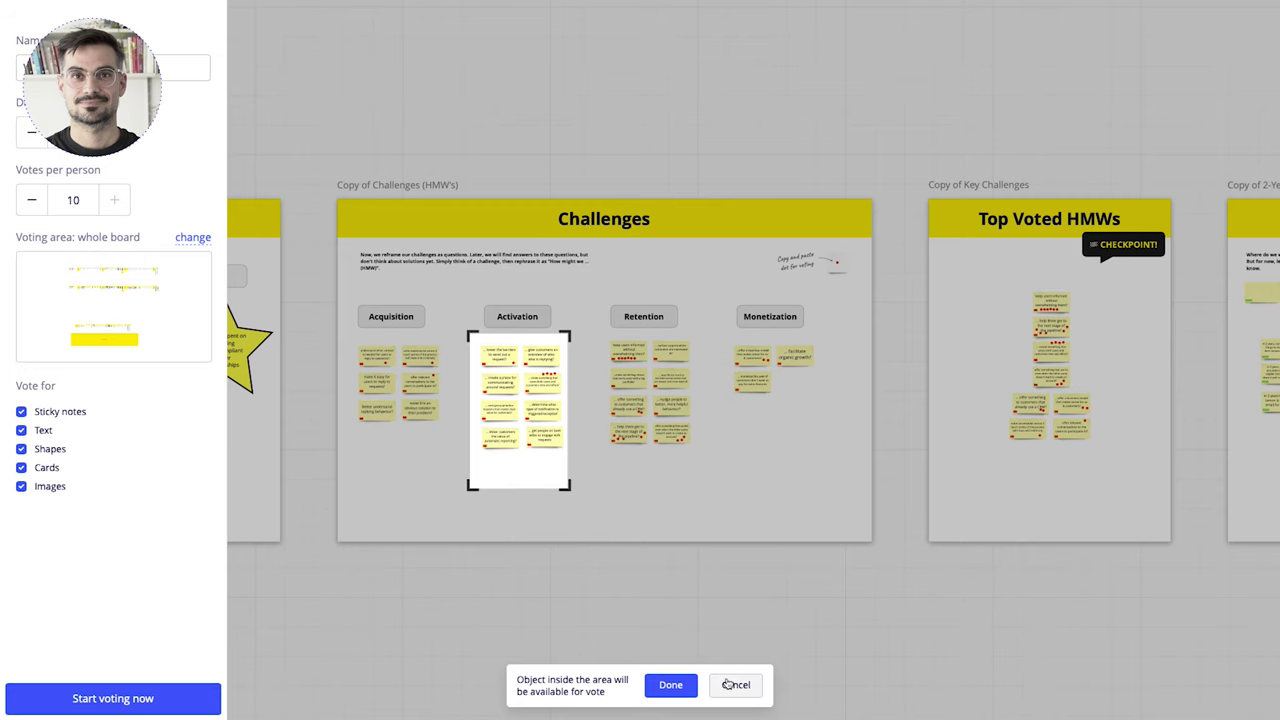
click(730, 684)
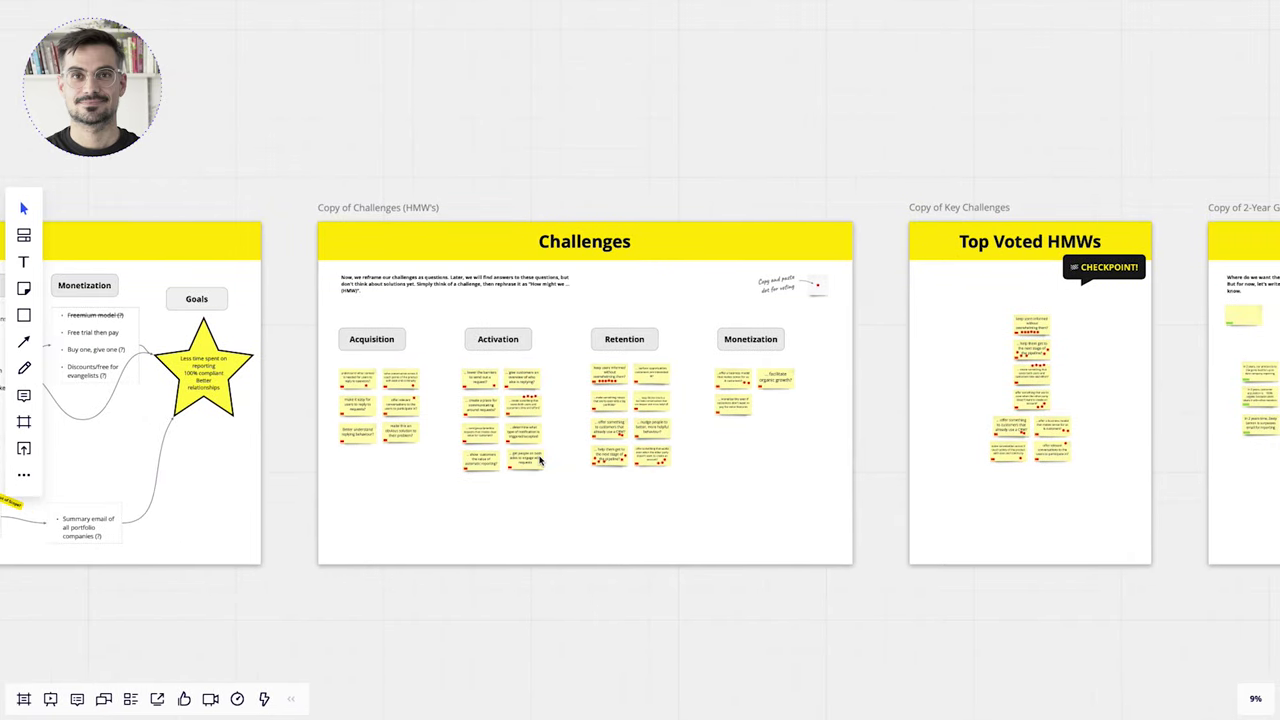
- Look over the Activation notes, and reopen the voting setup to review its options and close it without starting a vote
scroll(540, 459, up, 5)
scroll(540, 455, up, 5)
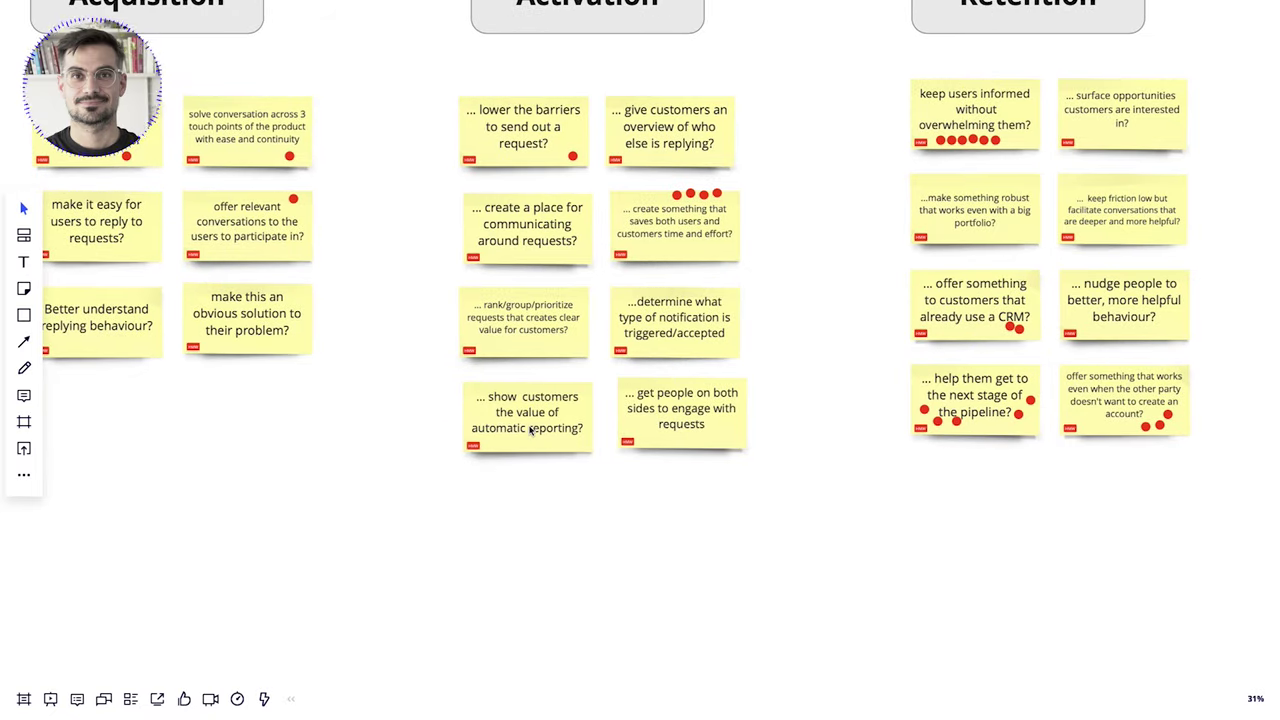
scroll(532, 432, up, 3)
scroll(531, 399, up, 3)
scroll(529, 397, down, 2)
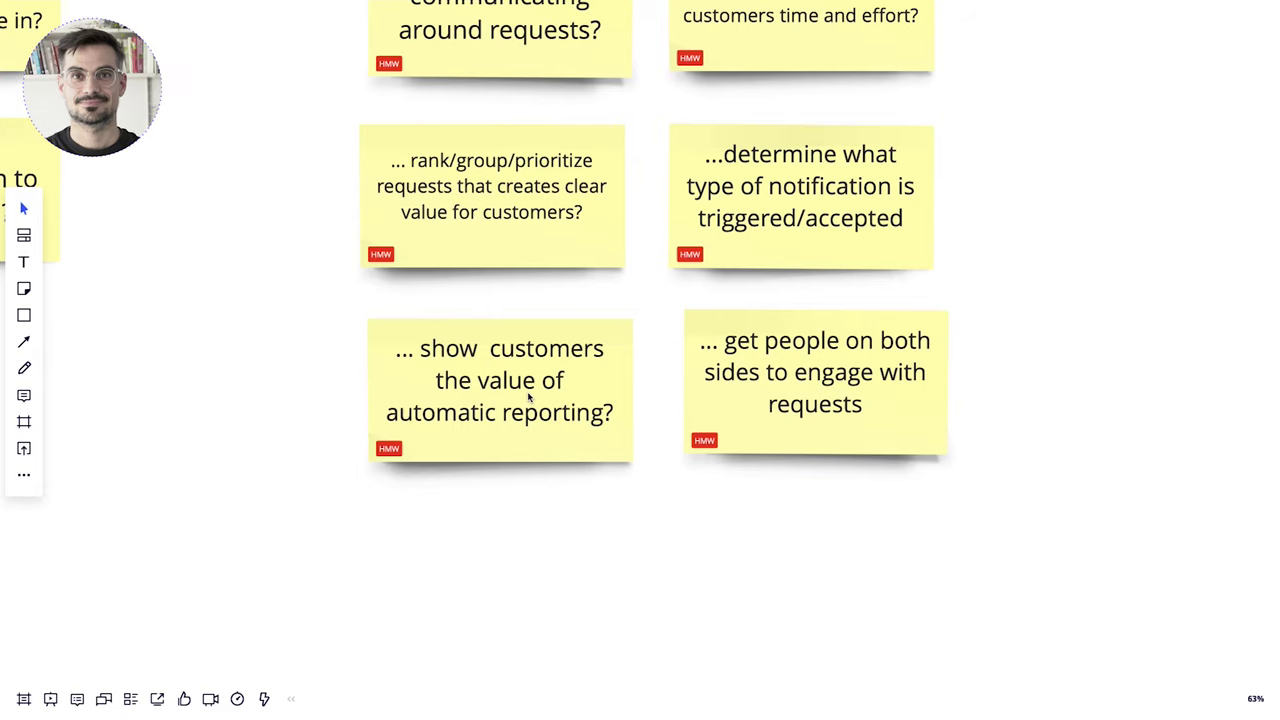
click(184, 699)
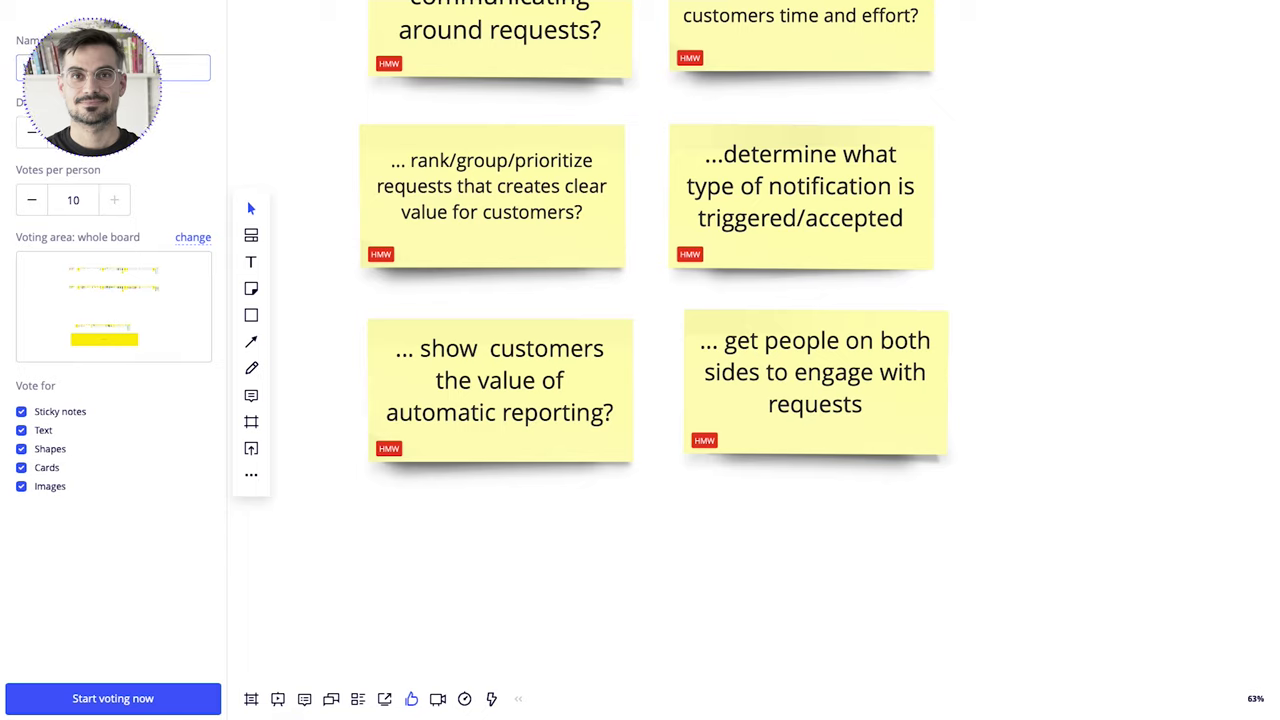
key(Escape)
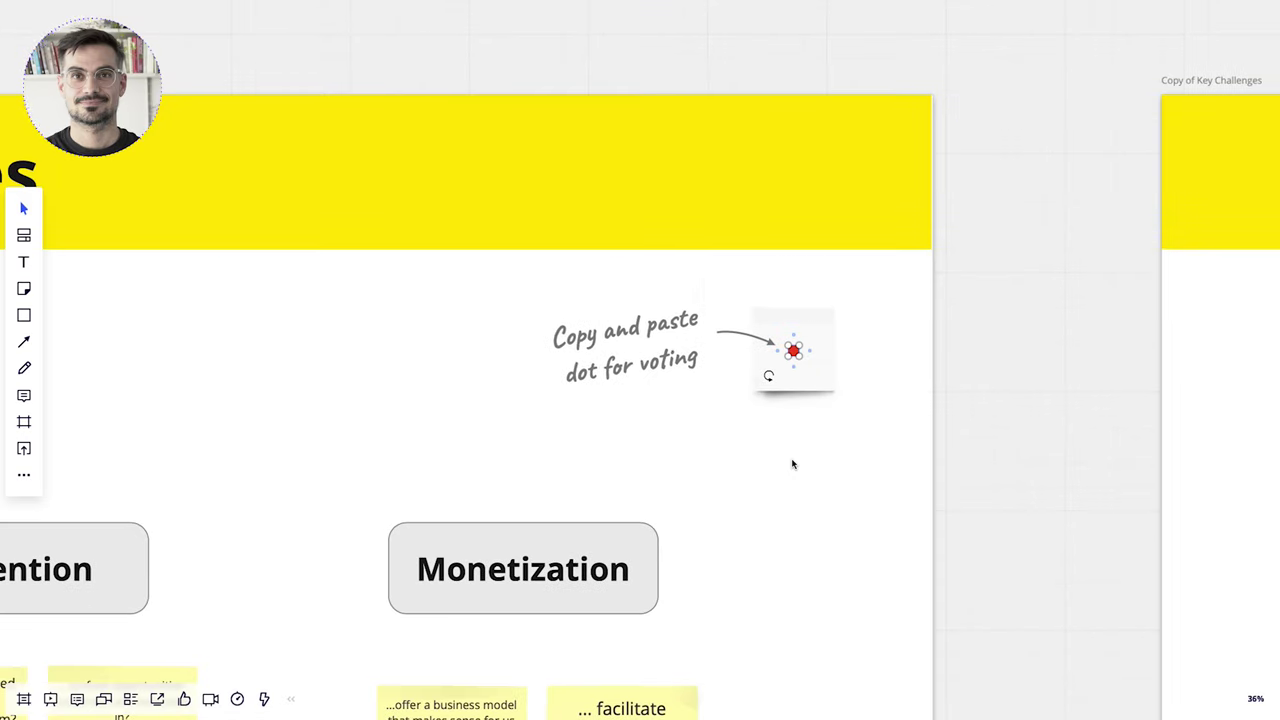
- Paste a red voting dot onto the "offer relevant conversations to the users to participate in?" note under Acquisition
scroll(791, 463, down, 4)
scroll(791, 463, left, 7)
scroll(791, 463, left, 10)
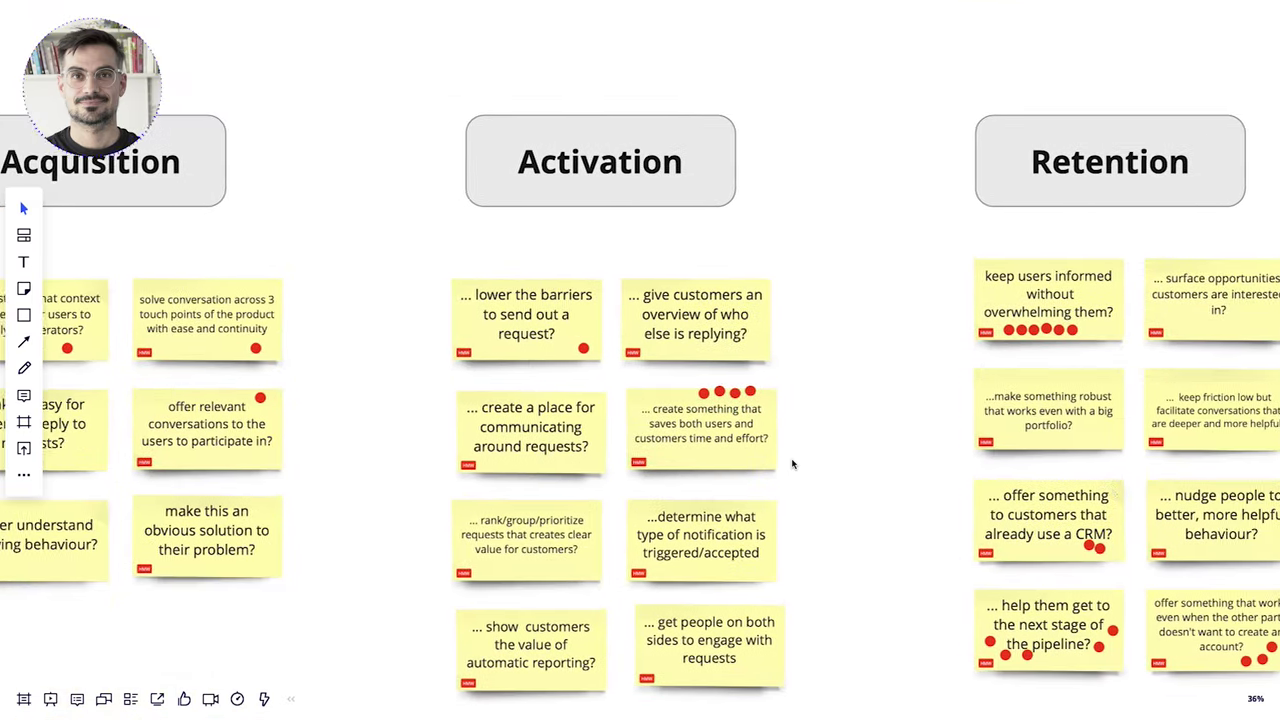
scroll(660, 463, up, 10)
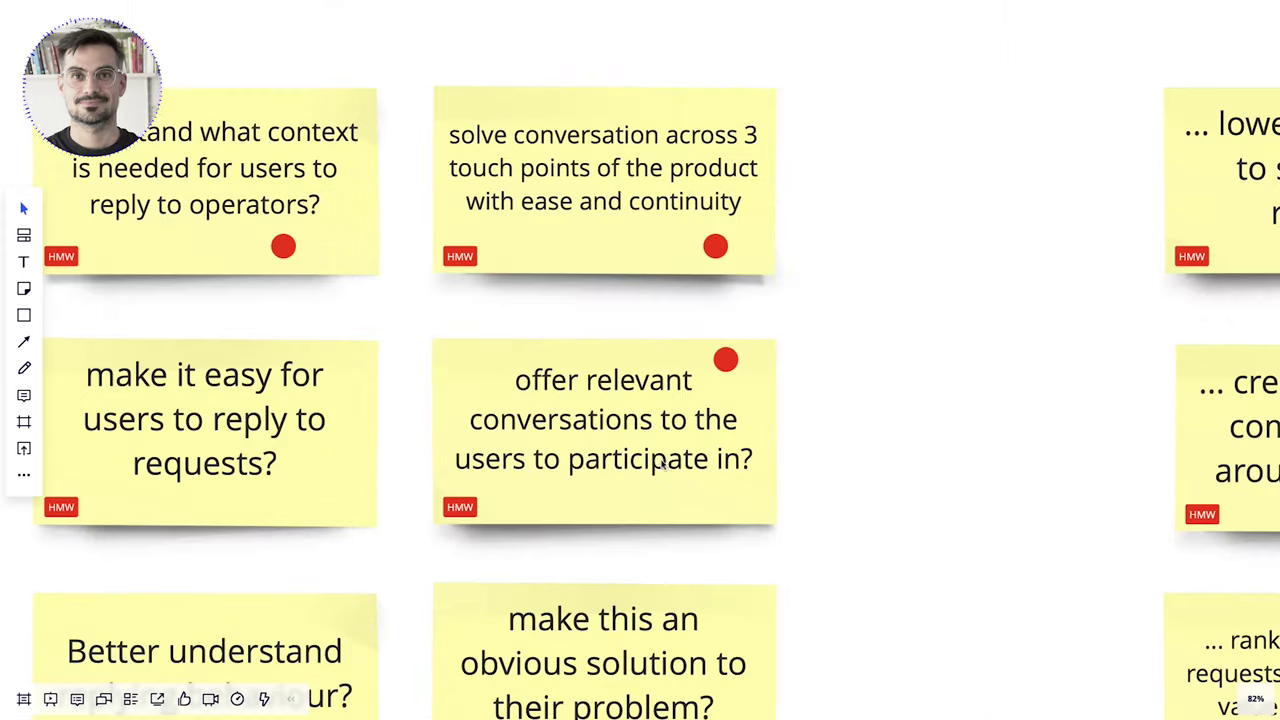
click(645, 468)
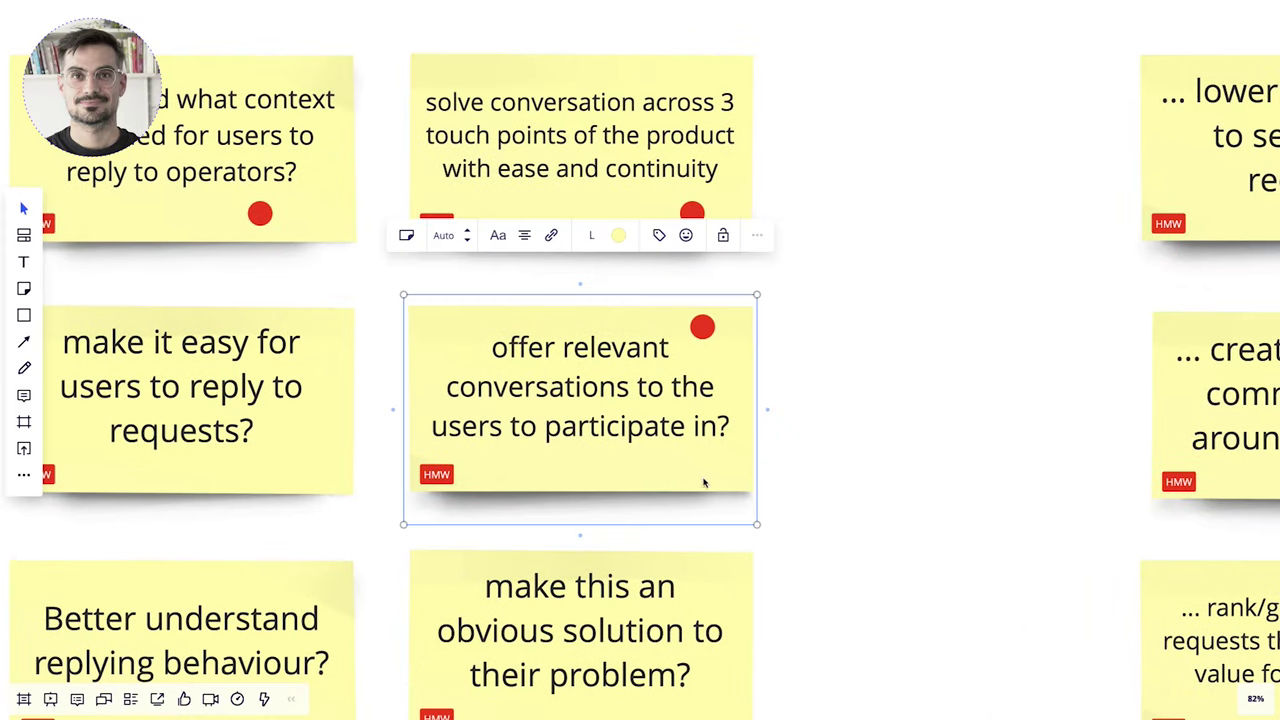
key(ctrl+v)
drag(648, 476, 717, 467)
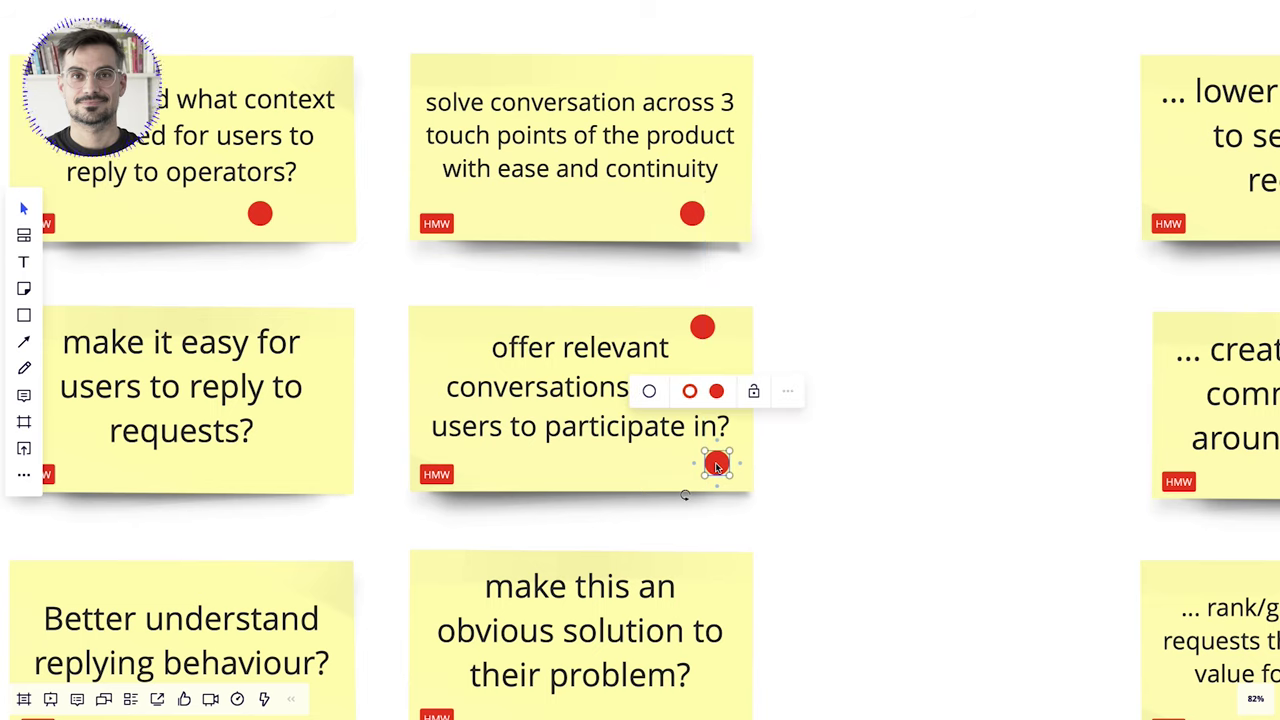
click(821, 470)
- Compare the dot votes on the notes under Acquisition, Activation, Retention and Monetization, including the copy-and-paste dot source
scroll(826, 505, right, 1)
scroll(826, 505, down, 1)
scroll(831, 505, down, 5)
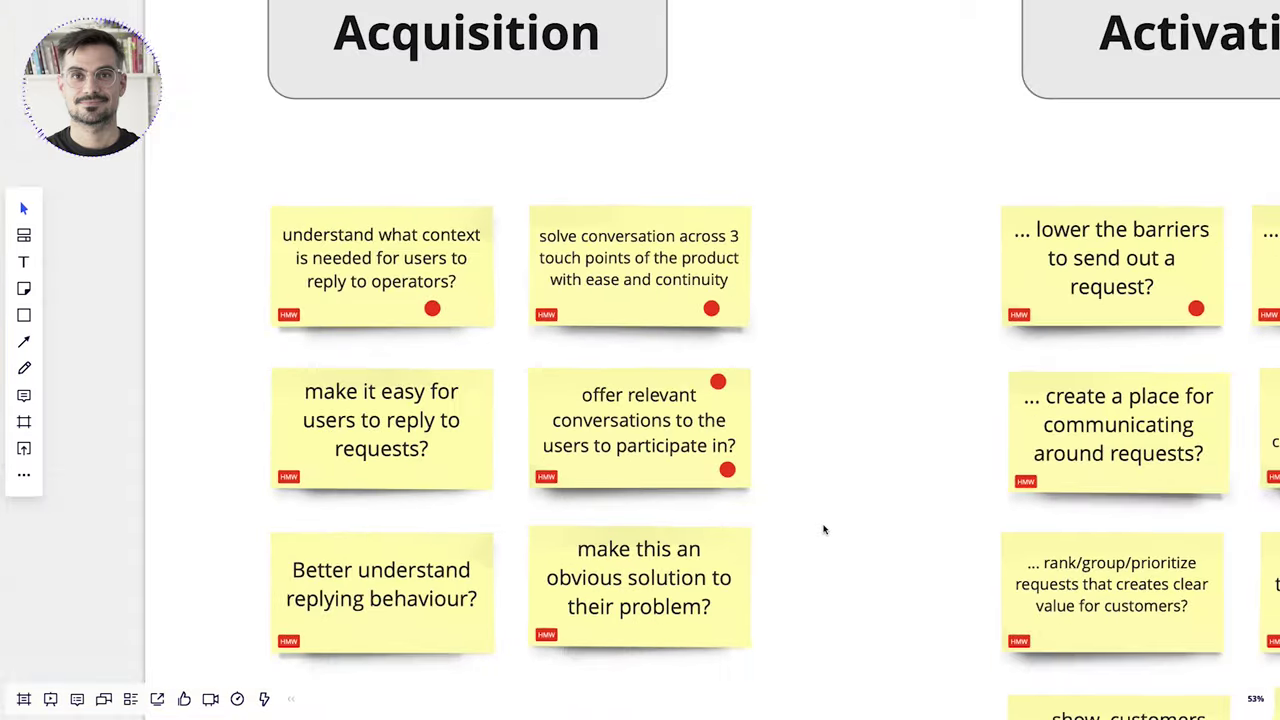
scroll(825, 530, right, 5)
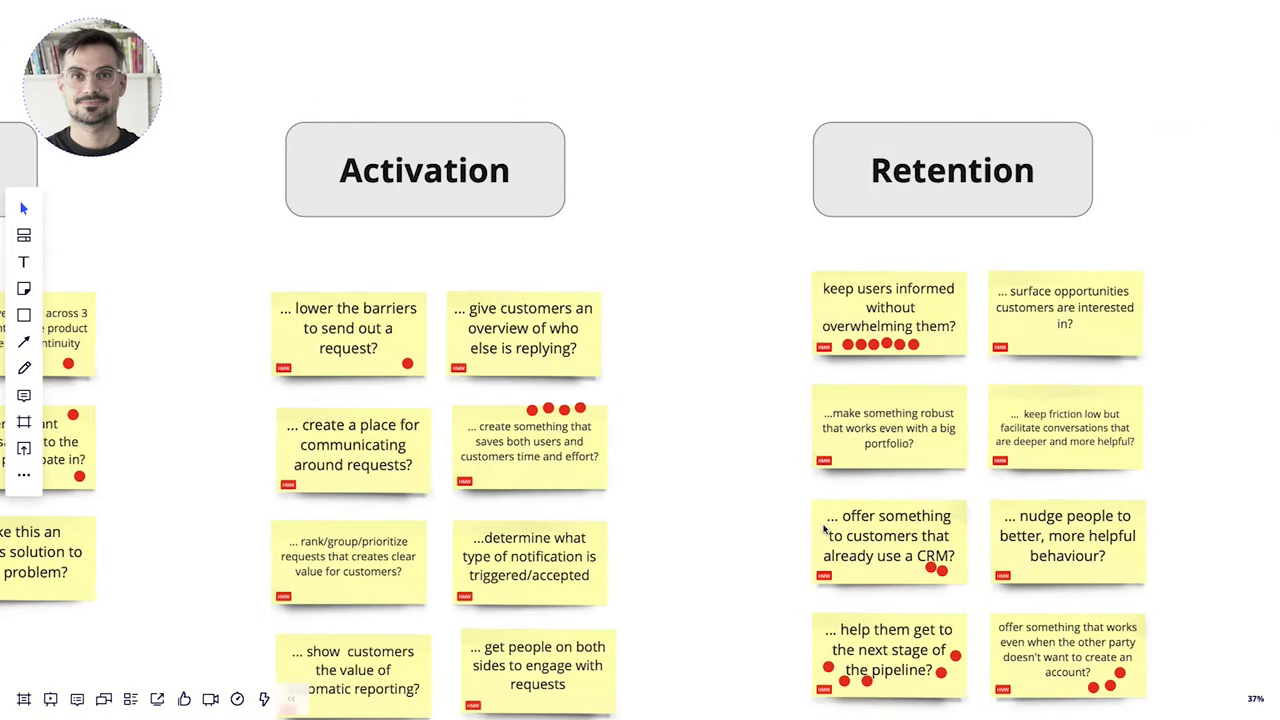
scroll(824, 530, down, 3)
scroll(824, 530, right, 10)
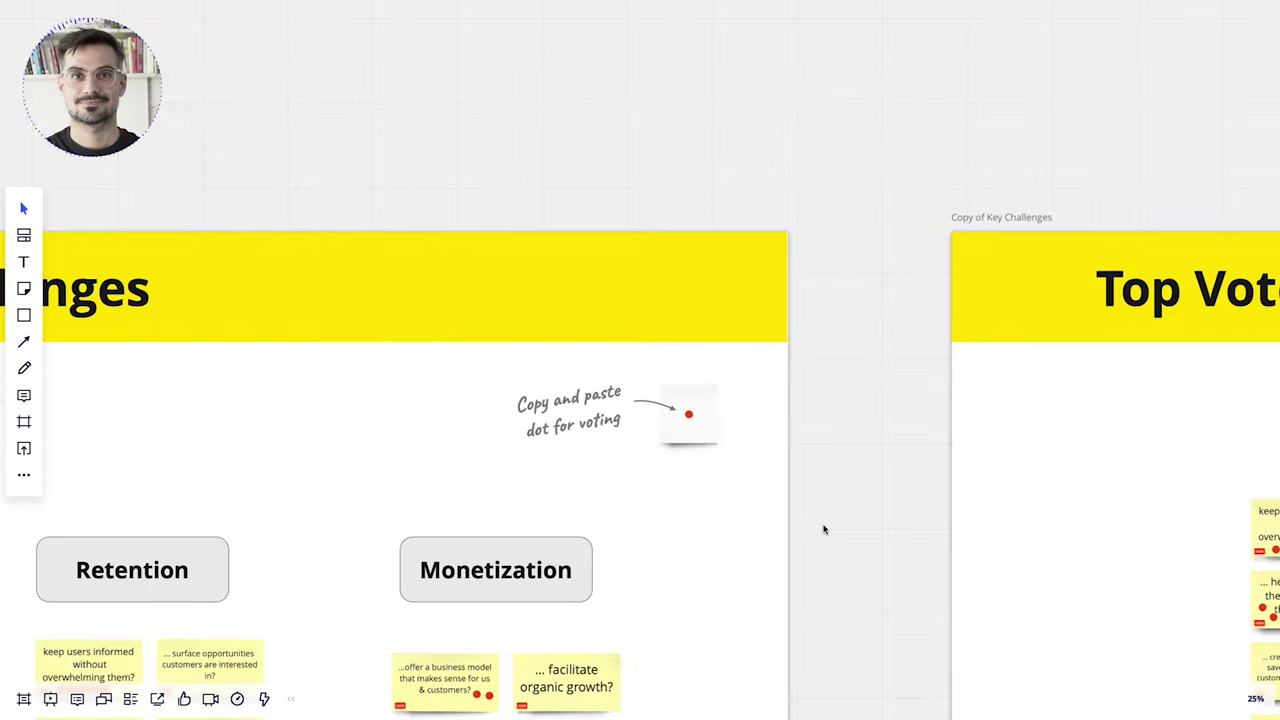
scroll(824, 530, left, 5)
scroll(824, 530, down, 3)
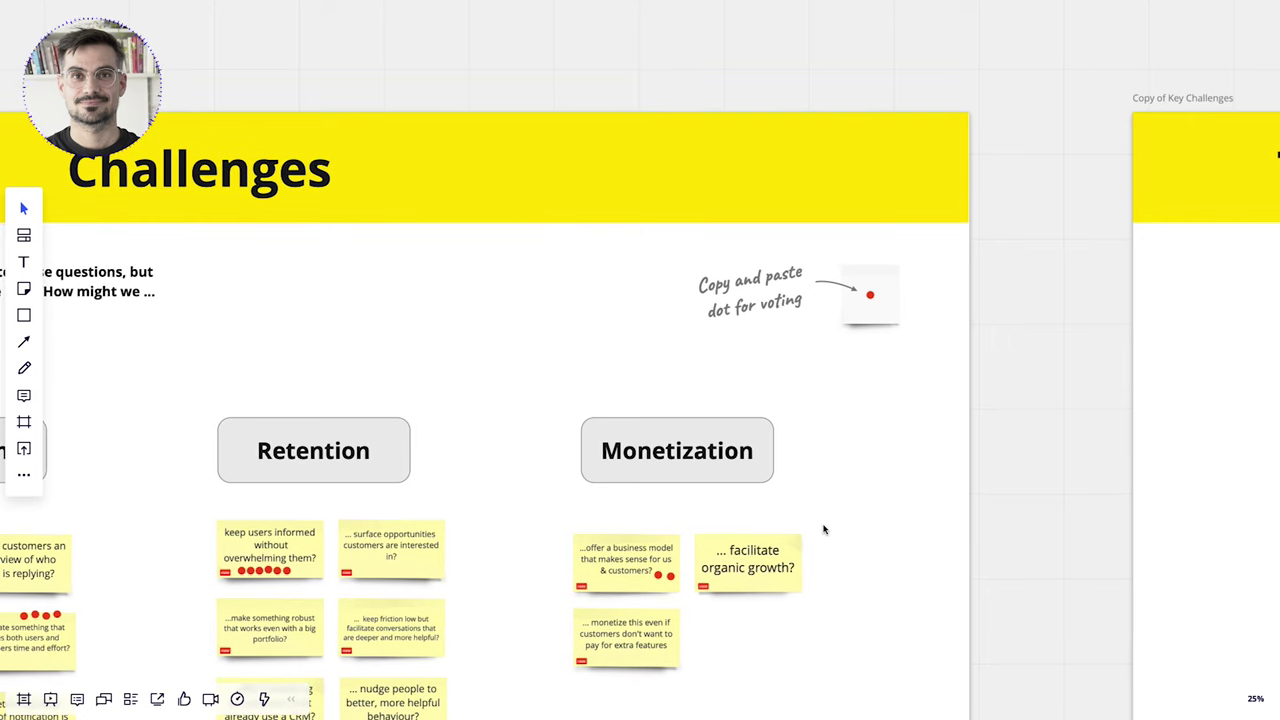
scroll(824, 530, left, 8)
scroll(824, 530, down, 4)
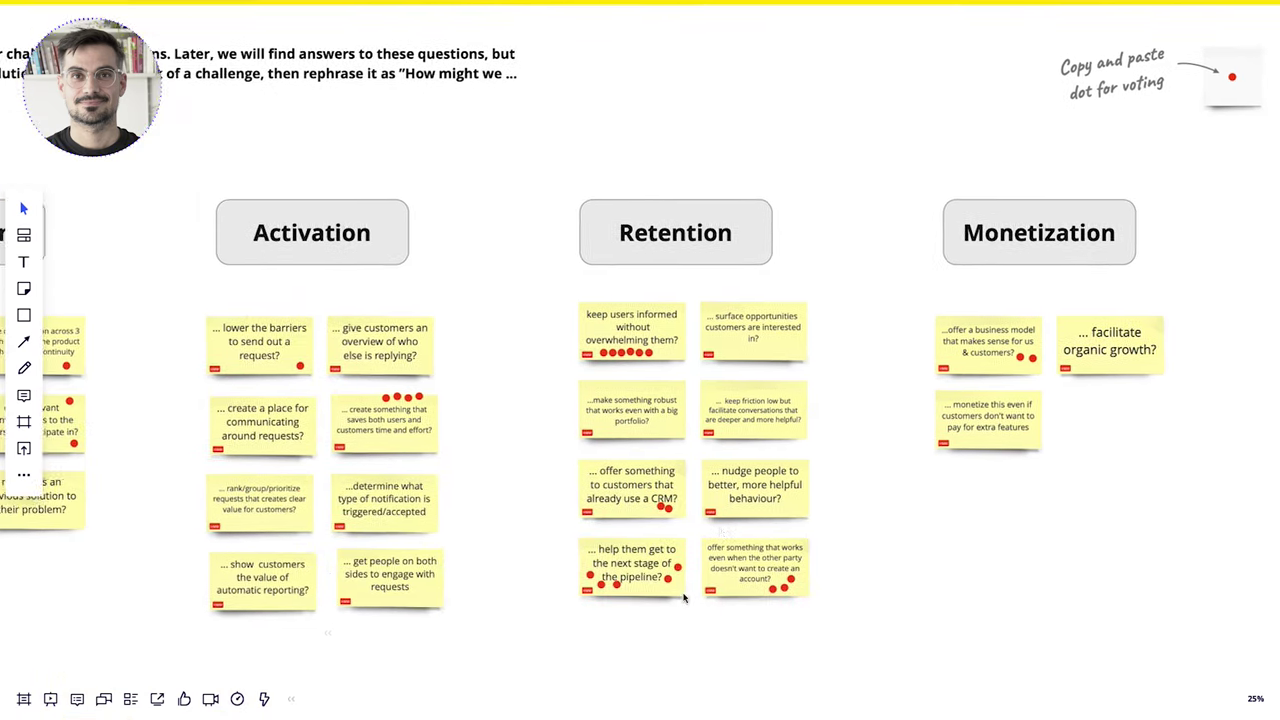
- Add a red voting dot beside the existing one on the "... lower the barriers to send out a request?" note under Activation
scroll(423, 535, left, 3)
scroll(423, 535, down, 1)
scroll(380, 409, up, 5)
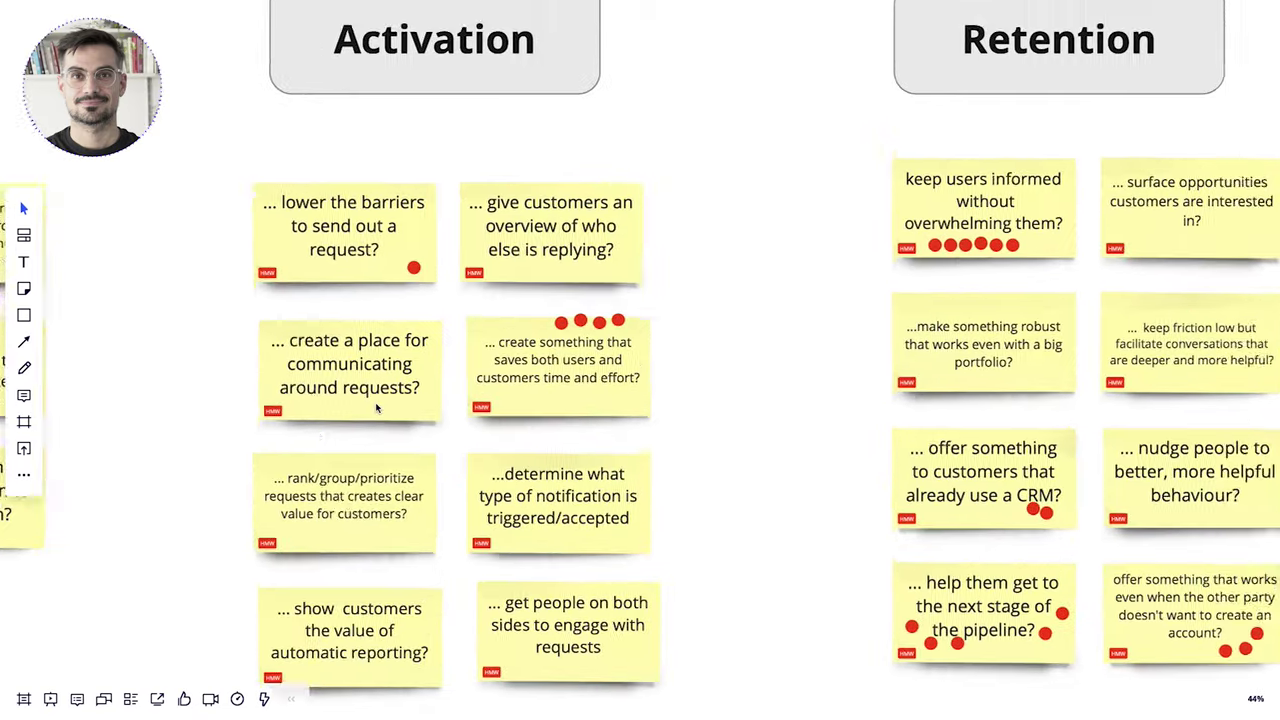
scroll(508, 315, up, 2)
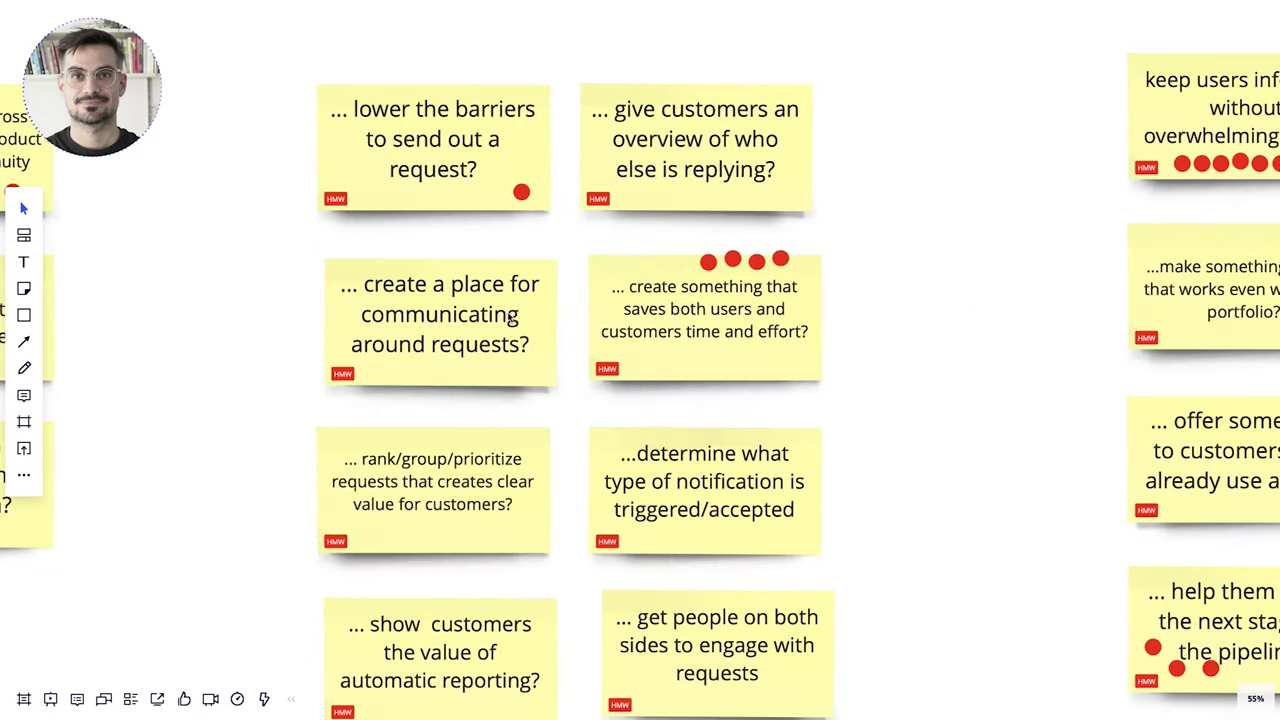
click(489, 228)
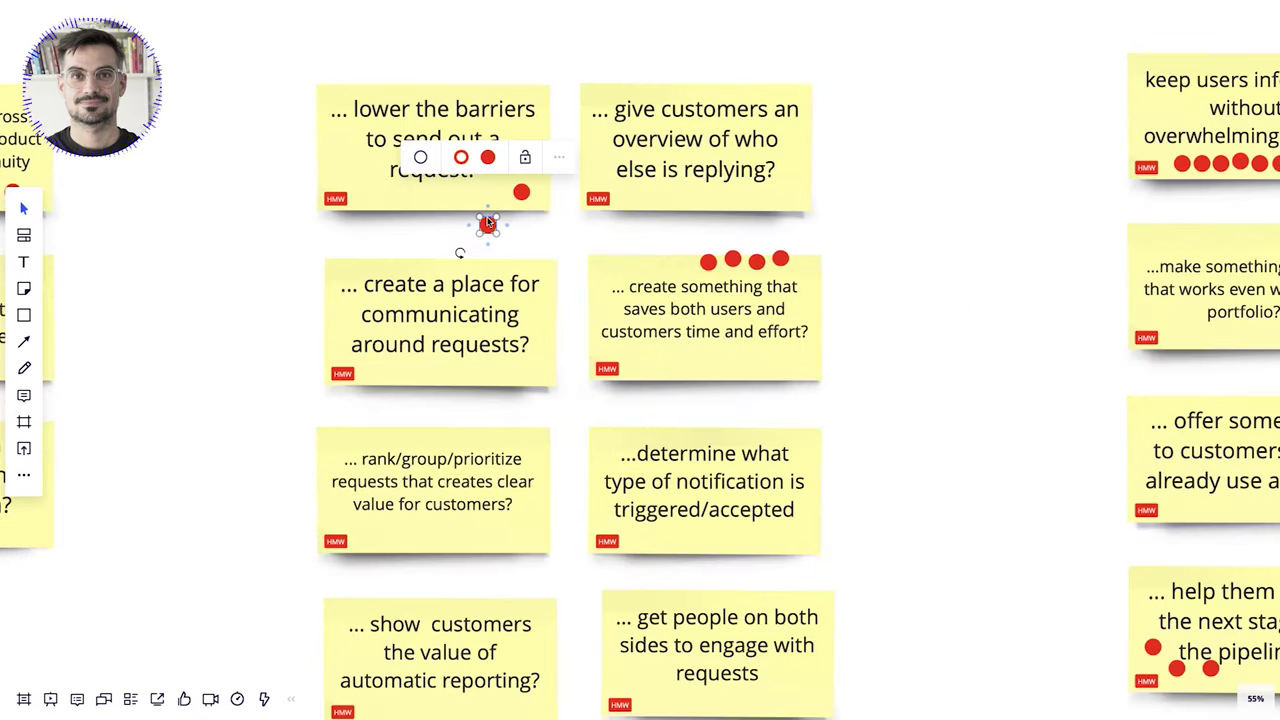
drag(487, 226, 505, 180)
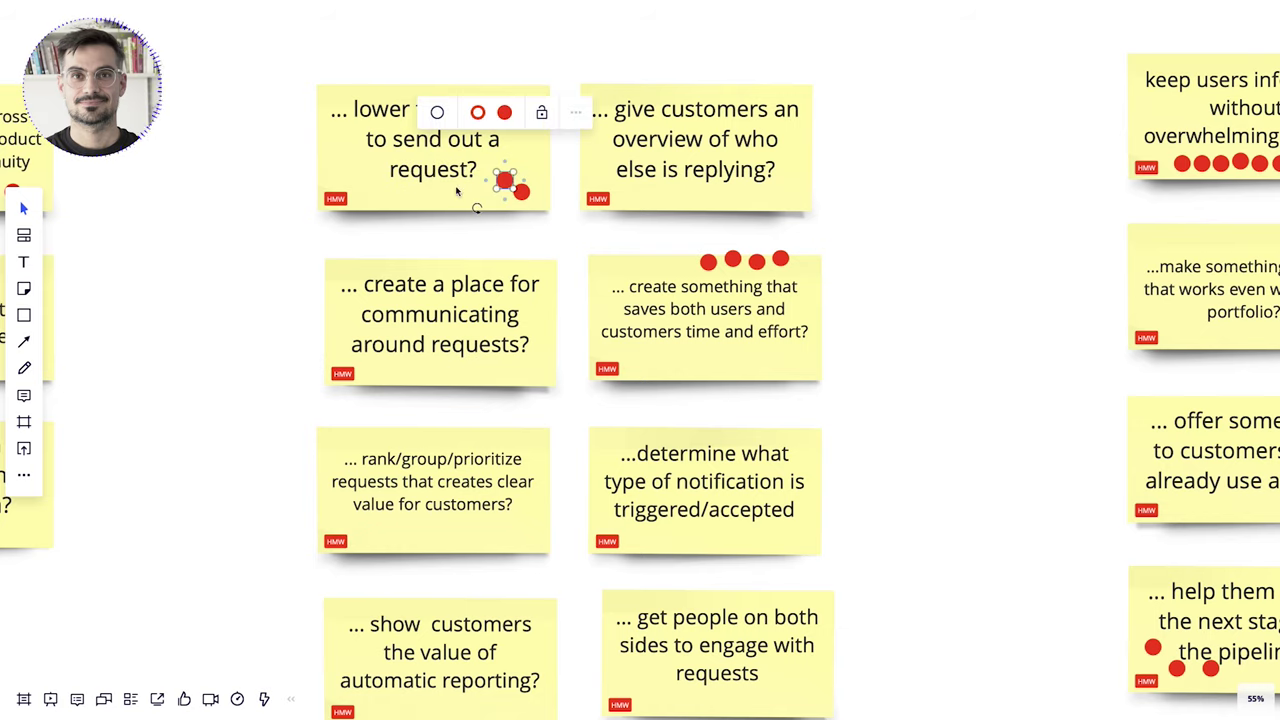
- Review the whole Challenges frame to see how the voting dots are spread over its four columns
scroll(228, 288, down, 5)
scroll(461, 274, right, 2)
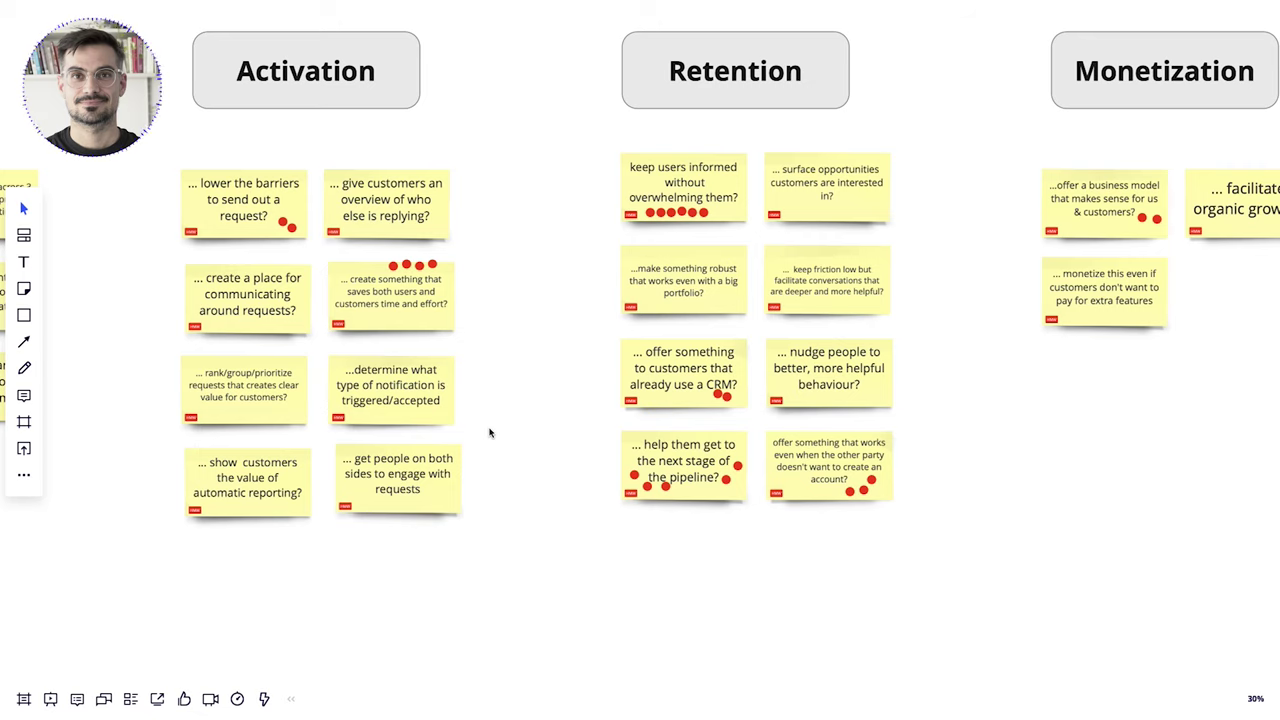
scroll(1100, 311, down, 3)
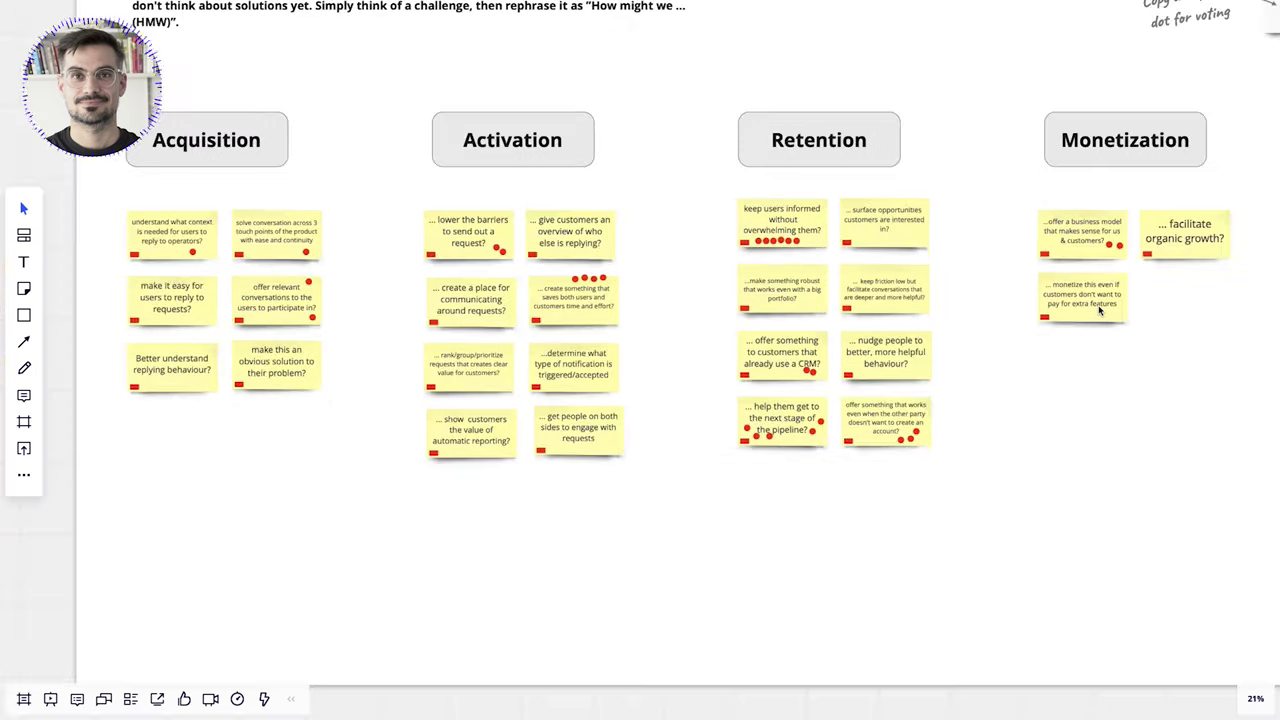
scroll(1100, 311, down, 2)
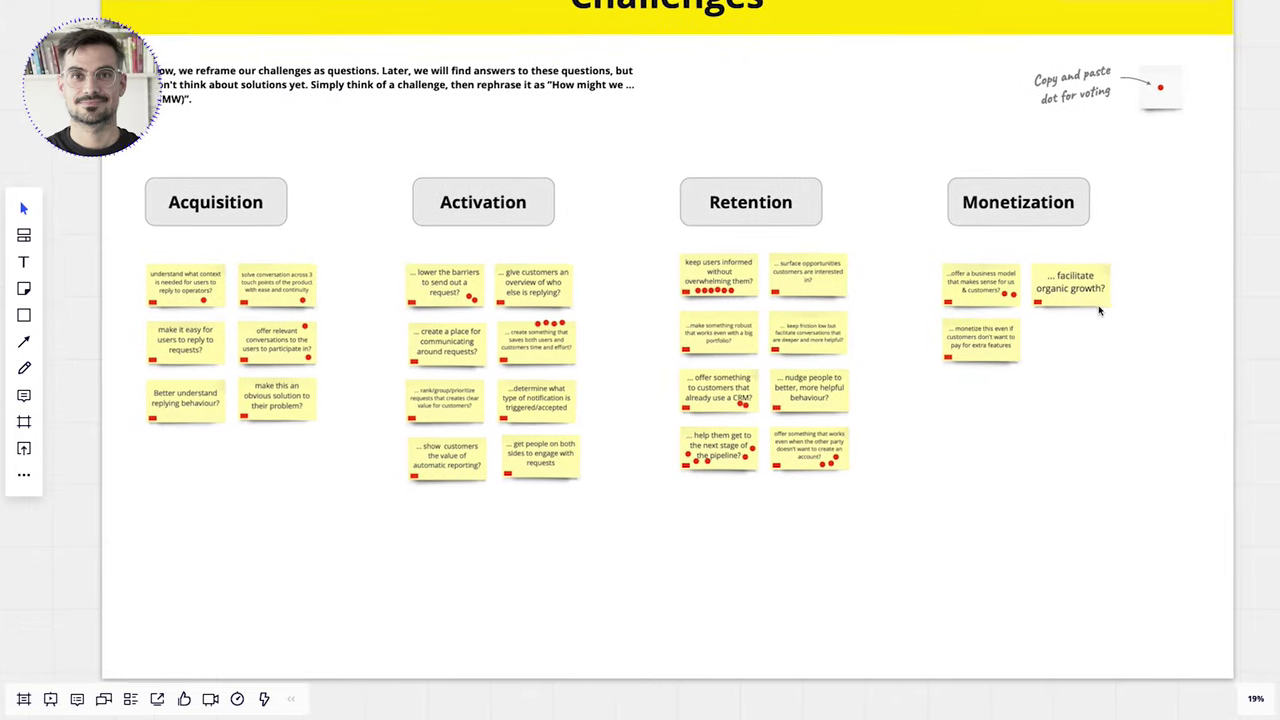
scroll(1100, 311, up, 1)
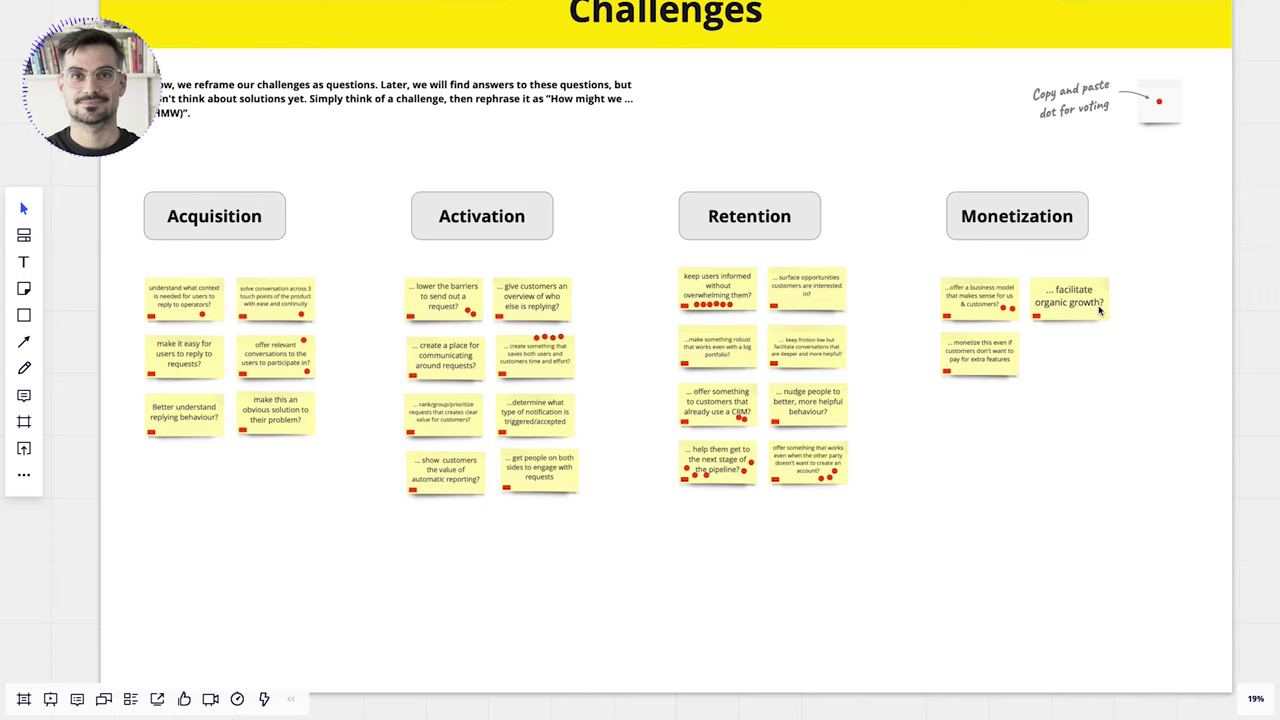
scroll(916, 380, down, 2)
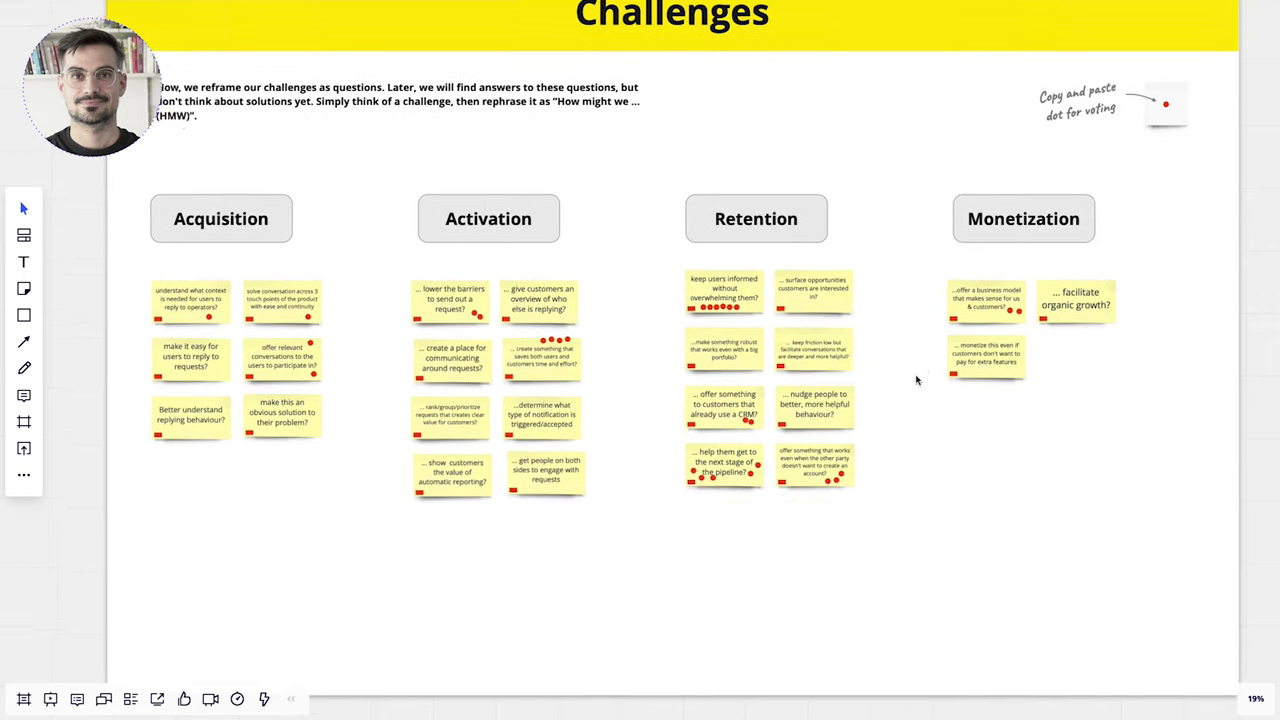
scroll(916, 380, up, 2)
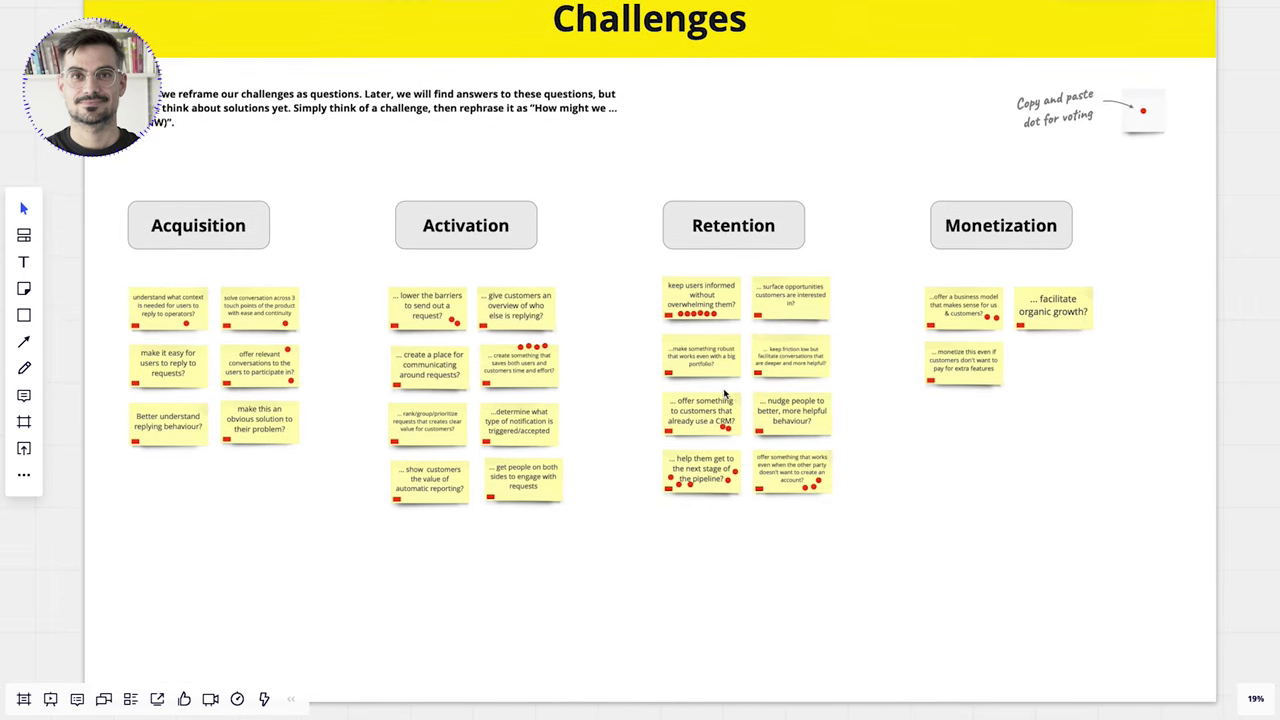
scroll(700, 393, down, 1)
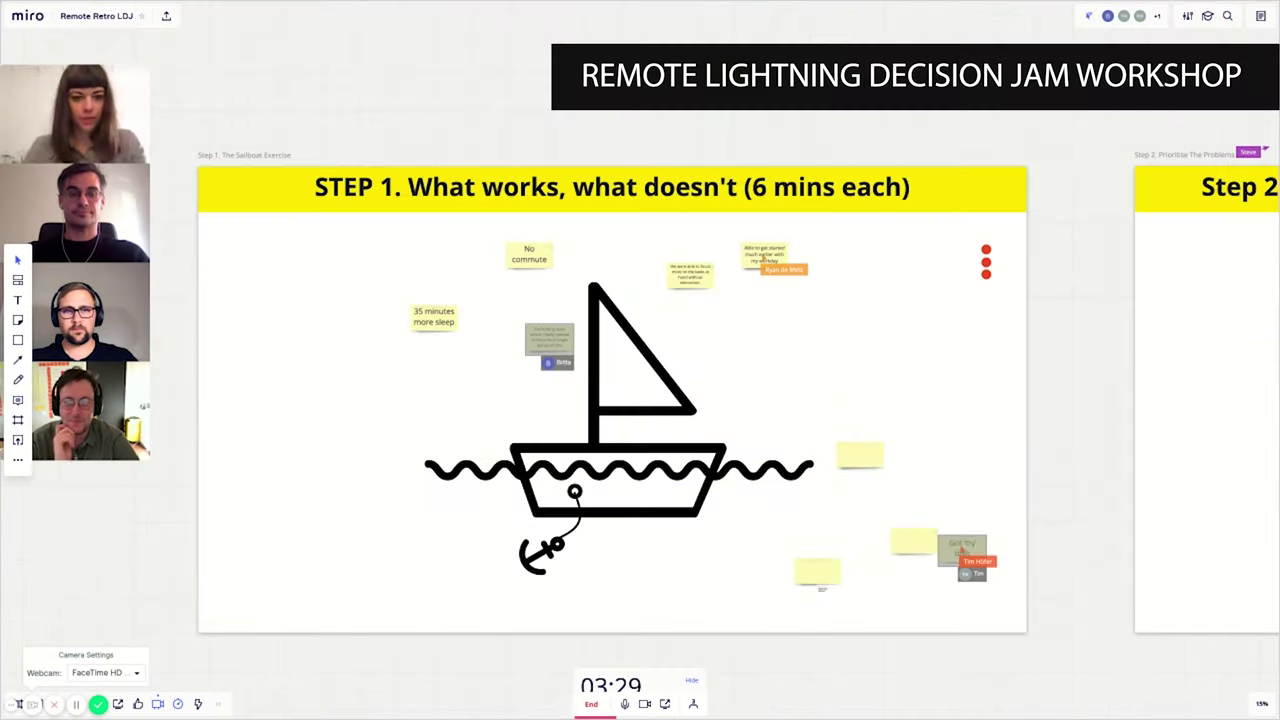
scroll(640, 400, right, 4)
scroll(640, 400, left, 6)
scroll(720, 380, up, 2)
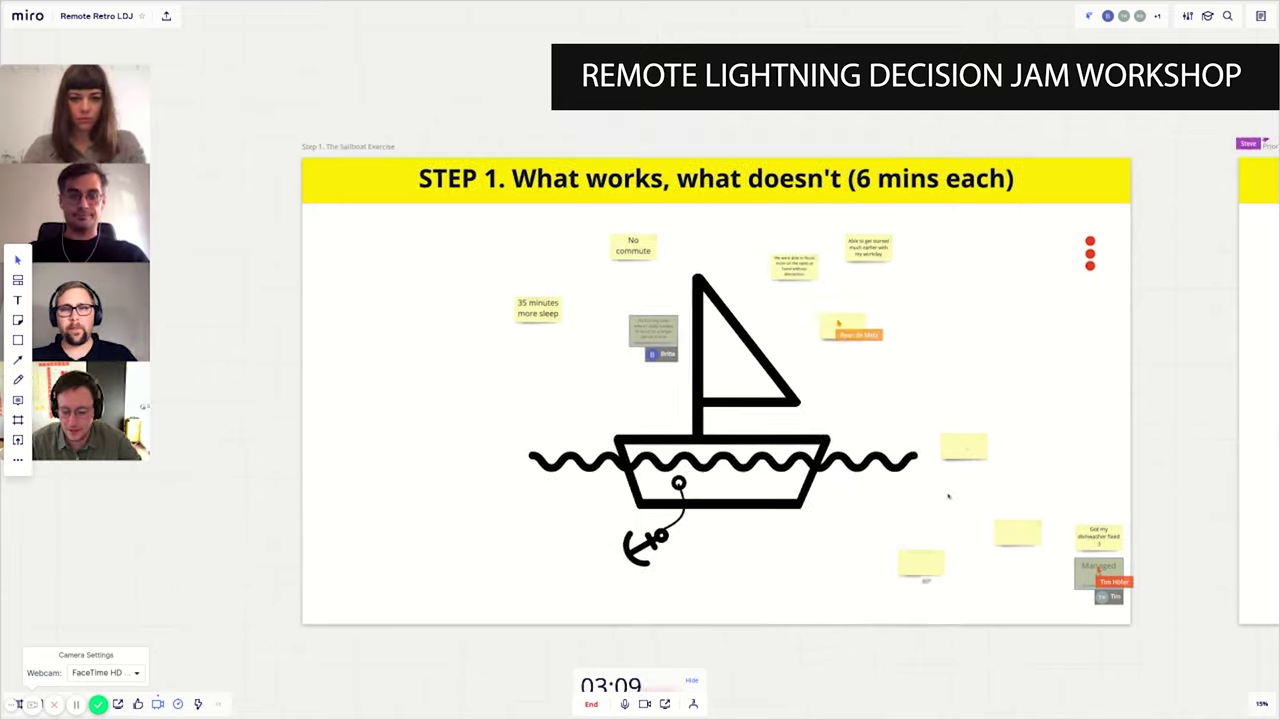
- Review the dot-voted notes in the Top Voted HMWs, 2-Year Goal and Sprint Questions frames
scroll(720, 380, up, 2)
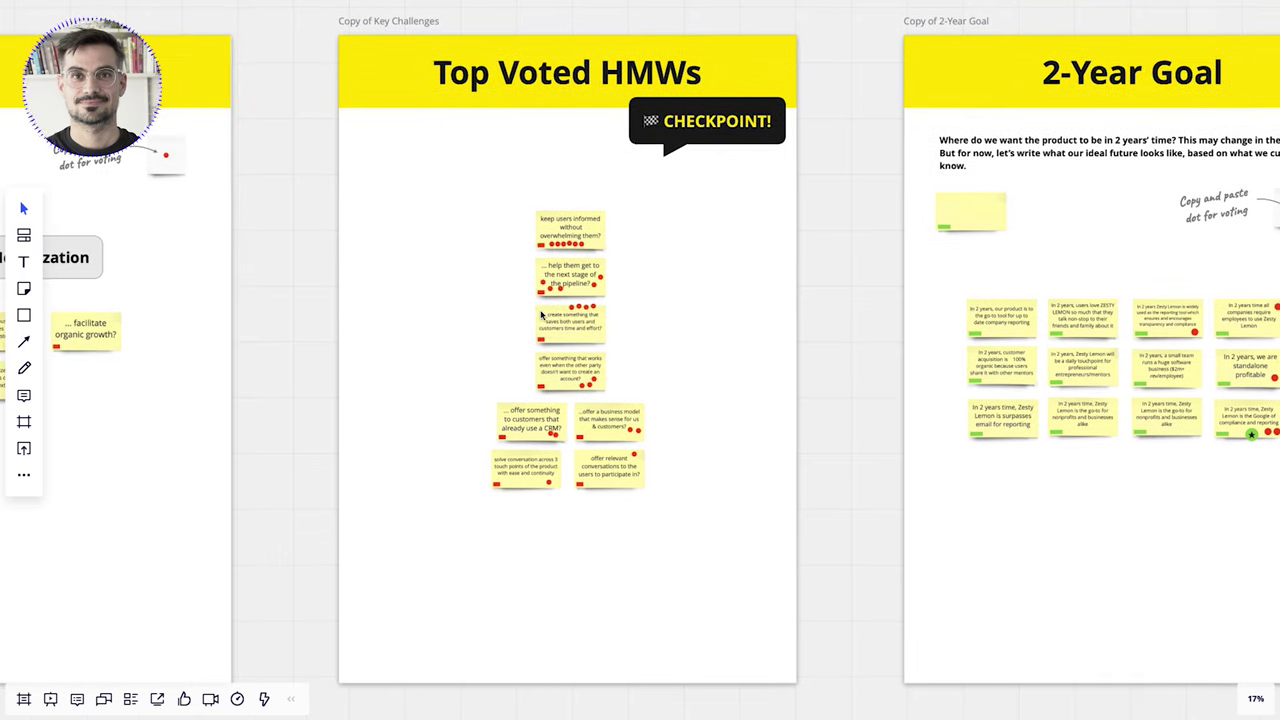
scroll(541, 314, up, 3)
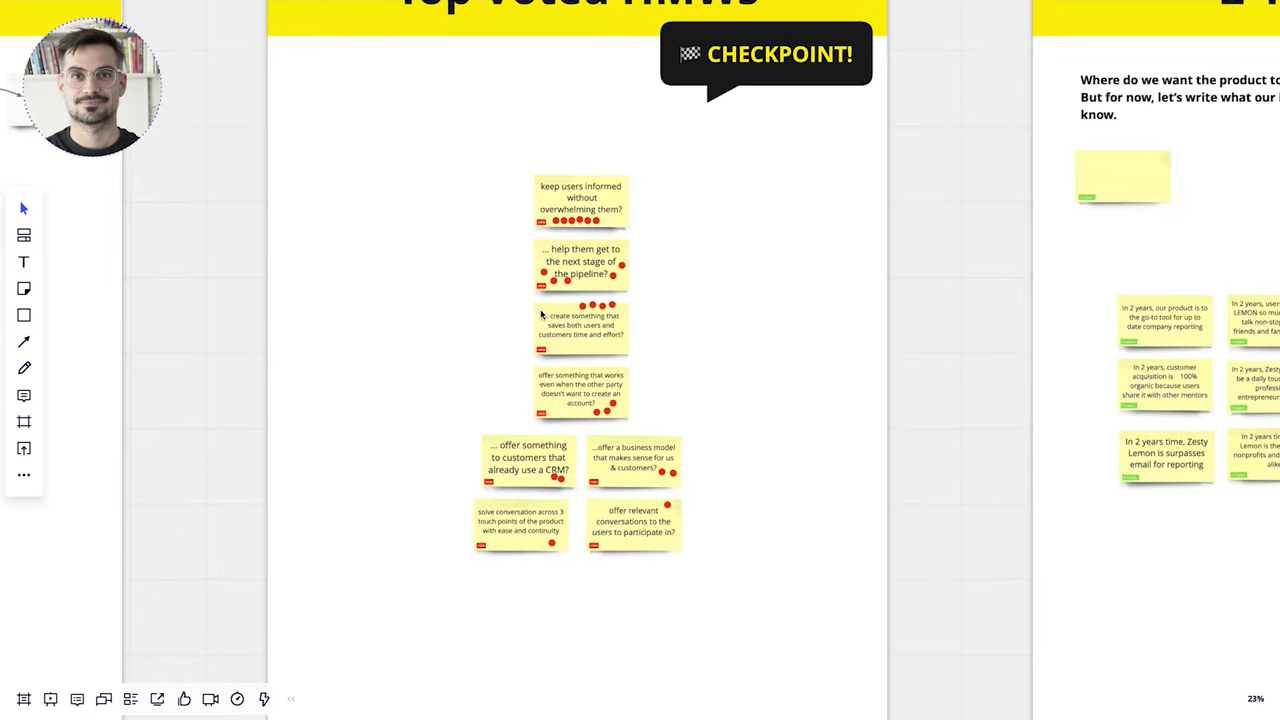
scroll(541, 314, down, 3)
scroll(541, 314, right, 5)
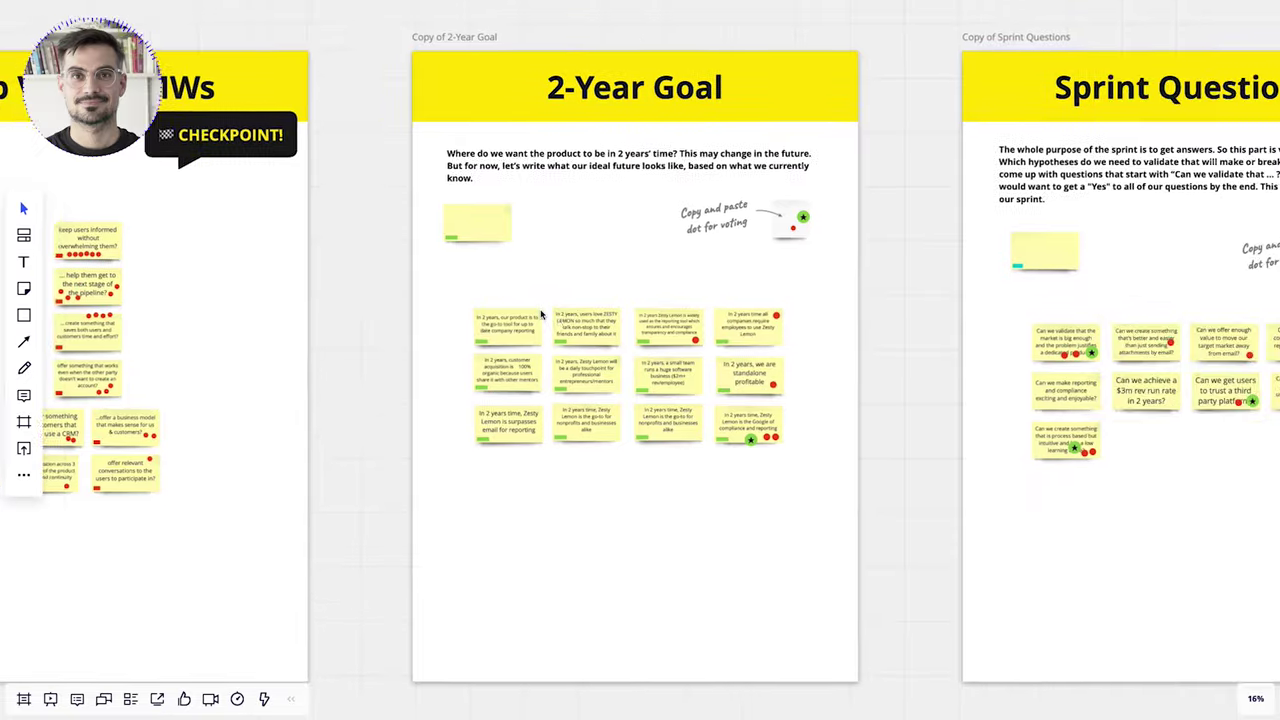
scroll(519, 351, up, 3)
scroll(519, 351, down, 2)
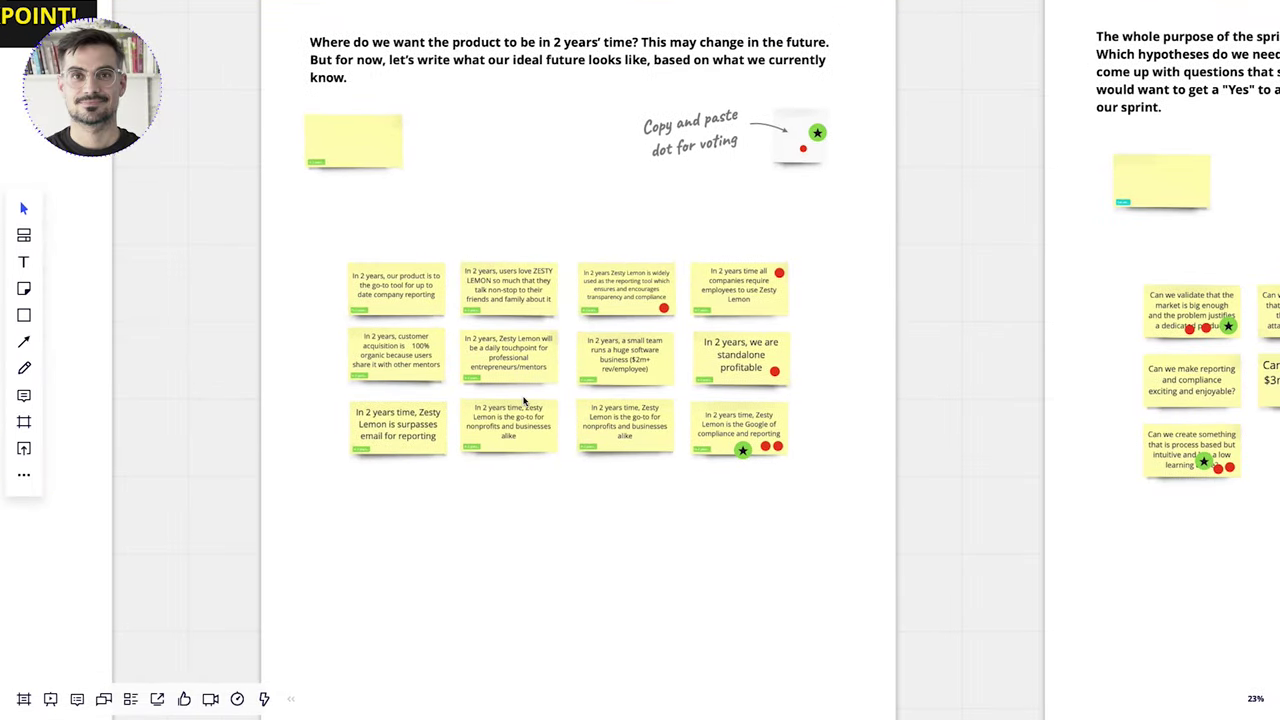
scroll(523, 400, right, 3)
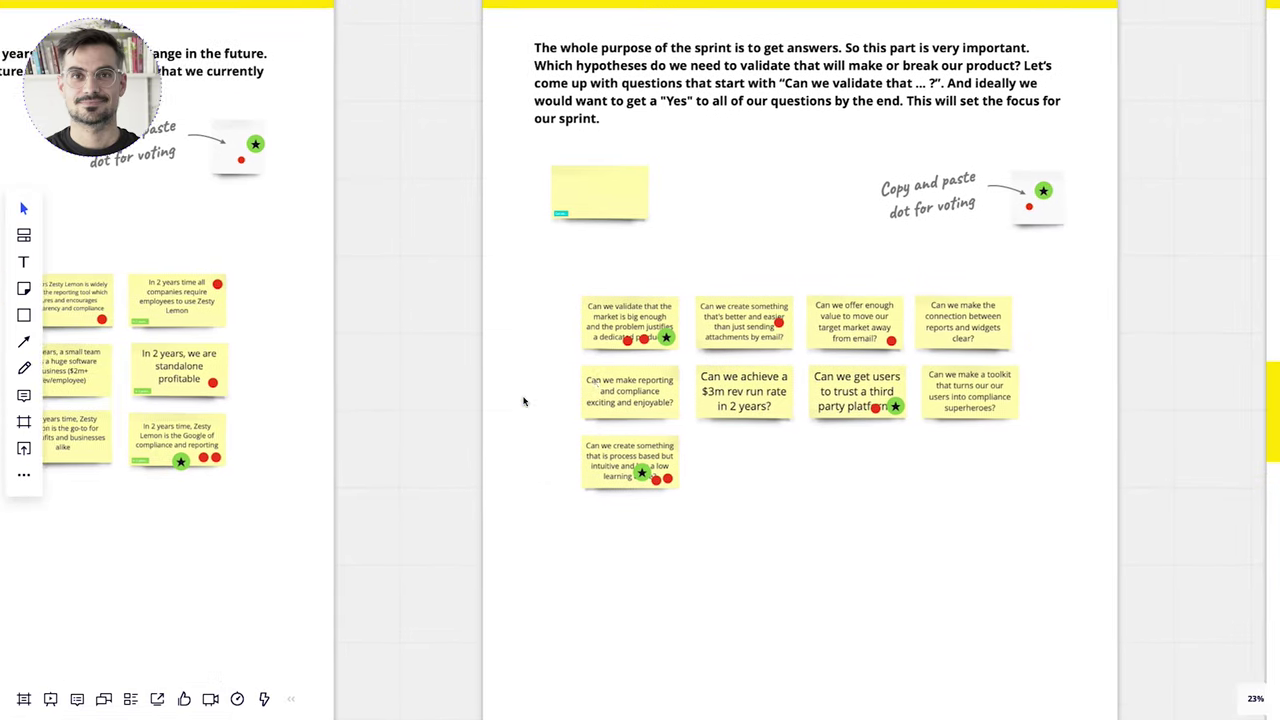
scroll(523, 401, down, 2)
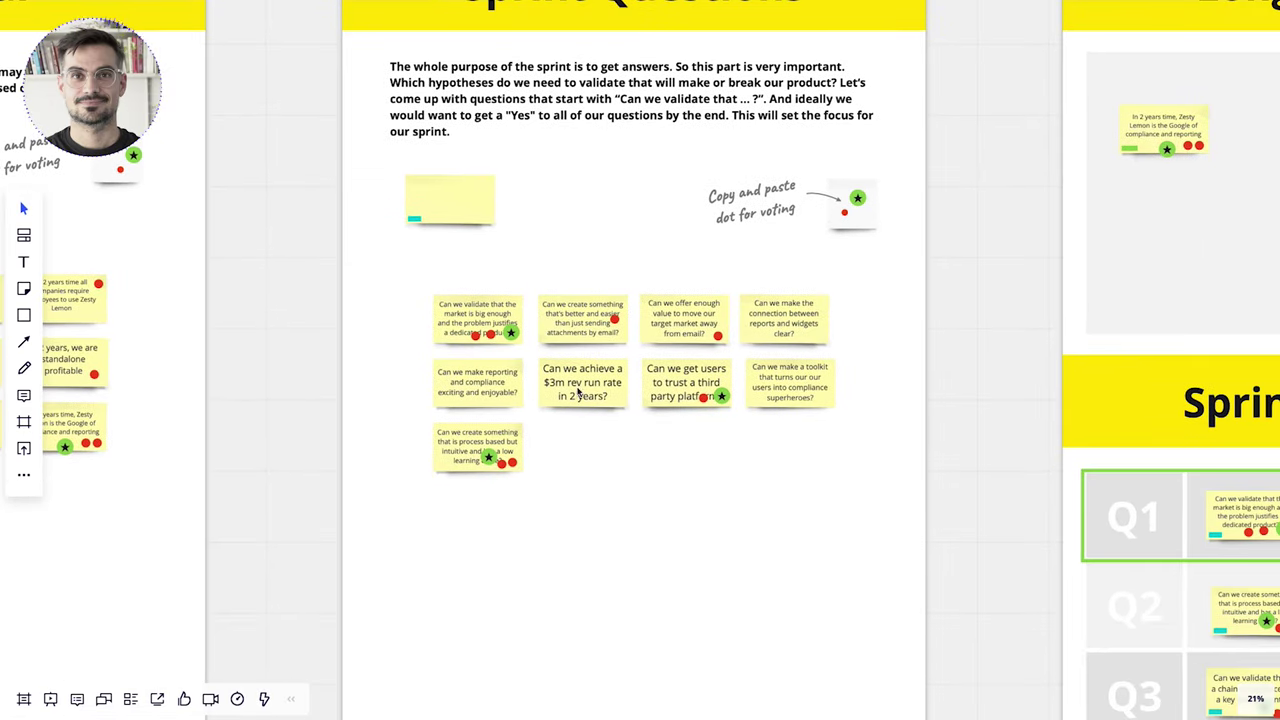
scroll(548, 400, left, 3)
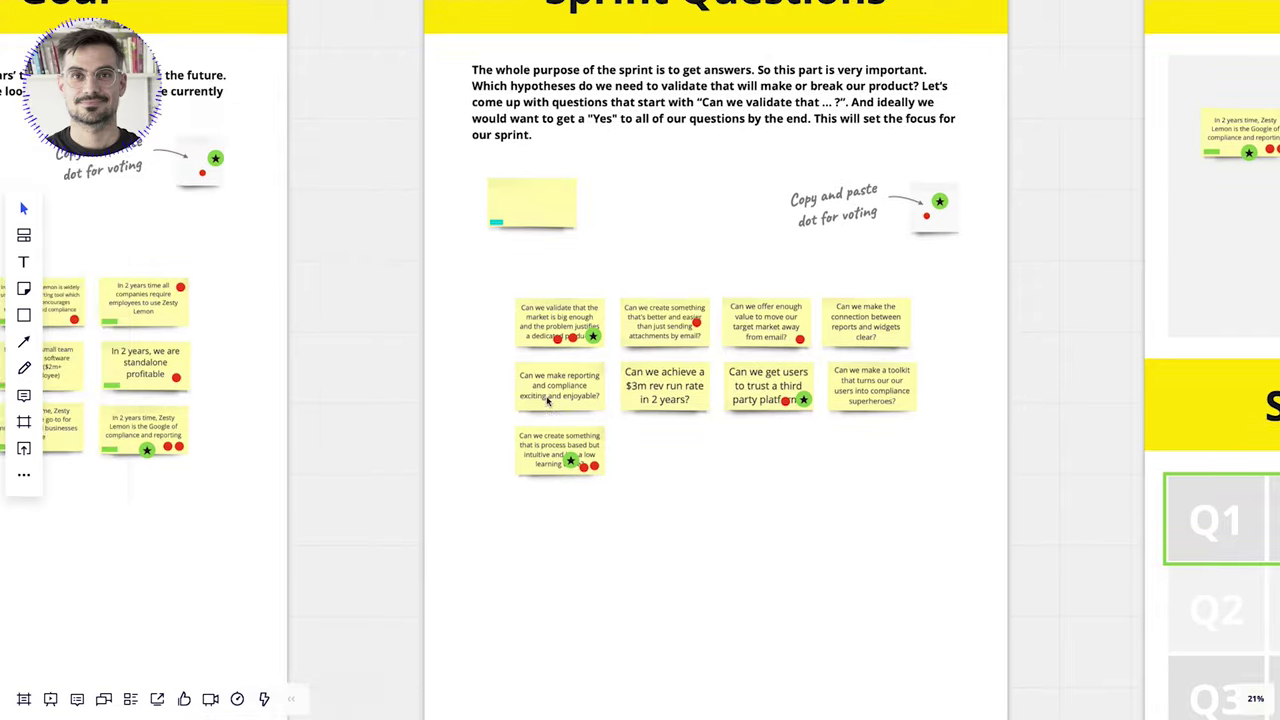
scroll(548, 400, left, 3)
scroll(549, 400, down, 2)
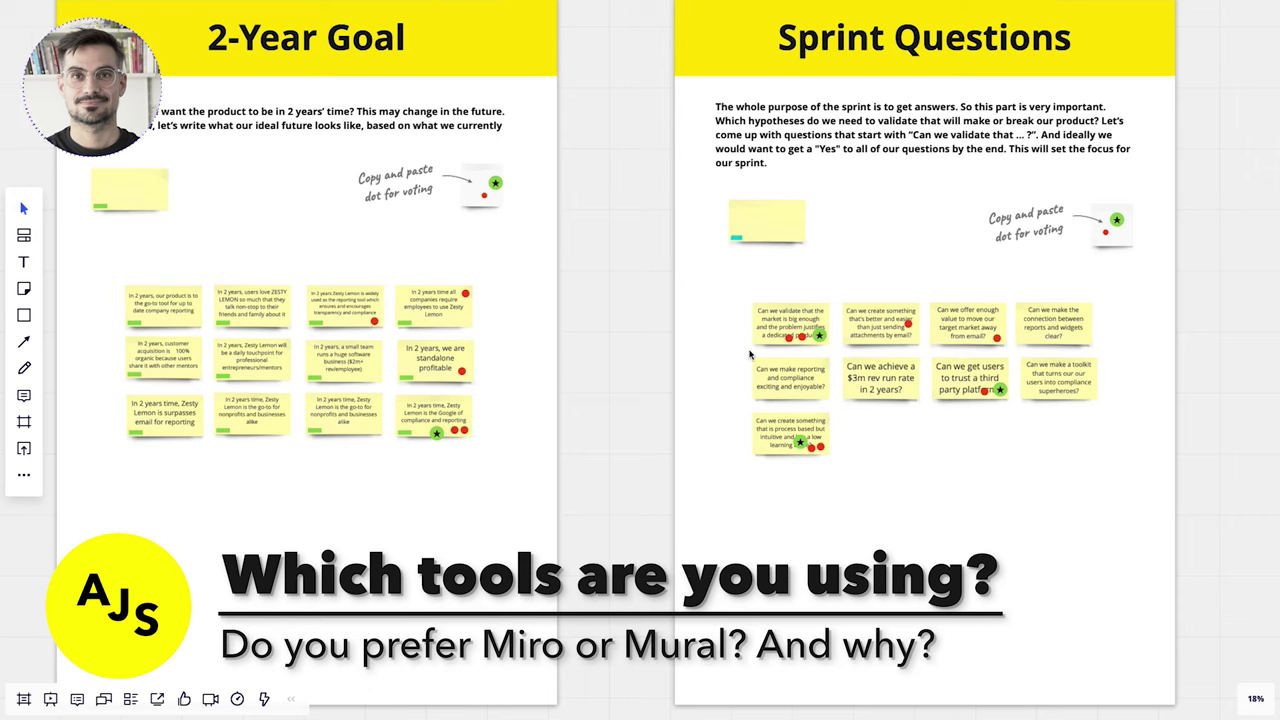
scroll(751, 356, left, 2)
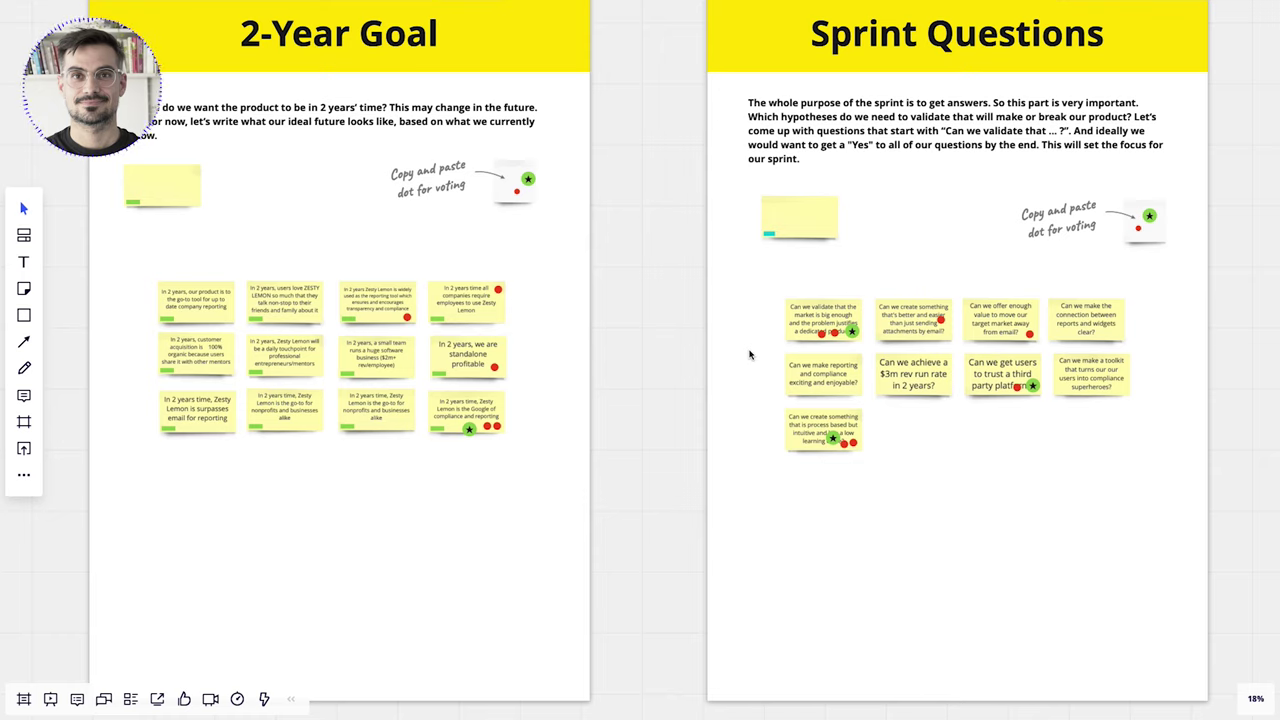
- Read the Long-Term Goal & Sprint Questions checkpoint frame with its goal statement and questions Q1 to Q3
key(Page_Down)
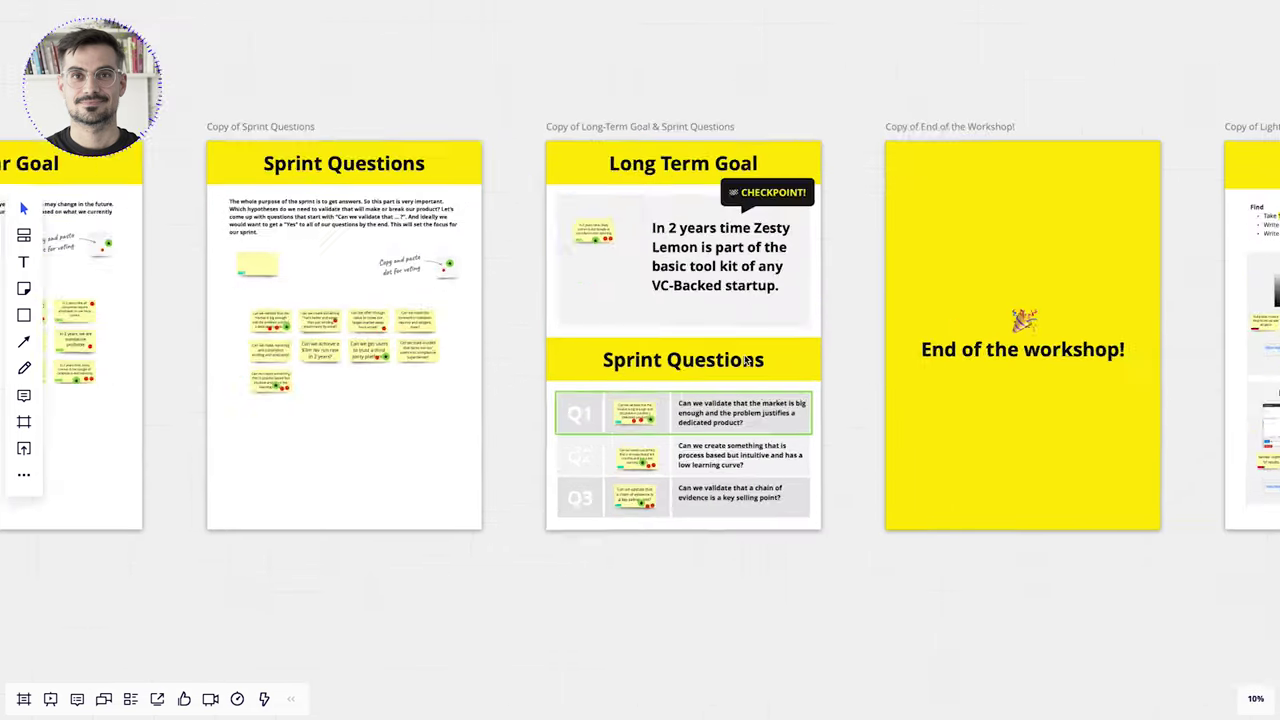
scroll(744, 354, up, 3)
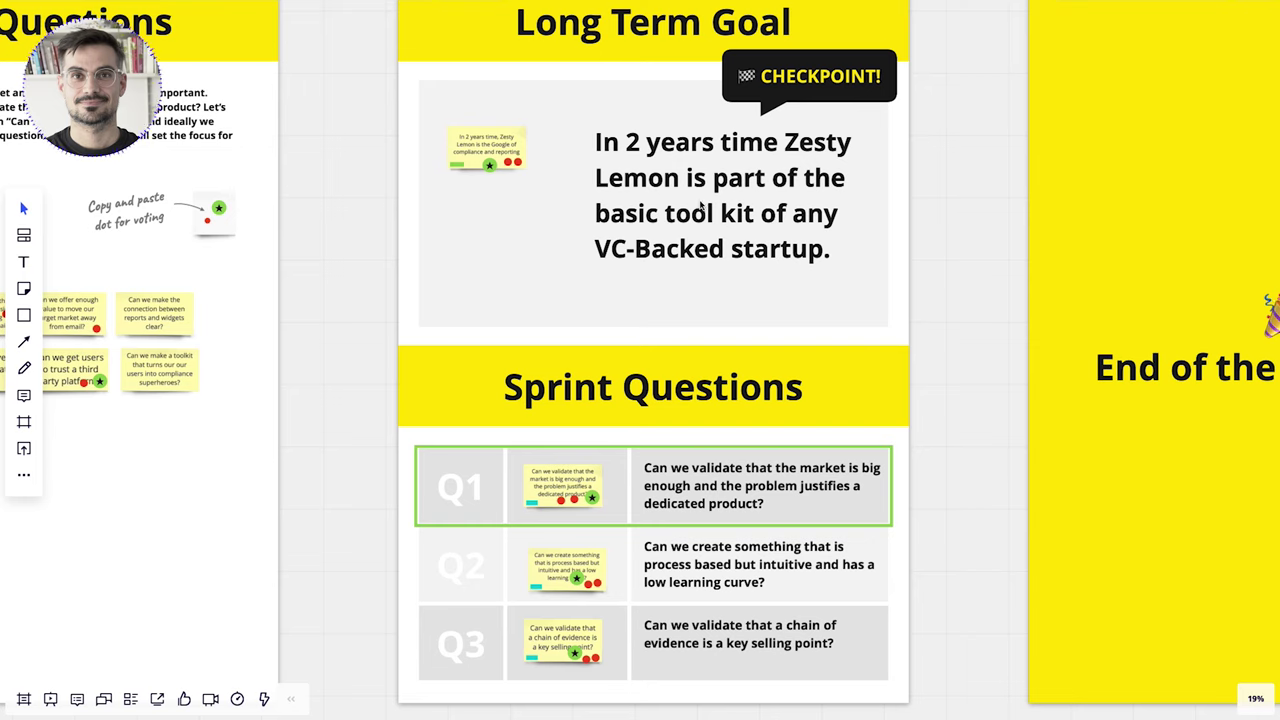
scroll(716, 186, up, 1)
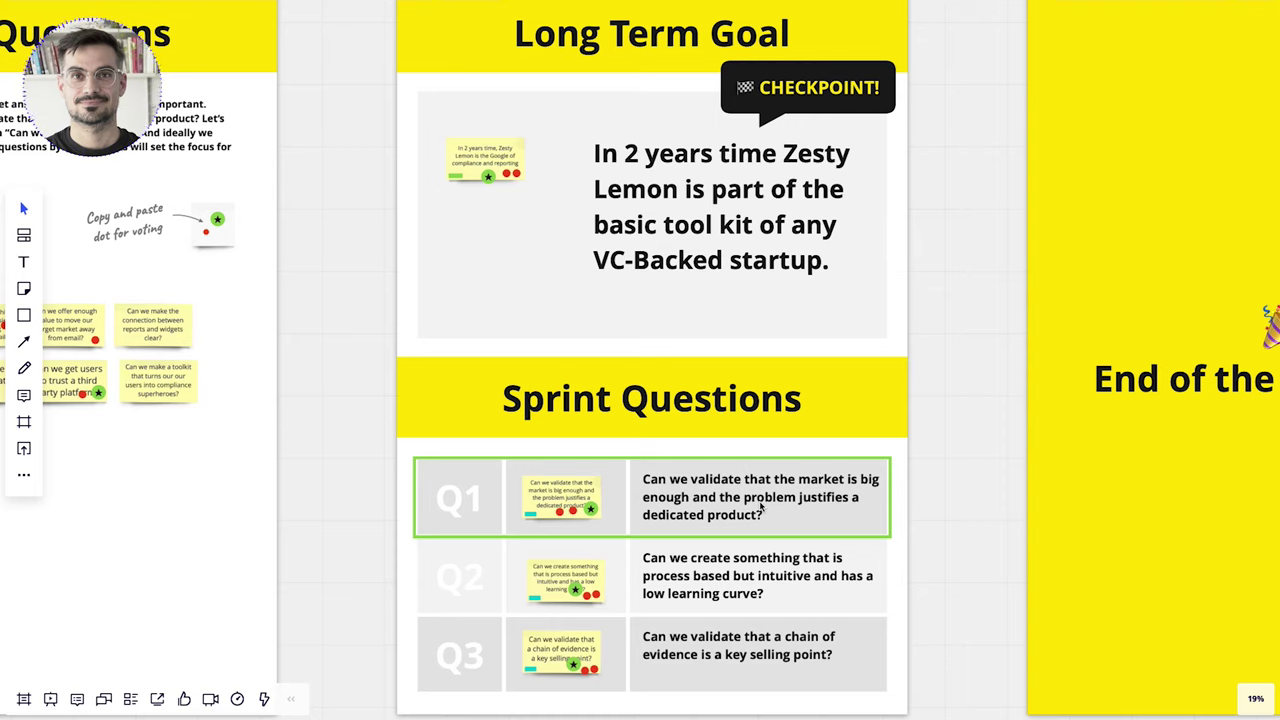
scroll(762, 508, down, 2)
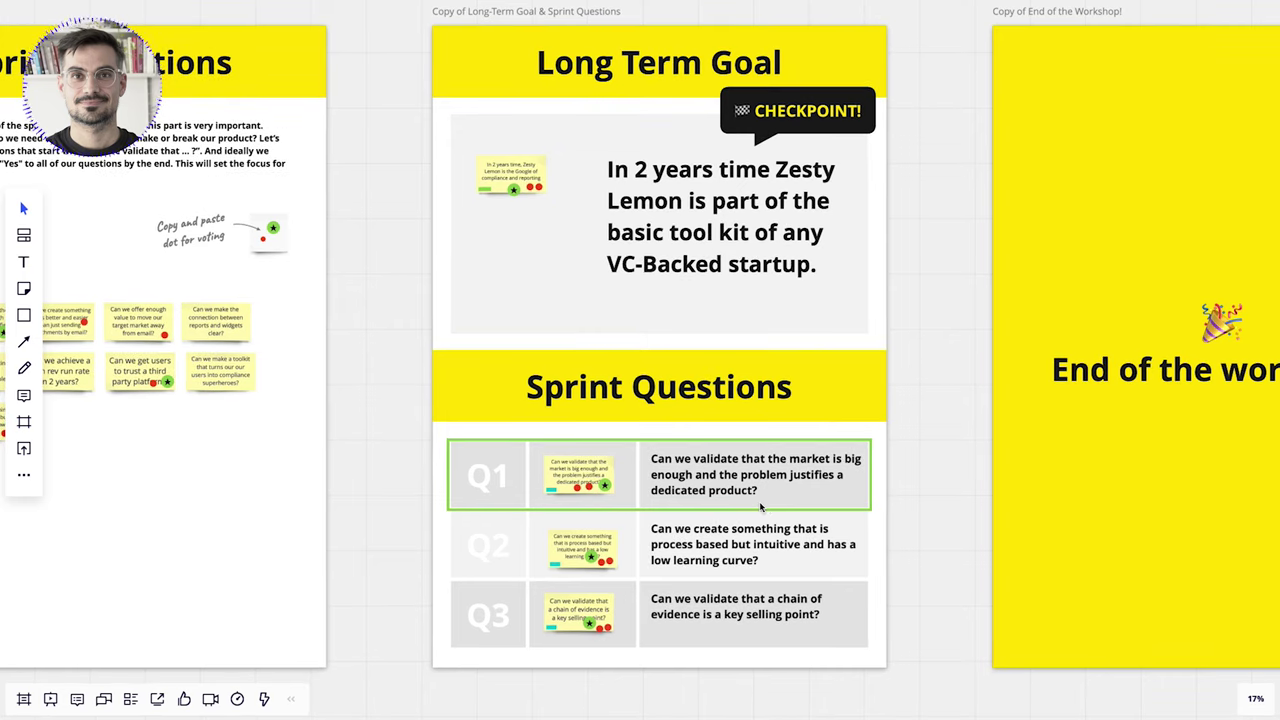
- Place the four top-voted HMW notes on The Map, two beside the Activation list and two beside the Retention list
scroll(921, 560, down, 5)
scroll(921, 560, left, 10)
scroll(921, 560, left, 6)
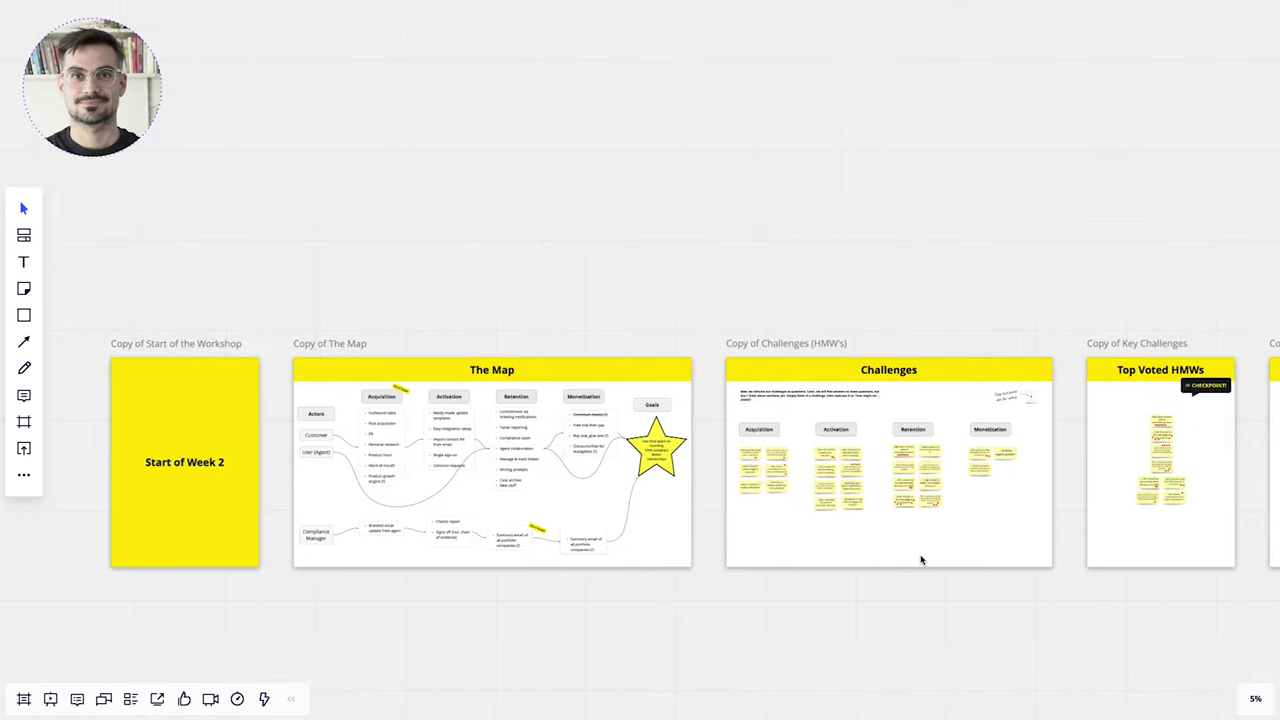
scroll(949, 526, up, 2)
scroll(949, 526, right, 4)
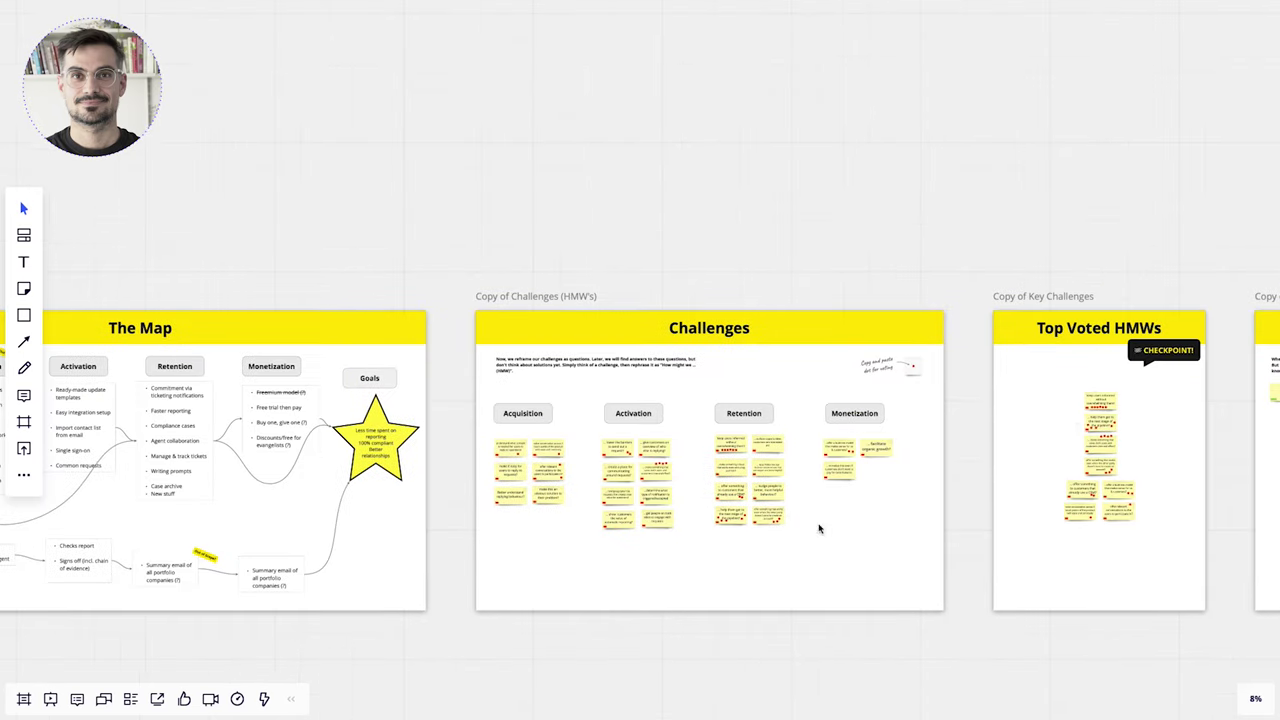
drag(1137, 388, 763, 312)
scroll(656, 434, left, 7)
scroll(530, 450, up, 2)
drag(564, 458, 567, 314)
drag(597, 490, 518, 554)
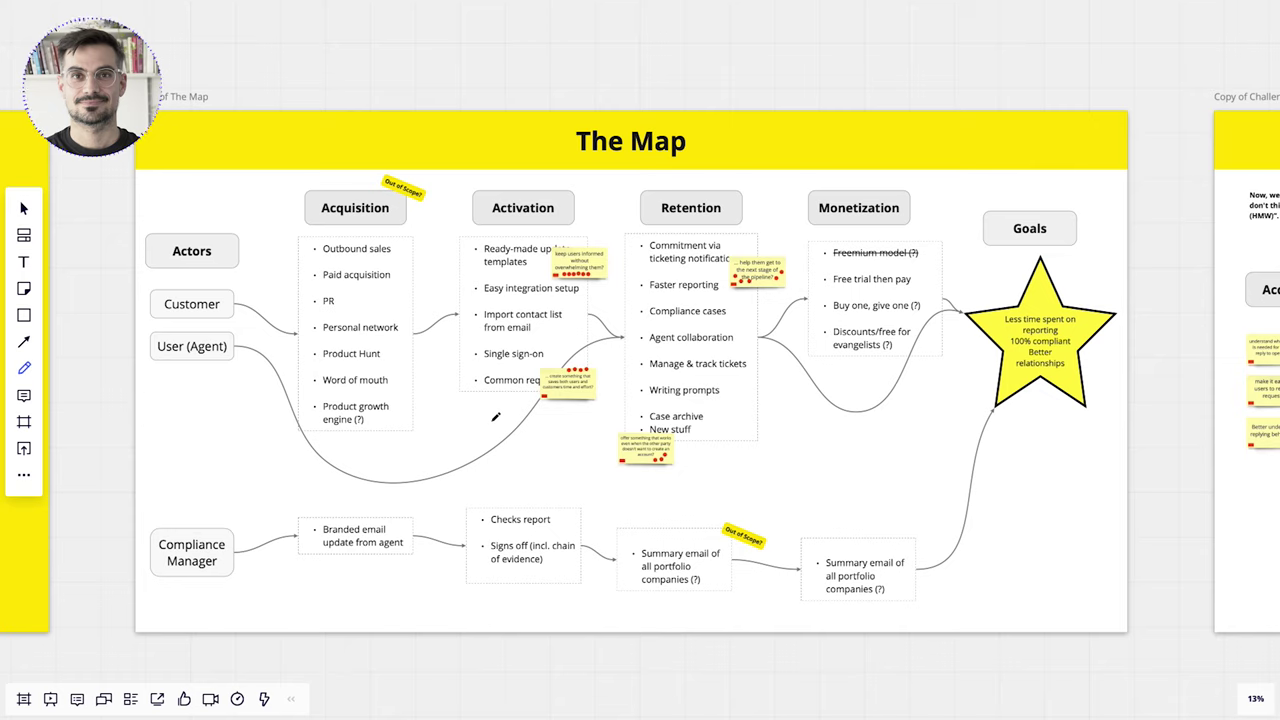
- Draw a red freehand outline on The Map around Activation, Retention and the Compliance Manager's summary email box below Retention
mouse_move(494, 426)
mouse_down()
mouse_move(460, 404)
mouse_move(441, 319)
mouse_move(479, 172)
mouse_move(632, 187)
mouse_move(796, 249)
mouse_move(786, 394)
mouse_move(745, 505)
mouse_move(749, 541)
mouse_move(631, 609)
mouse_move(617, 504)
mouse_move(487, 424)
mouse_up()
key(v)
click(500, 432)
drag(537, 113, 578, 113)
click(573, 113)
scroll(751, 63, right, 2)
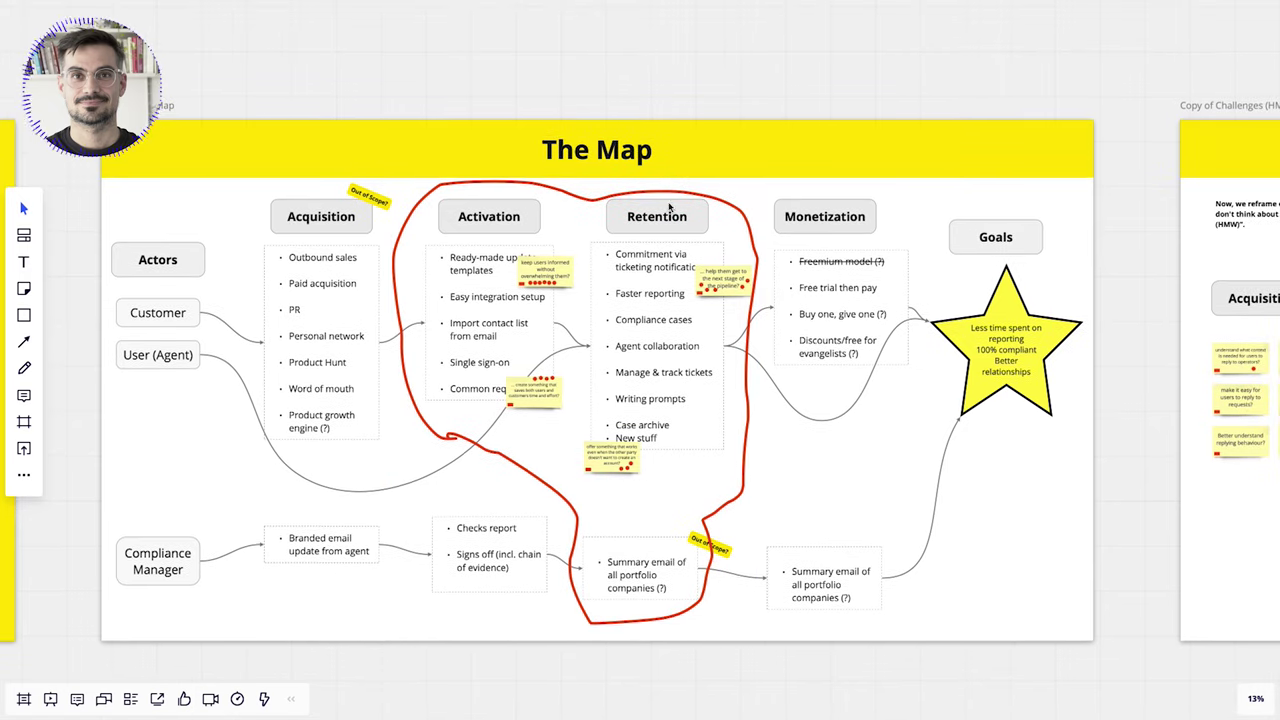
click(786, 104)
- Look over the sequence from The Map through the Long-Term Goal & Sprint Questions frame to the End of the Workshop frame
scroll(786, 104, down, 5)
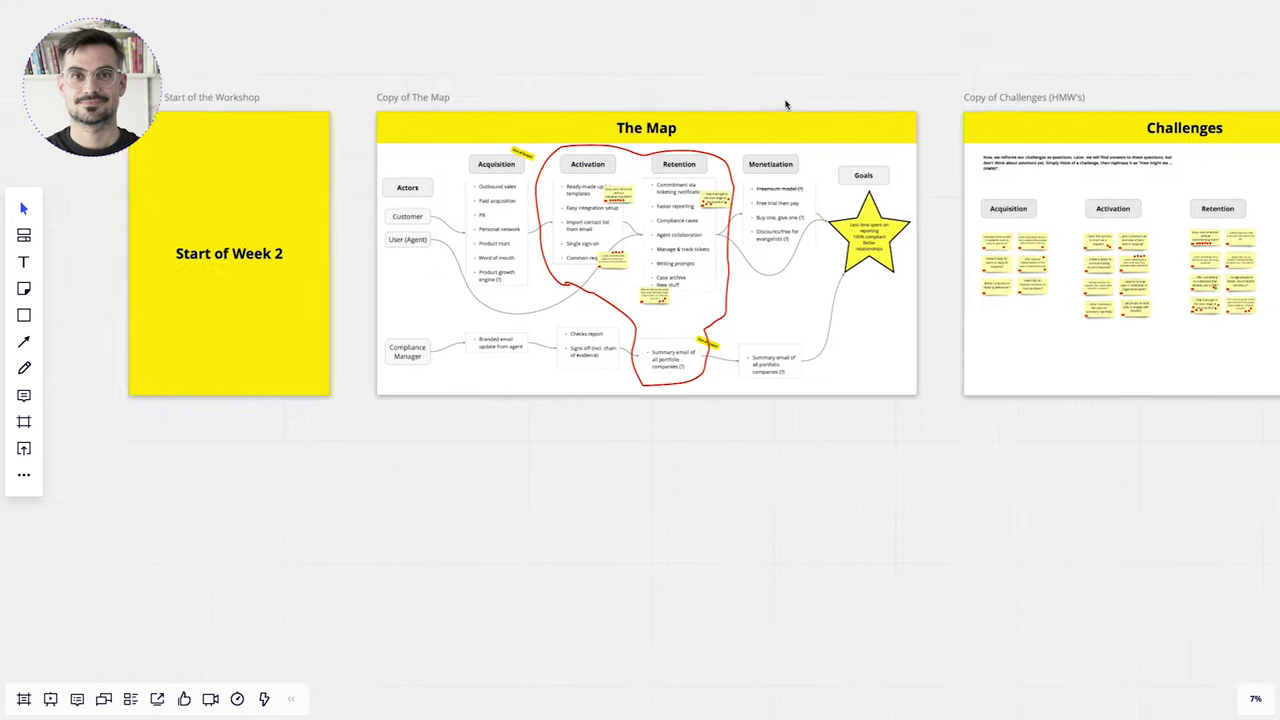
scroll(786, 104, right, 10)
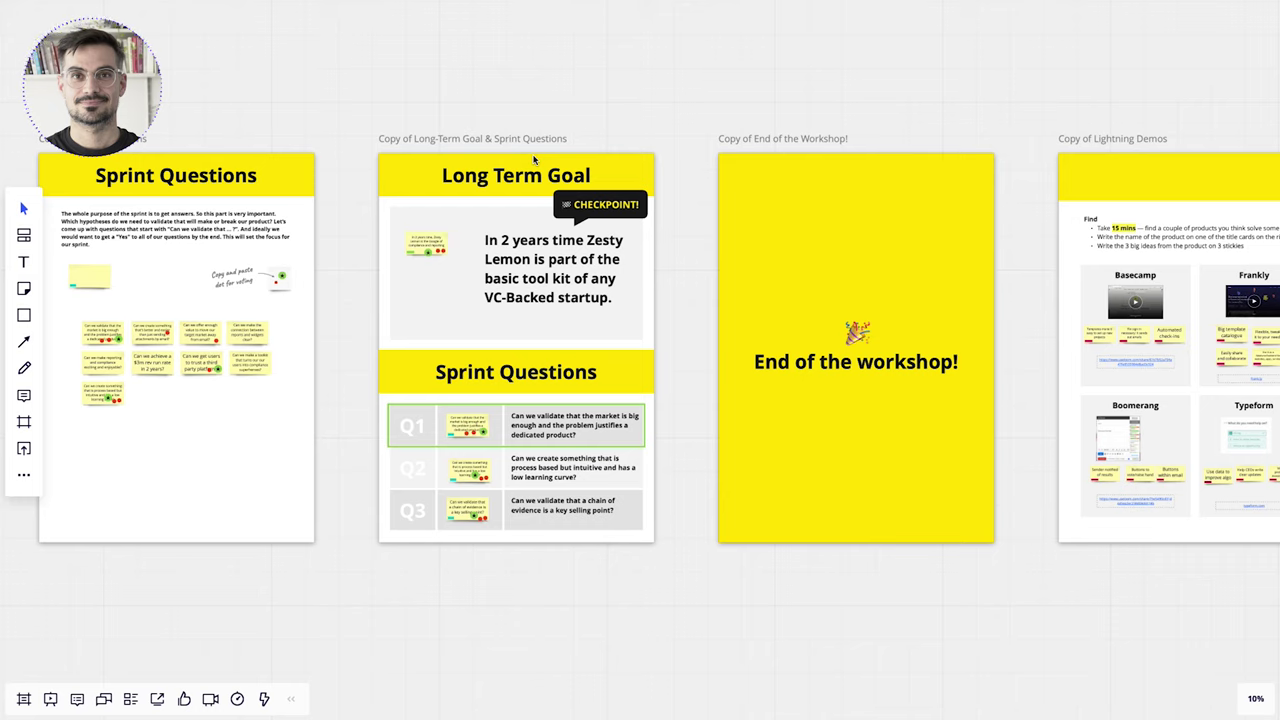
scroll(533, 158, right, 1)
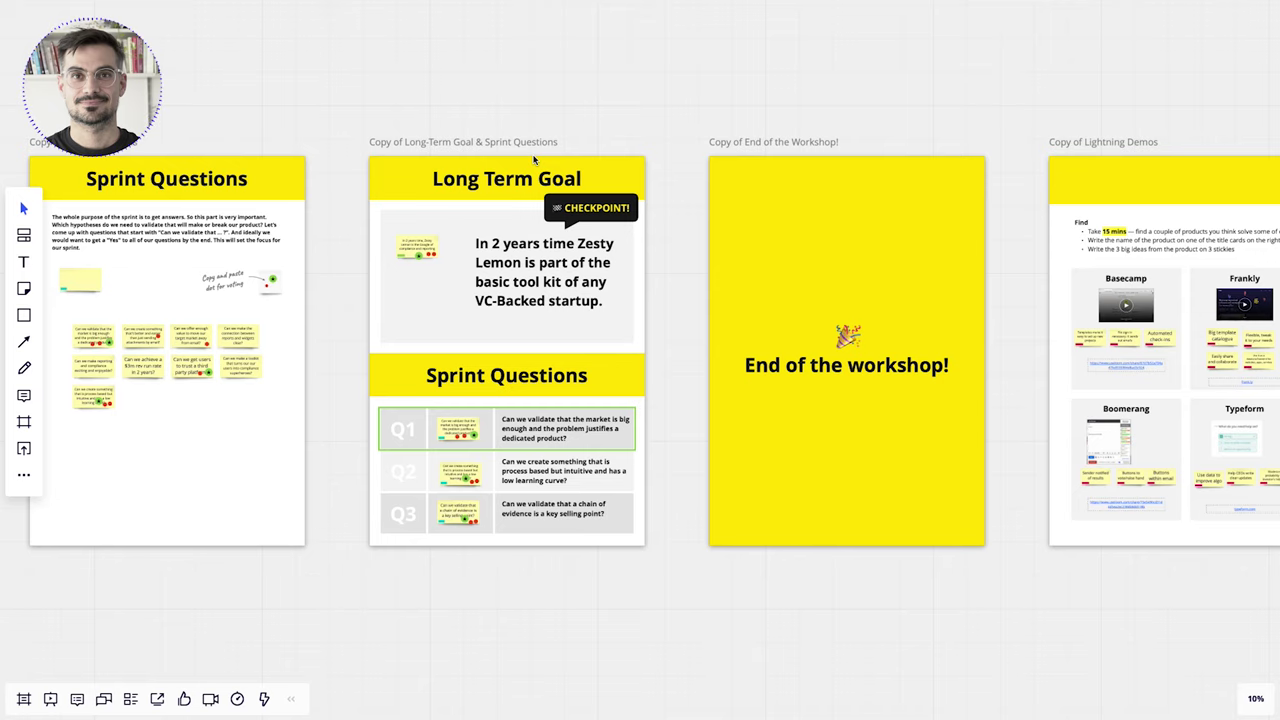
scroll(600, 270, left, 5)
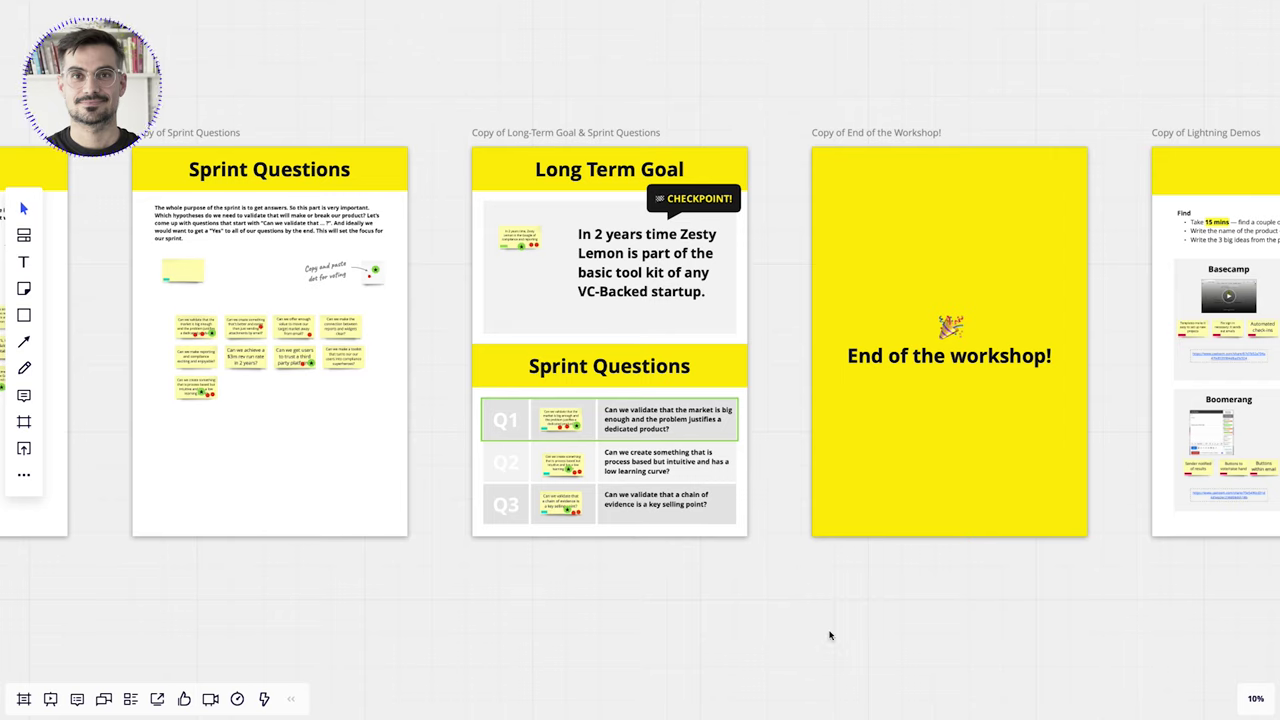
scroll(829, 635, right, 10)
scroll(700, 624, right, 7)
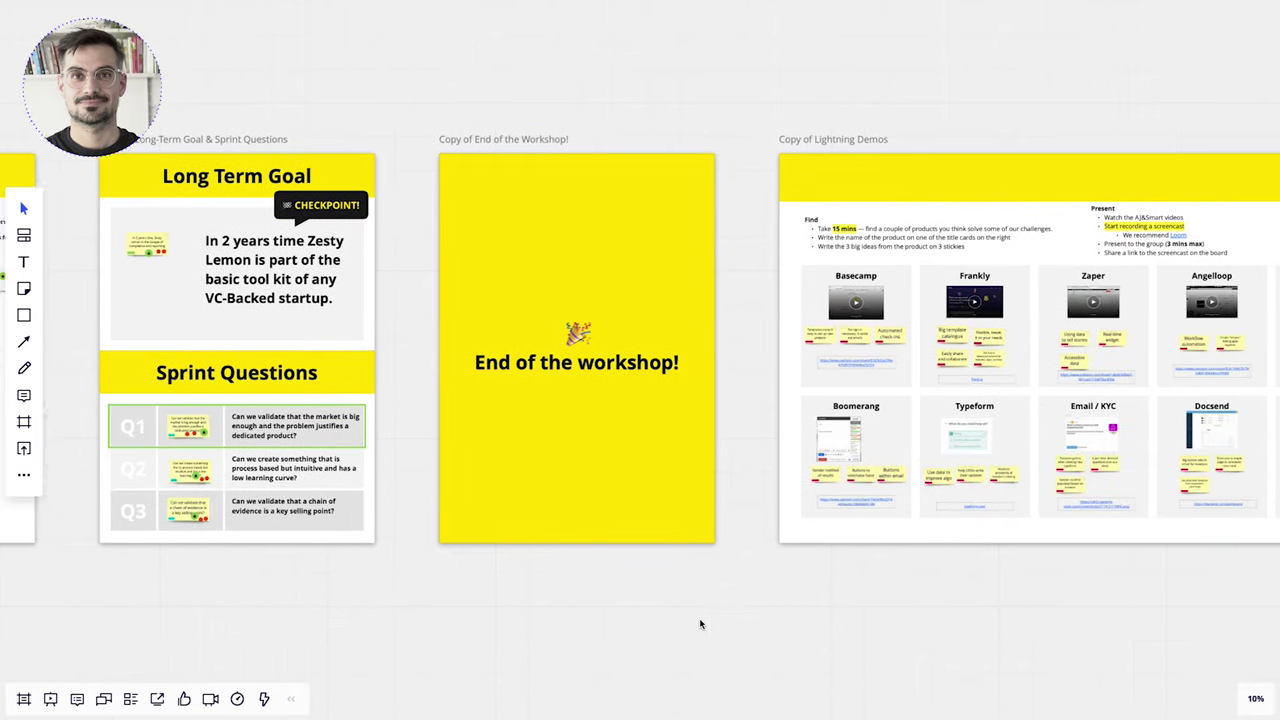
- Read the Find and Present instructions at the start of the Lightning Demos frame
scroll(700, 624, right, 15)
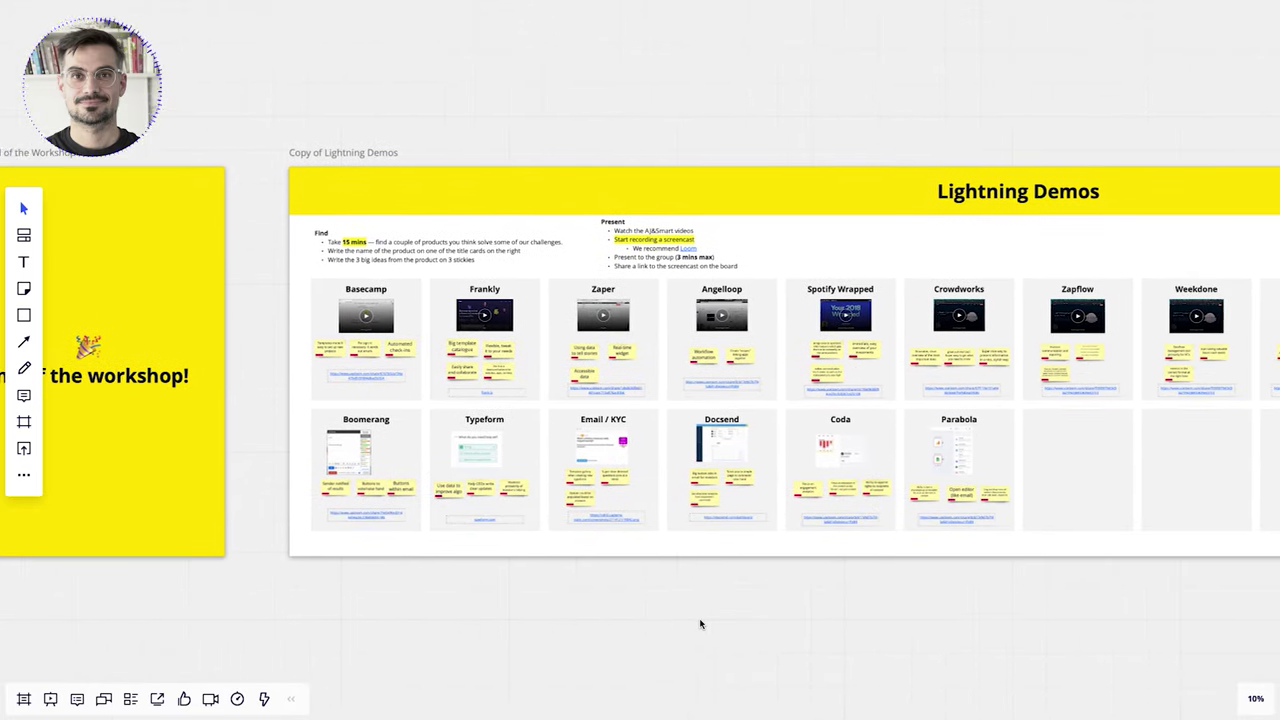
scroll(700, 624, right, 3)
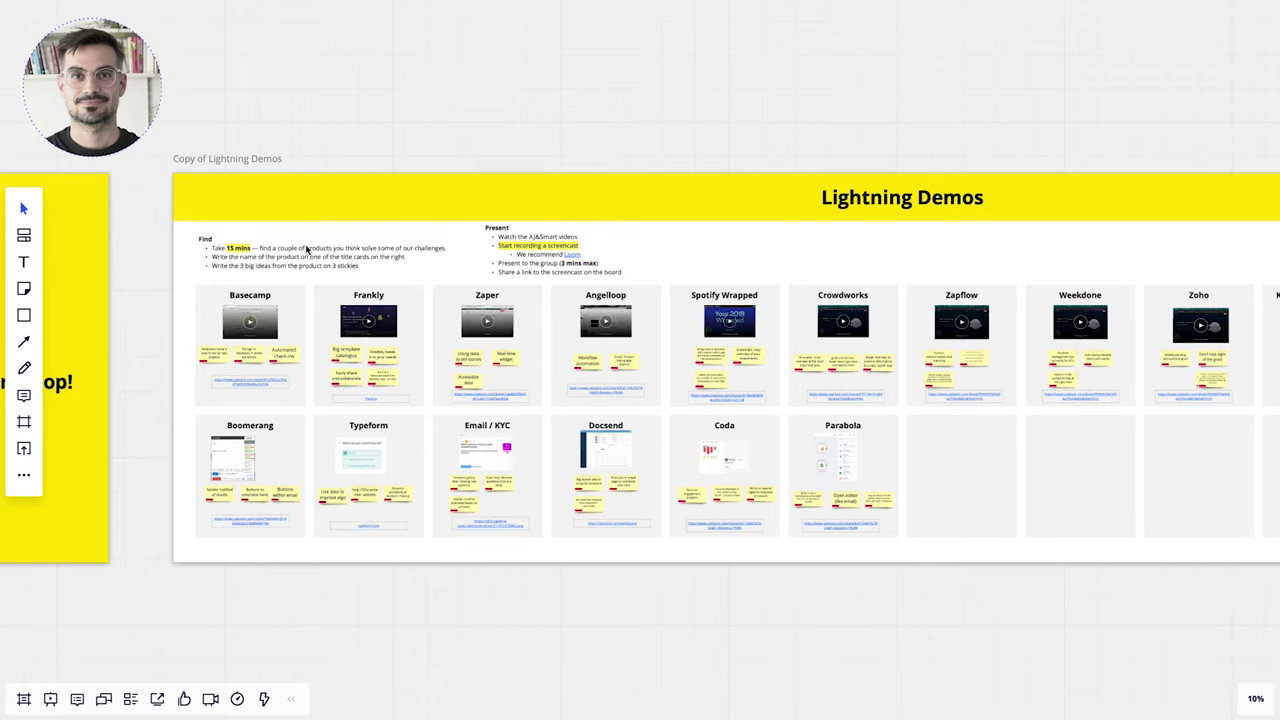
scroll(343, 113, left, 3)
scroll(343, 113, up, 2)
scroll(343, 113, right, 4)
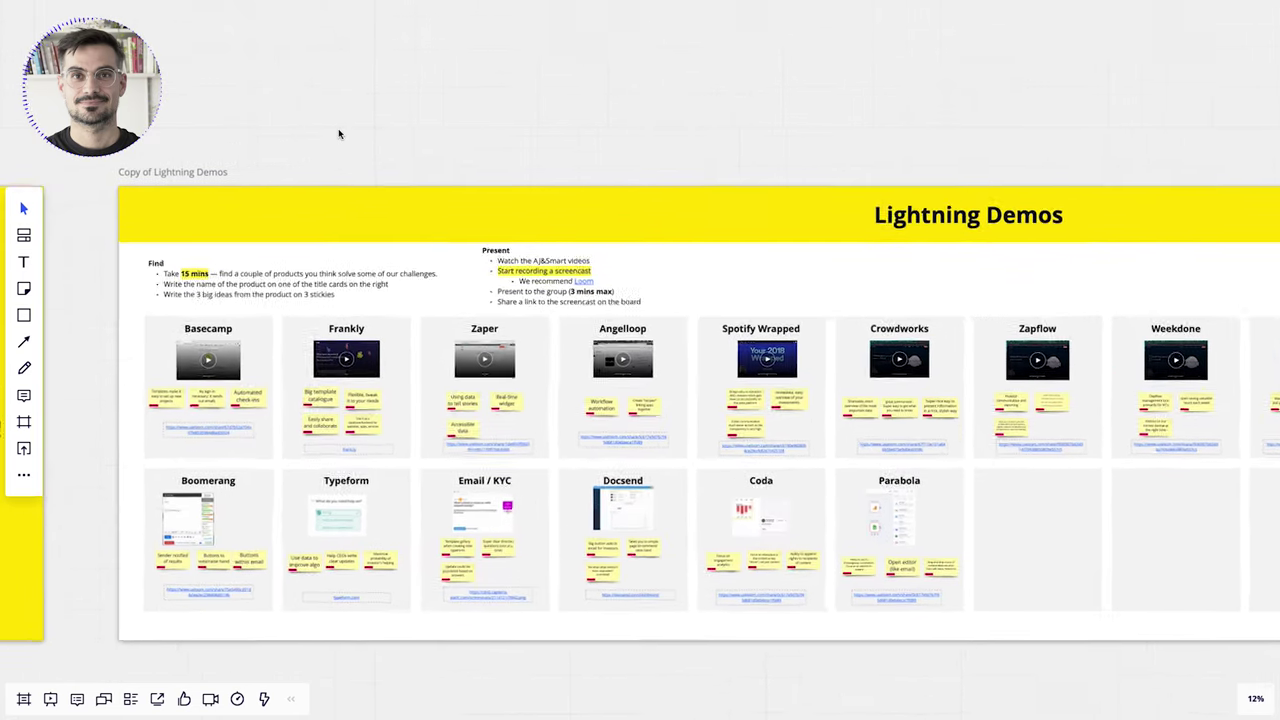
scroll(338, 134, left, 3)
scroll(210, 414, up, 3)
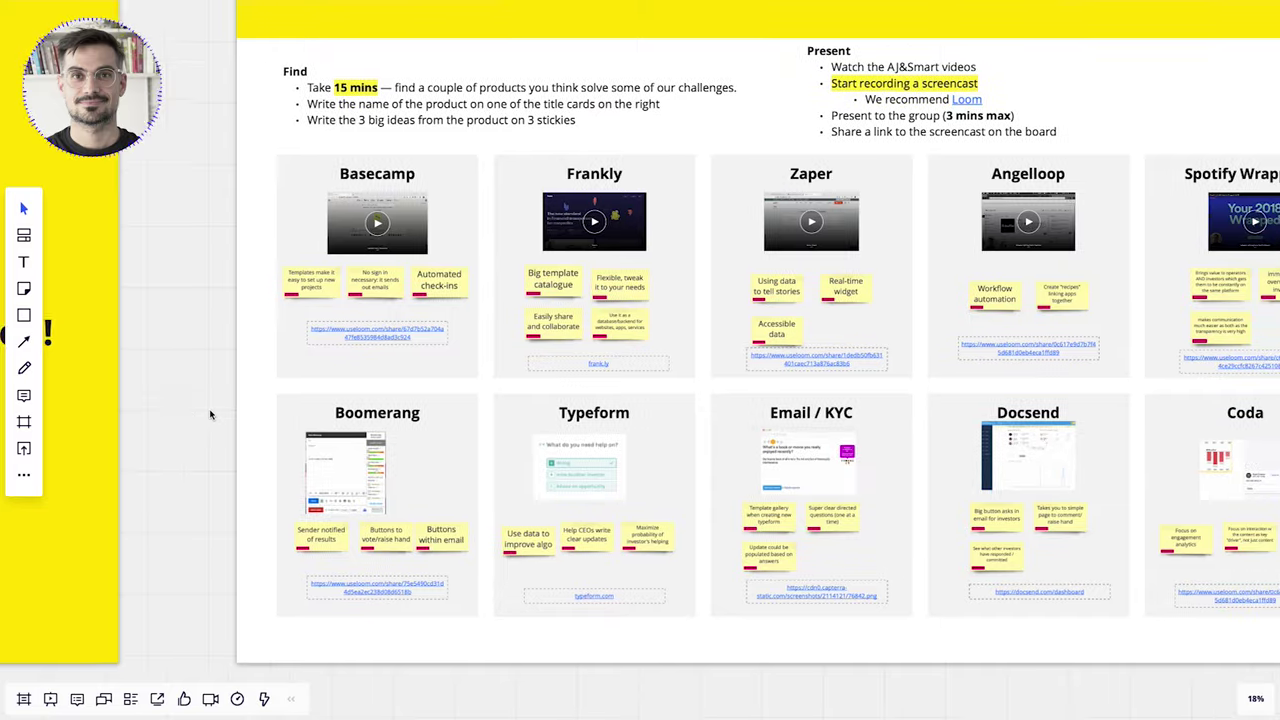
scroll(210, 414, right, 3)
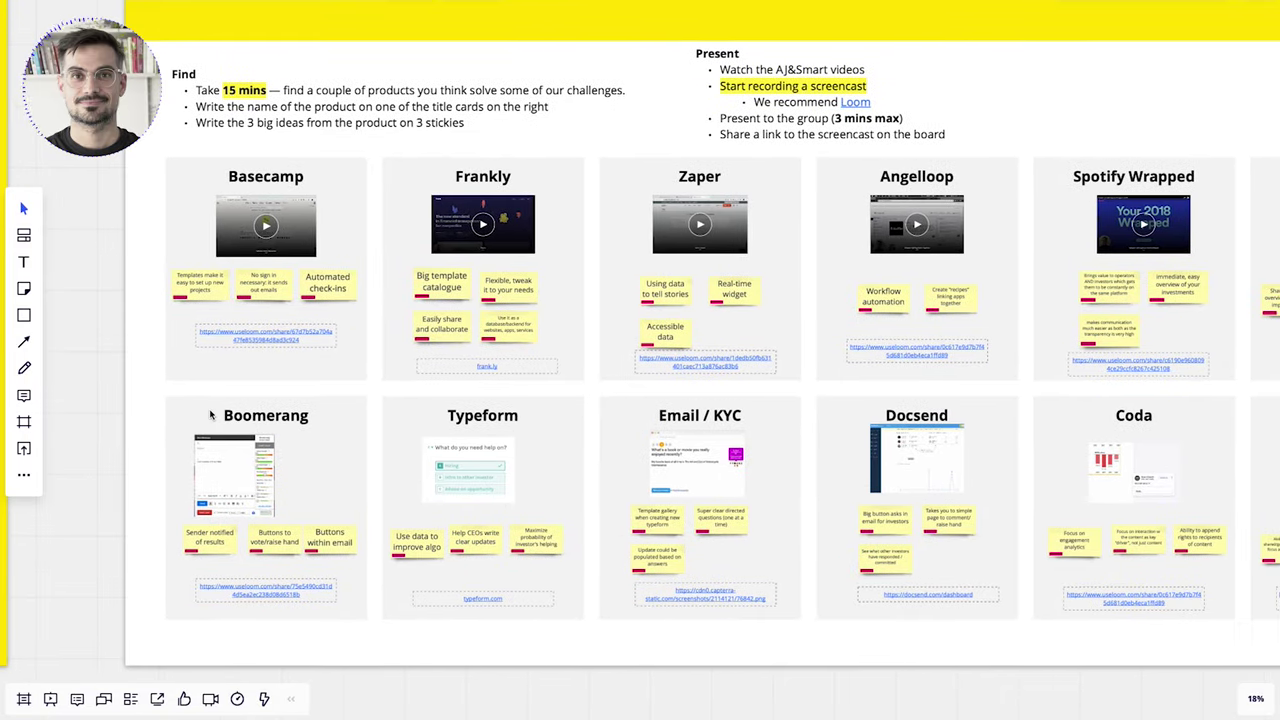
scroll(283, 355, down, 2)
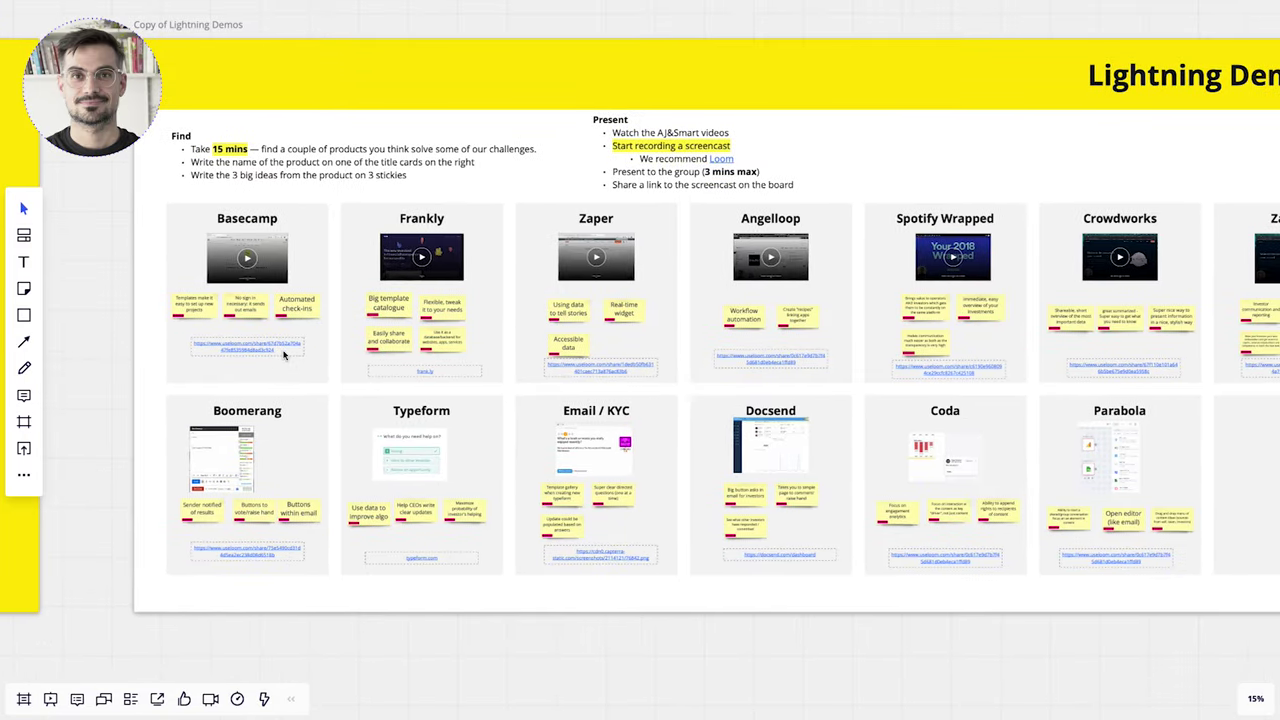
- Examine the recordings, idea notes and links on the product cards across the whole Lightning Demos frame
scroll(378, 332, right, 3)
scroll(378, 332, down, 1)
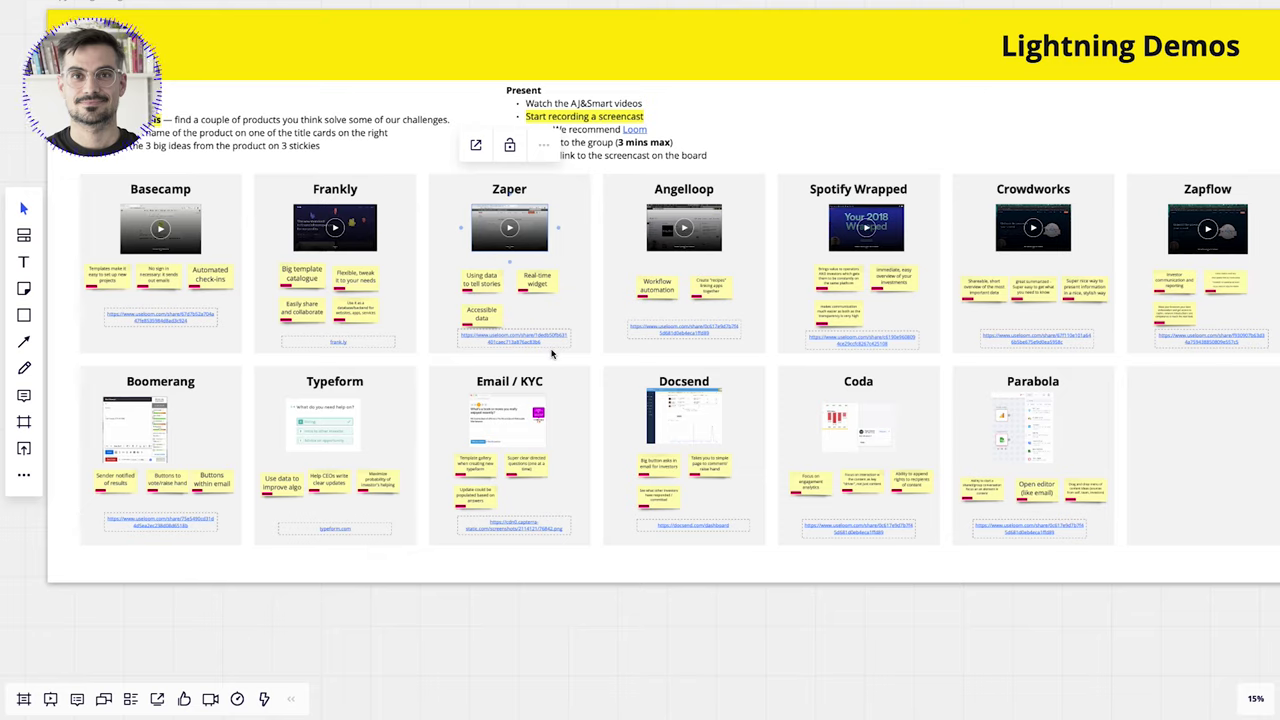
scroll(558, 350, up, 1)
mouse_move(560, 350)
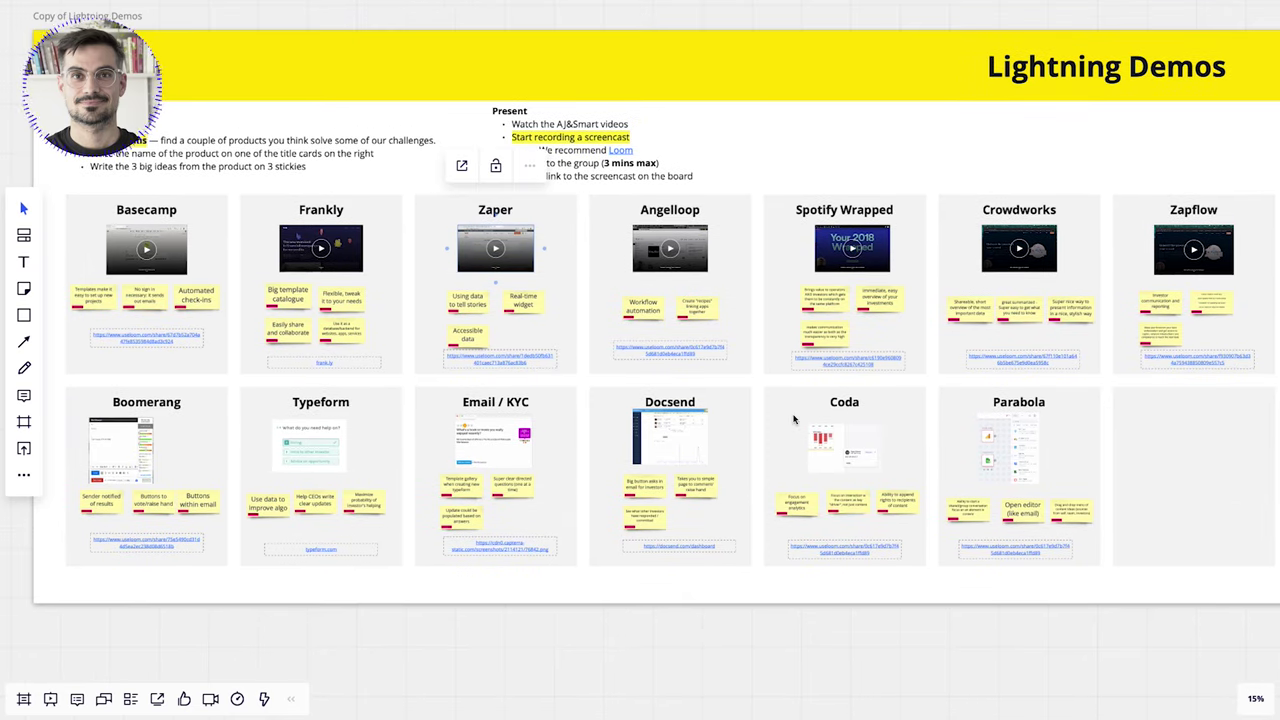
scroll(695, 330, up, 3)
scroll(371, 386, down, 4)
scroll(340, 383, up, 2)
scroll(269, 419, left, 3)
scroll(269, 419, up, 2)
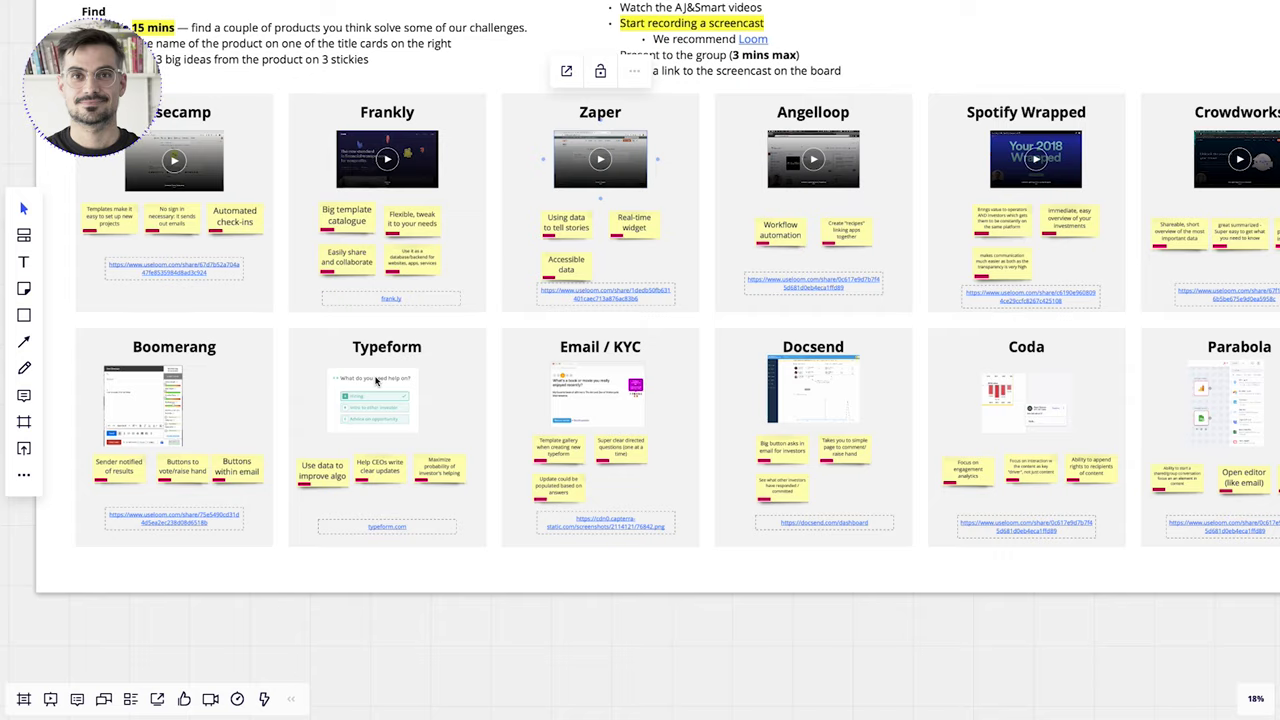
key(shift+1)
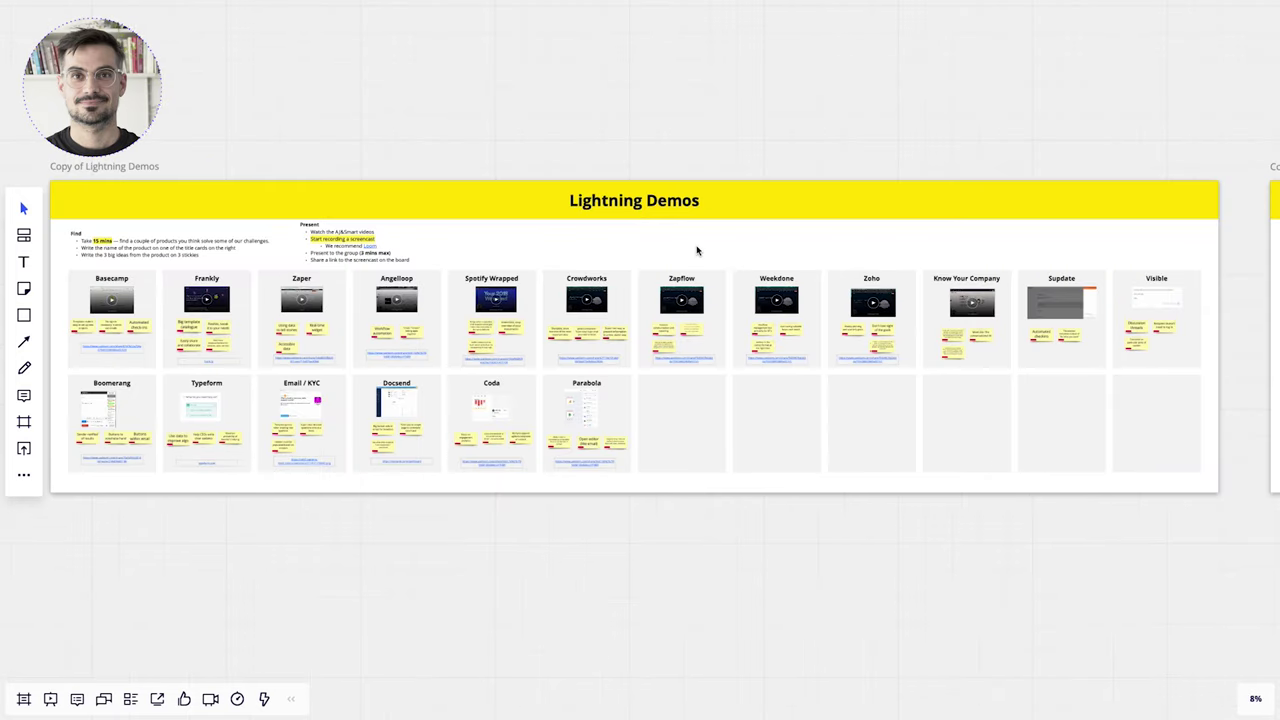
scroll(697, 251, down, 1)
scroll(697, 251, right, 1)
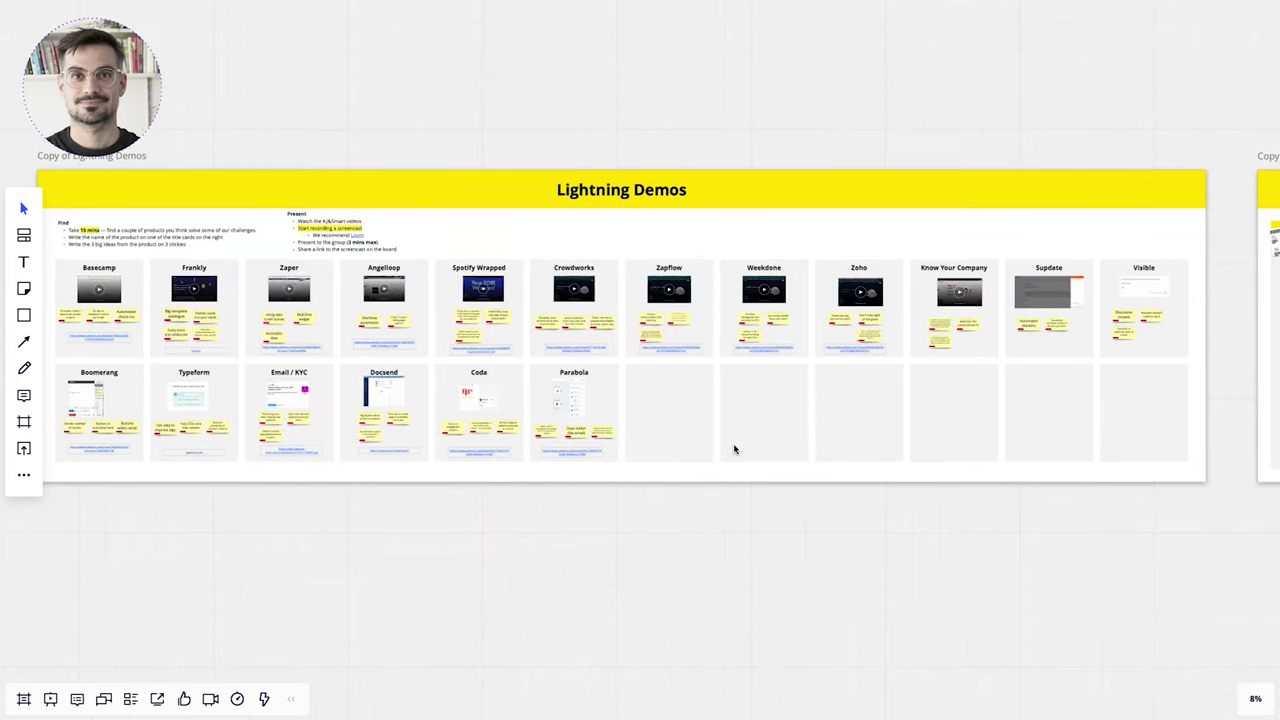
scroll(871, 591, right, 1)
- Start a 15-minute countdown timer for Part 1 of 4: Notetaking in the 4-Part Concept Sketching frame
scroll(871, 591, right, 10)
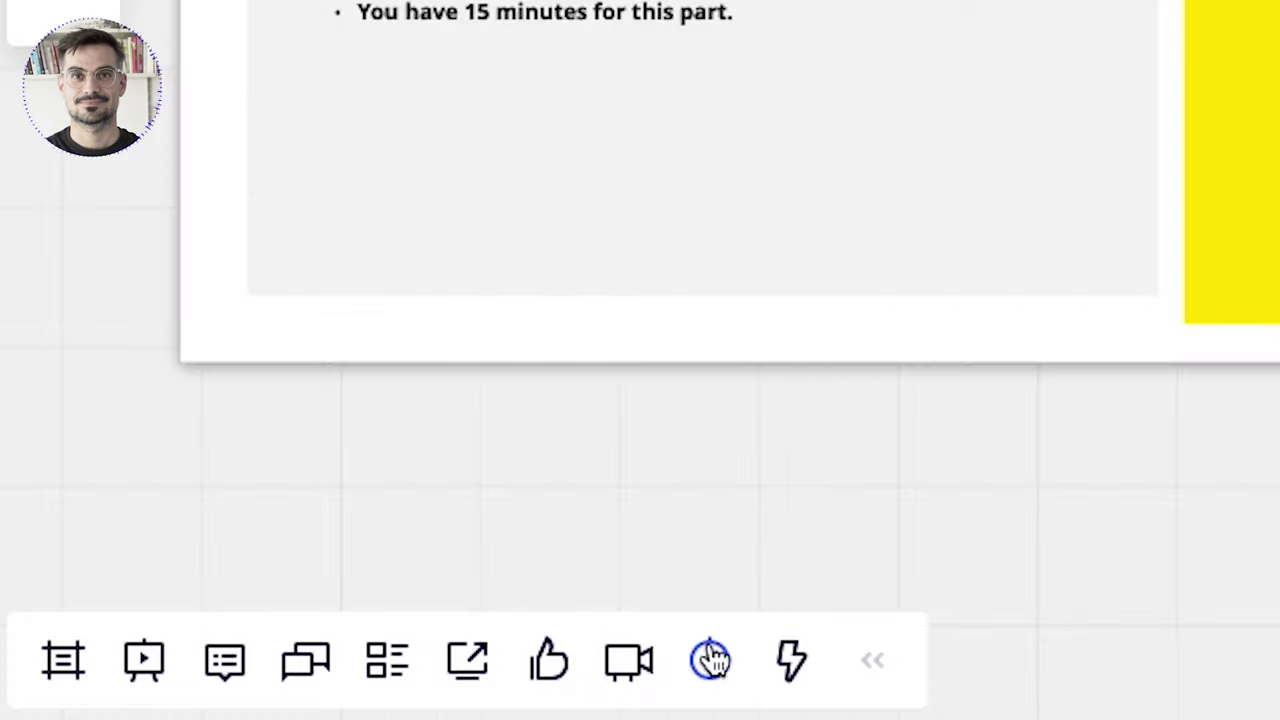
click(237, 699)
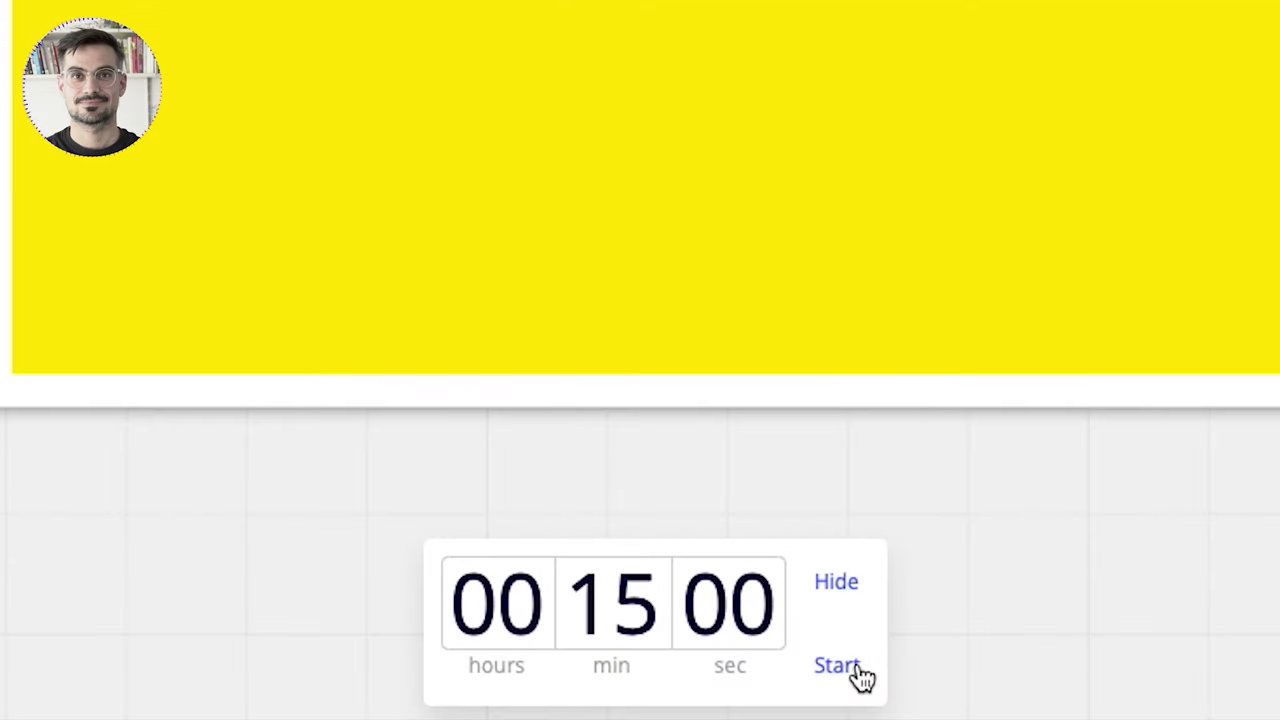
click(838, 666)
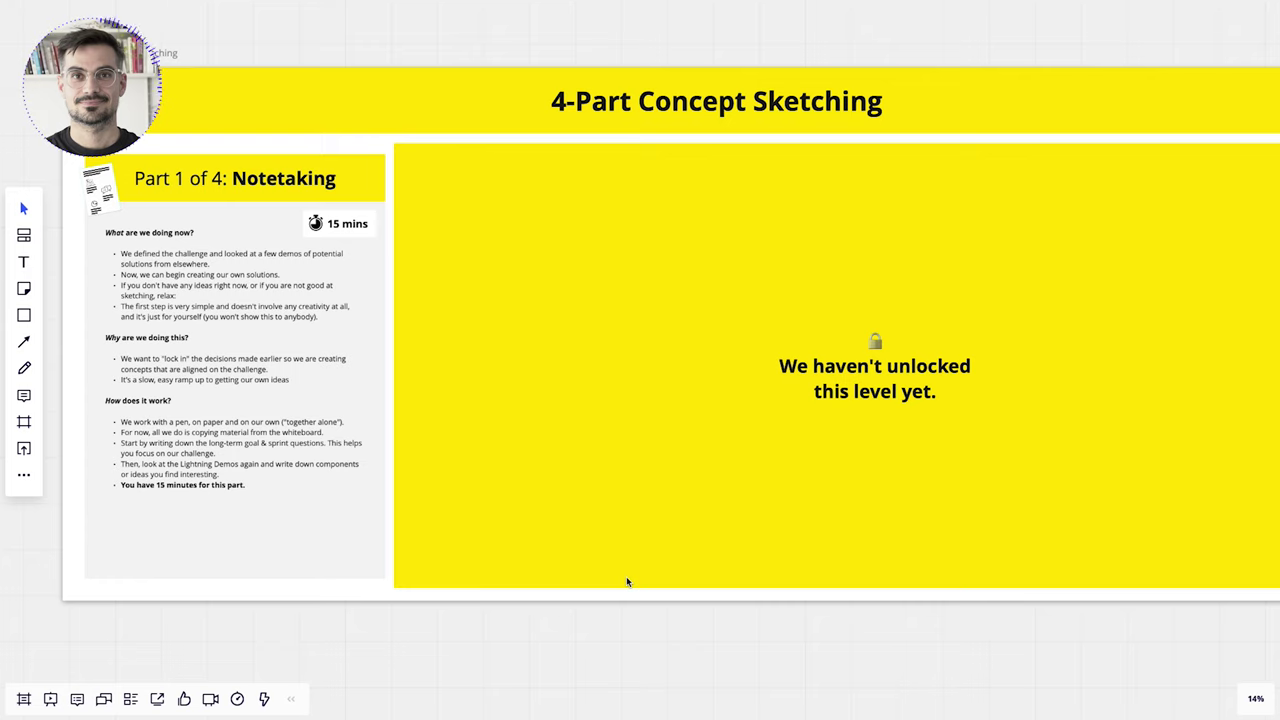
- Shrink the yellow "We haven't unlocked this level yet." cover from its left edge to uncover Part 2 Doodling and Part 3 Crazy 8s
scroll(627, 502, down, 3)
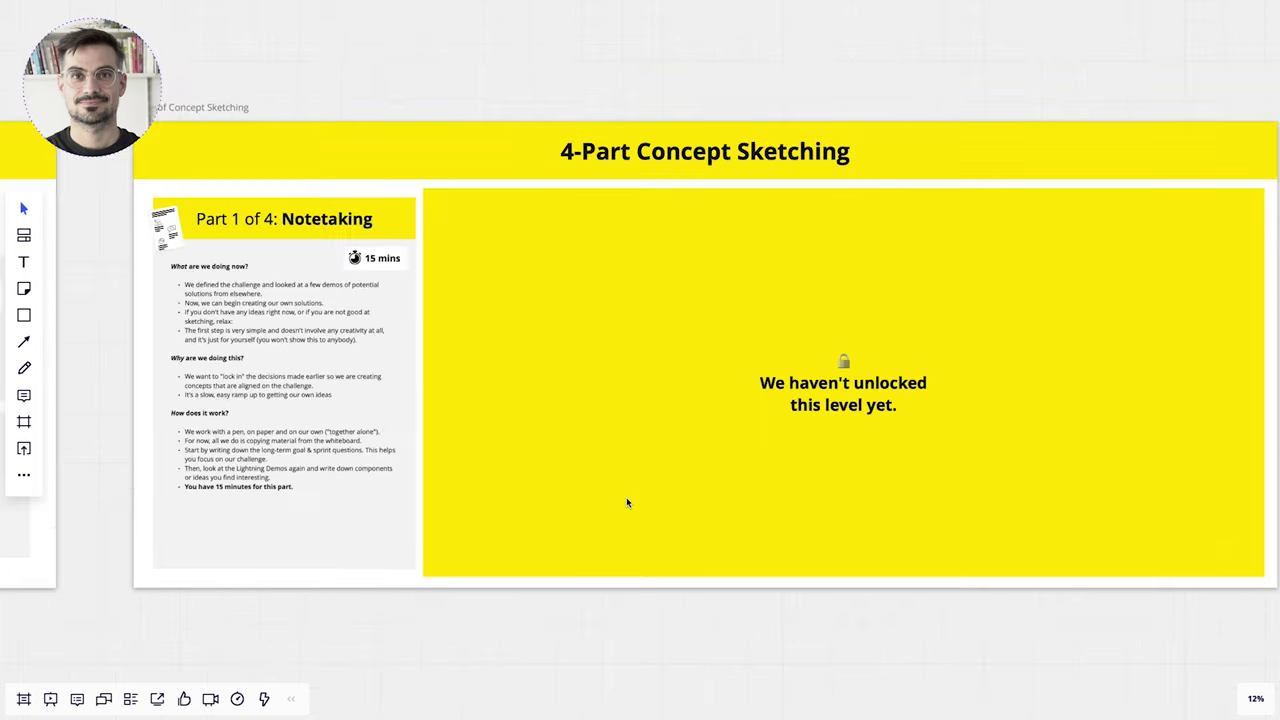
click(581, 471)
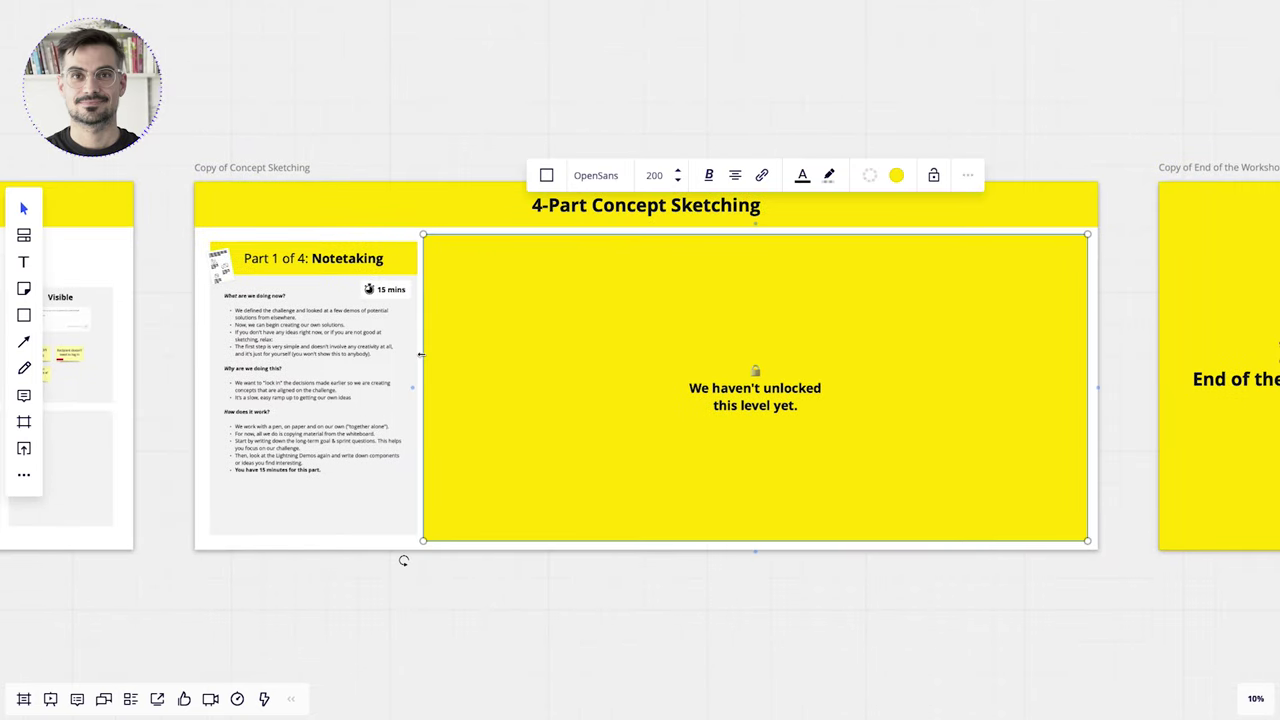
drag(452, 352, 640, 345)
scroll(664, 403, up, 3)
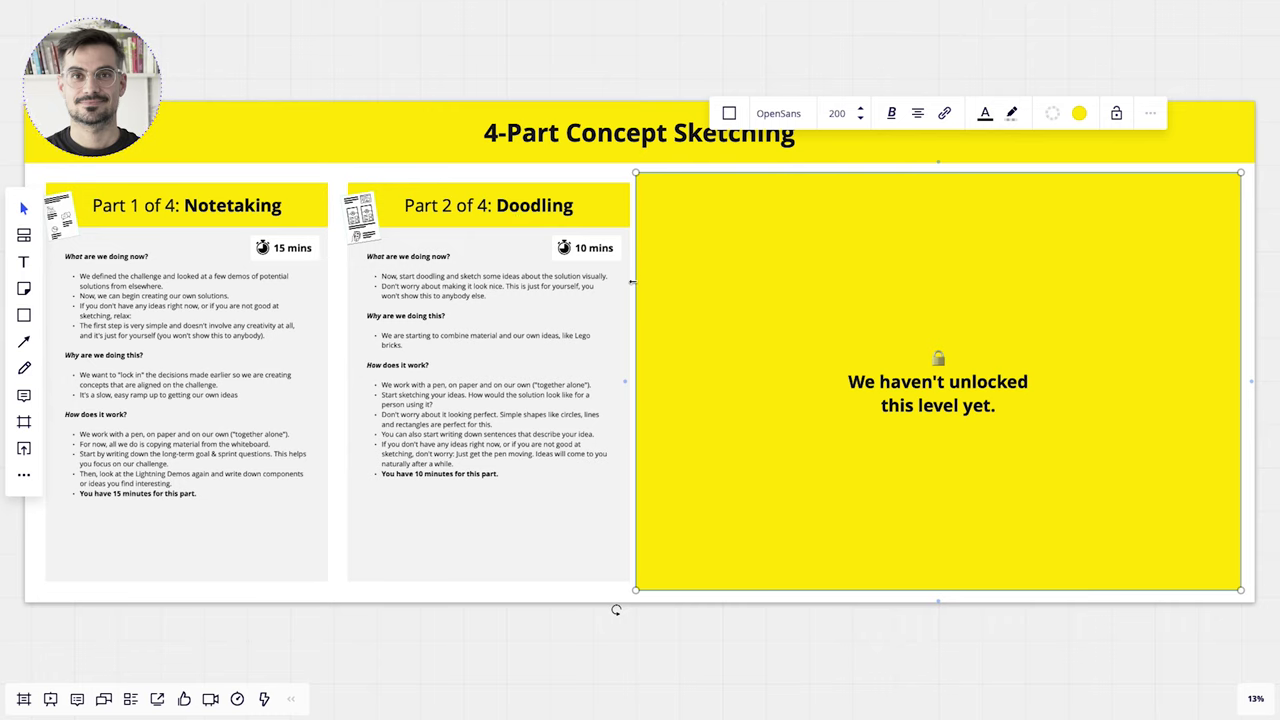
drag(636, 283, 933, 286)
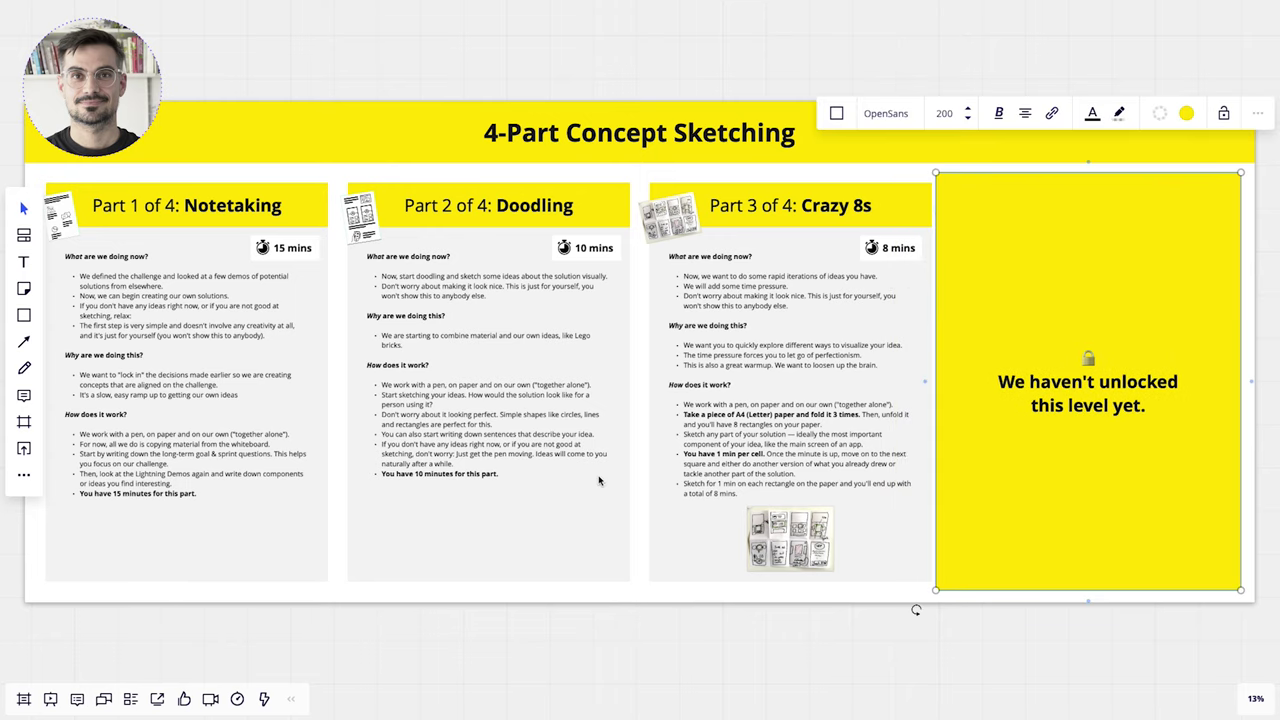
- Bring up the countdown timer for the sketching exercises and hide it again
click(237, 701)
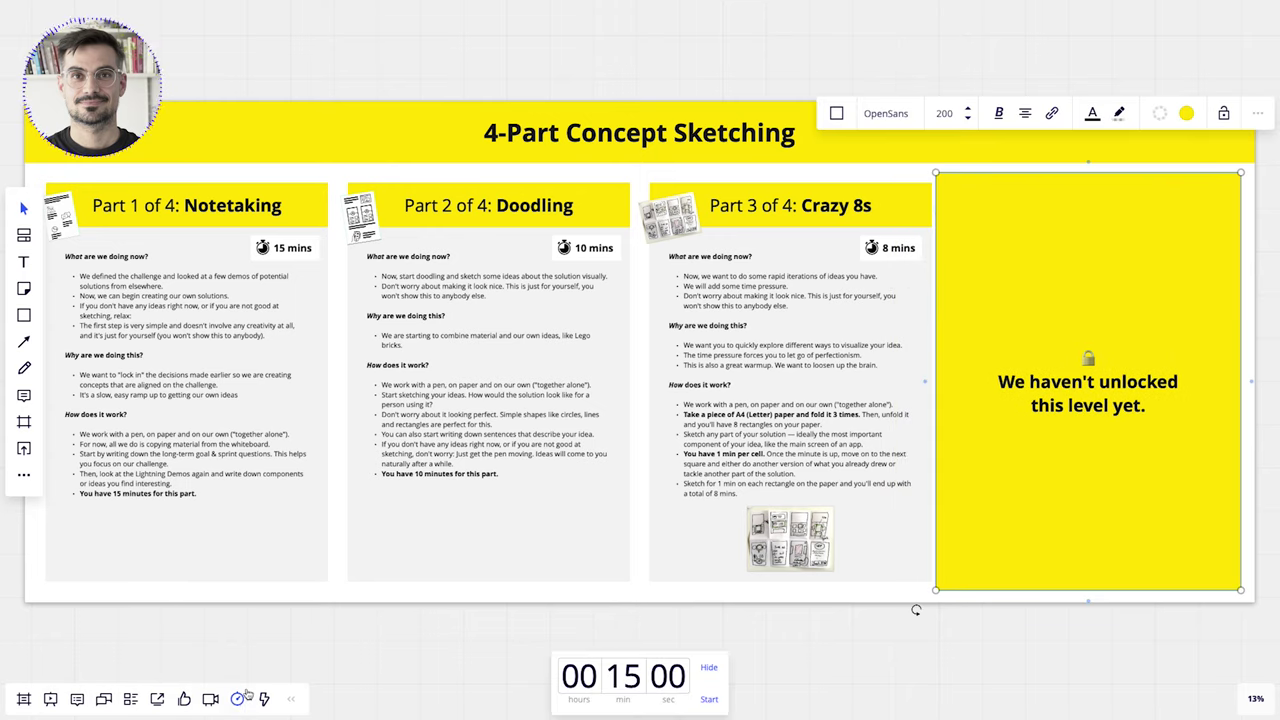
click(709, 668)
- Move the yellow cover below the Concept Sketching frame to uncover Part 4 of 4: Solution Concept
scroll(990, 428, down, 4)
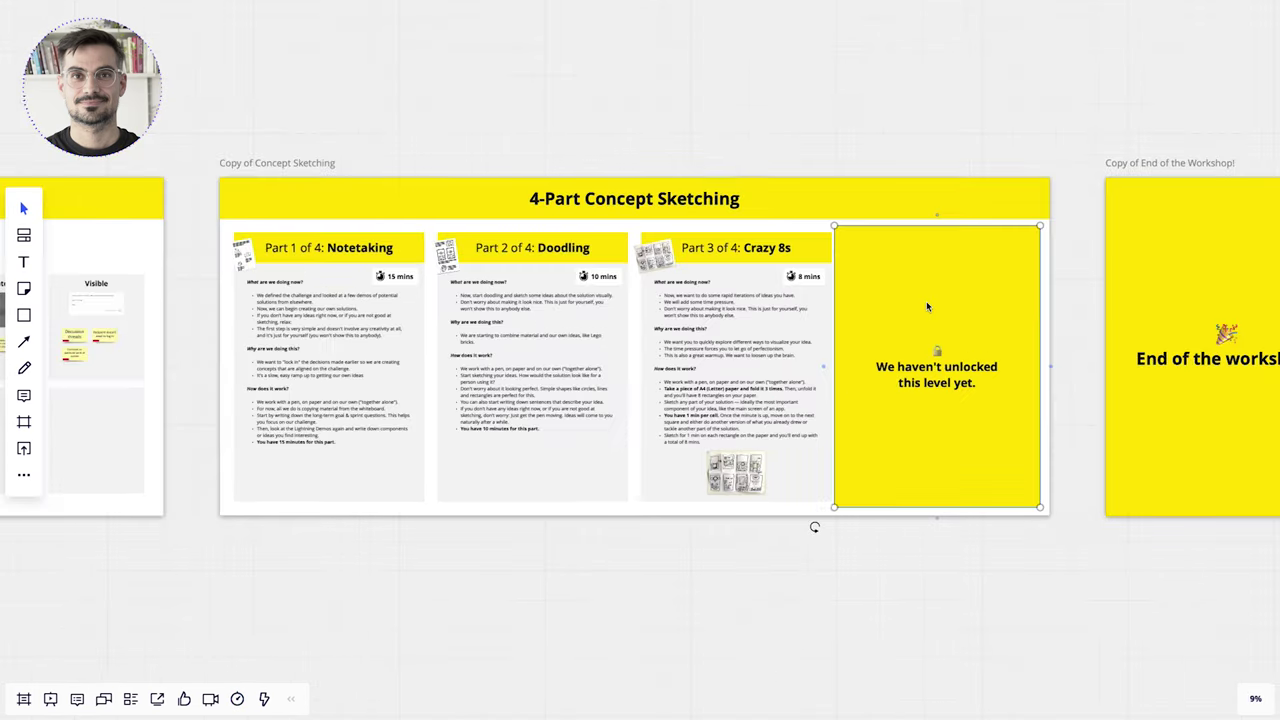
drag(949, 291, 943, 638)
scroll(929, 405, up, 4)
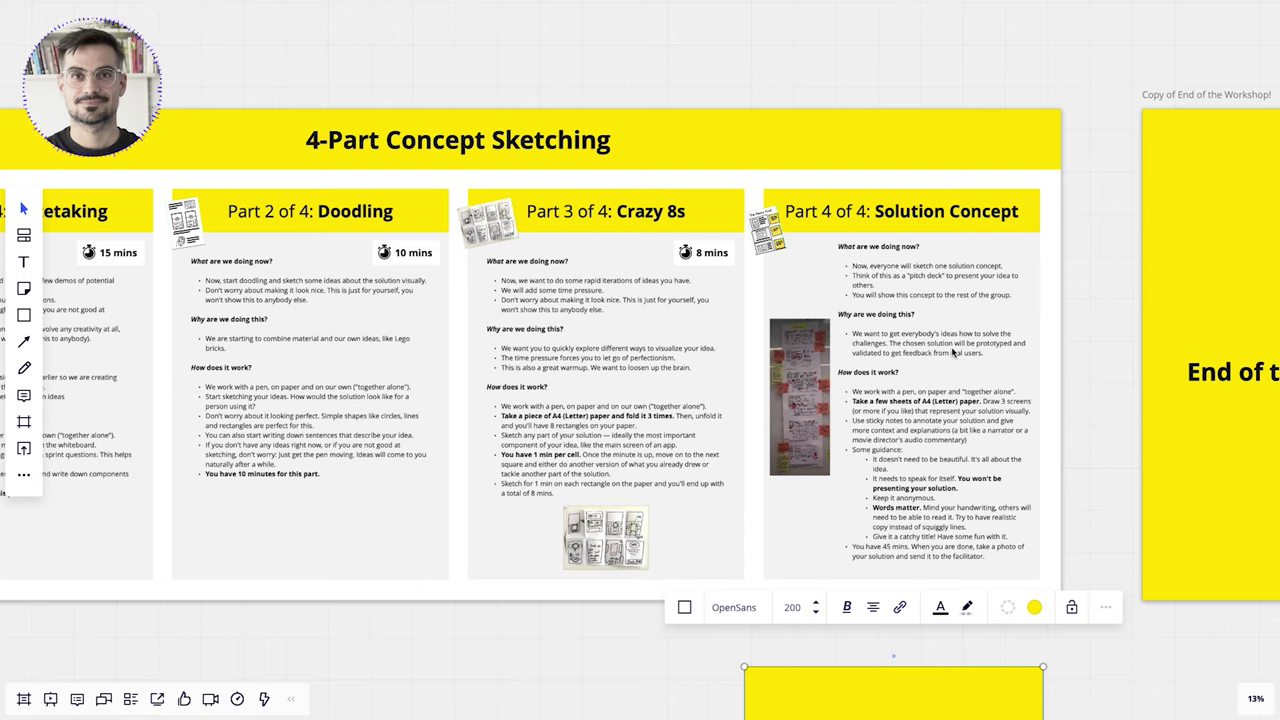
- Look over the board from Part 4: Solution Concept past the End of the Workshop frame to the Concept Gallery
scroll(953, 353, right, 10)
scroll(900, 450, down, 3)
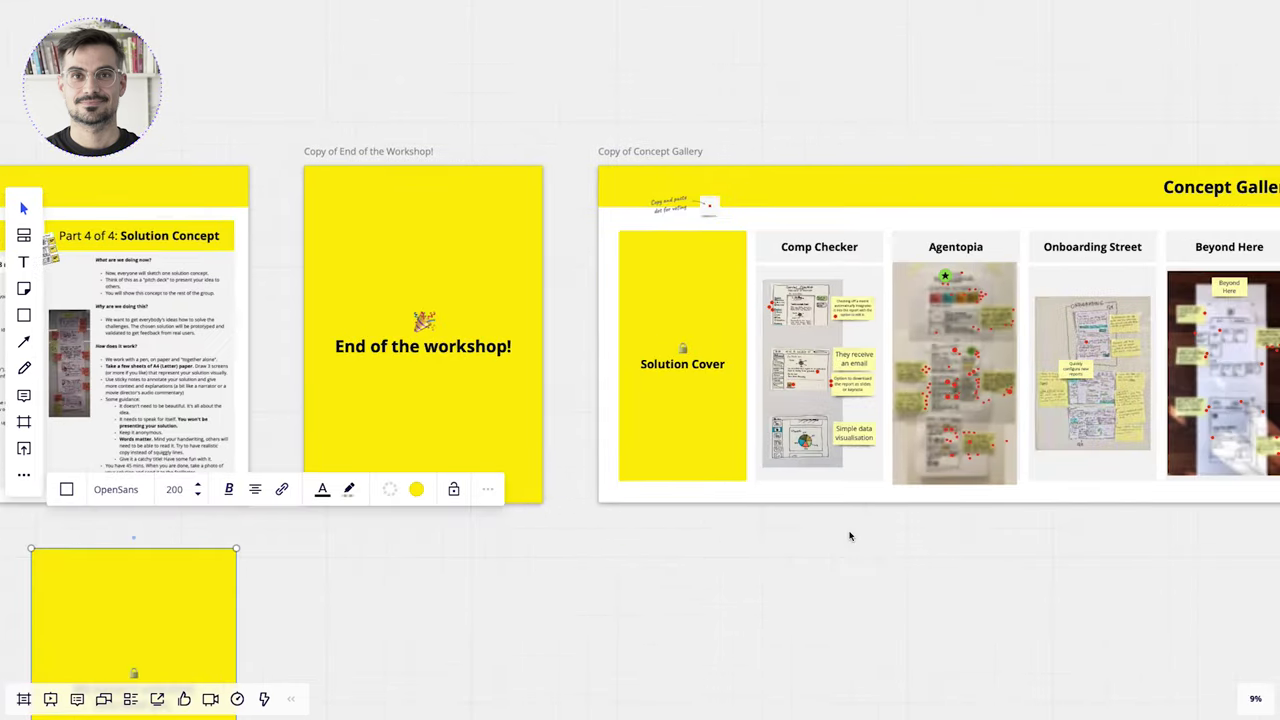
scroll(850, 536, right, 3)
scroll(737, 549, right, 6)
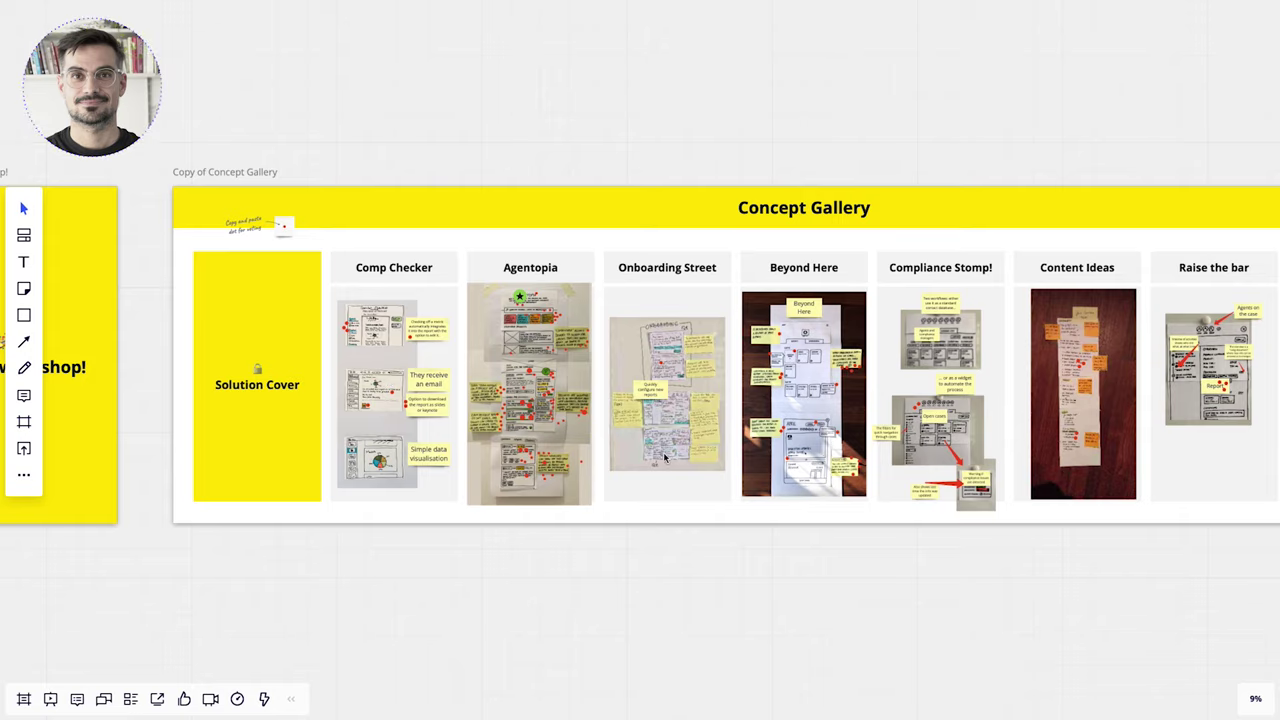
scroll(665, 457, right, 4)
scroll(667, 457, left, 5)
- Examine the sketched screens, notes and voting dots on the Agentopia concept in the Concept Gallery
click(580, 436)
scroll(540, 424, up, 3)
scroll(540, 424, up, 3)
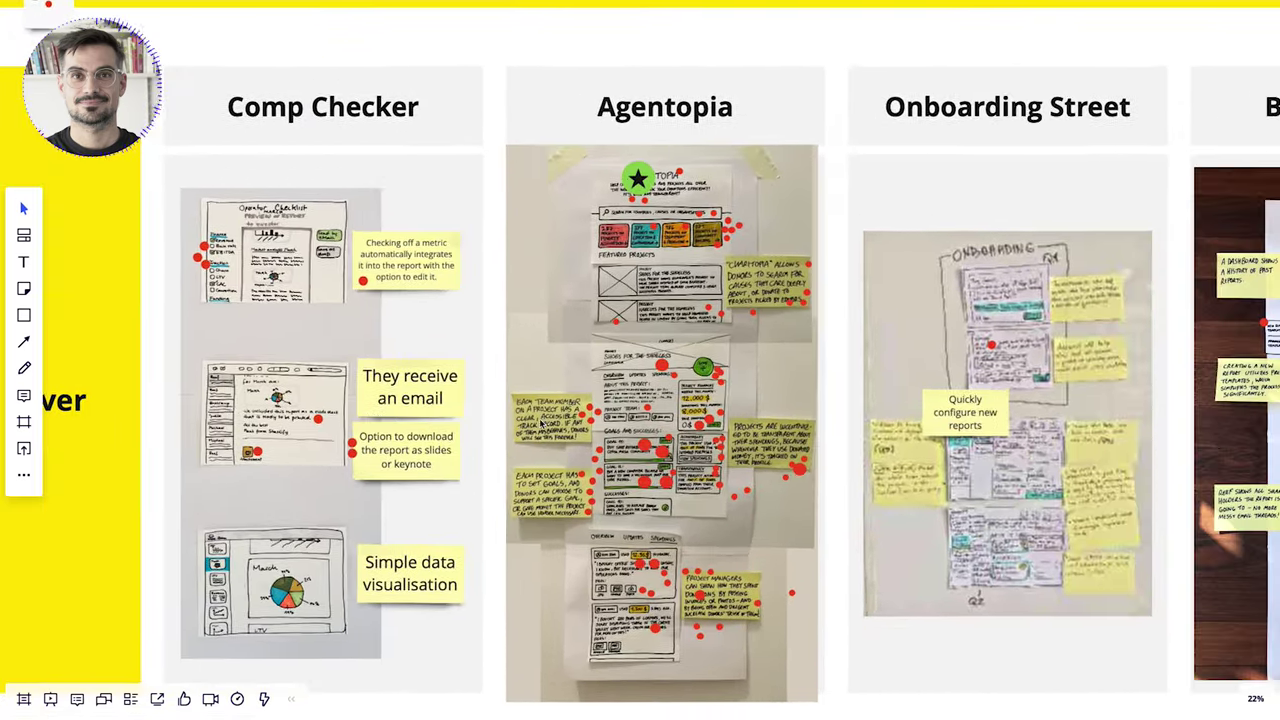
scroll(652, 289, up, 5)
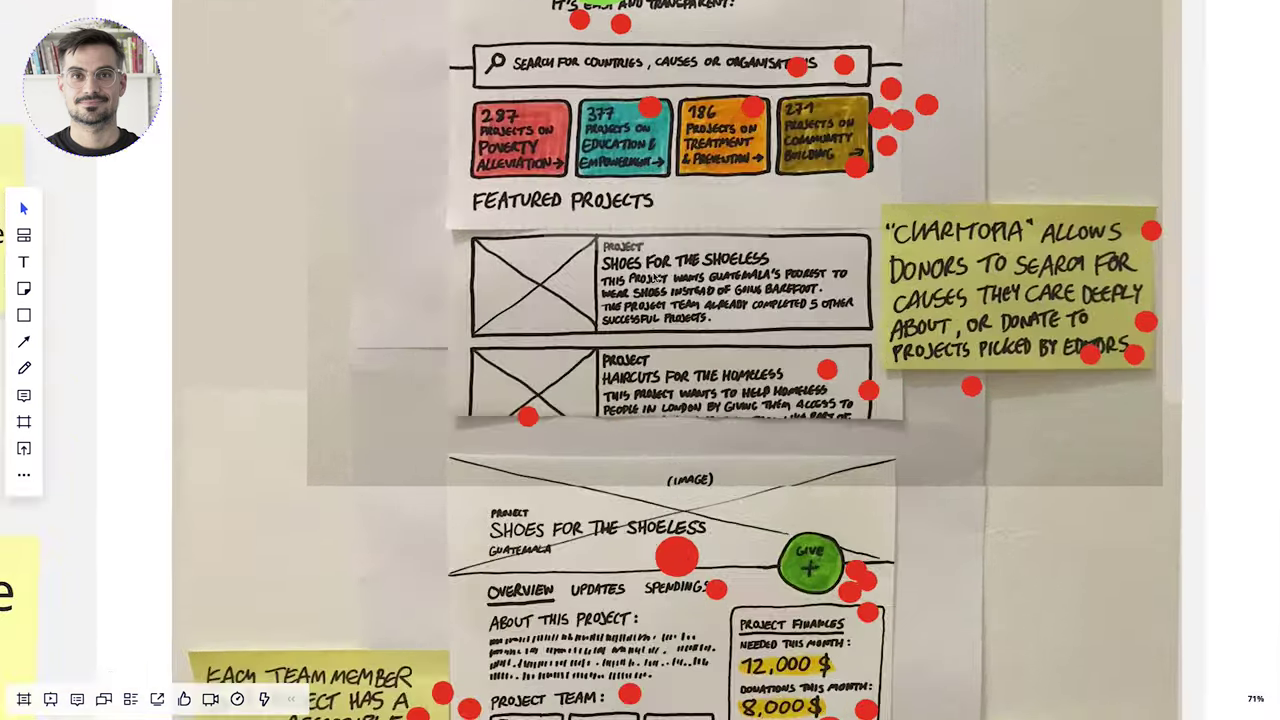
scroll(605, 610, down, 5)
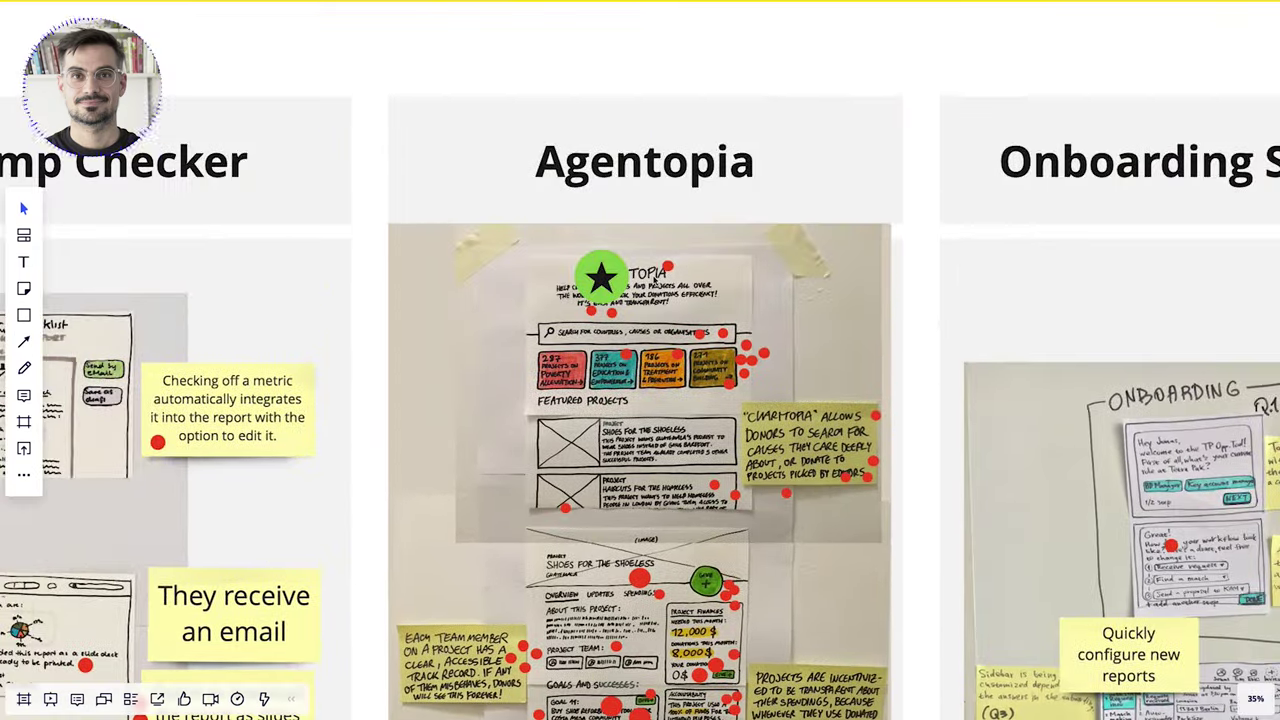
scroll(646, 83, down, 3)
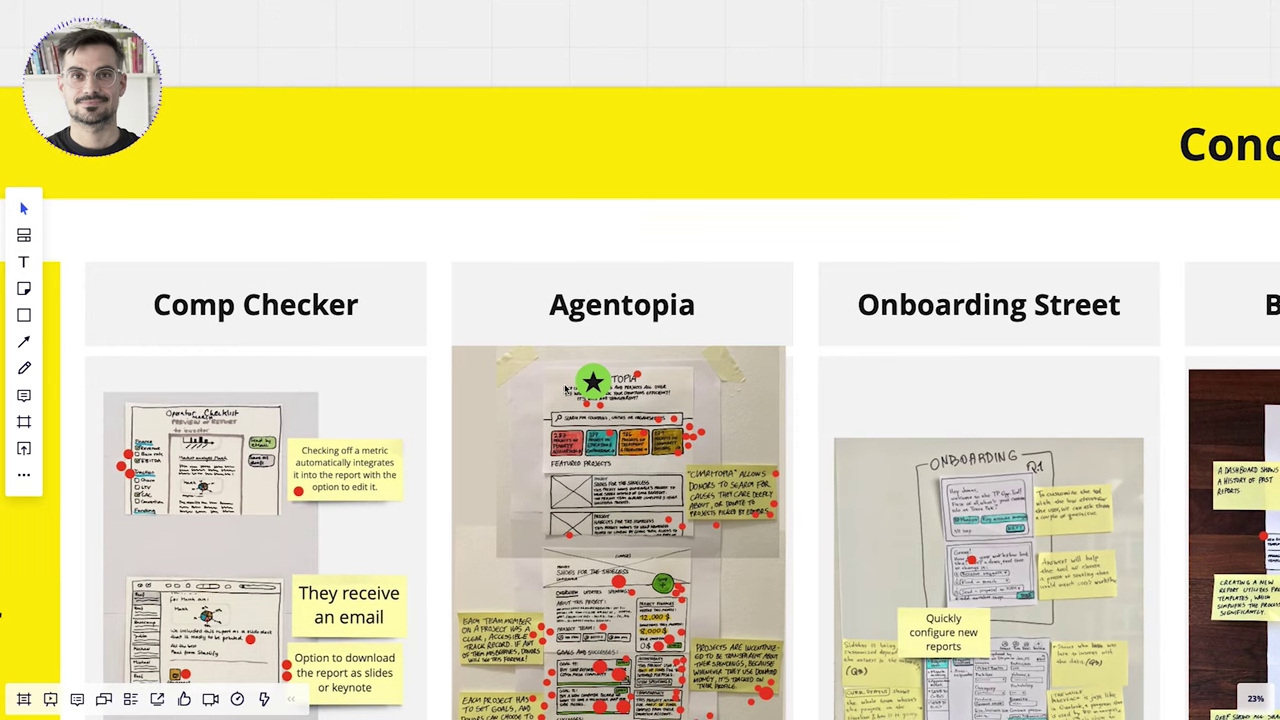
- Review the whole Concept Gallery, its Solution Cover and dot votes, between the End of the Workshop and User Test Flow frames
scroll(659, 283, down, 3)
scroll(567, 405, left, 5)
scroll(567, 405, down, 5)
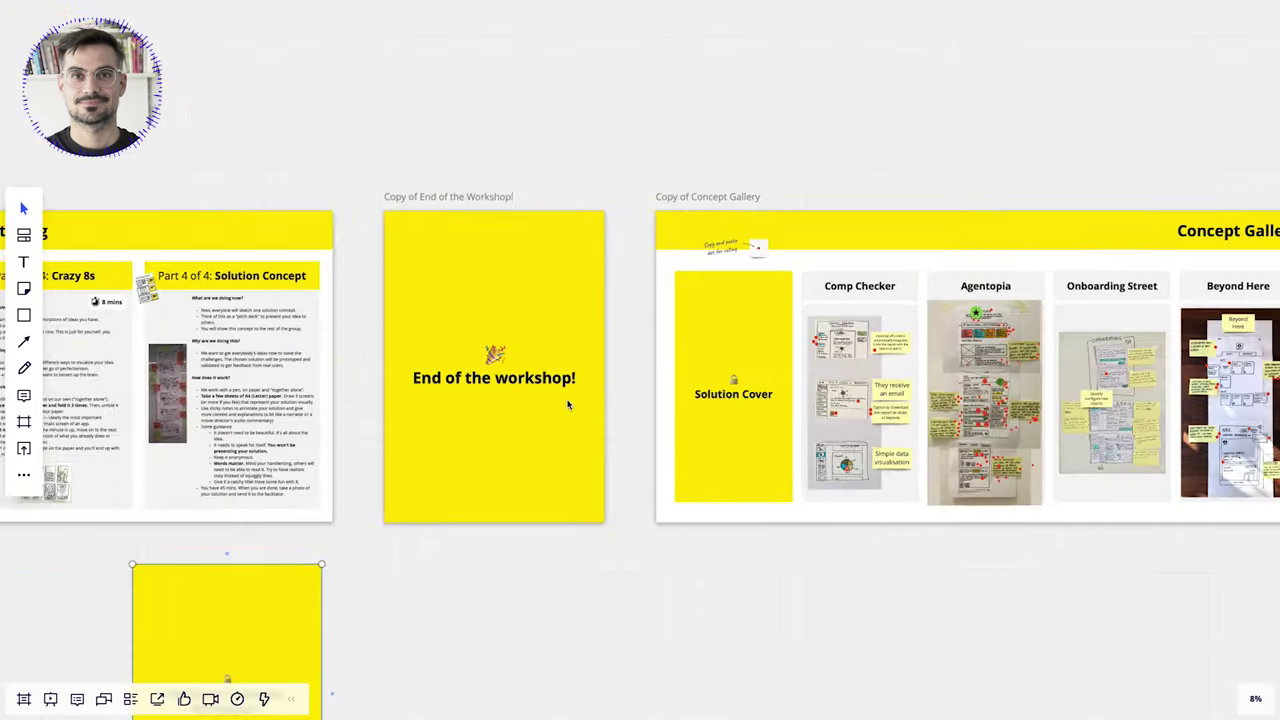
scroll(567, 405, right, 5)
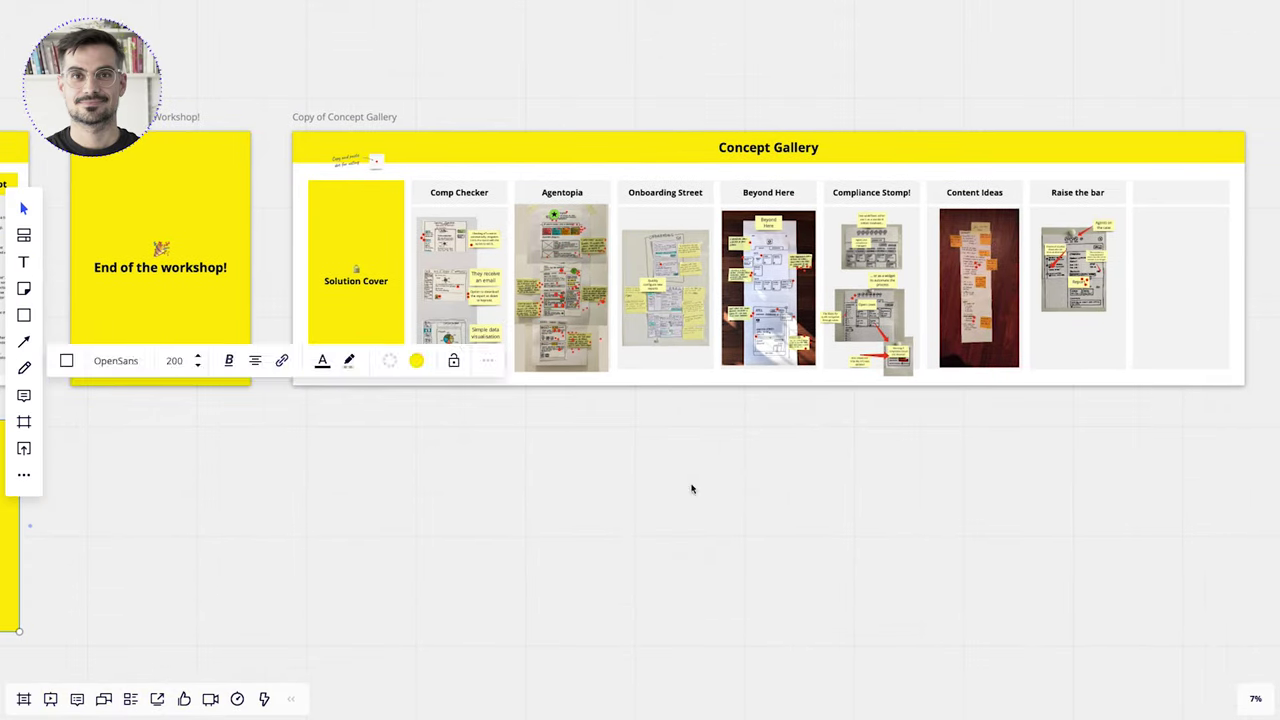
scroll(691, 489, up, 3)
scroll(691, 489, right, 2)
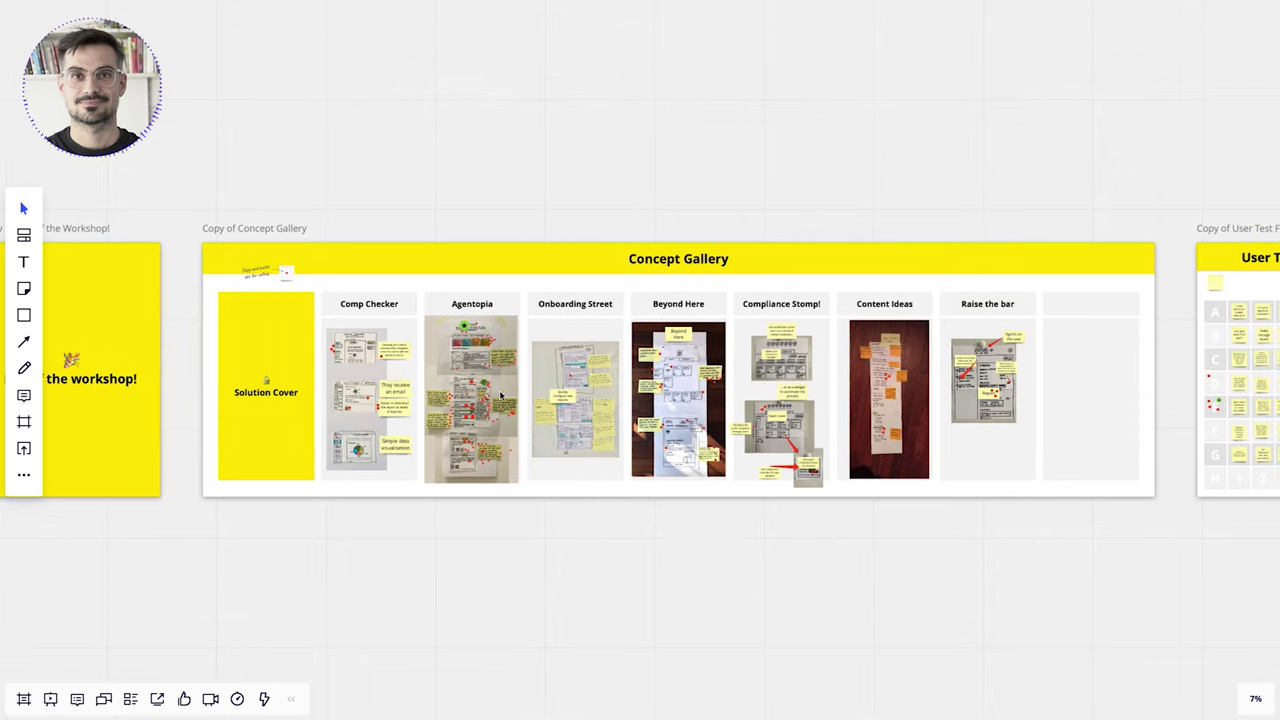
scroll(500, 395, up, 3)
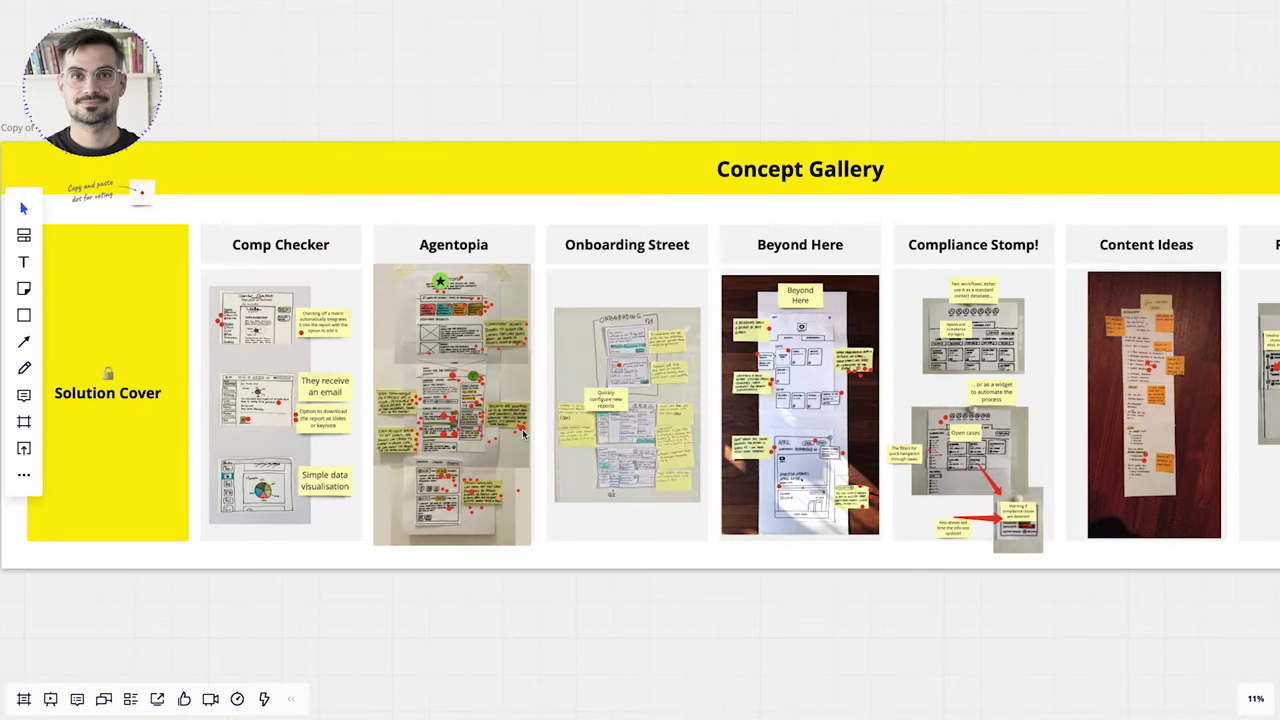
scroll(524, 438, right, 2)
scroll(524, 438, down, 5)
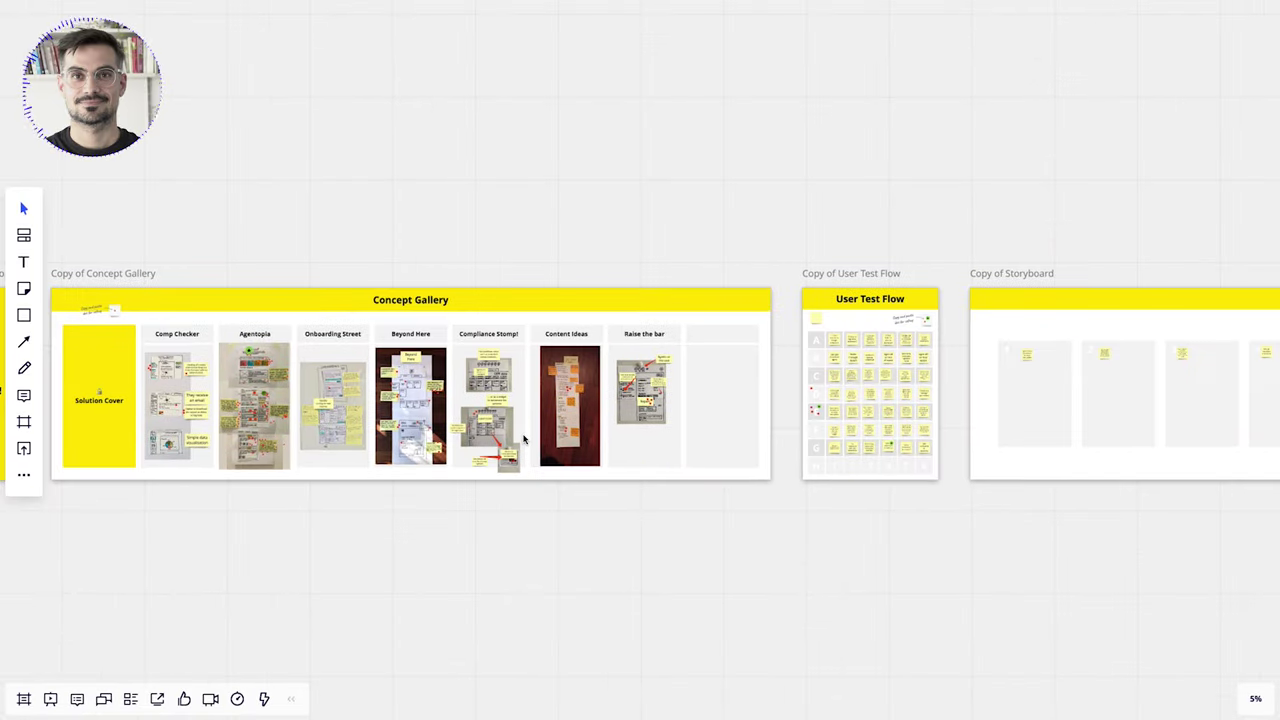
click(183, 697)
- Move the green star dot off the Agentopia sketch's title to the sketch's upper-left corner
scroll(306, 571, up, 10)
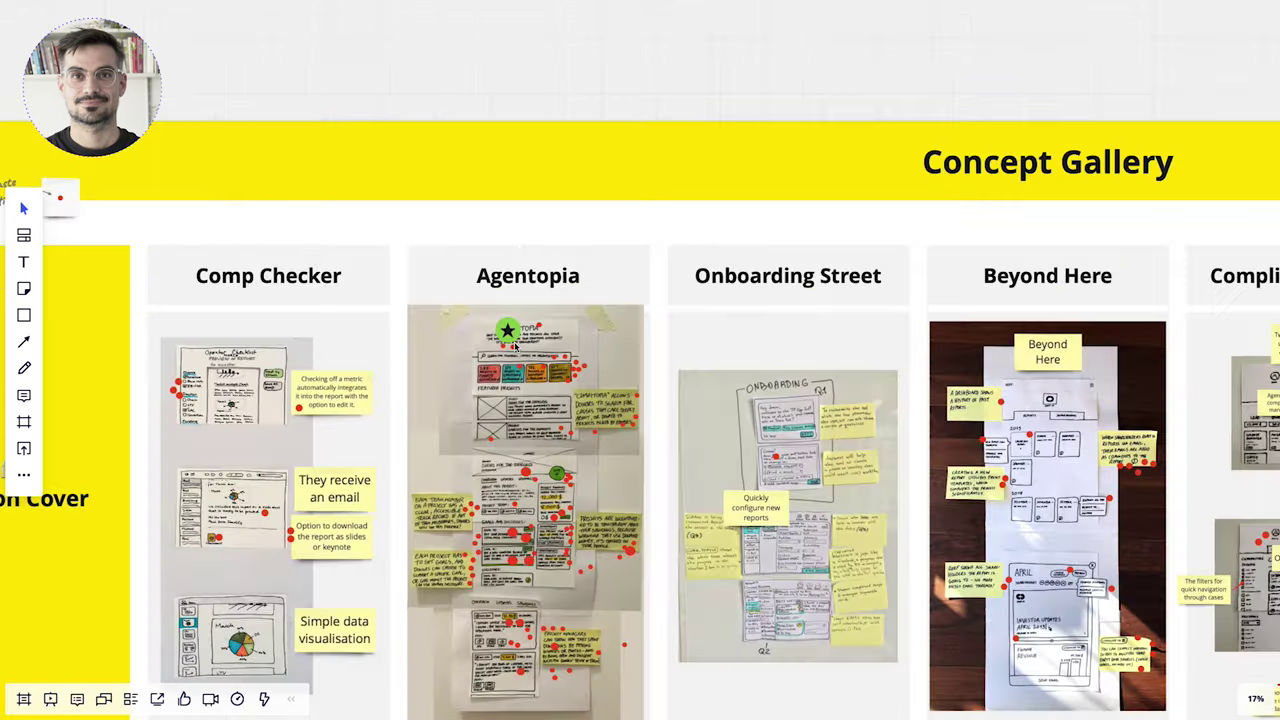
scroll(515, 345, up, 3)
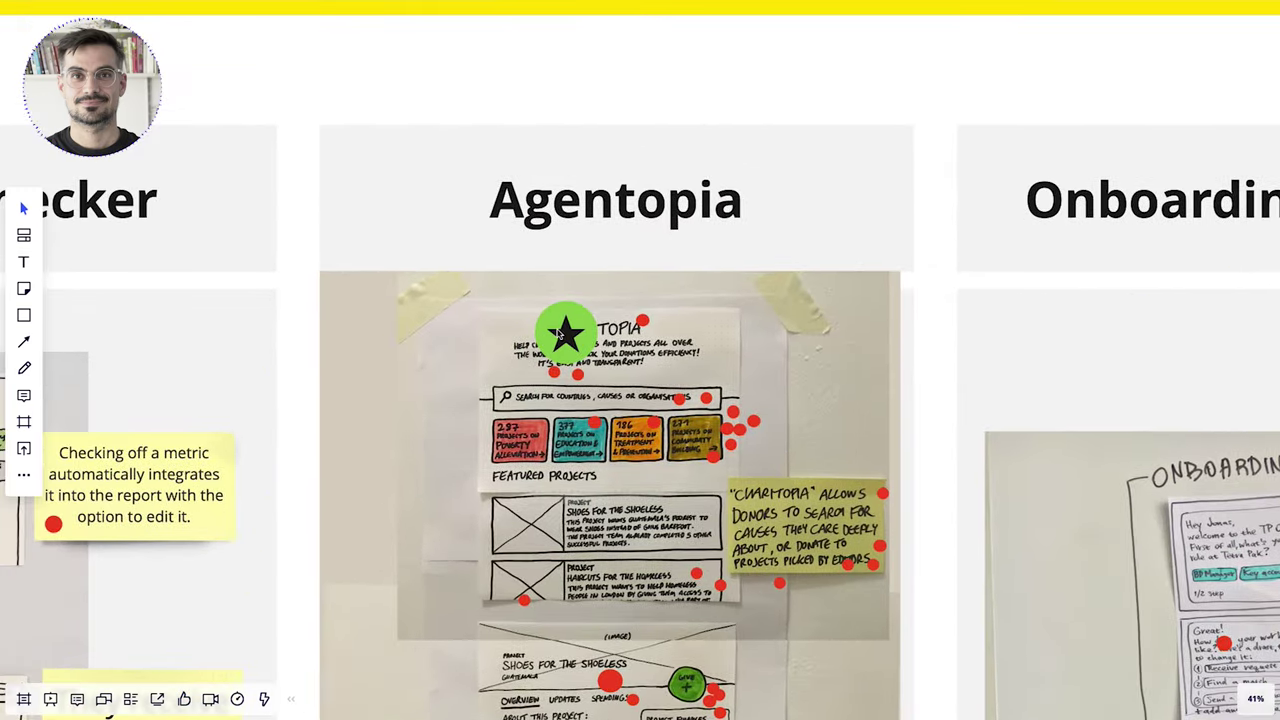
click(558, 335)
scroll(541, 337, down, 2)
drag(541, 337, 510, 328)
scroll(514, 334, down, 2)
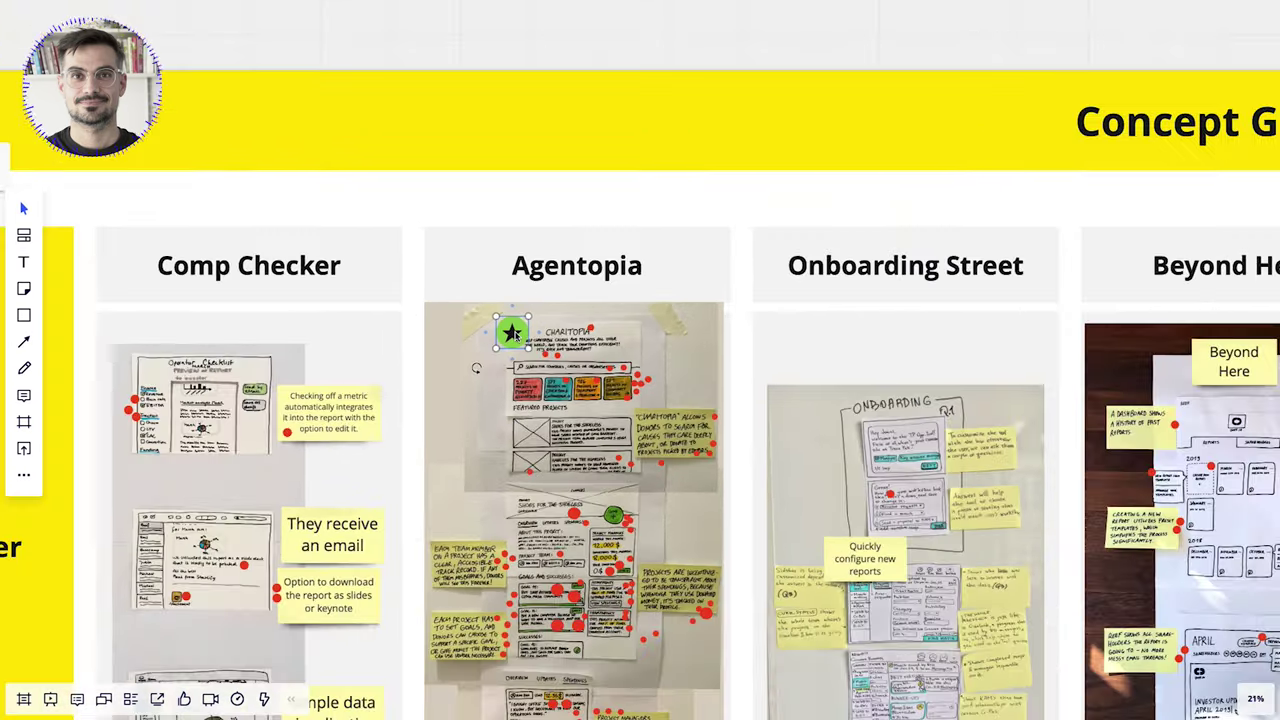
- Place a copy of the green star dot beside the April screen on the Beyond Here sketch and select that sketch's photo
scroll(516, 336, right, 3)
scroll(516, 336, down, 2)
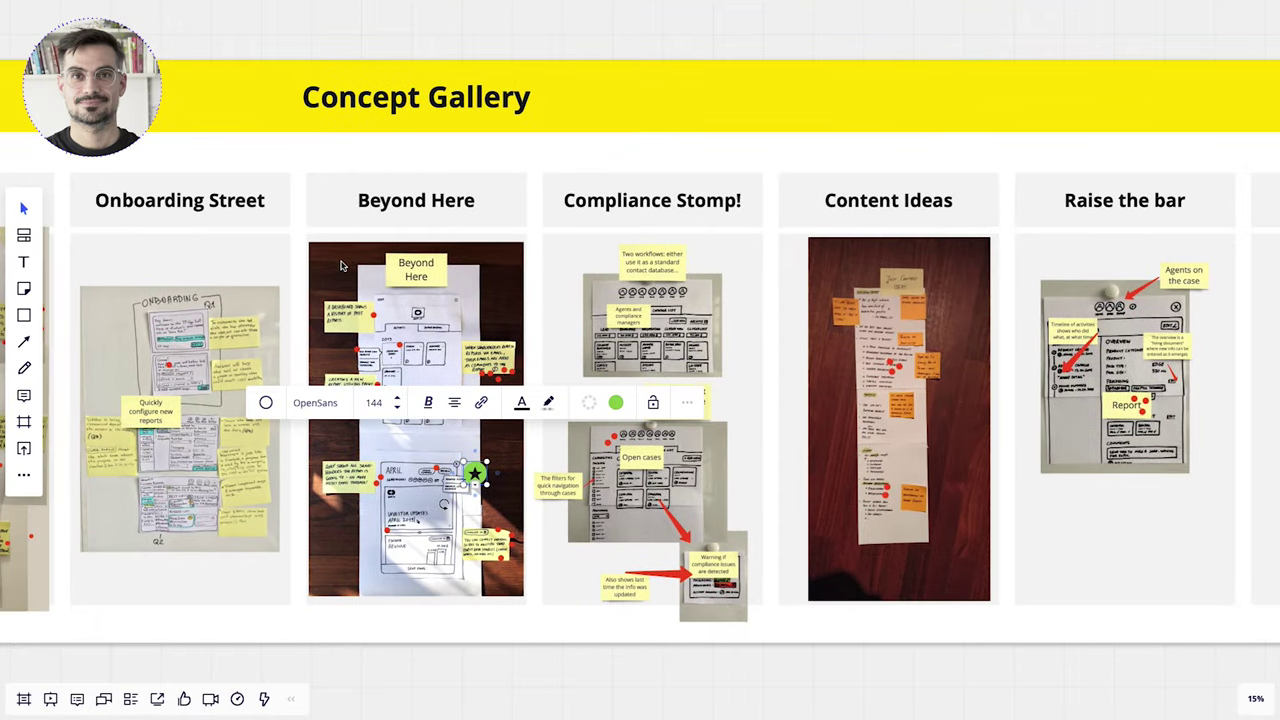
click(336, 260)
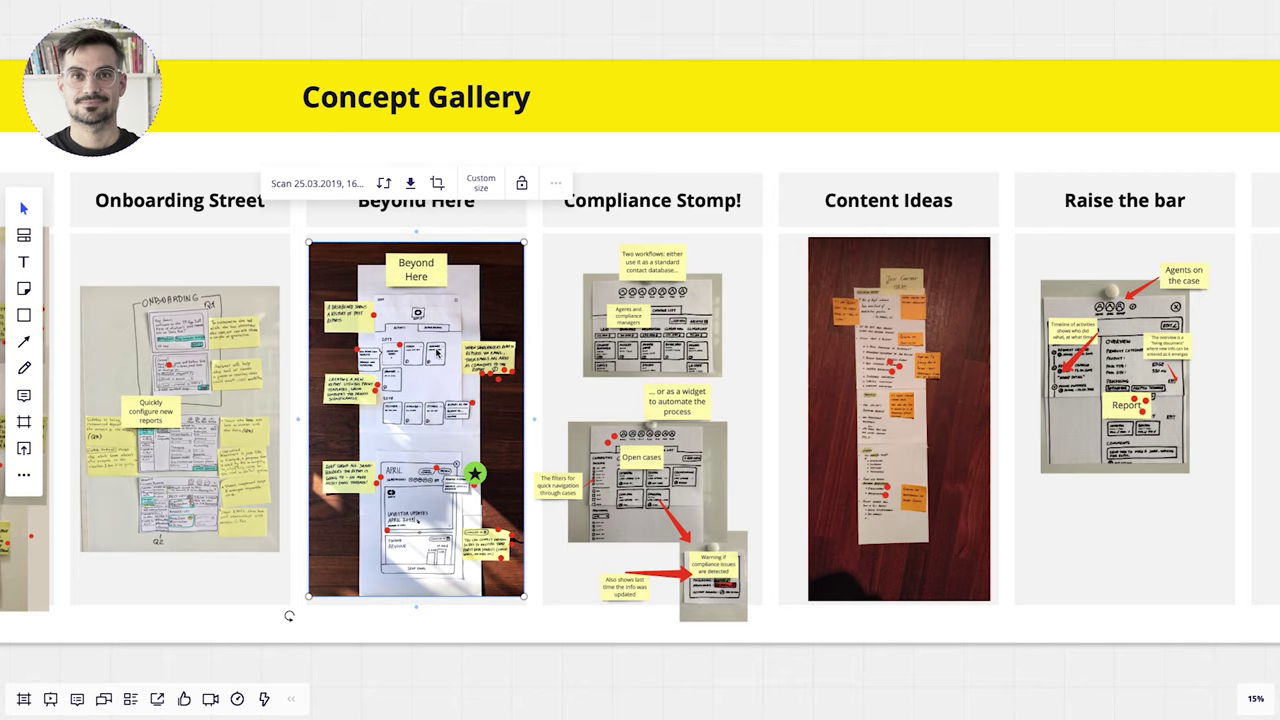
- Look over the remaining Concept Gallery sketches, from Compliance Stomp! to Raise the bar, and on to the User Test Flow frame
scroll(498, 492, down, 1)
scroll(498, 492, right, 3)
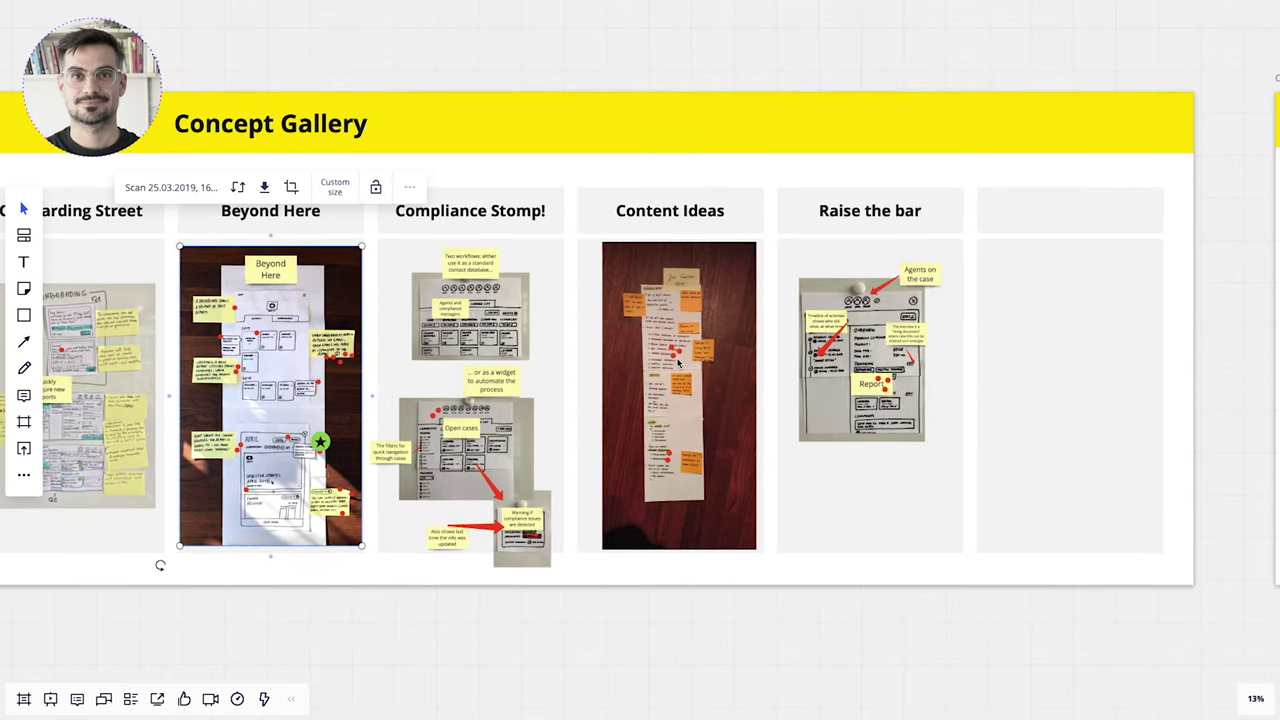
scroll(692, 382, down, 3)
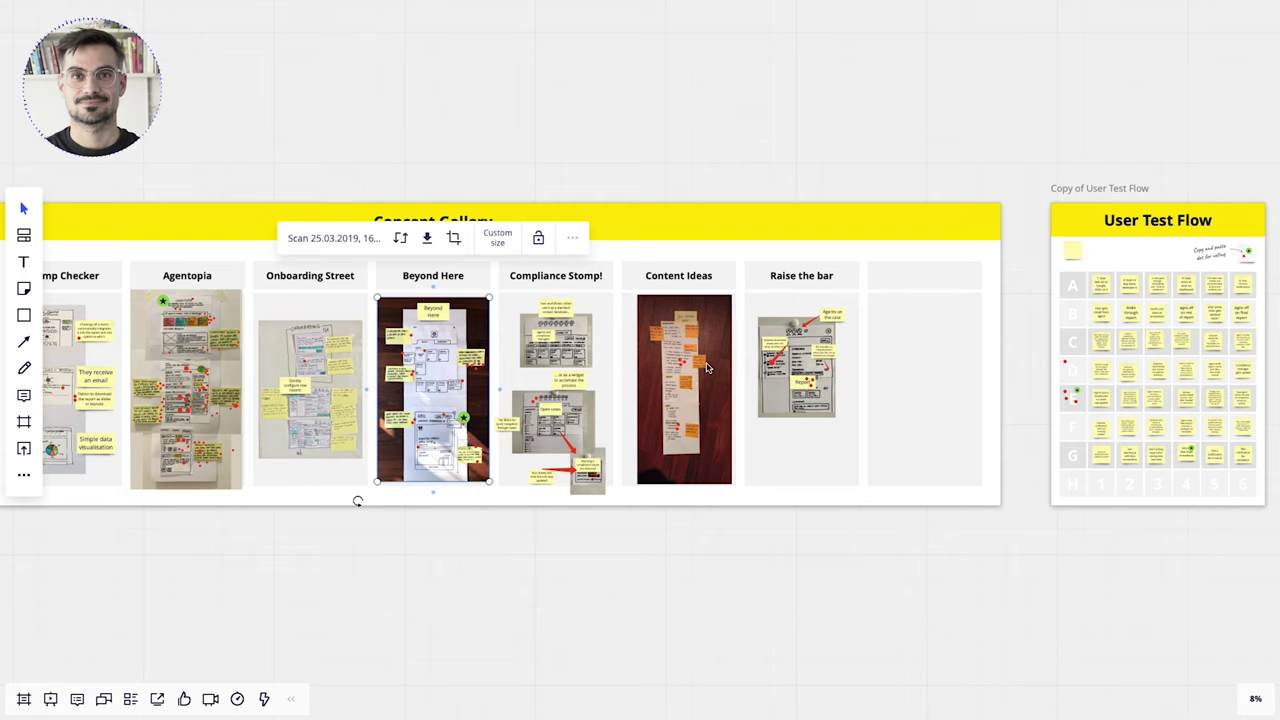
scroll(706, 368, up, 2)
scroll(706, 368, right, 2)
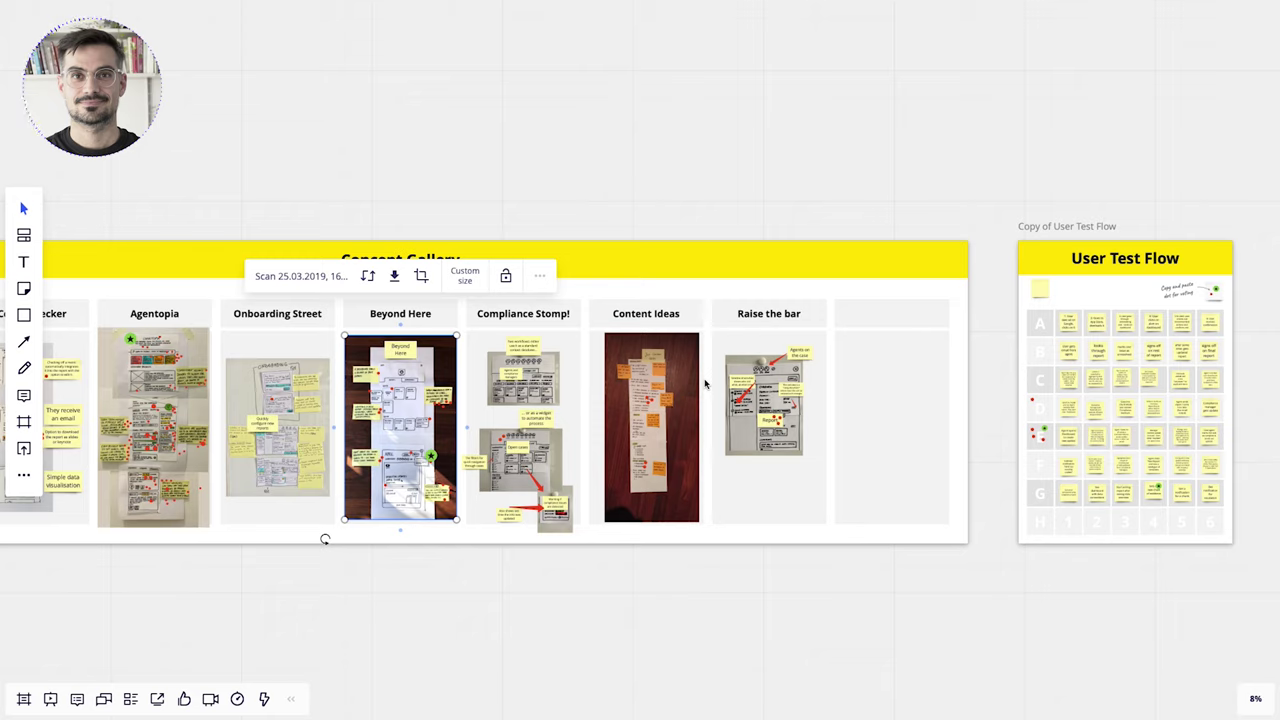
scroll(860, 440, right, 2)
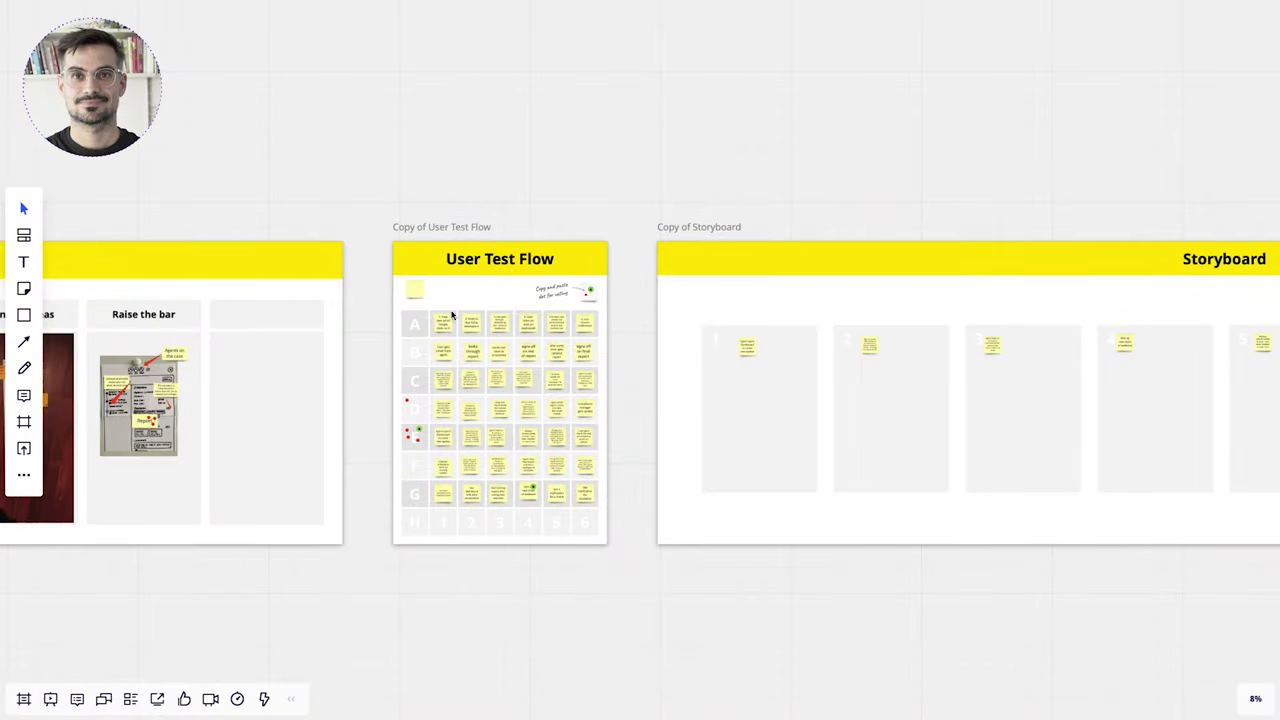
- Examine the User Test Flow grid's rows A to H, their six sticky-note steps, red voting dots and green stars
scroll(434, 355, up, 2)
scroll(434, 356, up, 4)
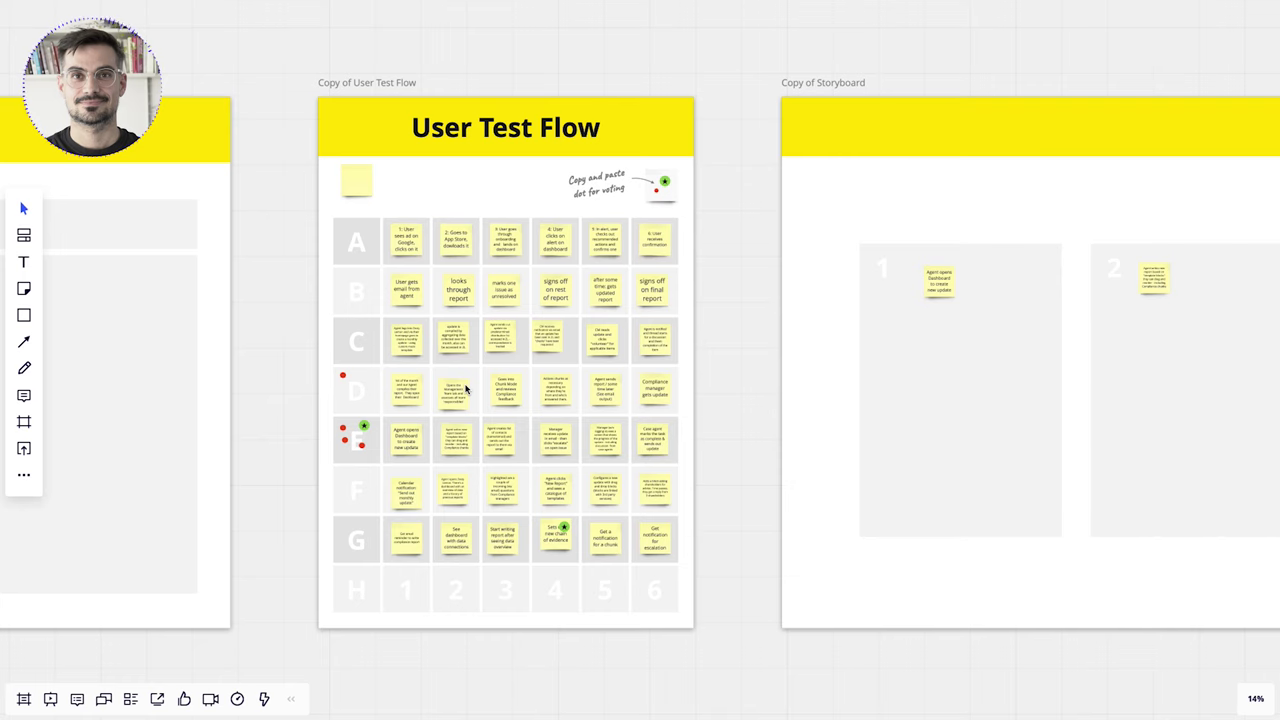
scroll(465, 388, left, 1)
scroll(314, 334, up, 3)
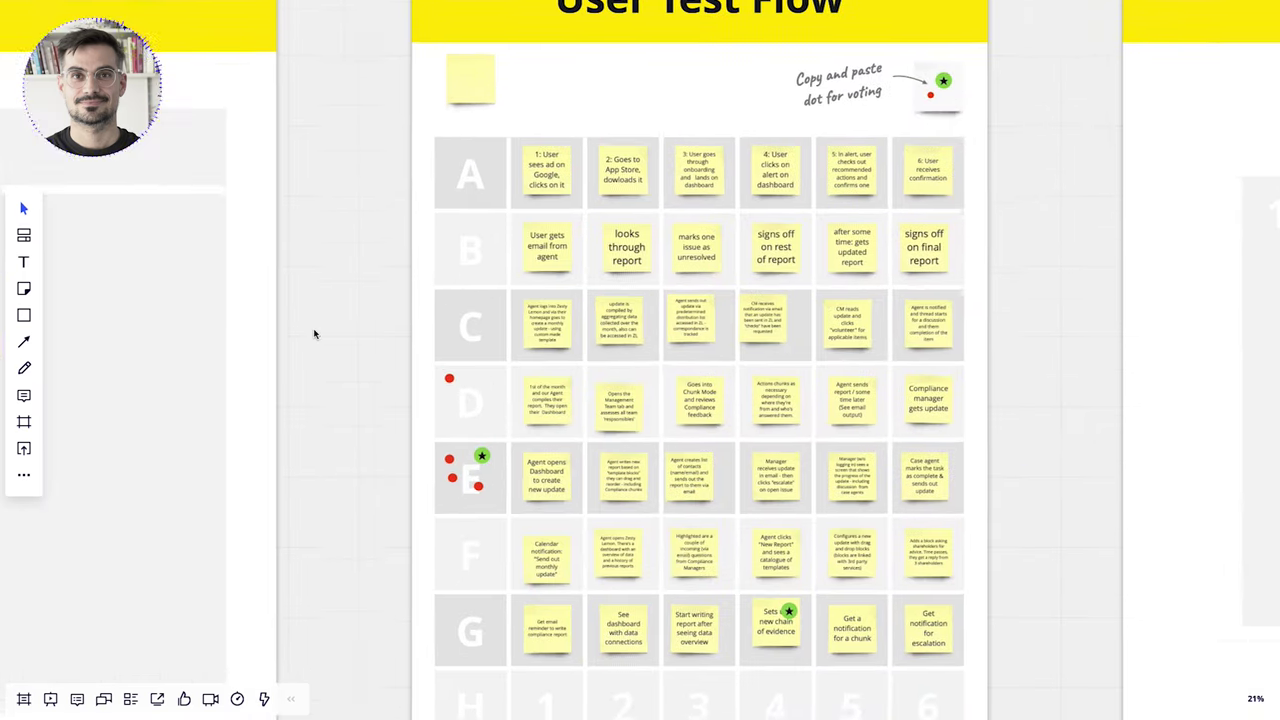
scroll(314, 334, down, 2)
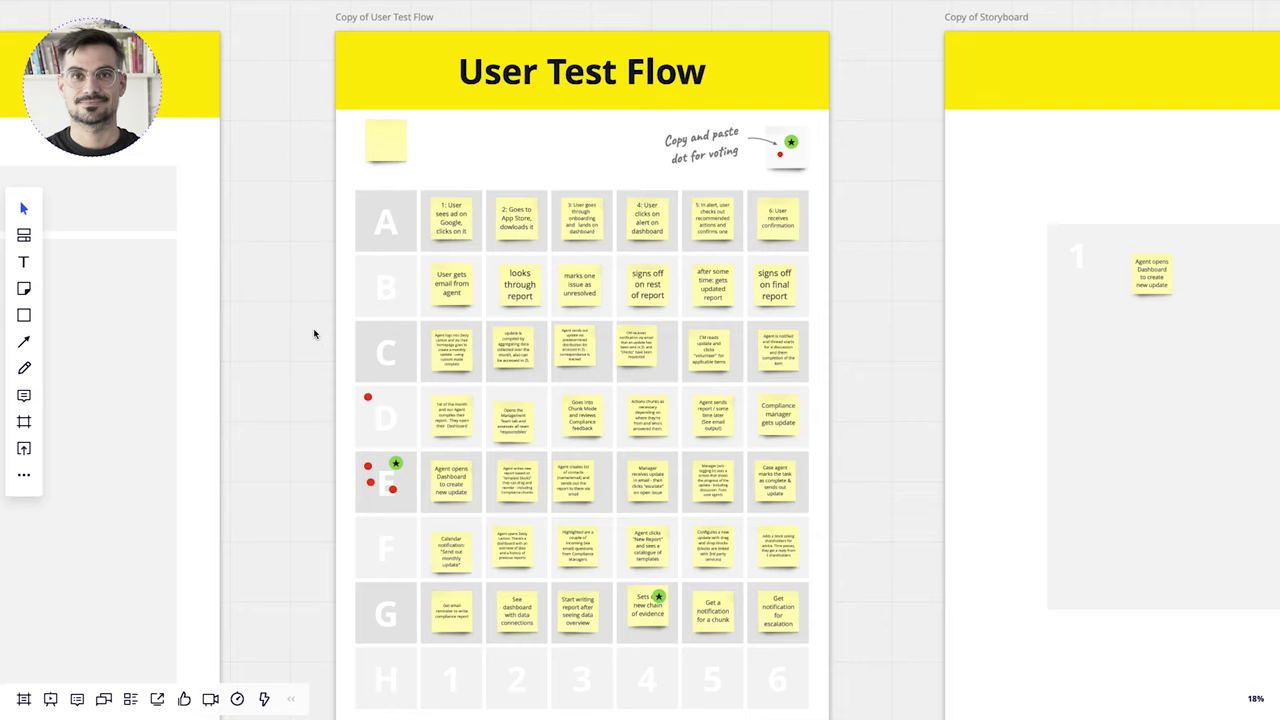
scroll(305, 340, down, 2)
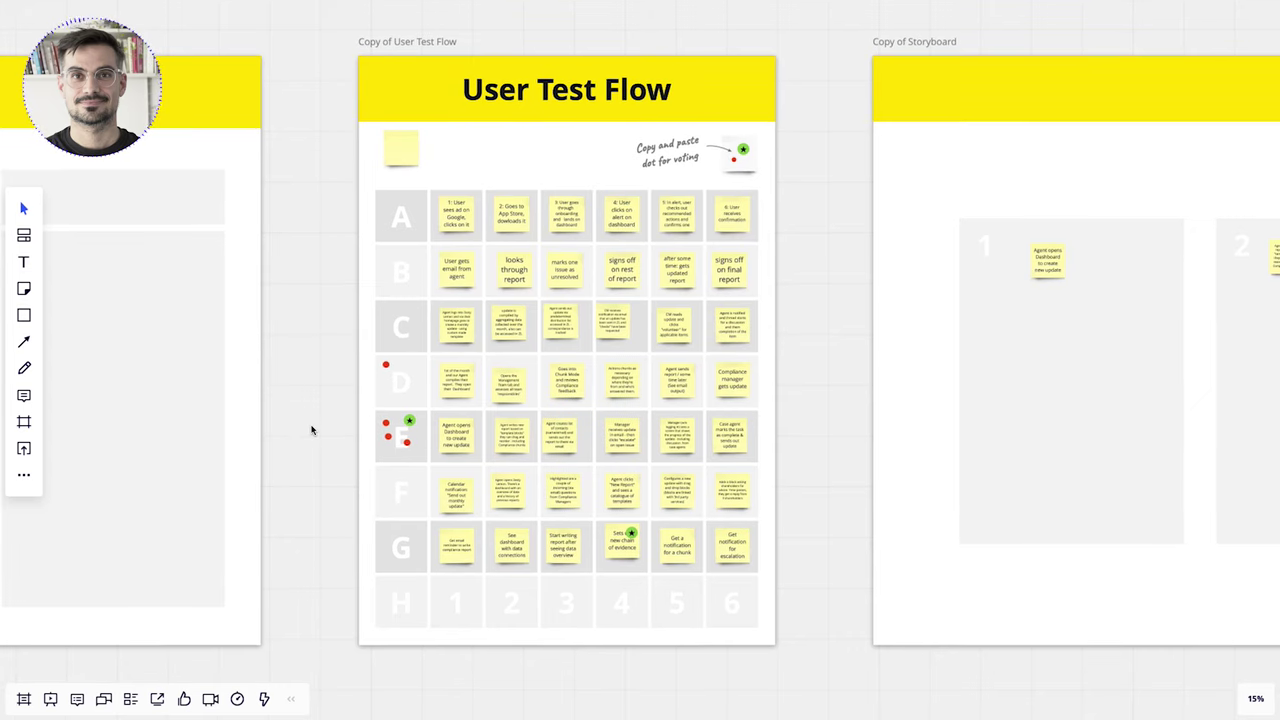
scroll(311, 430, up, 1)
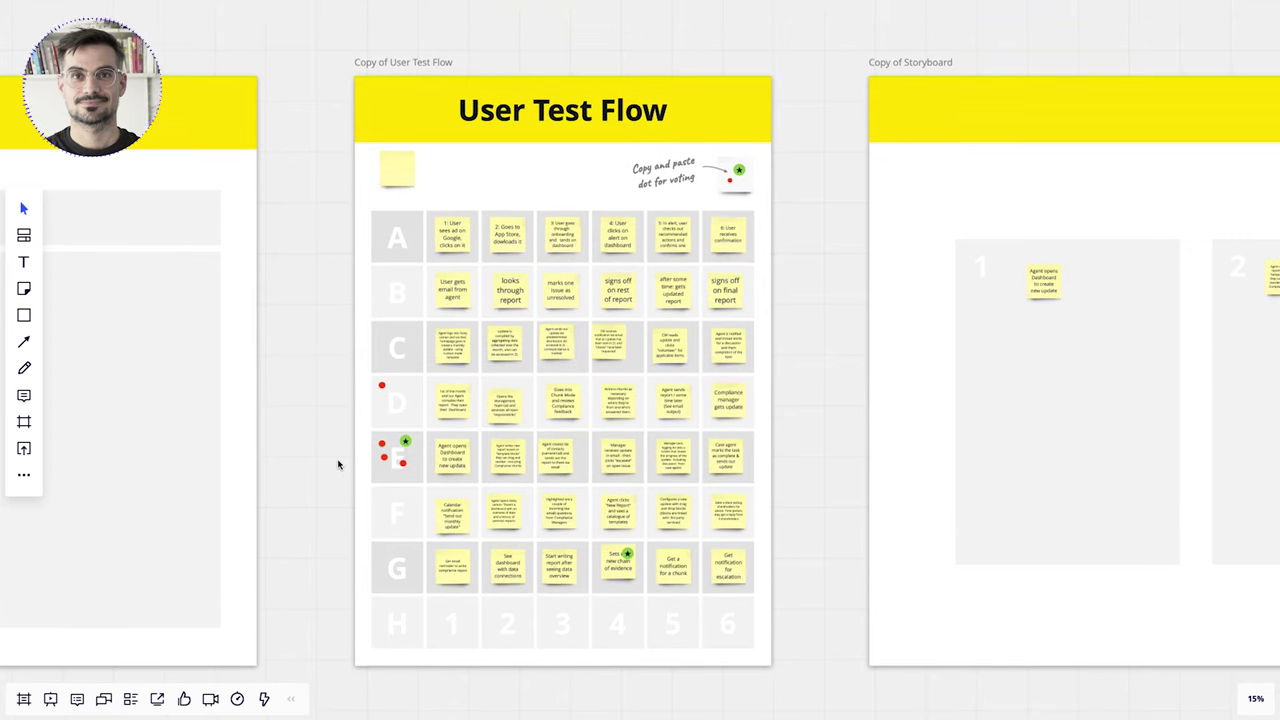
- Examine the voting marks on the User Test Flow, focusing on row E and the starred evidence-chain note in row G
scroll(337, 463, down, 1)
scroll(461, 463, right, 5)
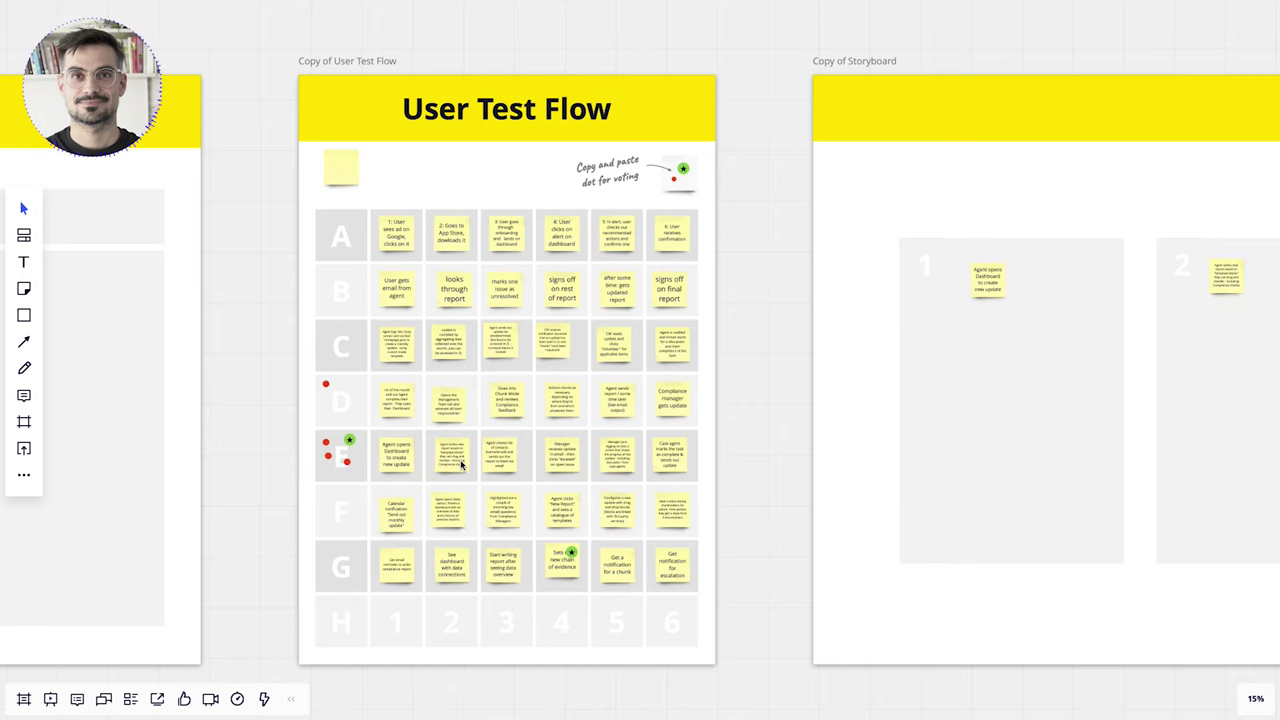
scroll(461, 465, up, 3)
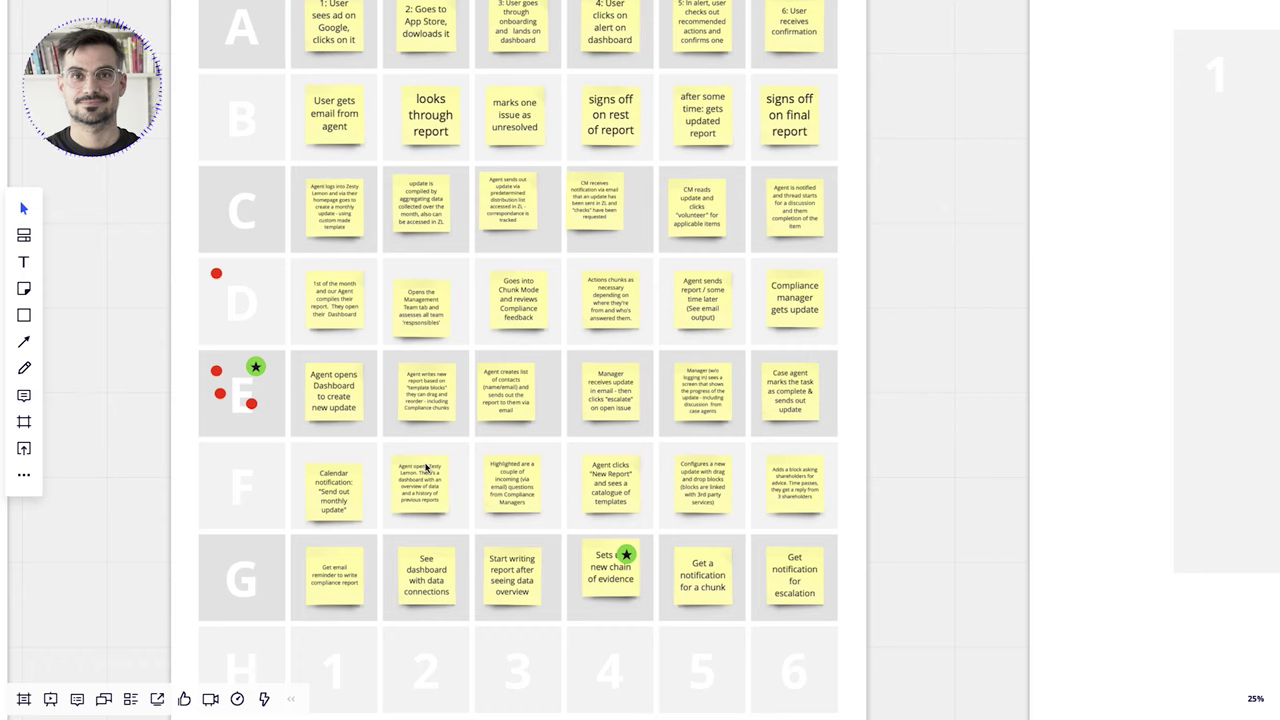
scroll(425, 467, up, 2)
scroll(426, 467, up, 2)
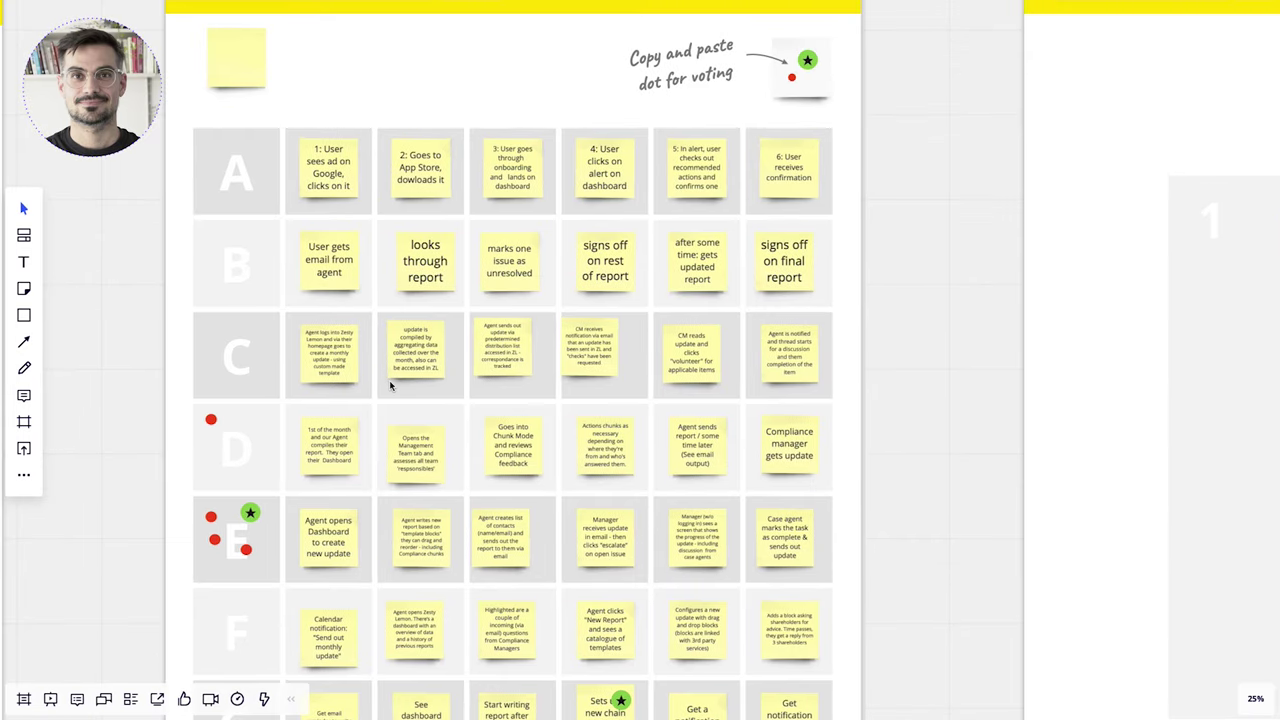
scroll(391, 386, down, 4)
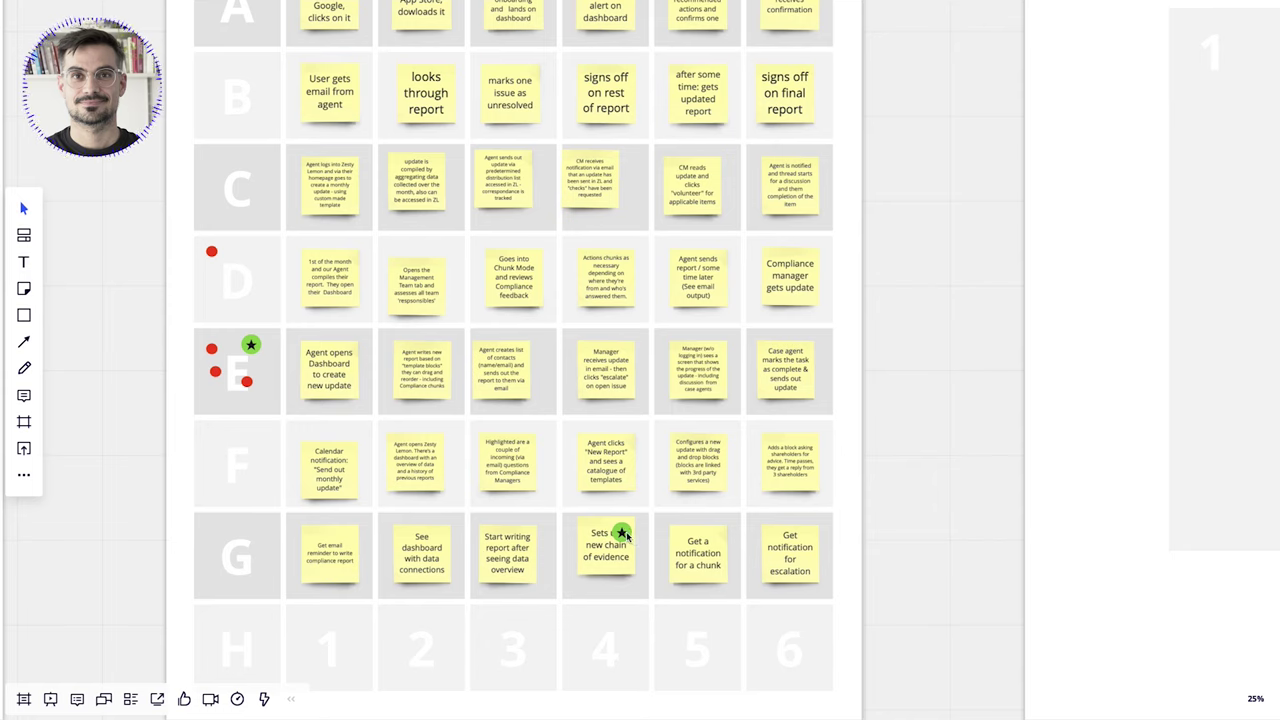
scroll(605, 564, down, 3)
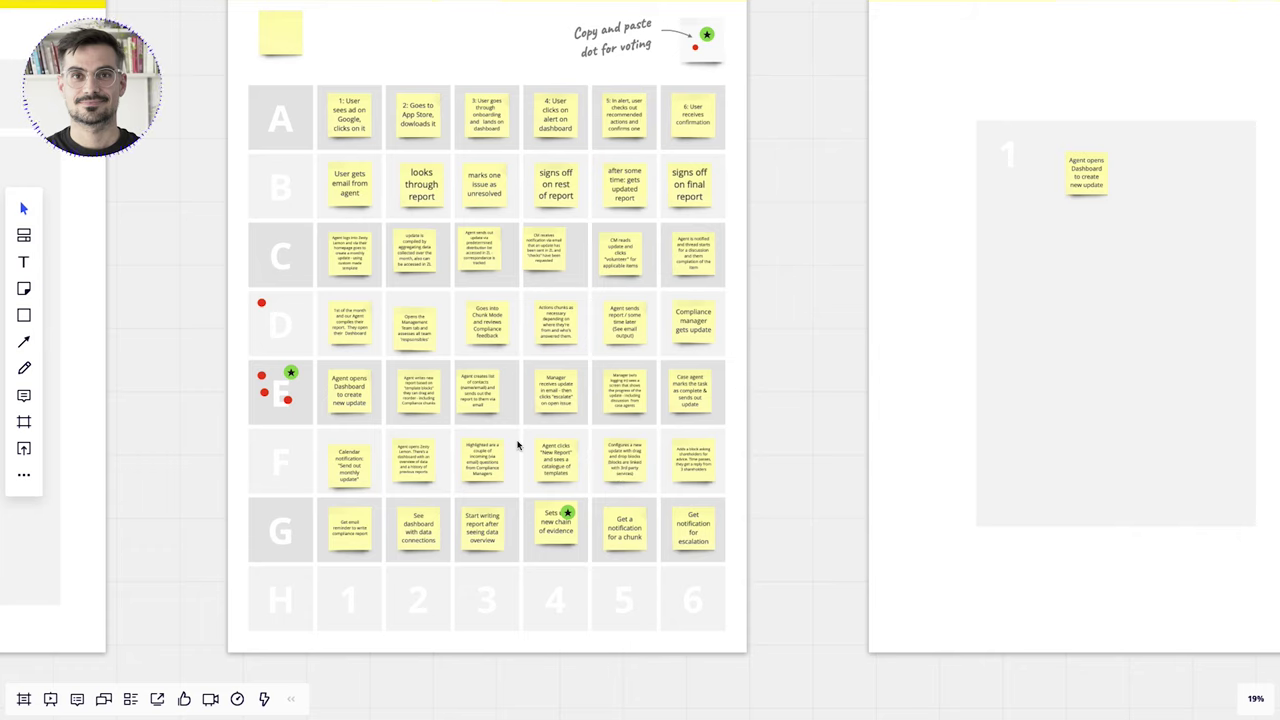
scroll(600, 449, down, 2)
scroll(600, 449, right, 2)
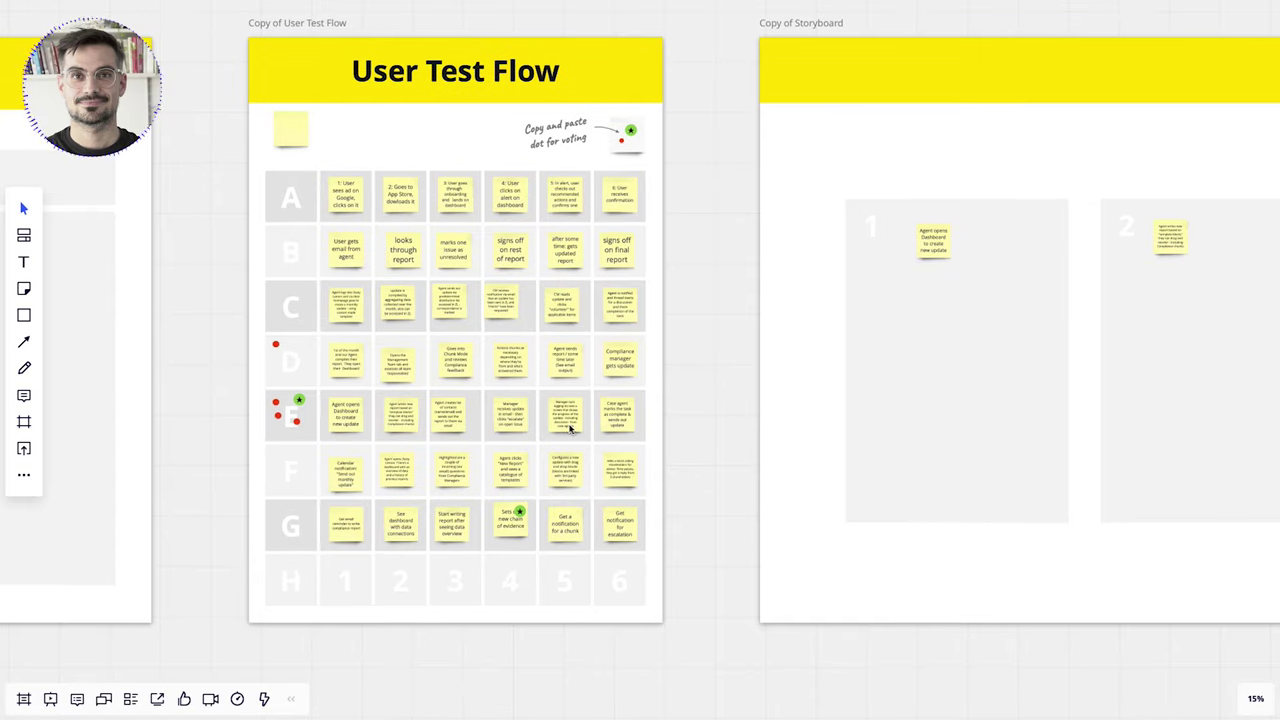
- Look over the Storyboard frame's numbered panels 1 to 8 and the user-flow sticky notes placed in them
scroll(759, 402, right, 2)
scroll(759, 402, right, 2)
scroll(759, 402, down, 2)
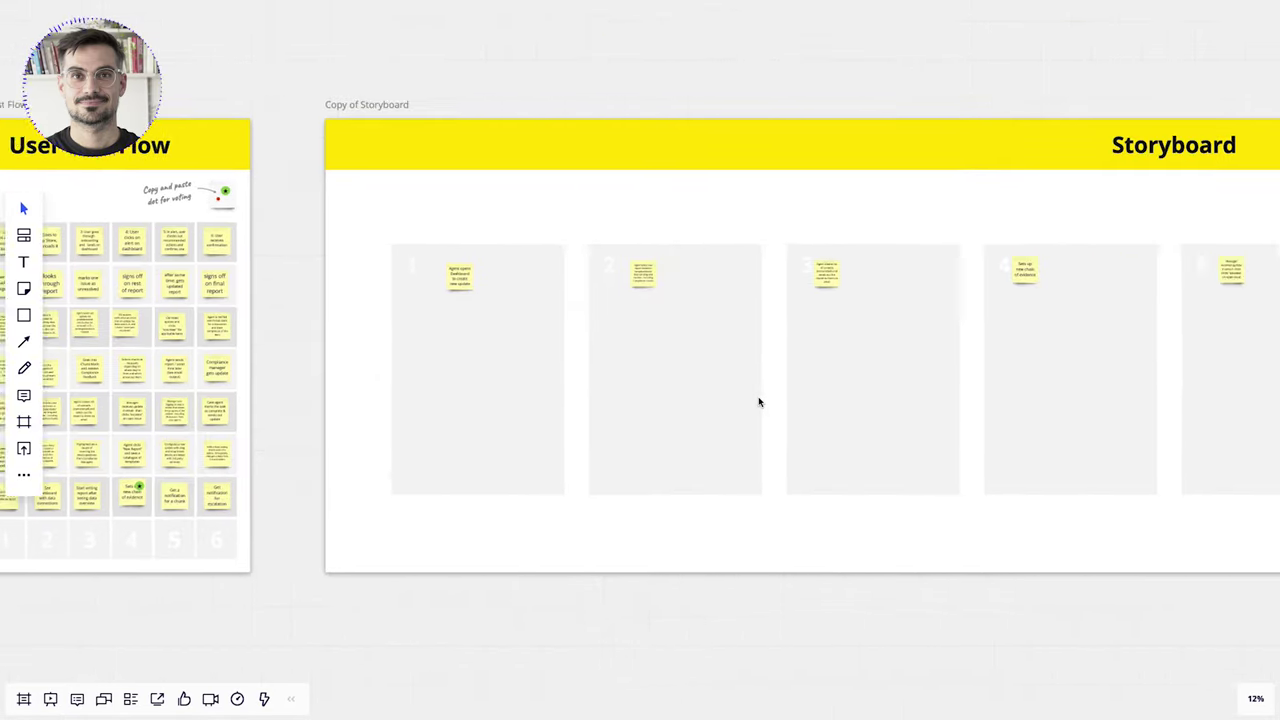
scroll(759, 402, right, 3)
scroll(759, 402, down, 1)
scroll(759, 402, right, 10)
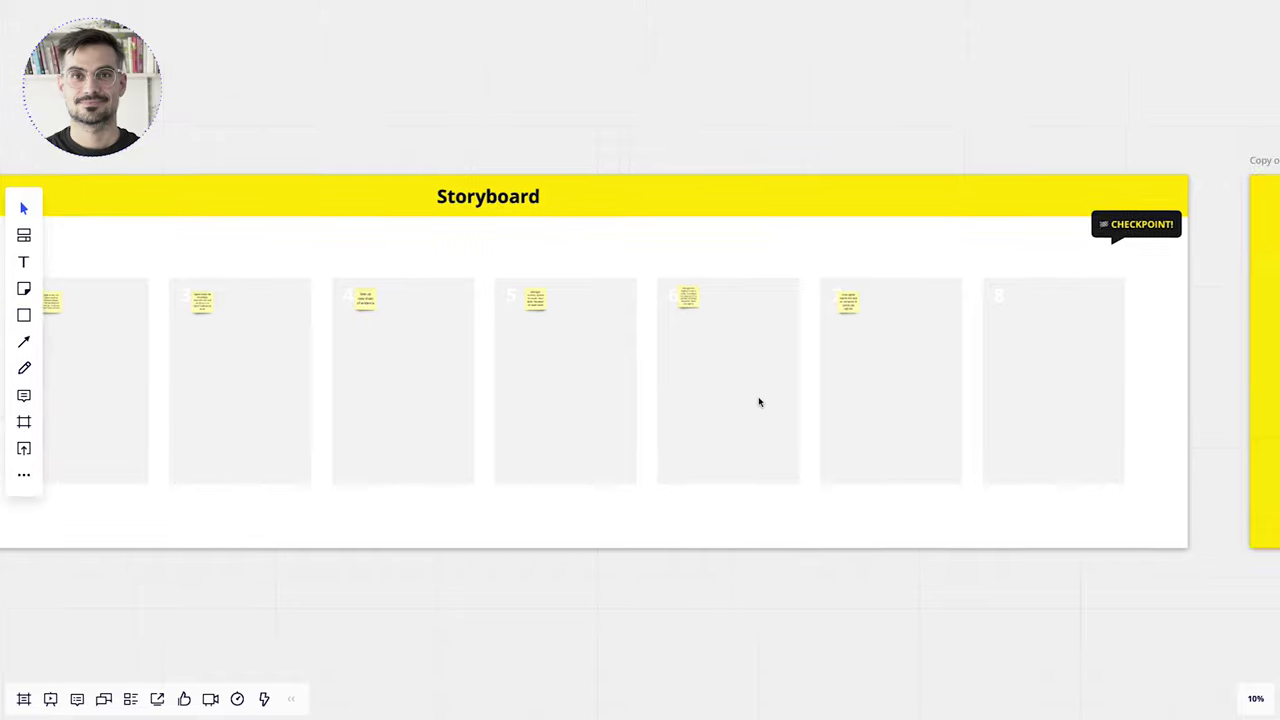
scroll(641, 309, up, 5)
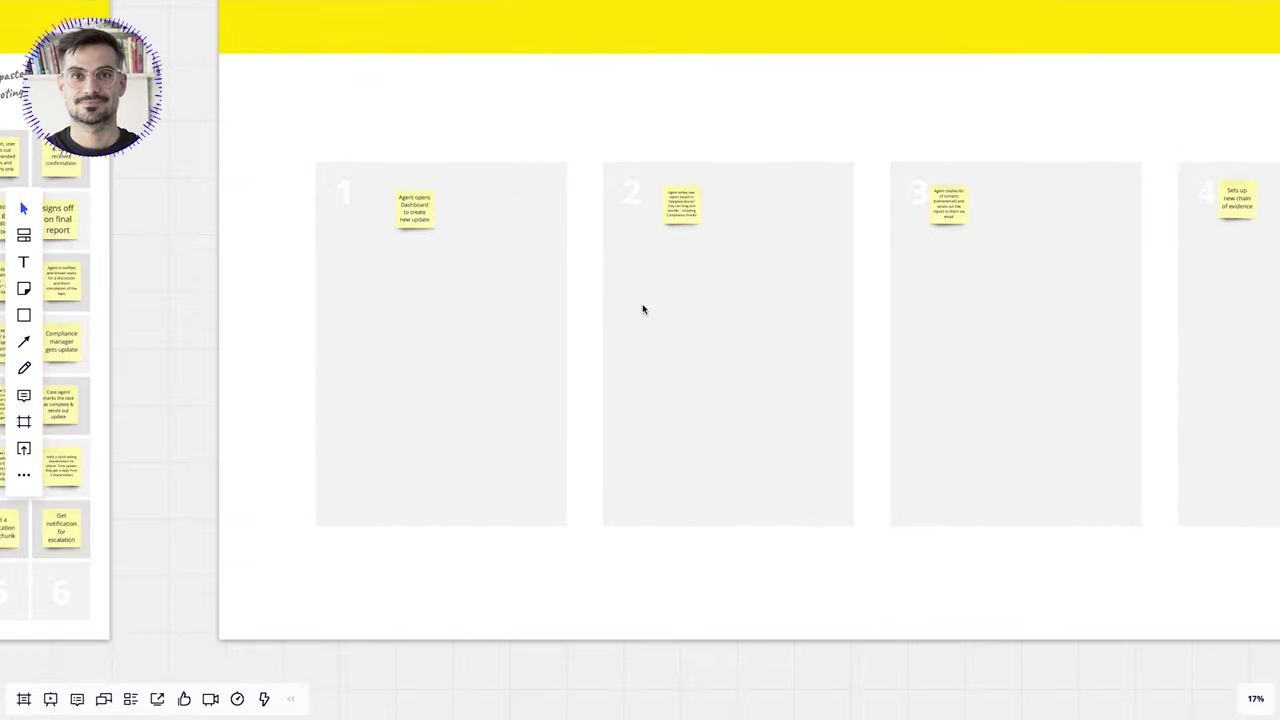
scroll(649, 309, right, 2)
scroll(649, 309, up, 1)
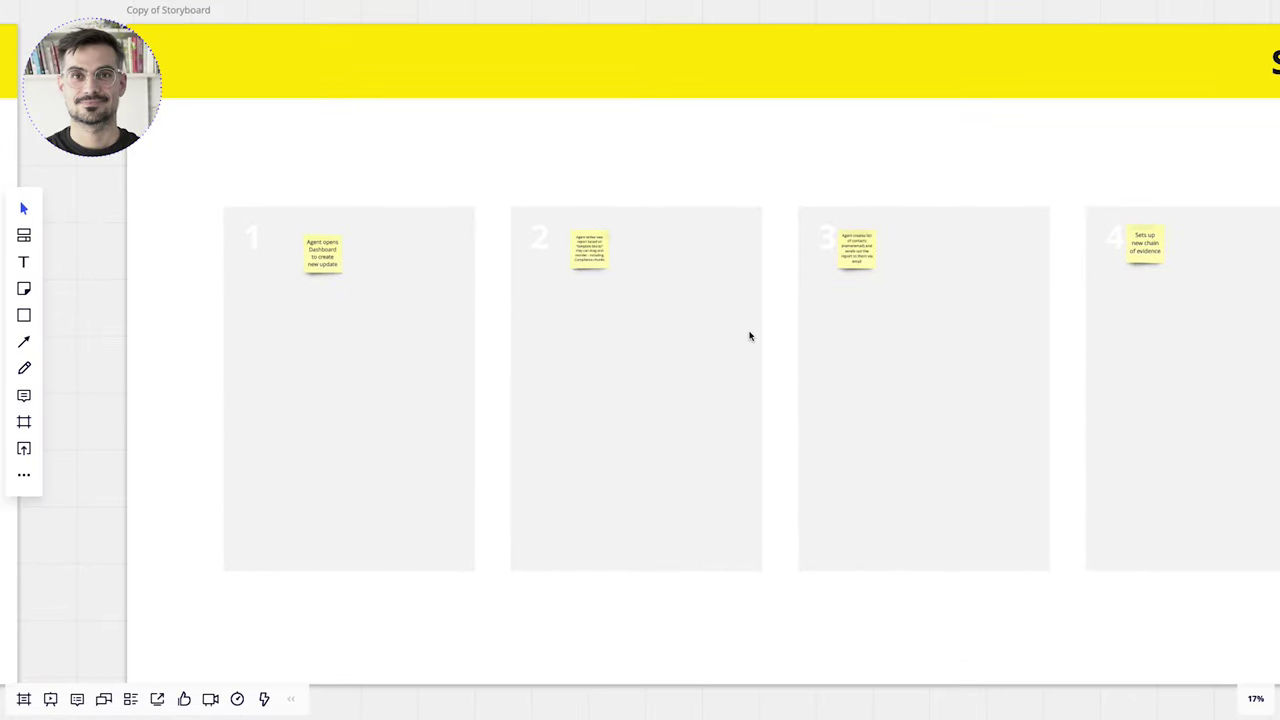
scroll(332, 264, left, 3)
scroll(332, 264, up, 1)
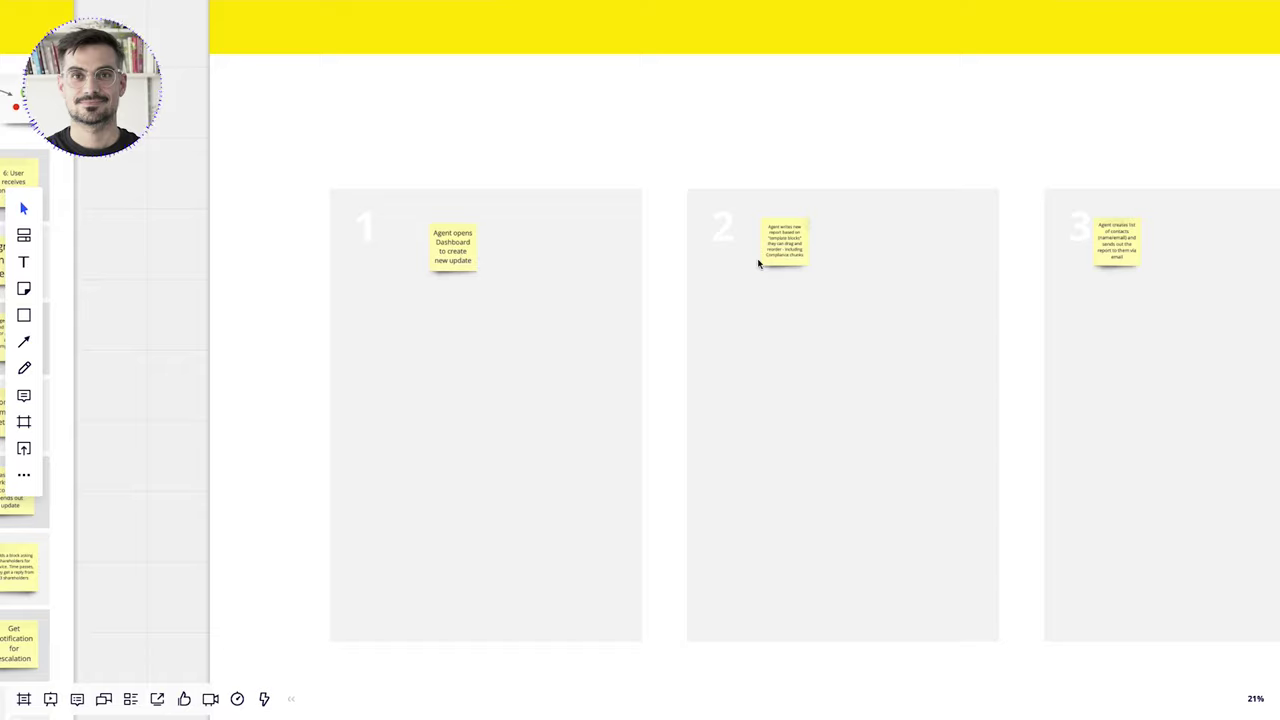
scroll(780, 267, right, 15)
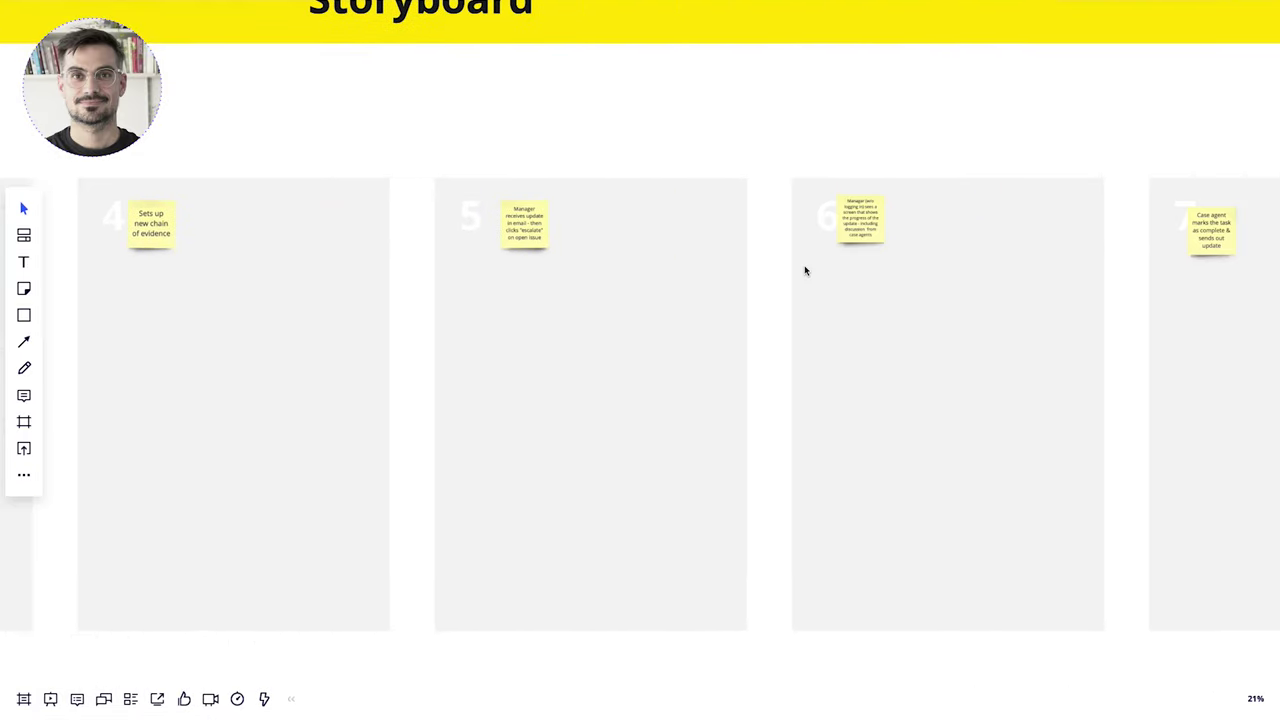
scroll(805, 270, down, 5)
scroll(805, 270, left, 10)
scroll(805, 270, left, 5)
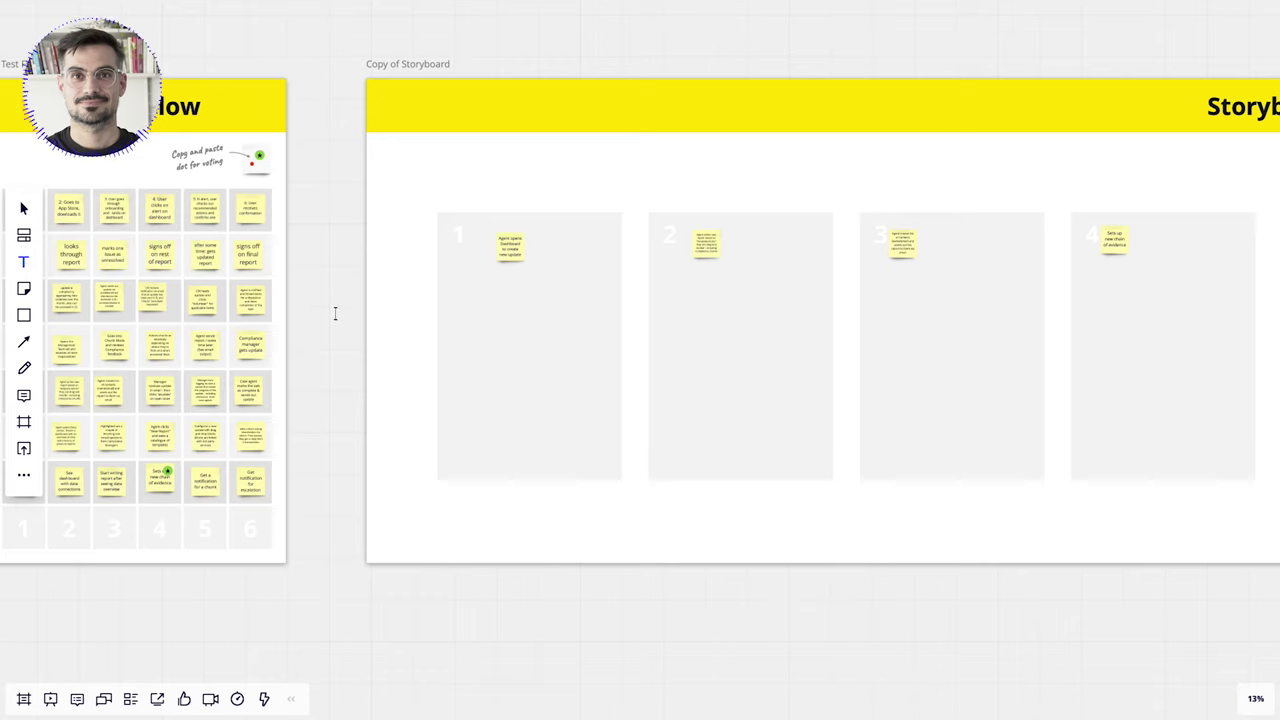
- Add a bulleted text box below the sticky note in Storyboard panel 1, with "Dashboard" as its first bullet
drag(465, 291, 586, 416)
click(518, 231)
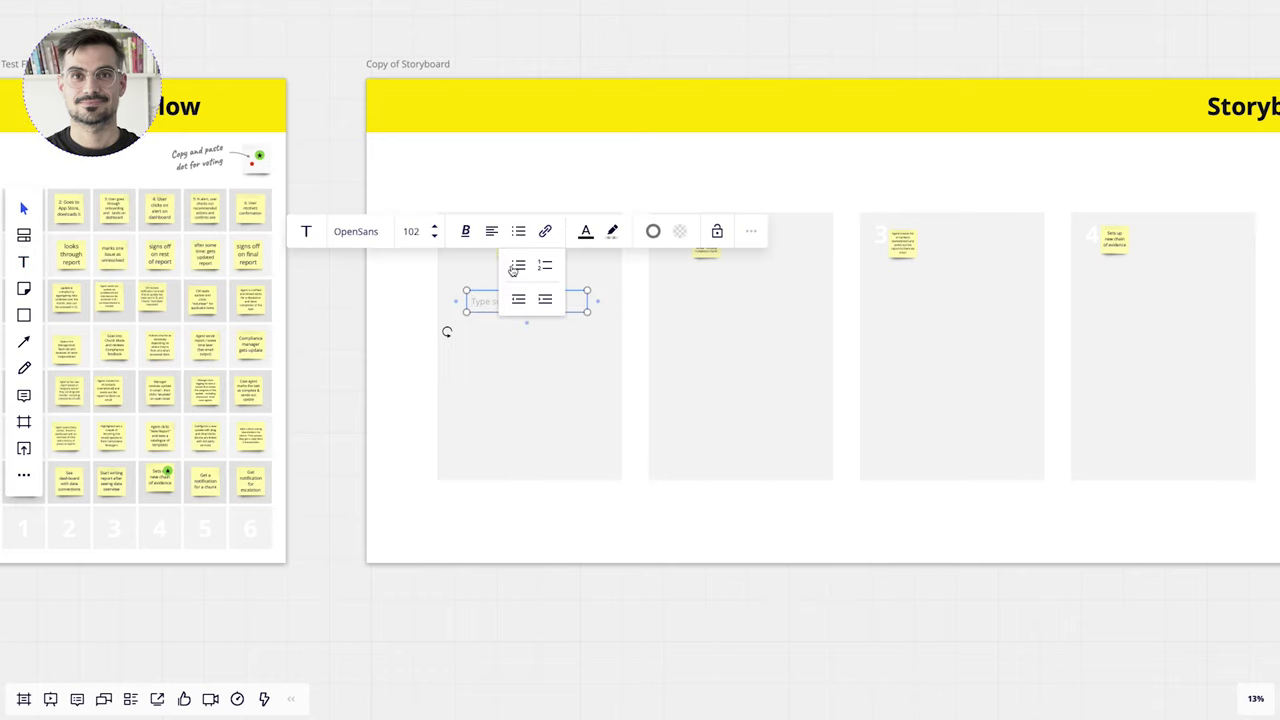
click(520, 271)
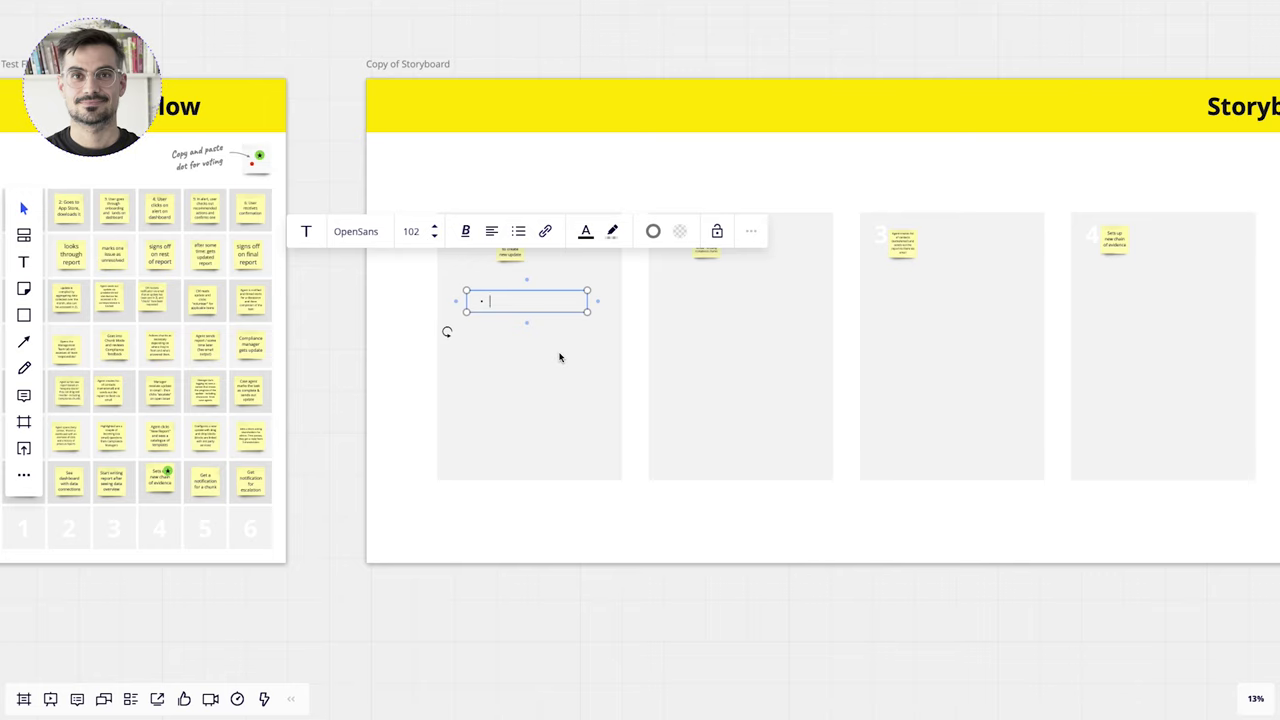
scroll(530, 310, up, 2)
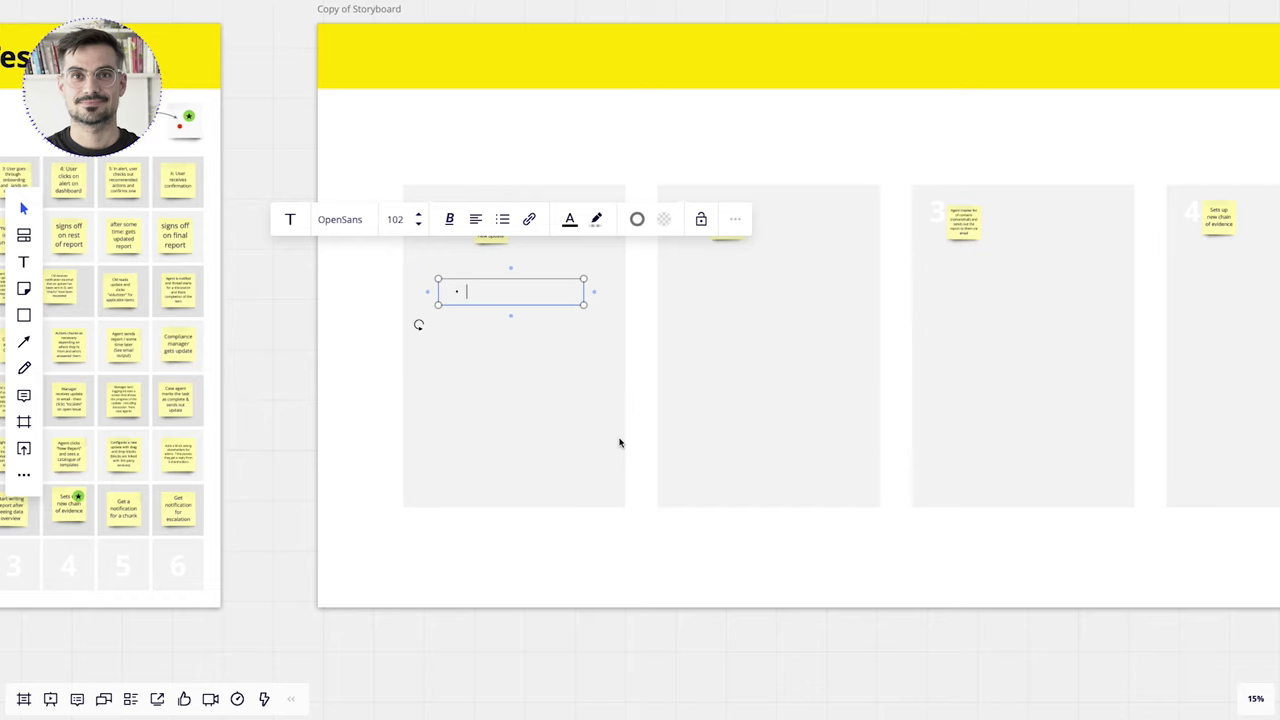
scroll(483, 245, up, 5)
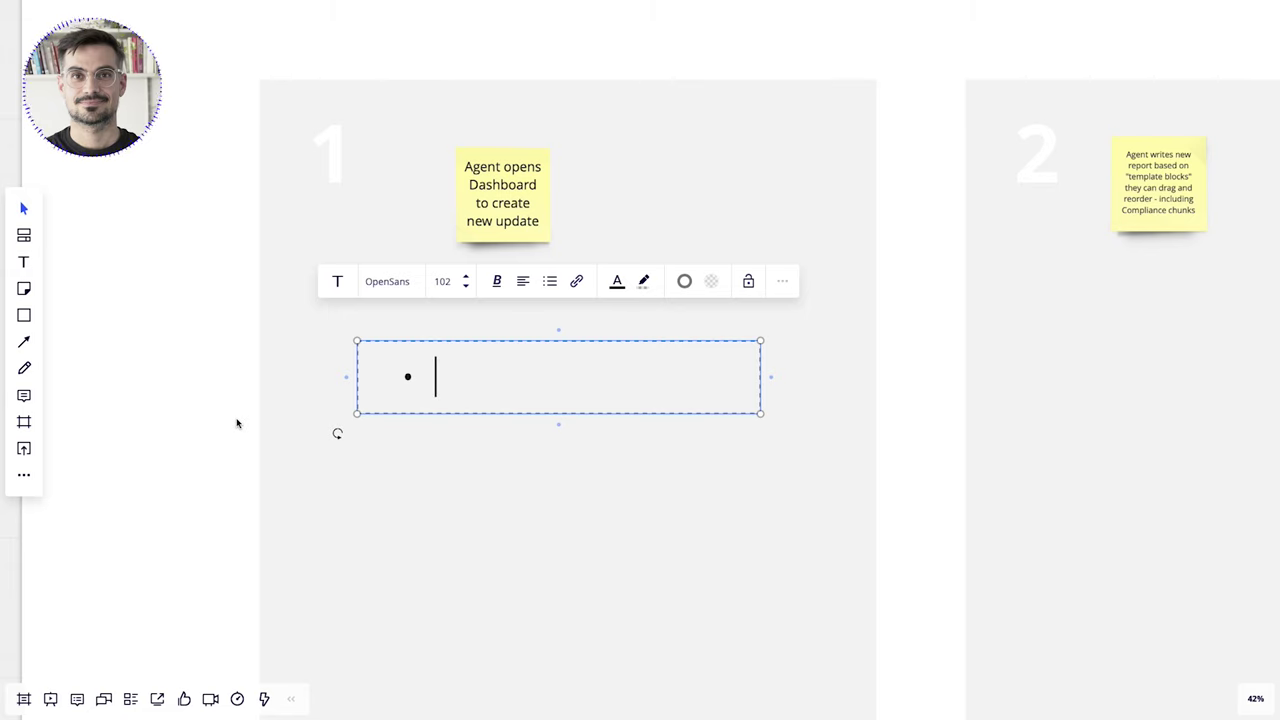
text(Dashboa)
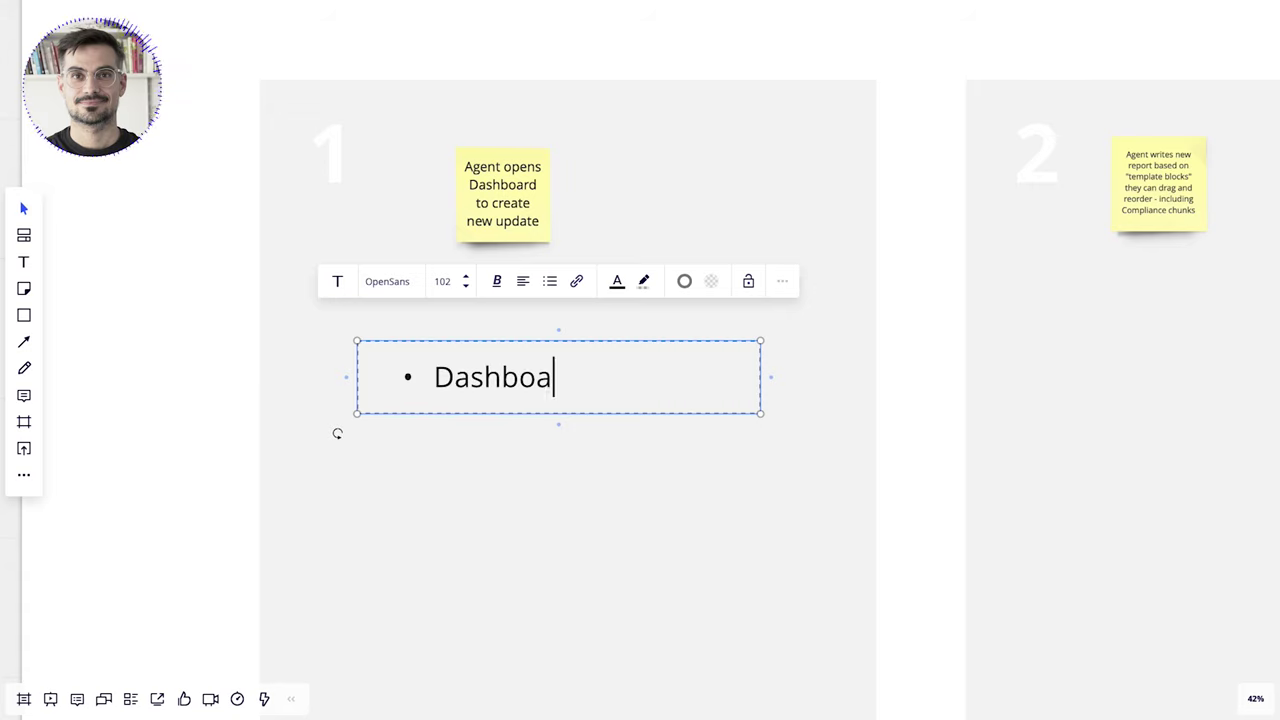
text(rd)
- Add the indented bullets Tiles for new projects, Button "new project" and Settings under Dashboard, plus one empty bullet
key(Return)
key(Tab)
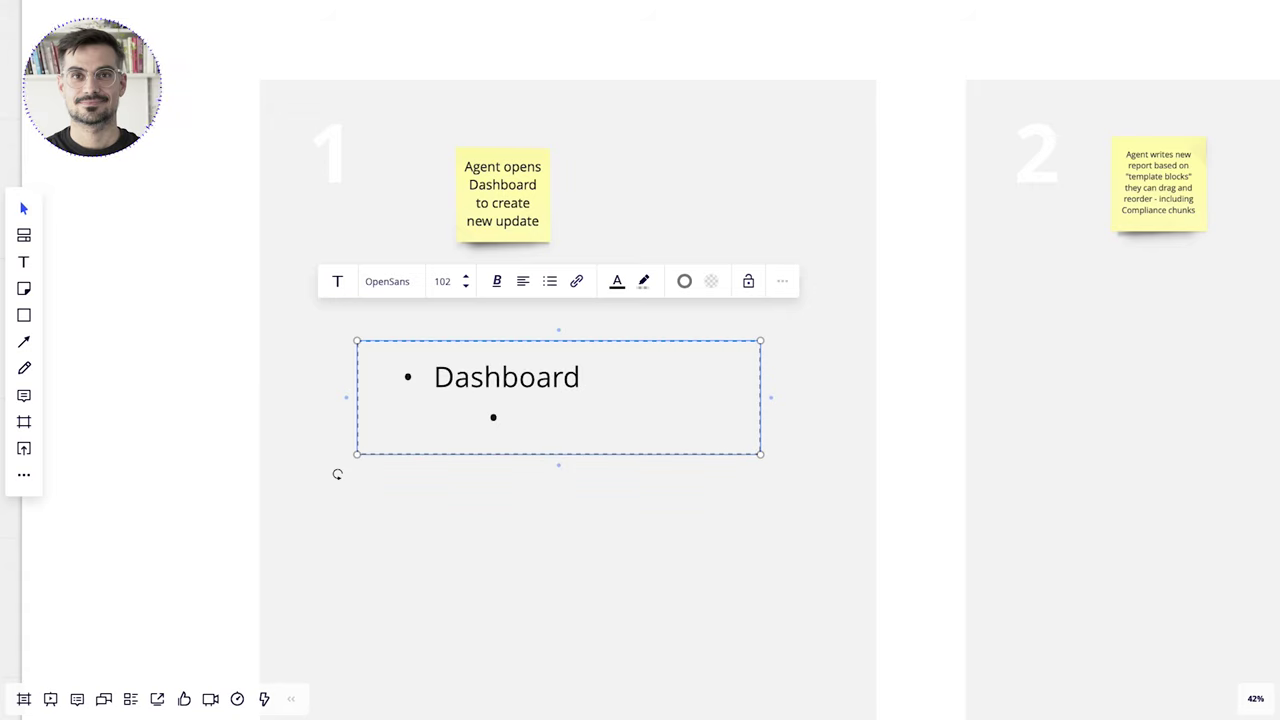
text(d)
key(BackSpace)
text(Tiles for new projects)
key(Return)
text(Button "new pro)
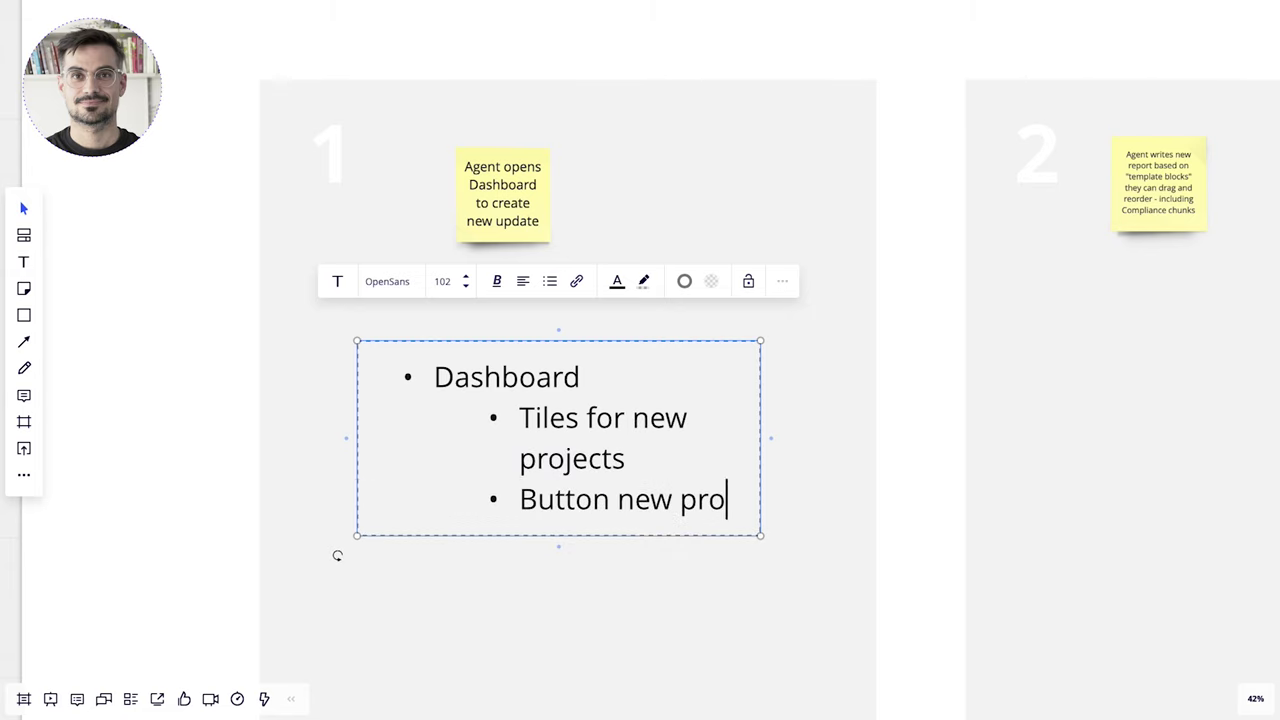
text(ject)
key(ctrl+Left)
key(ctrl+Left)
text(")
key(End)
text(")
key(Return)
text(Settings)
key(Return)
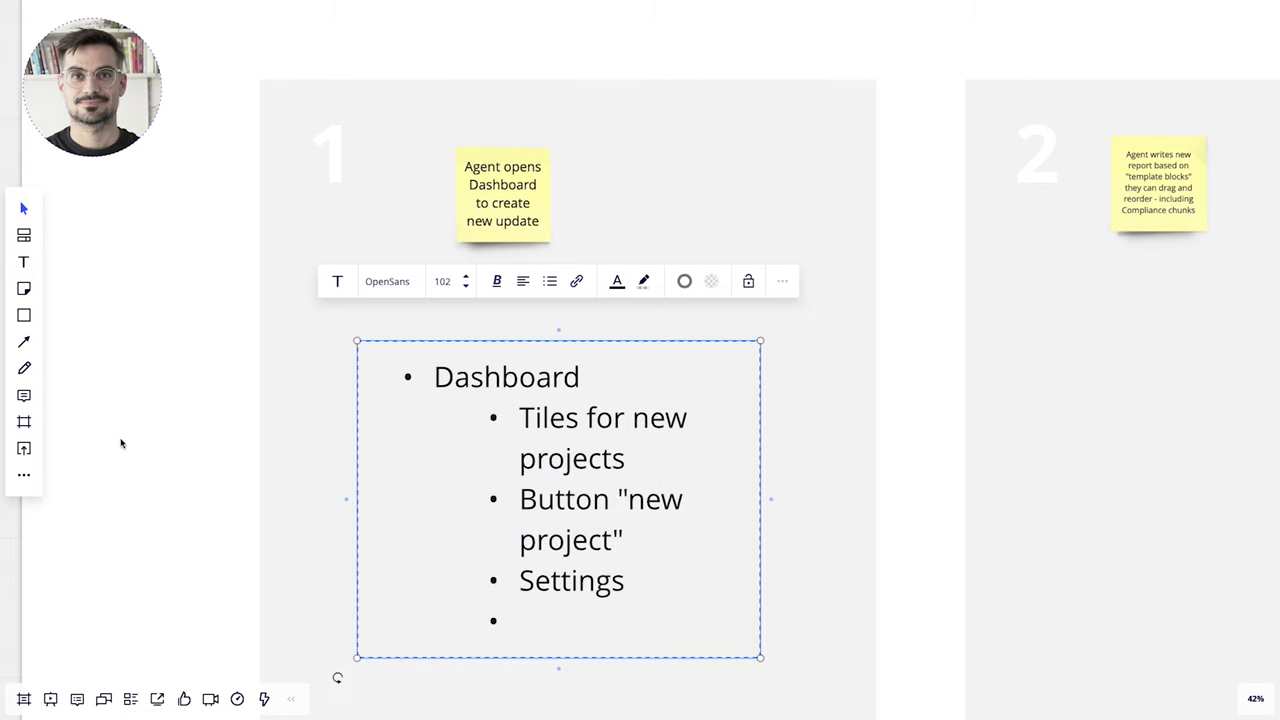
click(180, 530)
- Copy the Agentopia sketch photo from the Concept Gallery and paste it into Storyboard panel 1
scroll(180, 530, down, 2)
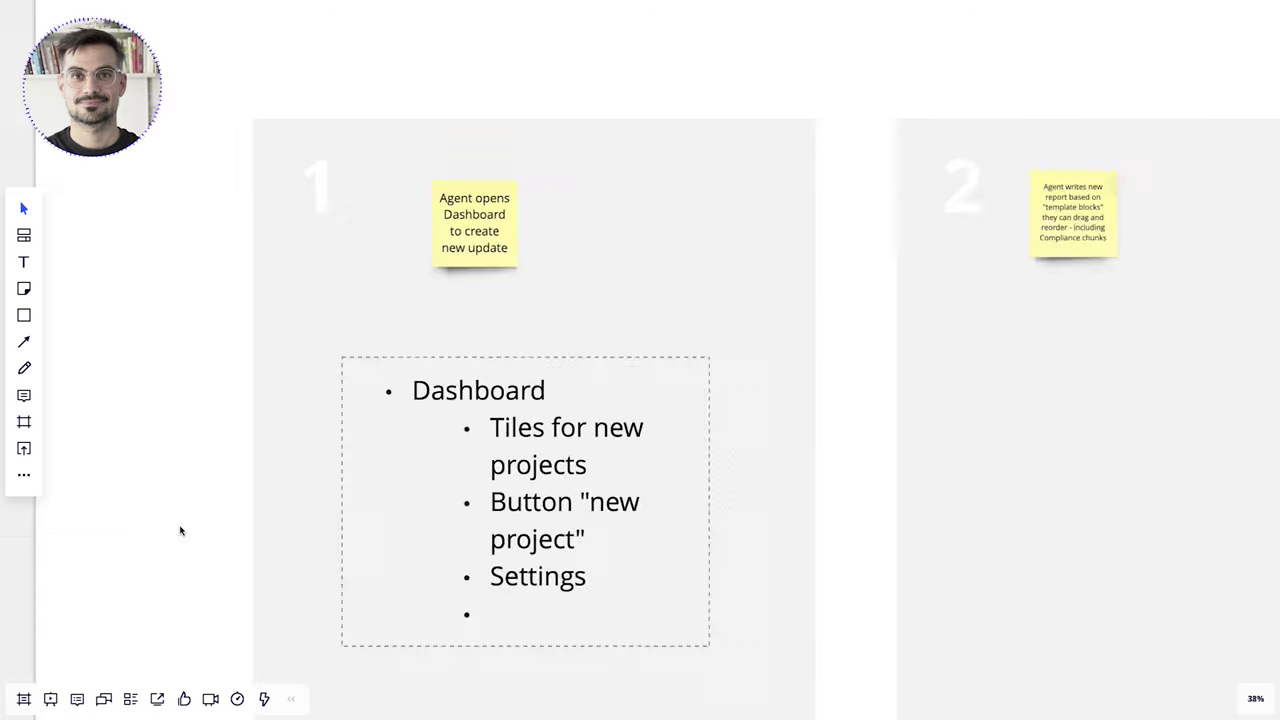
scroll(180, 530, down, 1)
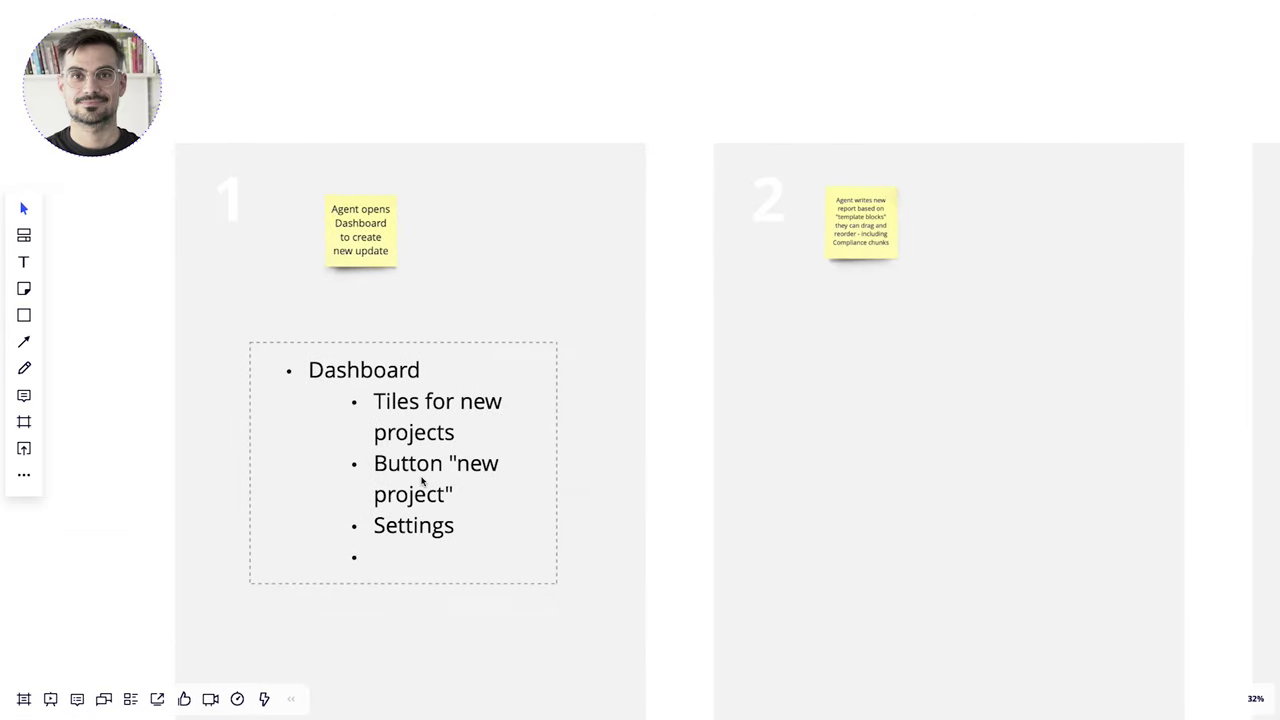
scroll(422, 481, down, 1)
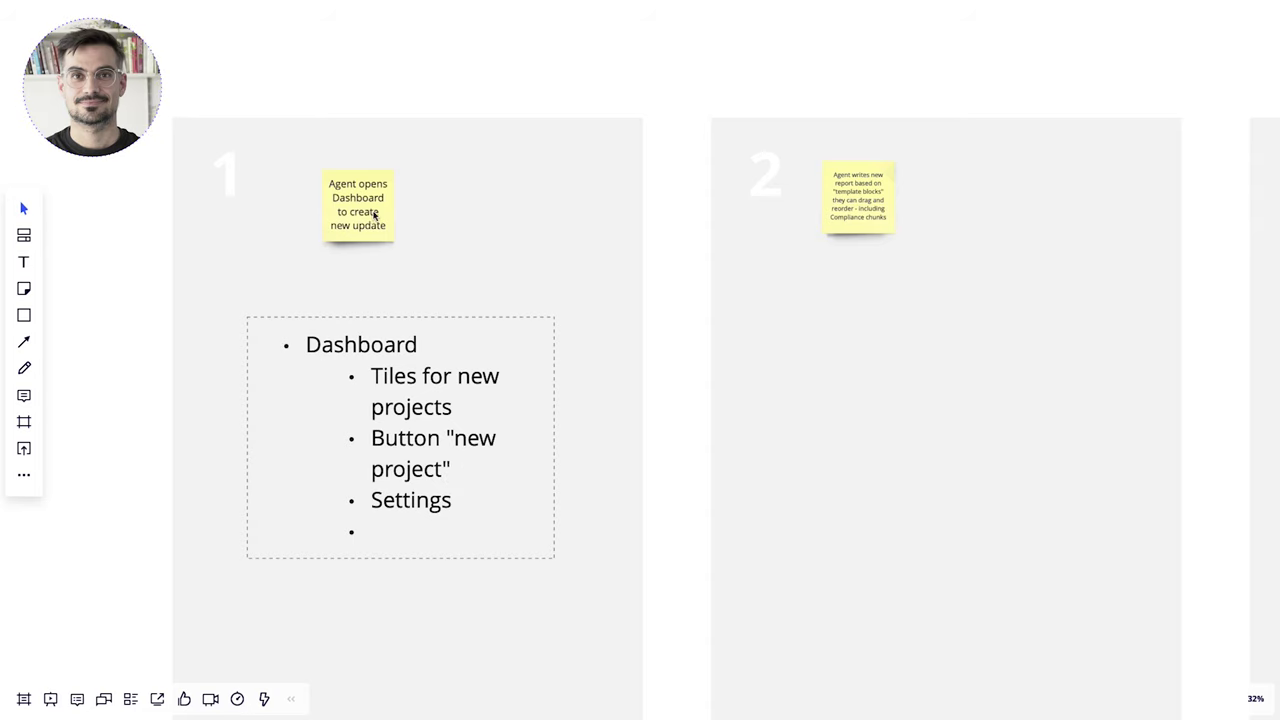
scroll(418, 362, down, 3)
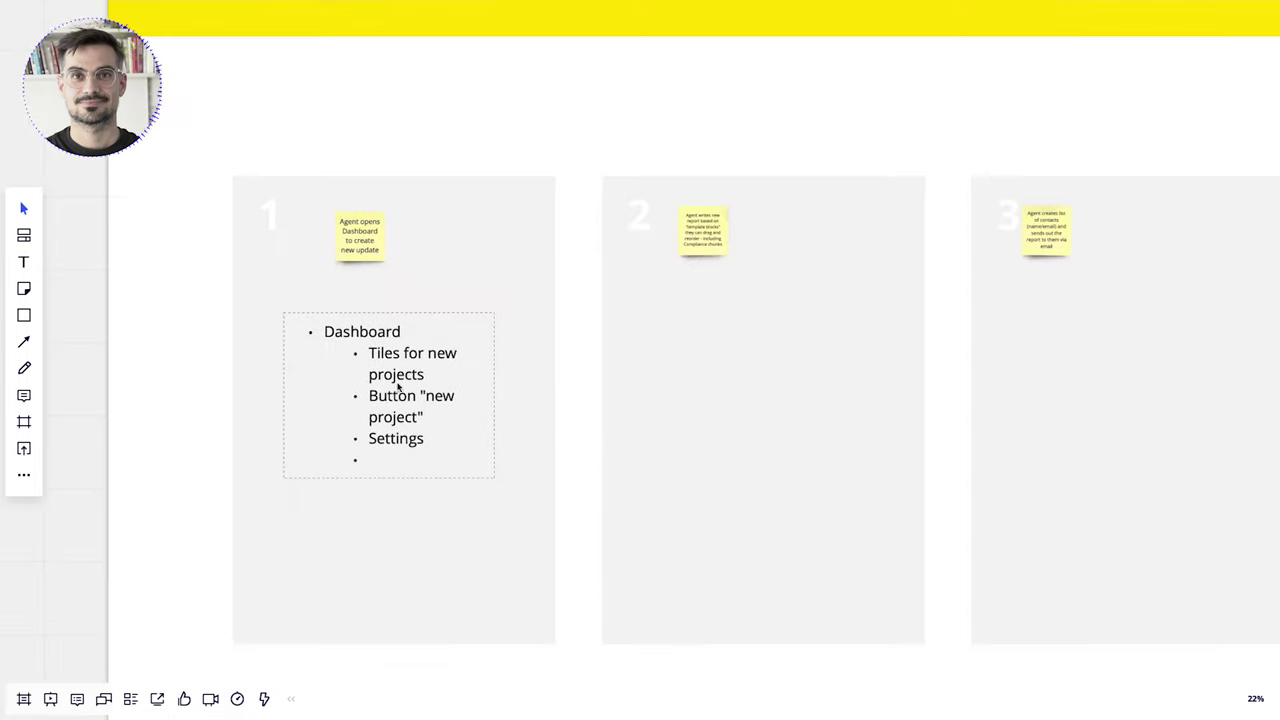
click(405, 392)
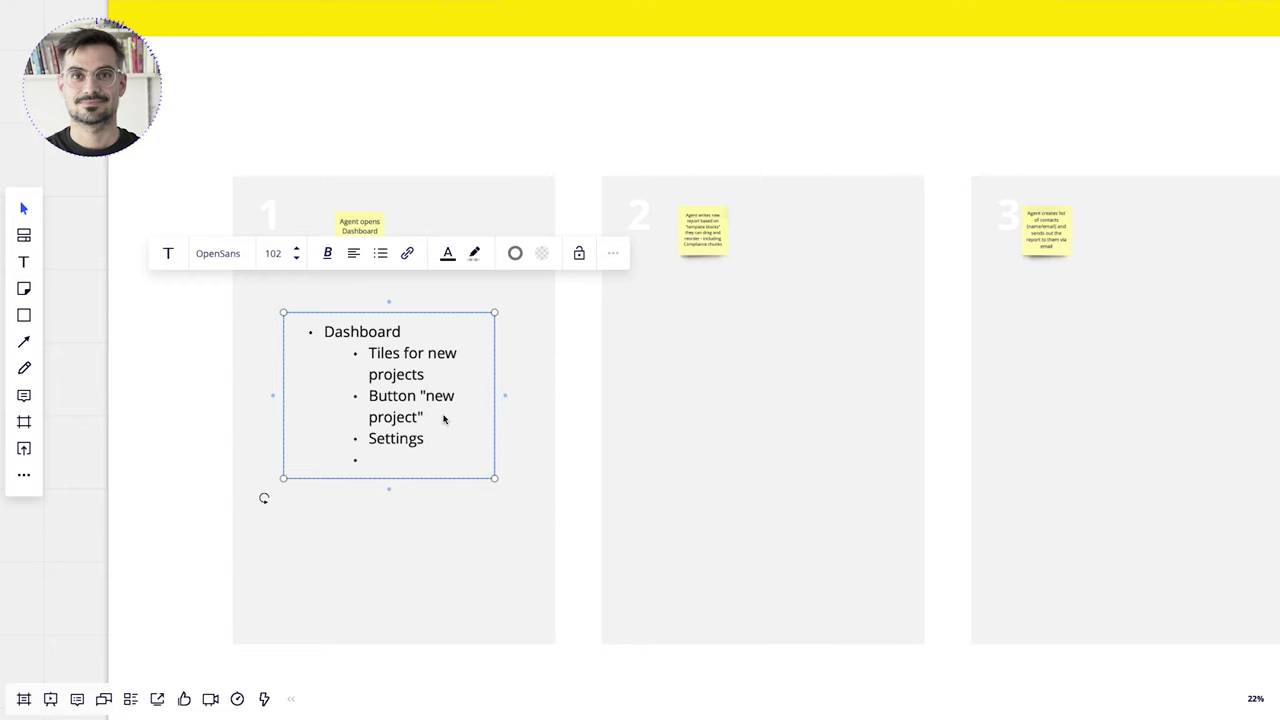
scroll(444, 419, down, 3)
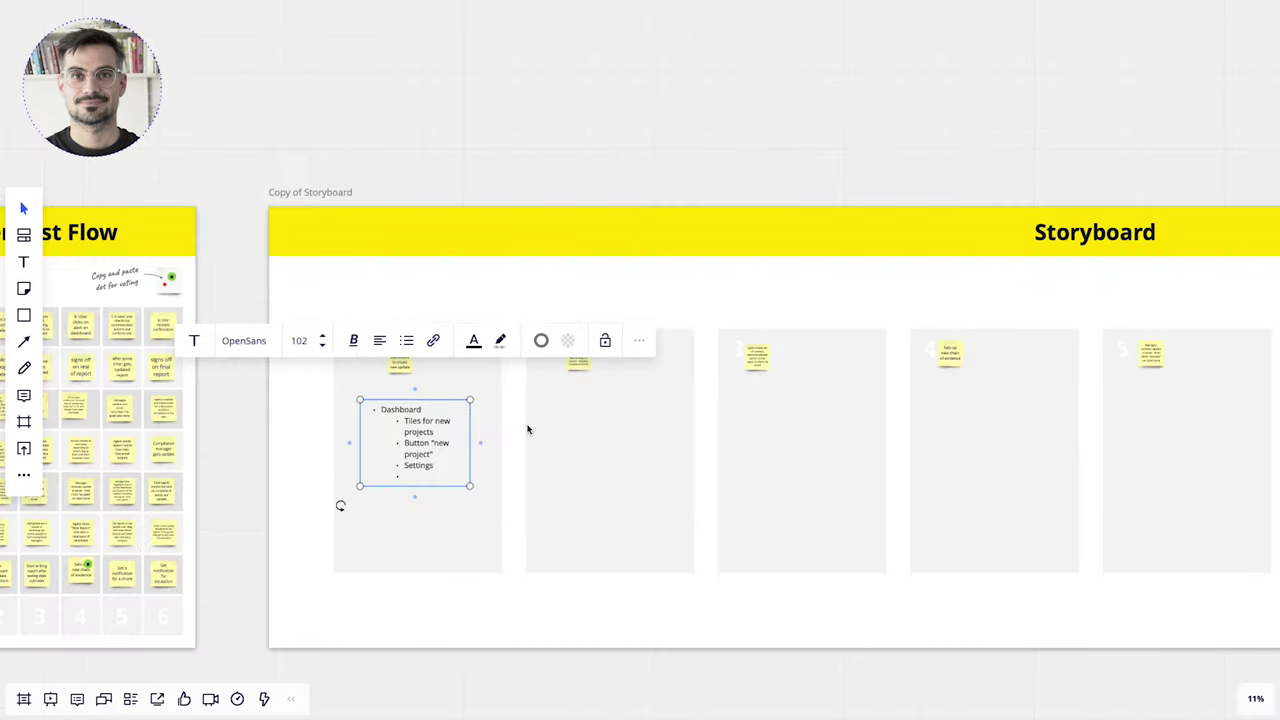
scroll(632, 396, left, 15)
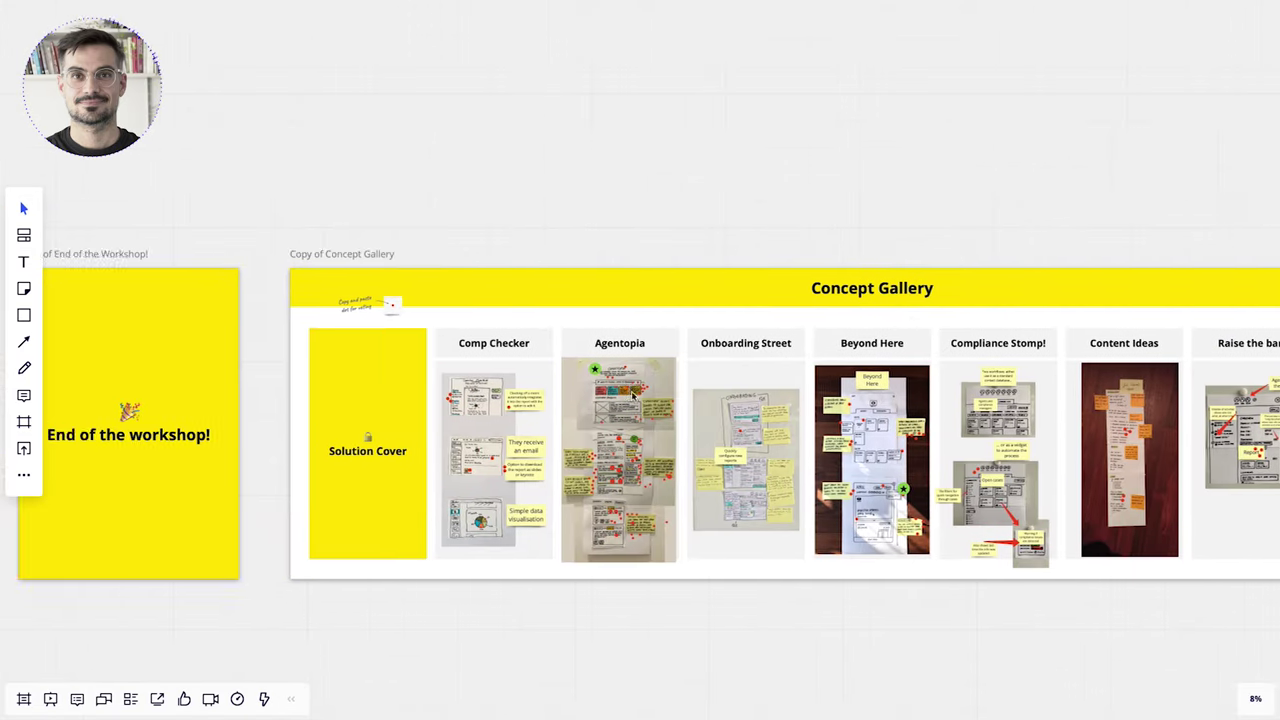
scroll(632, 396, right, 1)
scroll(632, 396, up, 3)
click(451, 455)
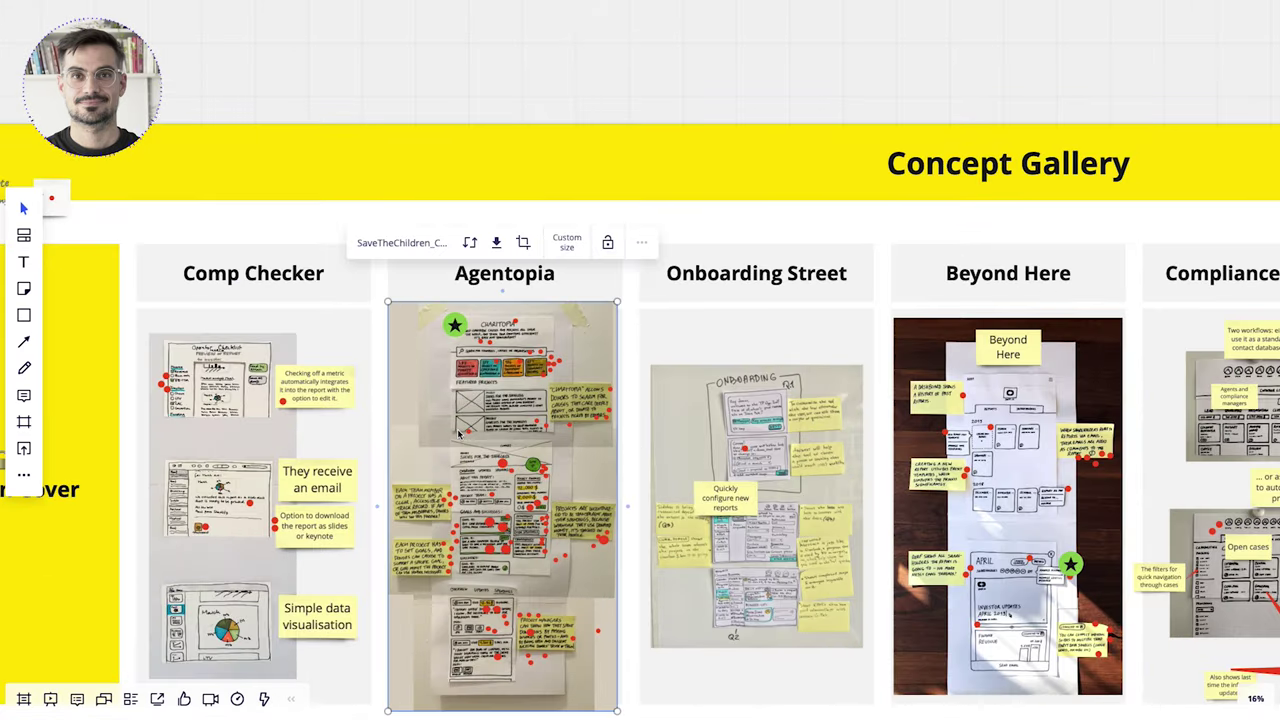
scroll(603, 418, down, 3)
scroll(603, 418, right, 12)
scroll(603, 418, down, 1)
scroll(603, 417, up, 2)
key(ctrl+v)
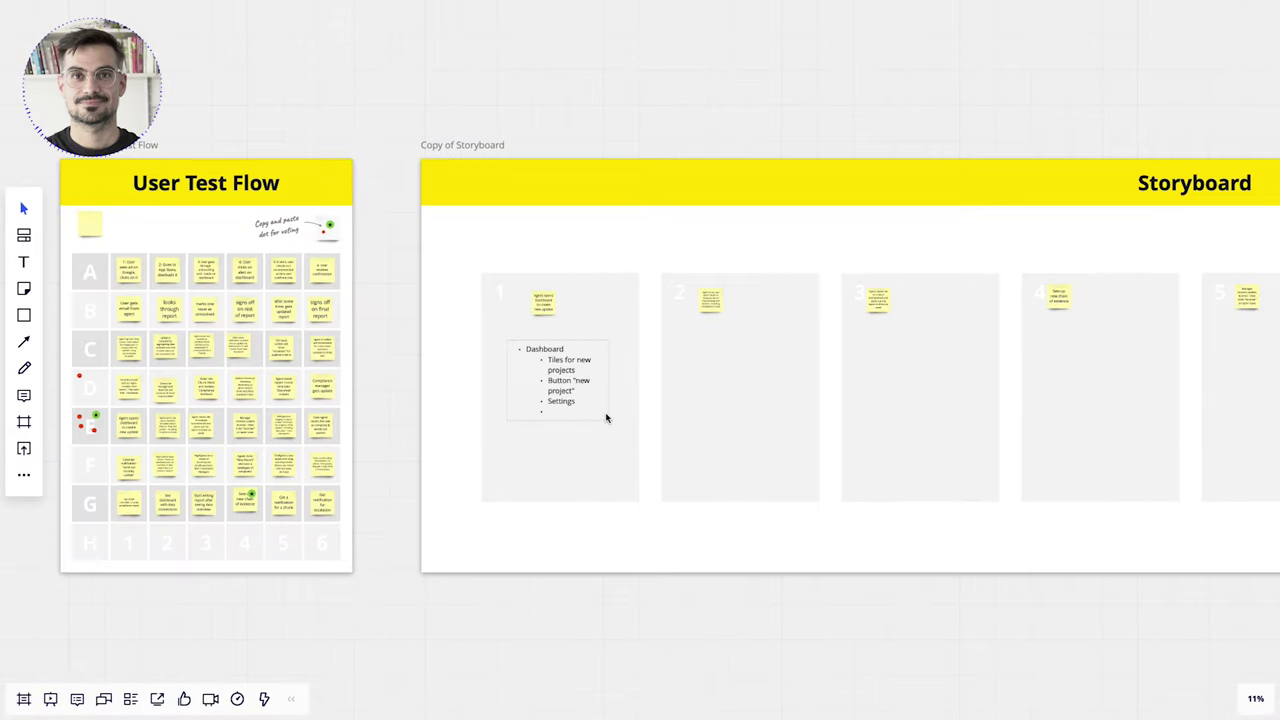
- Crop the pasted Agentopia sketch to the search bar, the four coloured project tiles and the Featured Projects list
double_click(644, 362)
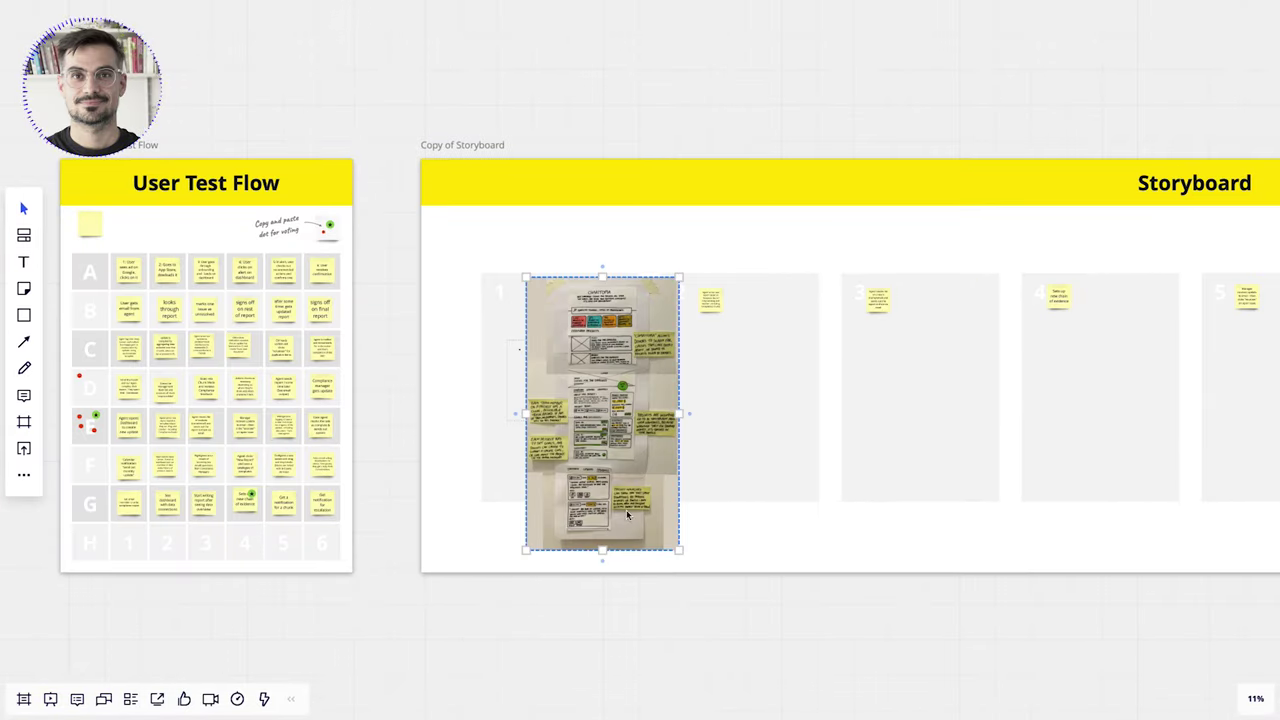
drag(604, 553, 604, 368)
drag(603, 277, 603, 307)
drag(521, 337, 560, 338)
mouse_move(683, 338)
mouse_down()
mouse_move(640, 338)
mouse_move(559, 443)
mouse_up()
key(Return)
- Centre the cropped Agentopia sketch beneath the Dashboard bullet list in Storyboard panel 1
scroll(559, 443, up, 5)
scroll(546, 461, right, 2)
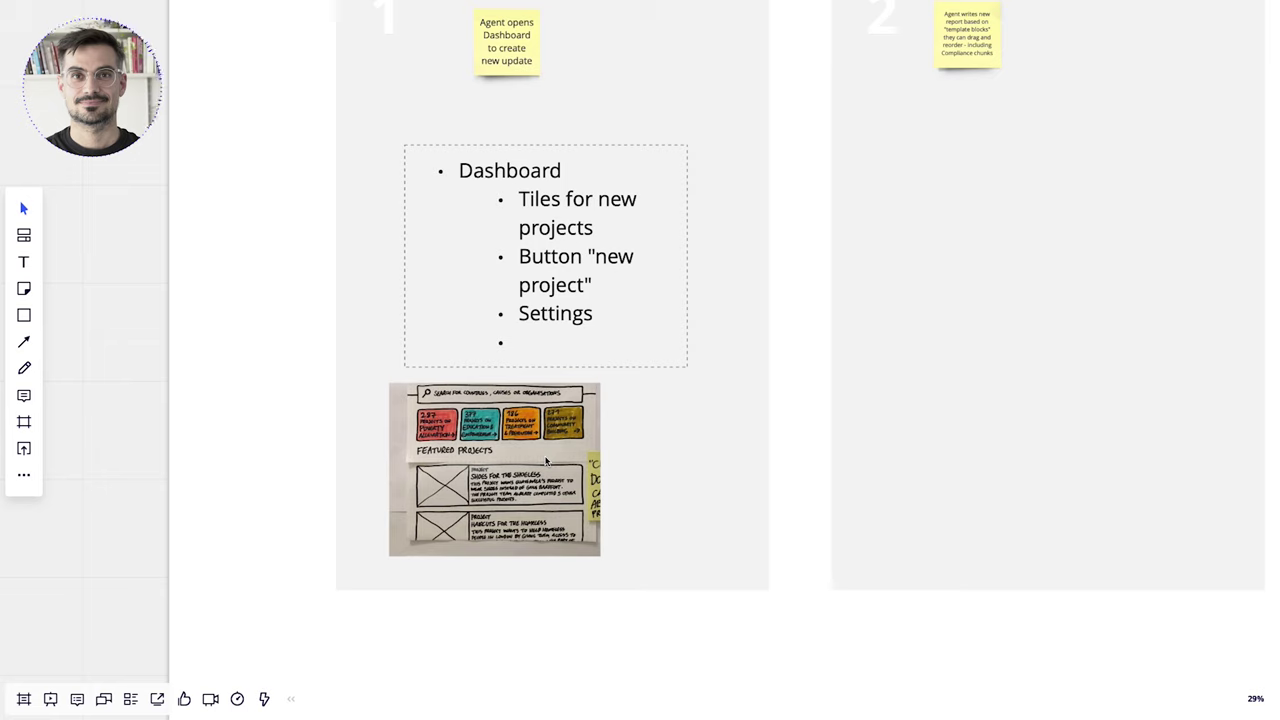
scroll(546, 461, right, 2)
mouse_move(549, 468)
mouse_down()
mouse_move(574, 473)
mouse_move(518, 488)
mouse_up()
scroll(574, 473, right, 2)
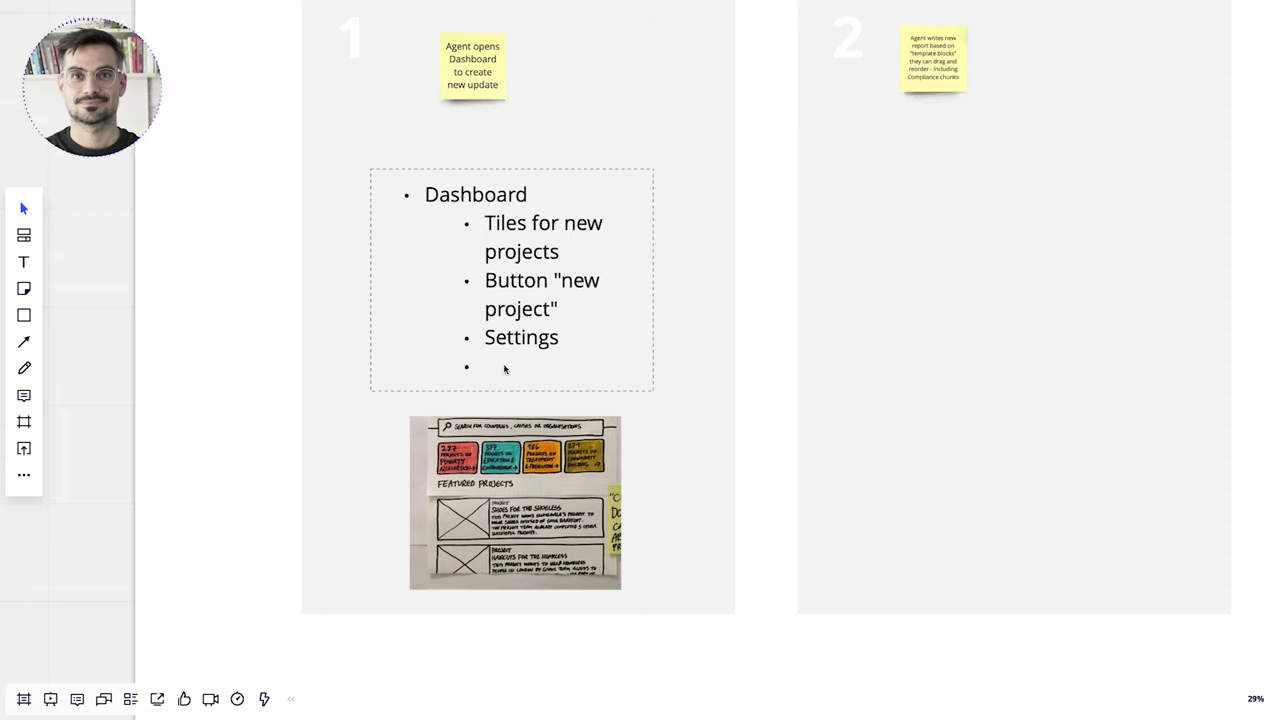
- Place a copy of panel 1's sticky note over the cropped sketch's left edge and change its text to "Change headline to..."
mouse_move(440, 160)
mouse_down()
mouse_move(369, 434)
mouse_move(410, 474)
mouse_up()
double_click(412, 476)
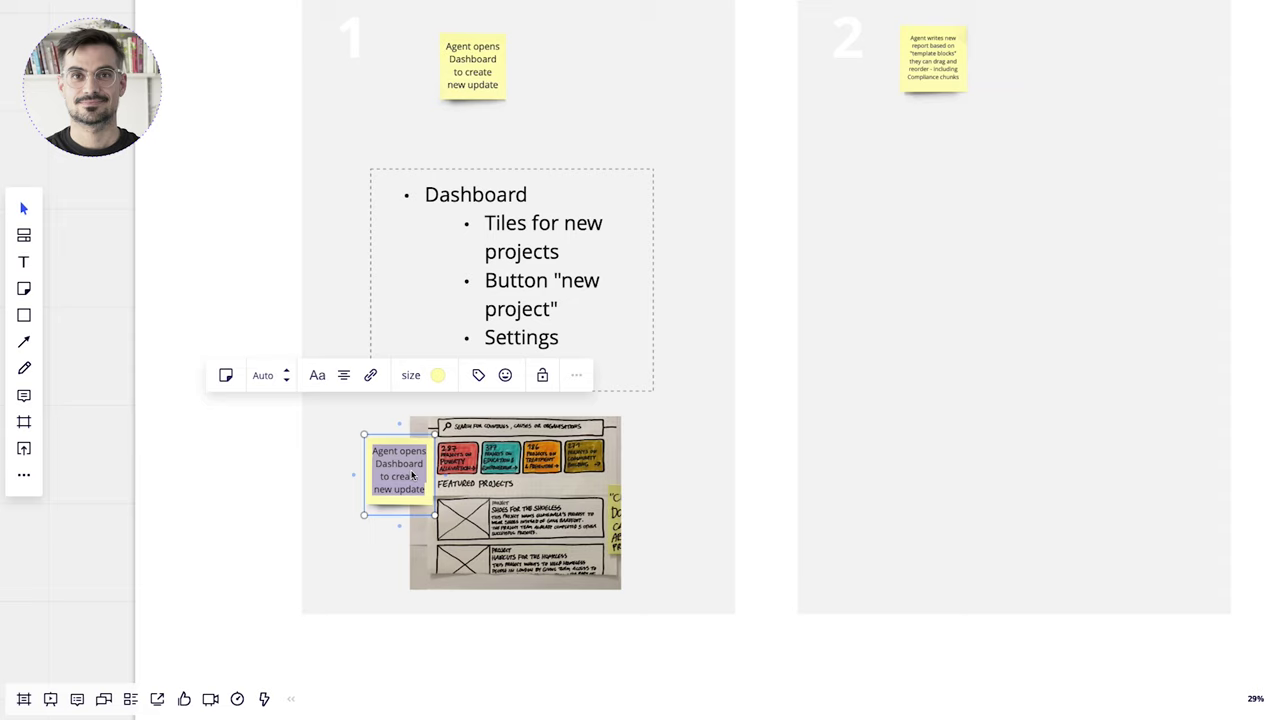
text(Change headline to...)
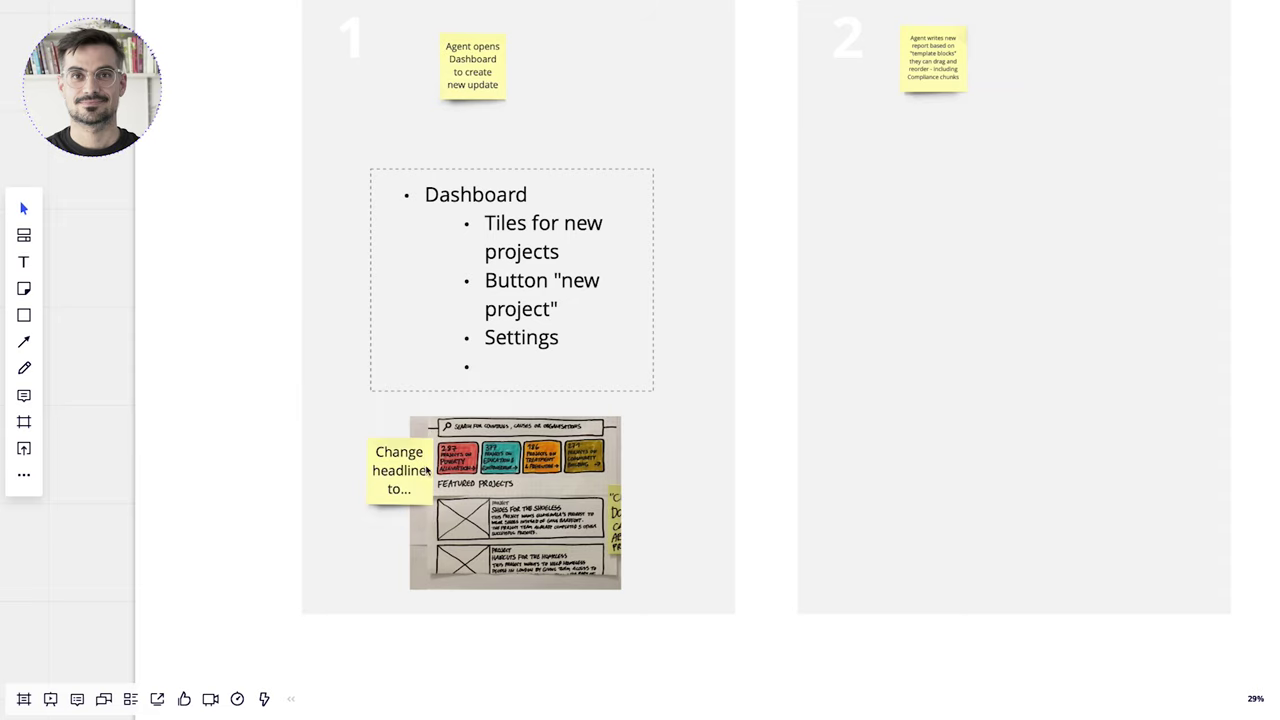
- Draw an arrow with a solid arrowhead from the "Change headline to..." sticky note to the sketch's Featured Projects headline
click(24, 341)
drag(398, 474, 470, 488)
click(391, 416)
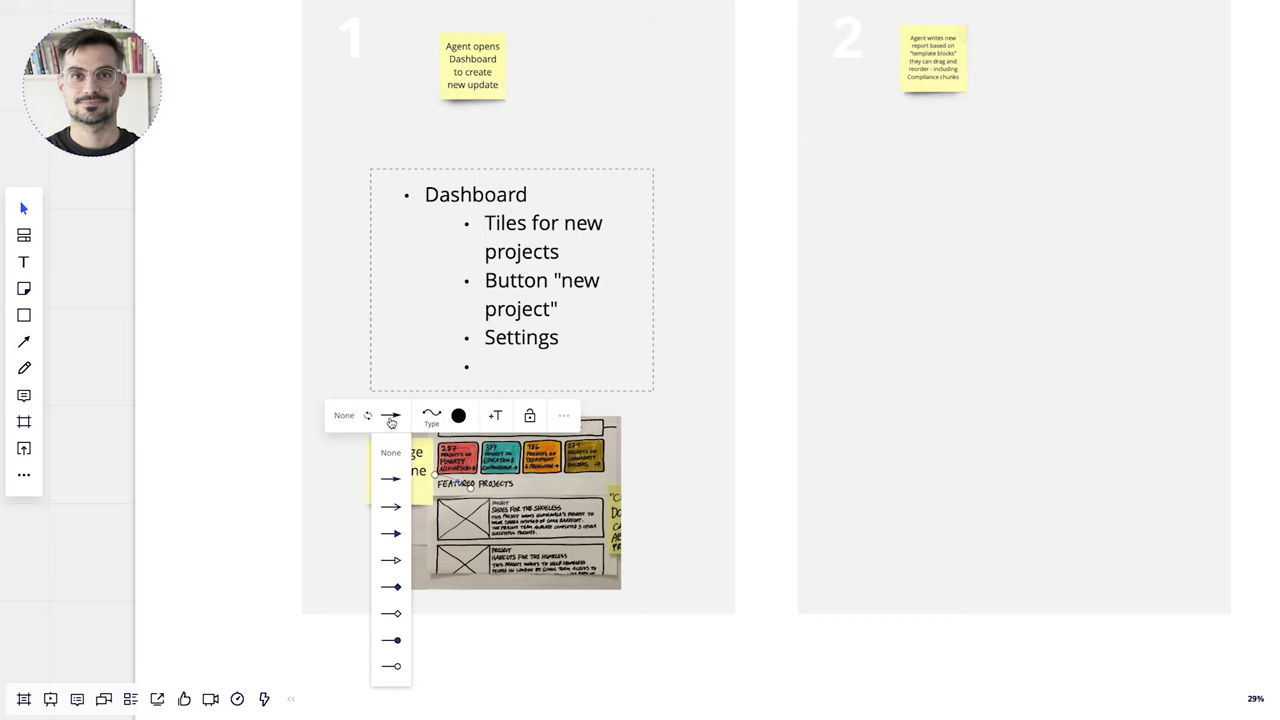
click(391, 533)
- Draw a wide unfilled rectangle across the upper part of Storyboard panel 2 and label it "Navigation bar"
scroll(591, 267, down, 2)
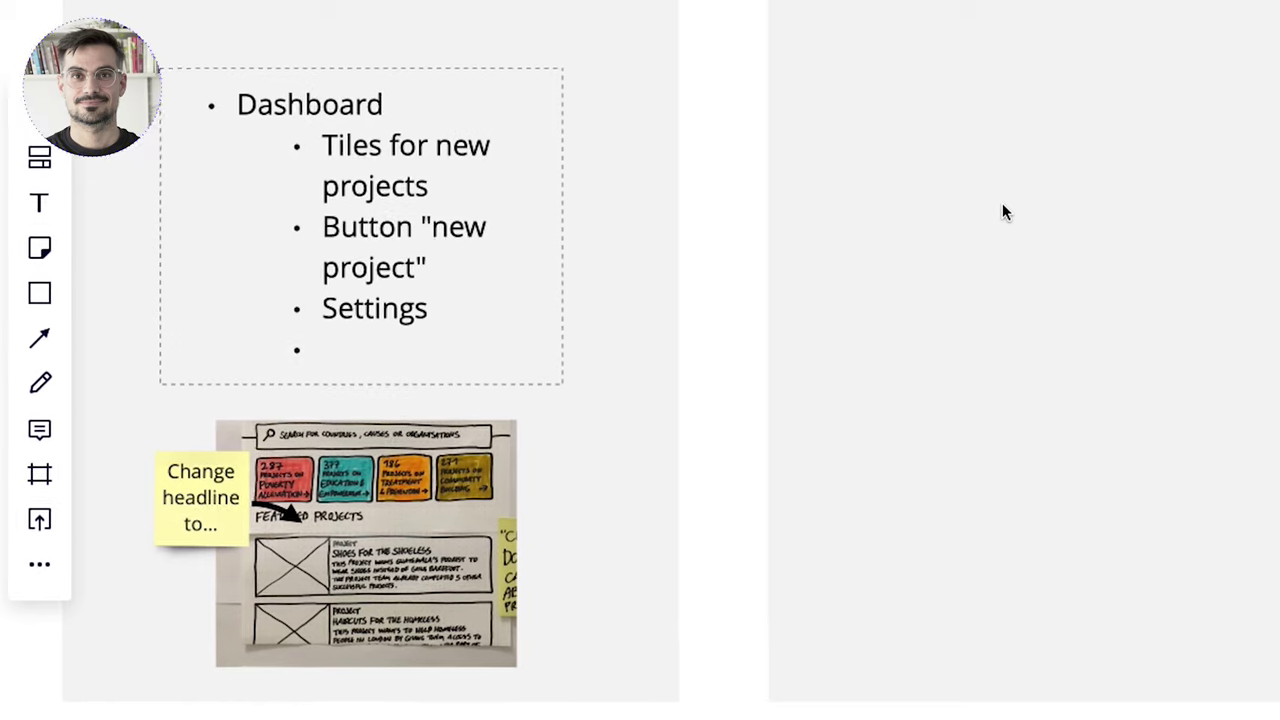
click(40, 293)
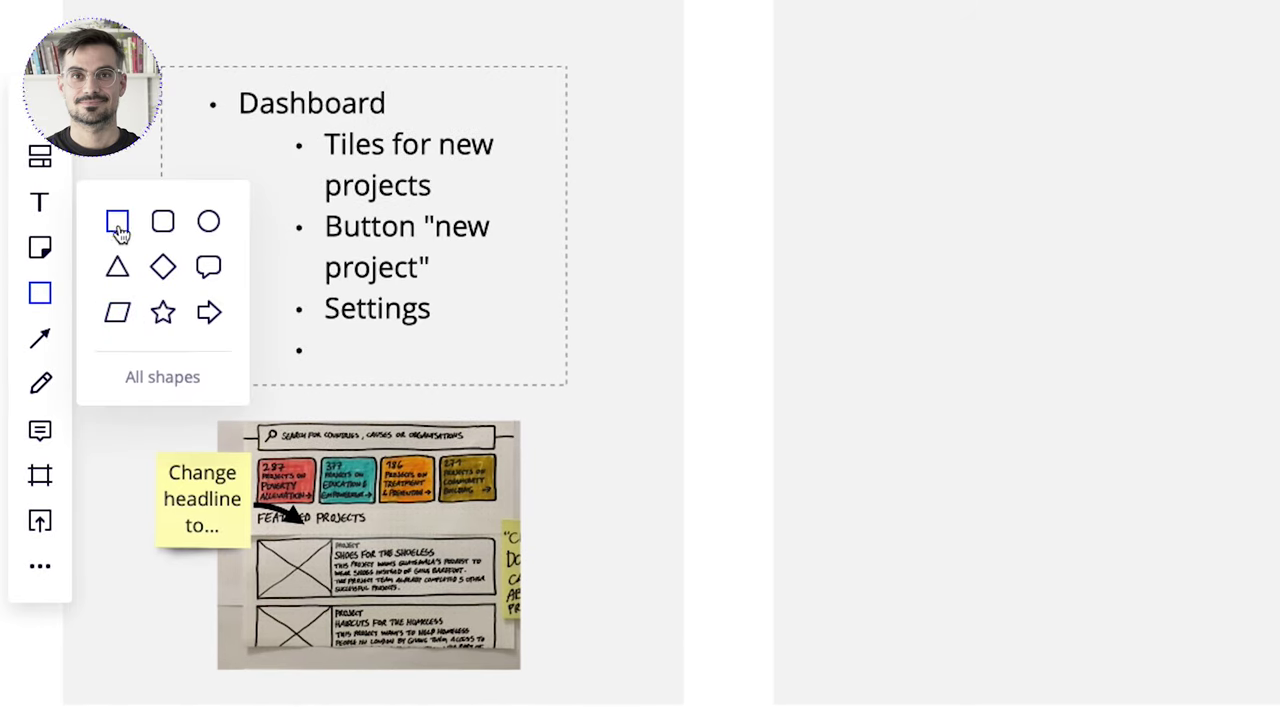
click(117, 221)
mouse_move(497, 141)
mouse_down()
mouse_move(729, 241)
mouse_move(787, 199)
mouse_up()
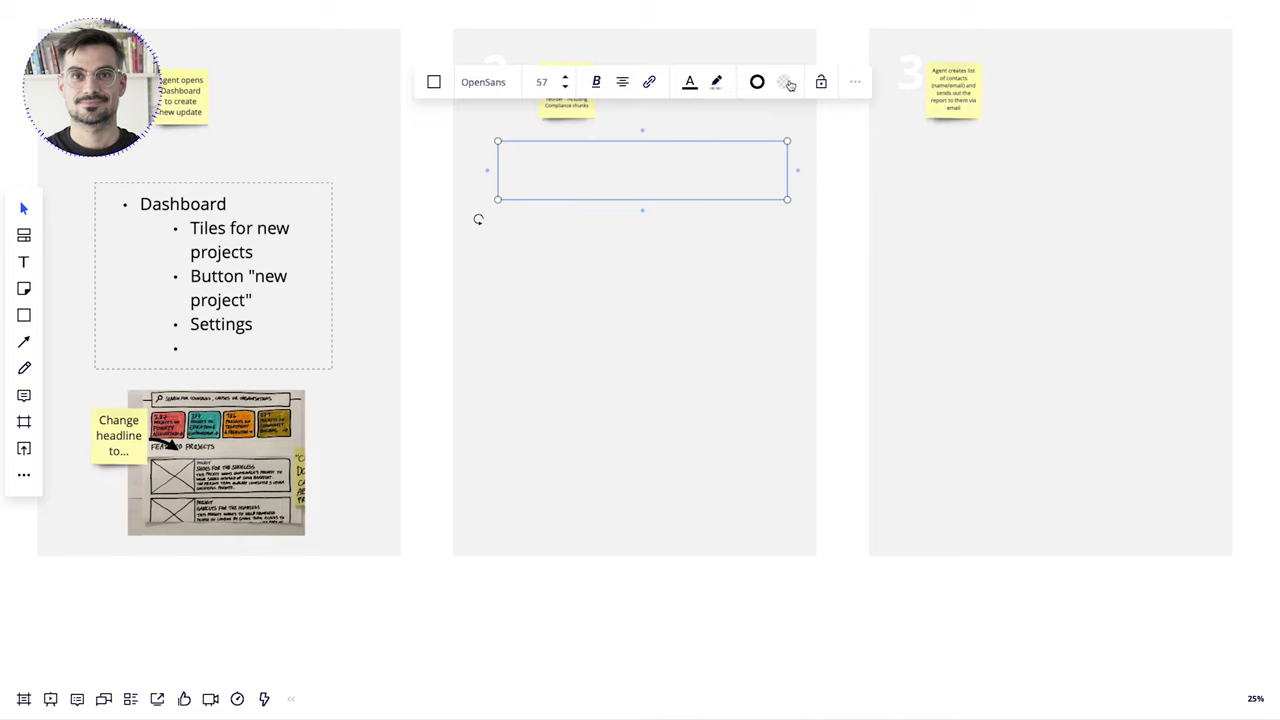
click(784, 83)
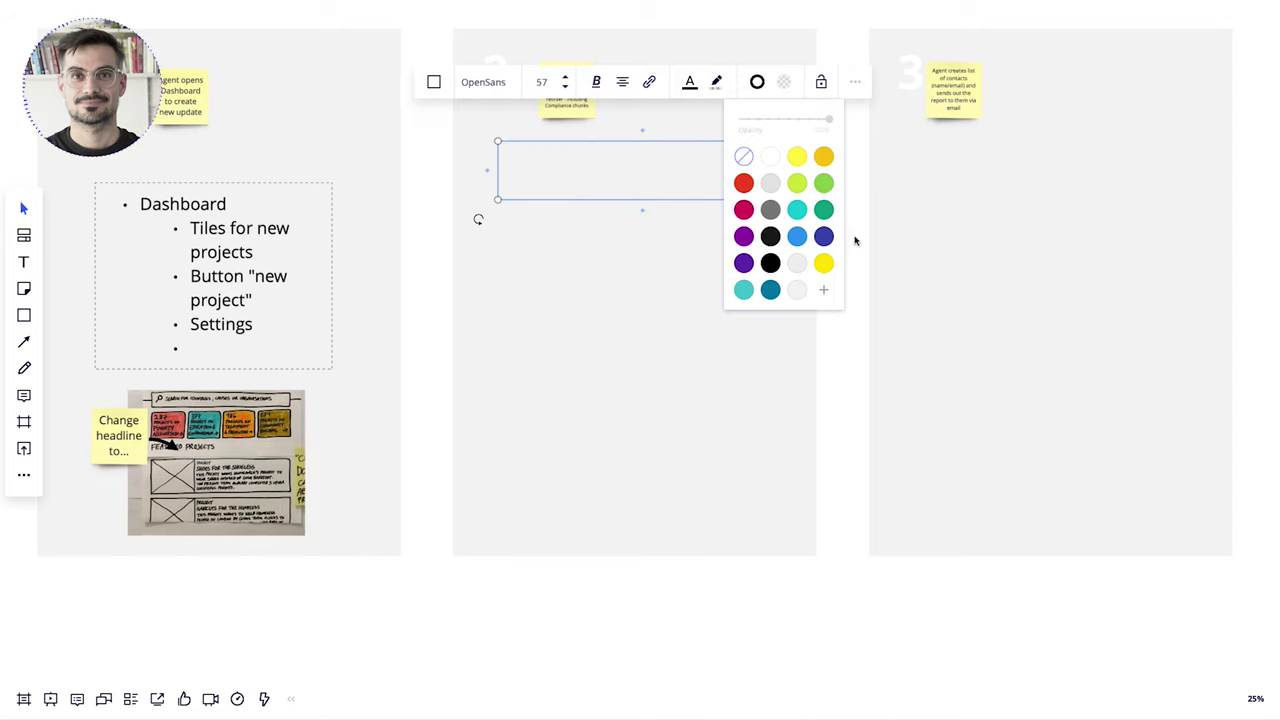
click(673, 171)
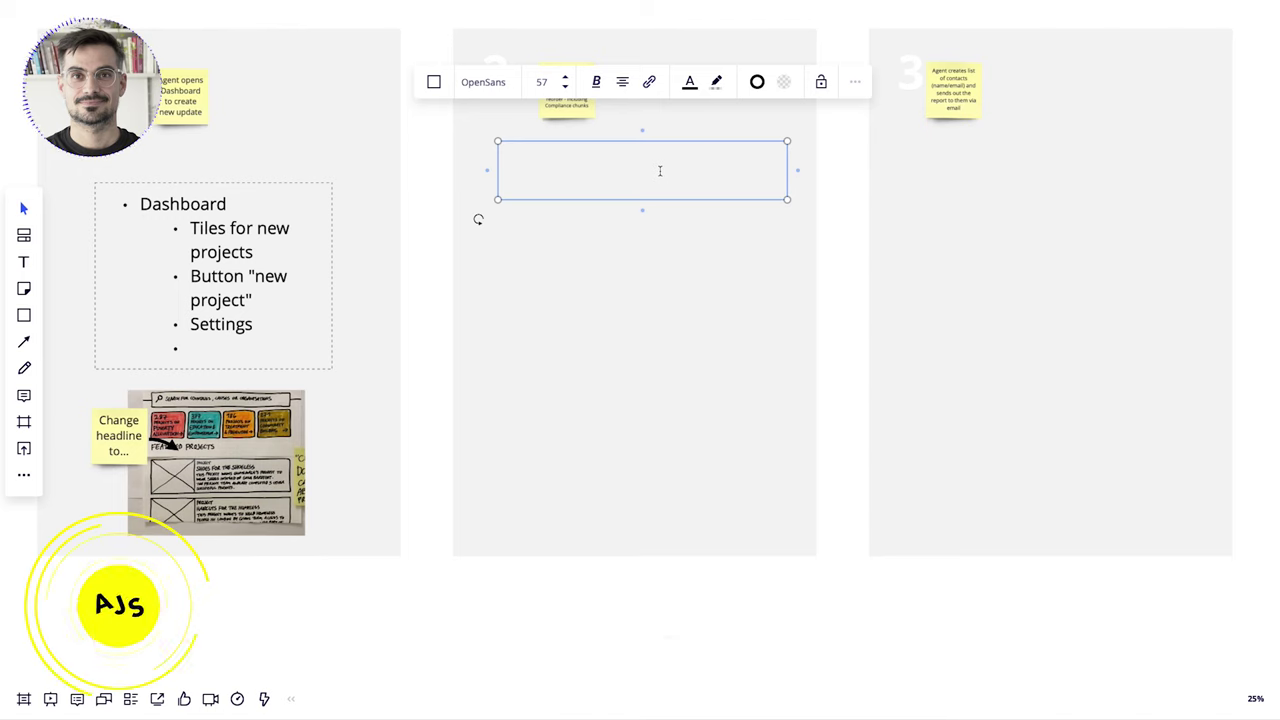
text(Navigation bar)
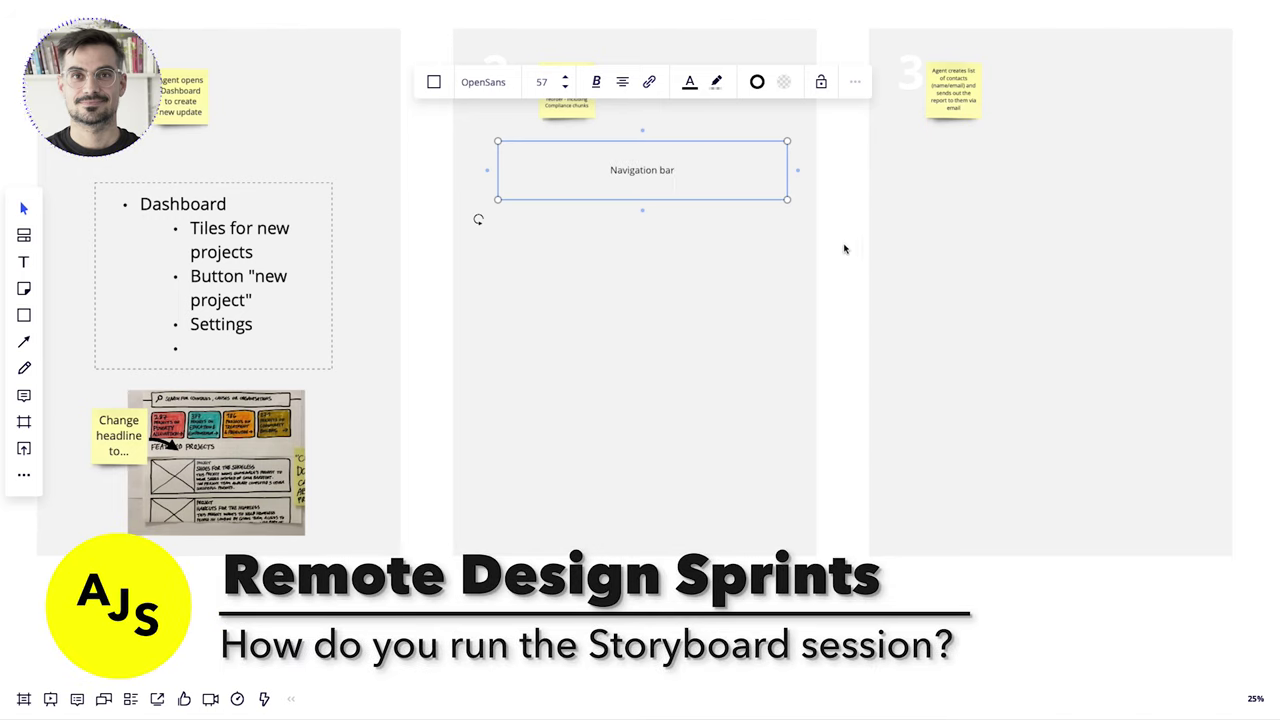
- Move the navigation bar box to the lower part of panel 2 and add a small copy labelled "Dashboard" inside its left end
drag(738, 196, 728, 505)
key(ctrl+d)
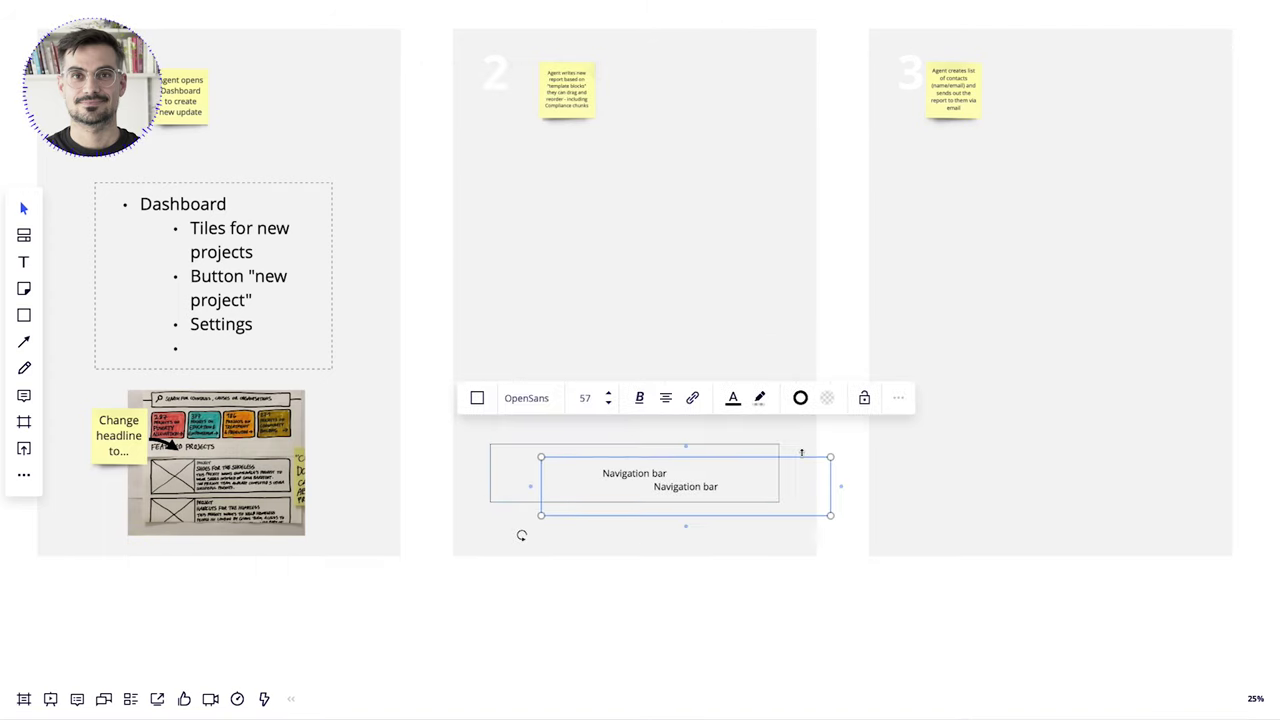
drag(830, 456, 530, 483)
double_click(529, 484)
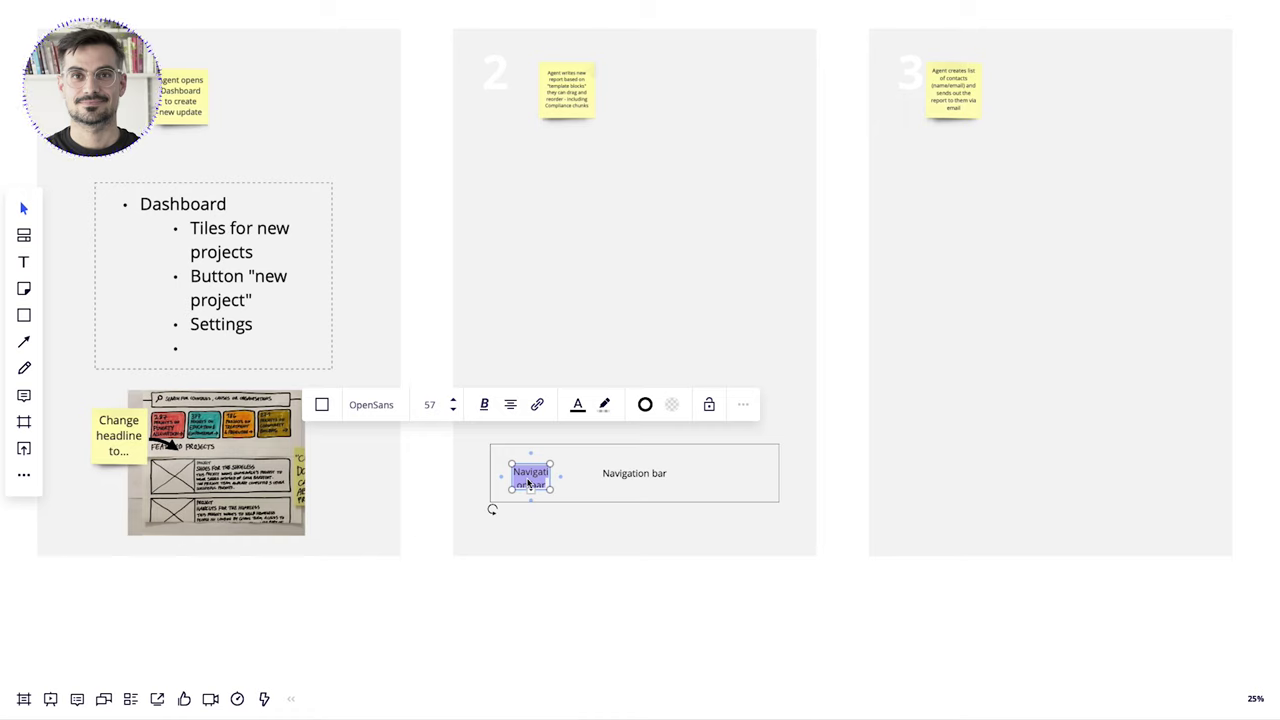
text(H)
text(ashboard)
mouse_move(557, 477)
mouse_down()
mouse_move(569, 476)
mouse_move(544, 477)
mouse_up()
click(572, 615)
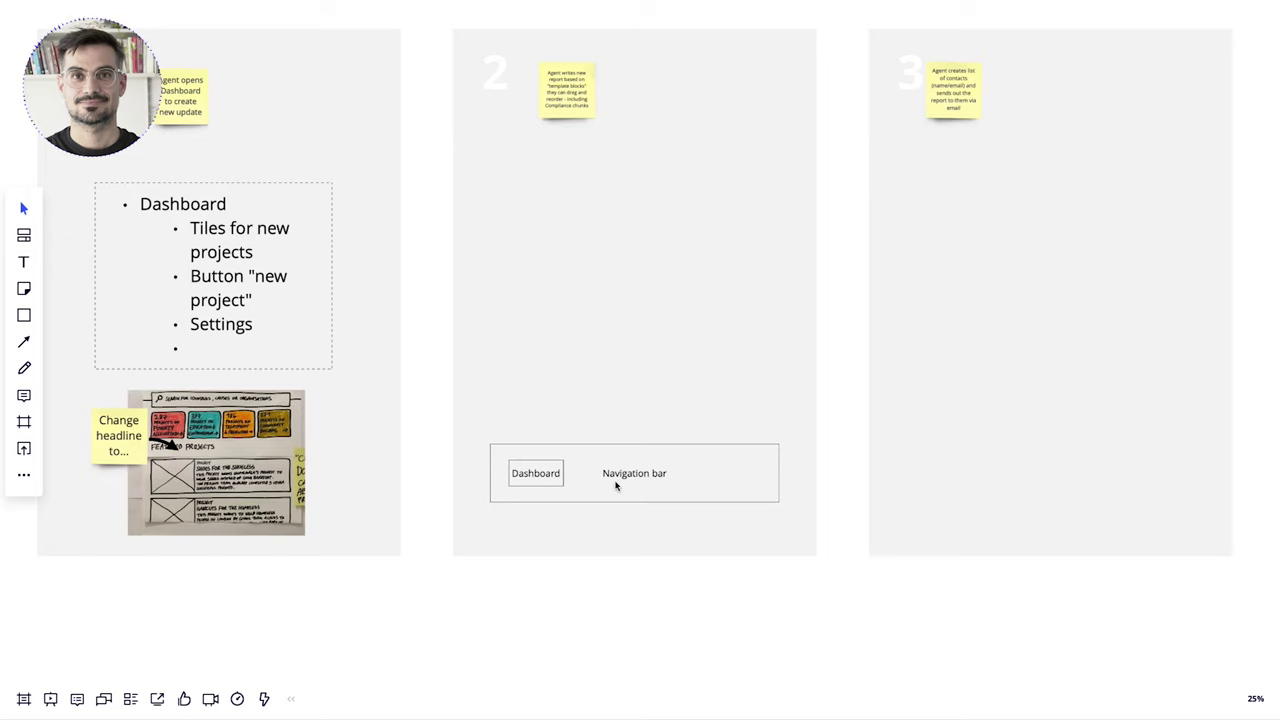
- Insert a Popup wireframe element in the middle of Storyboard panel 2 and enlarge it to about the width of the bullet list box
scroll(616, 486, down, 3)
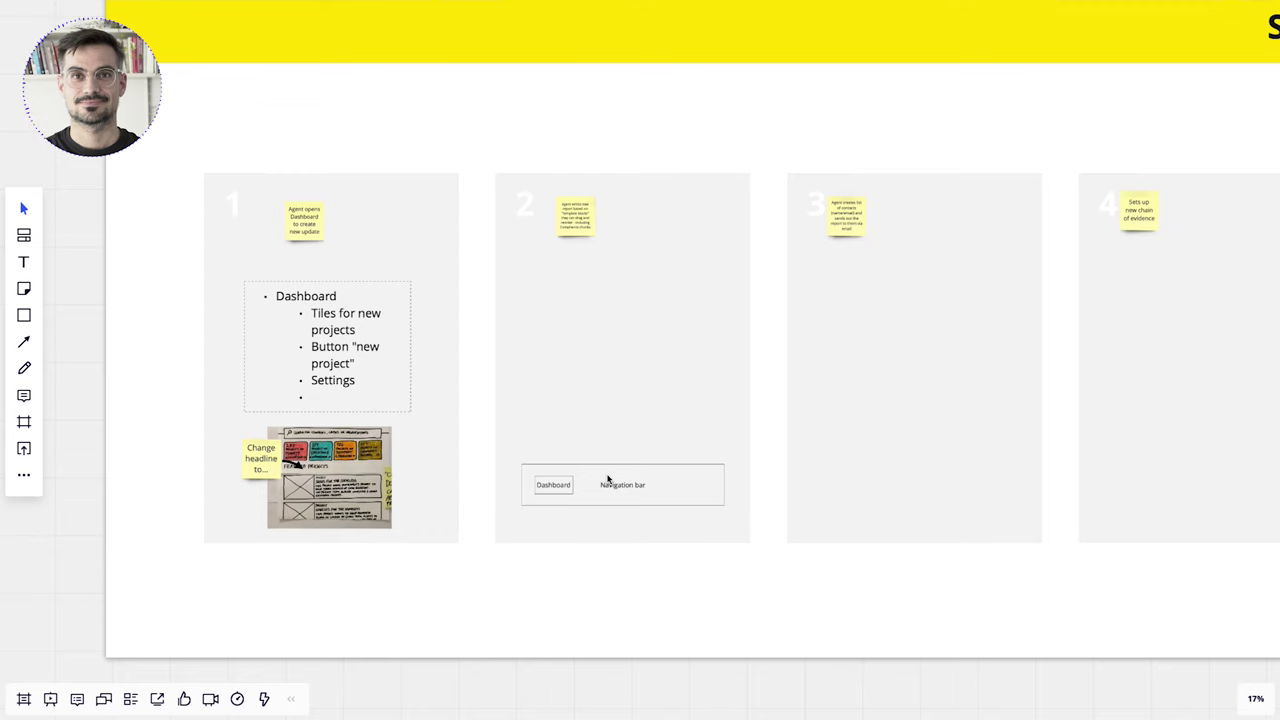
scroll(601, 404, up, 2)
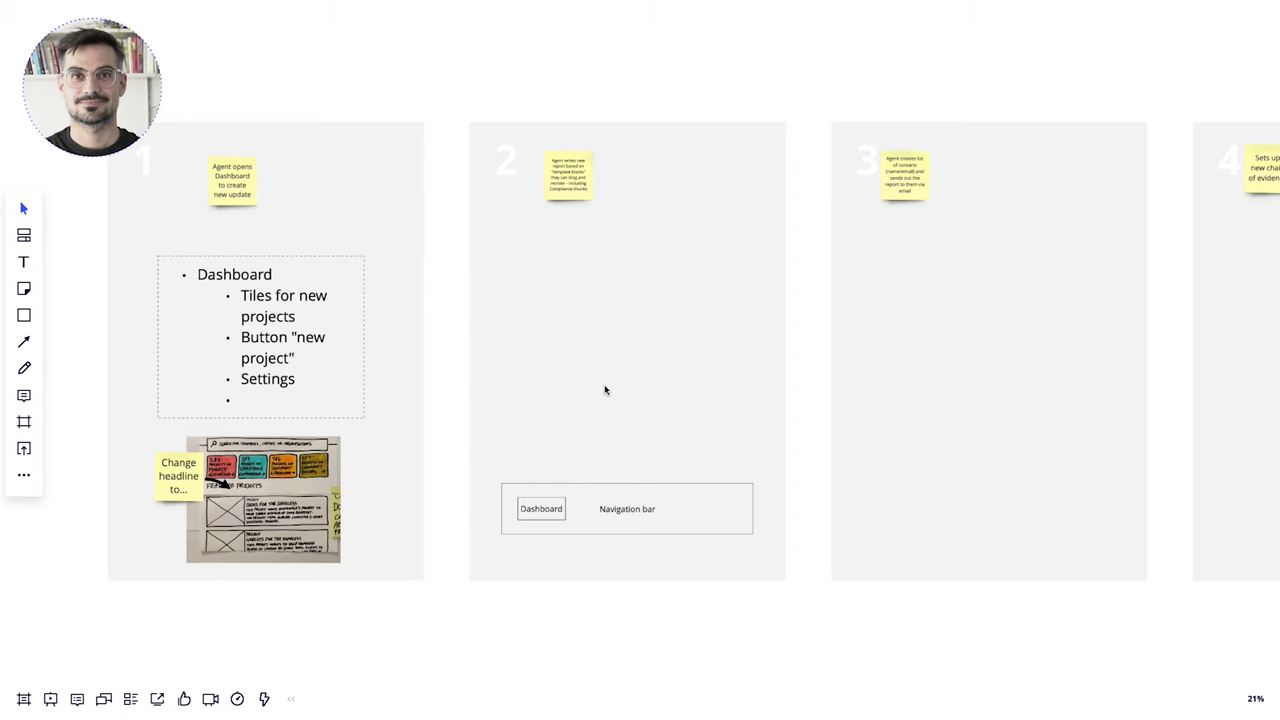
click(24, 475)
click(222, 316)
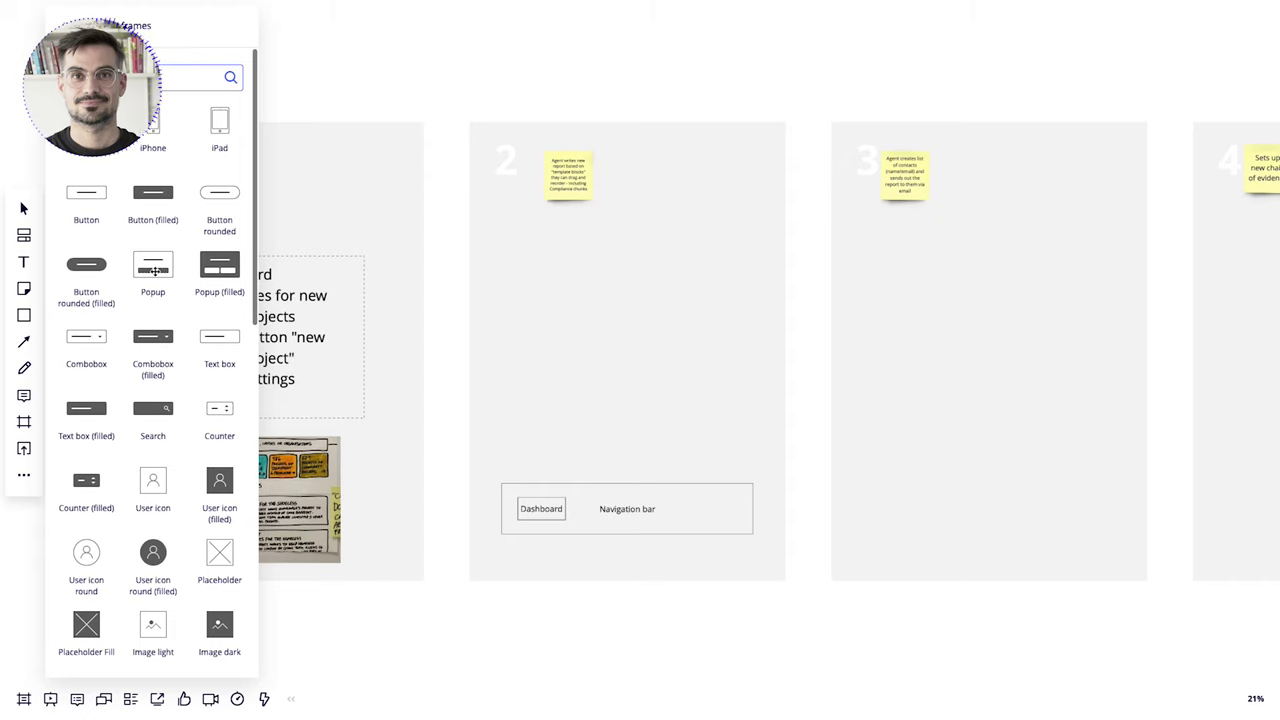
click(153, 268)
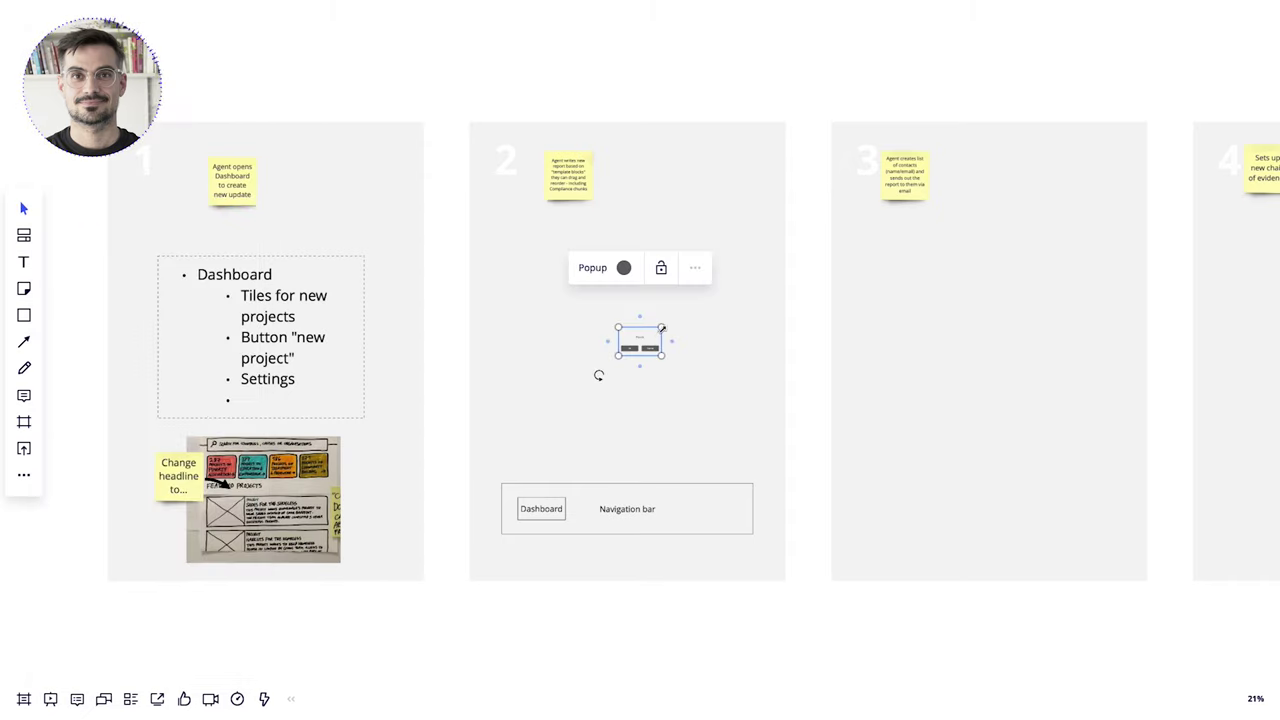
drag(662, 328, 737, 277)
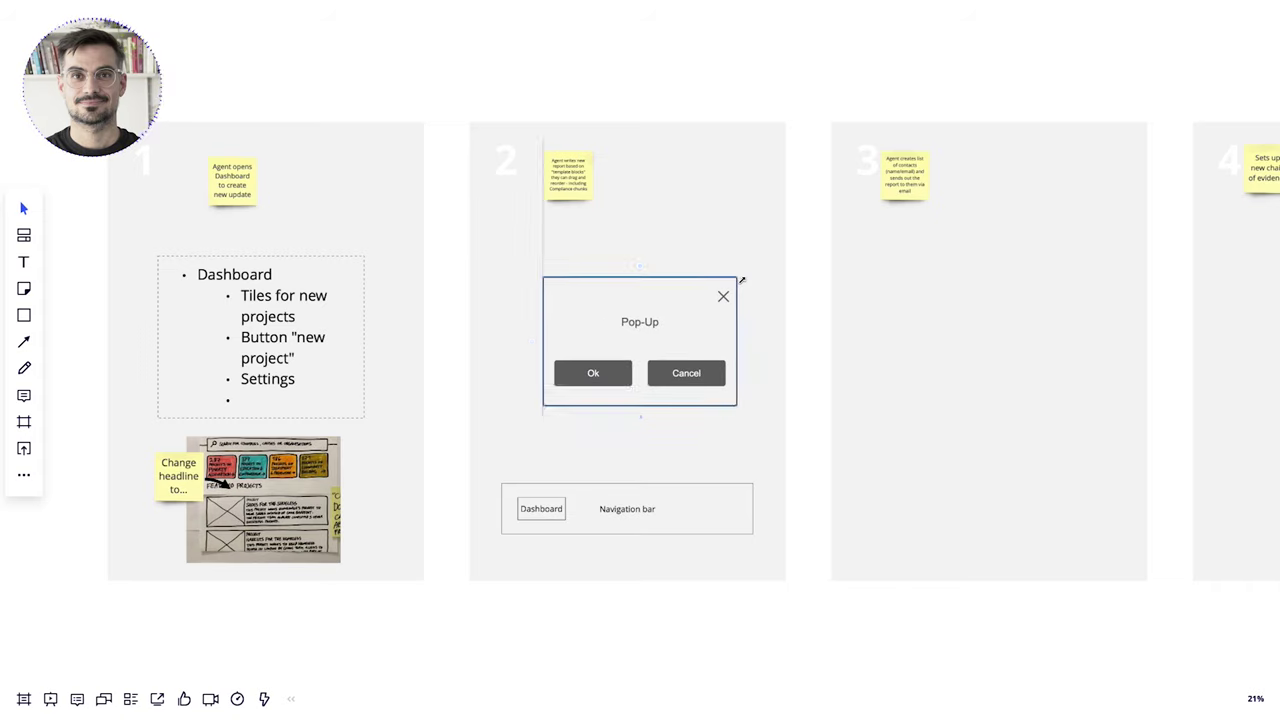
- Change the pop-up's message to "There's suspicious activity!" and shift it slightly left above the navigation bar
double_click(633, 325)
double_click(566, 294)
text(There')
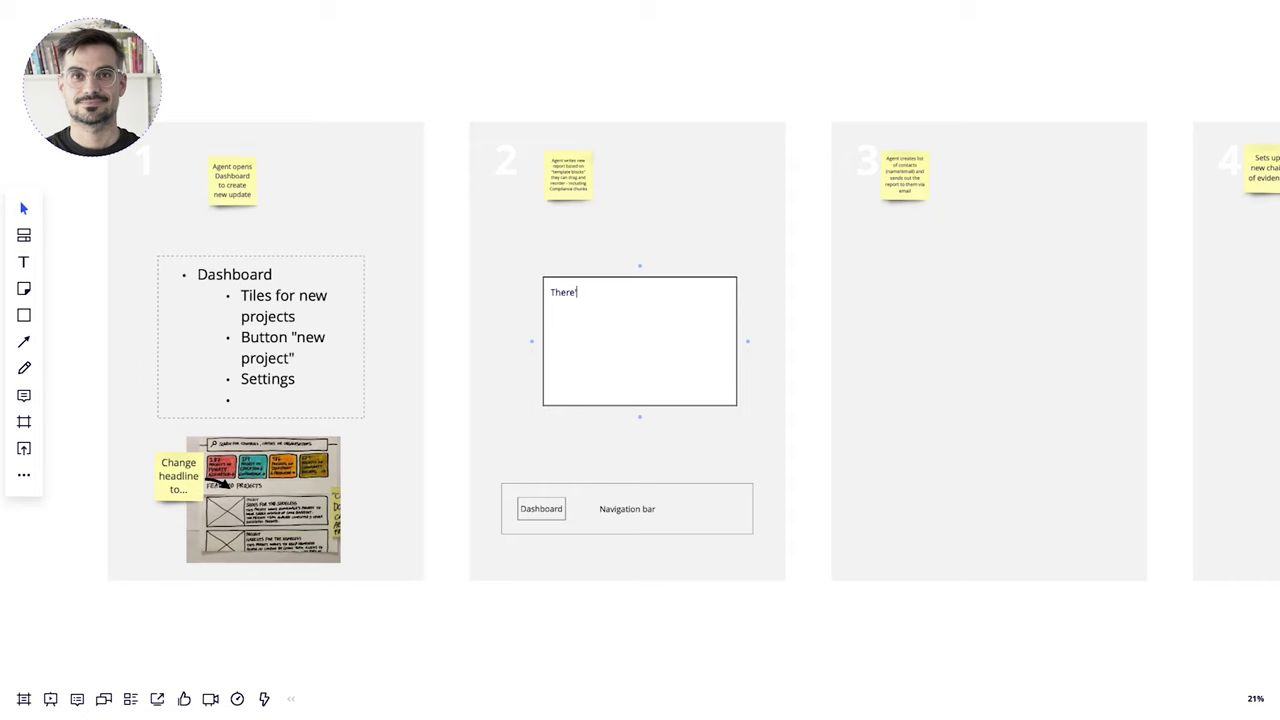
text(s suspicious activity!)
click(430, 334)
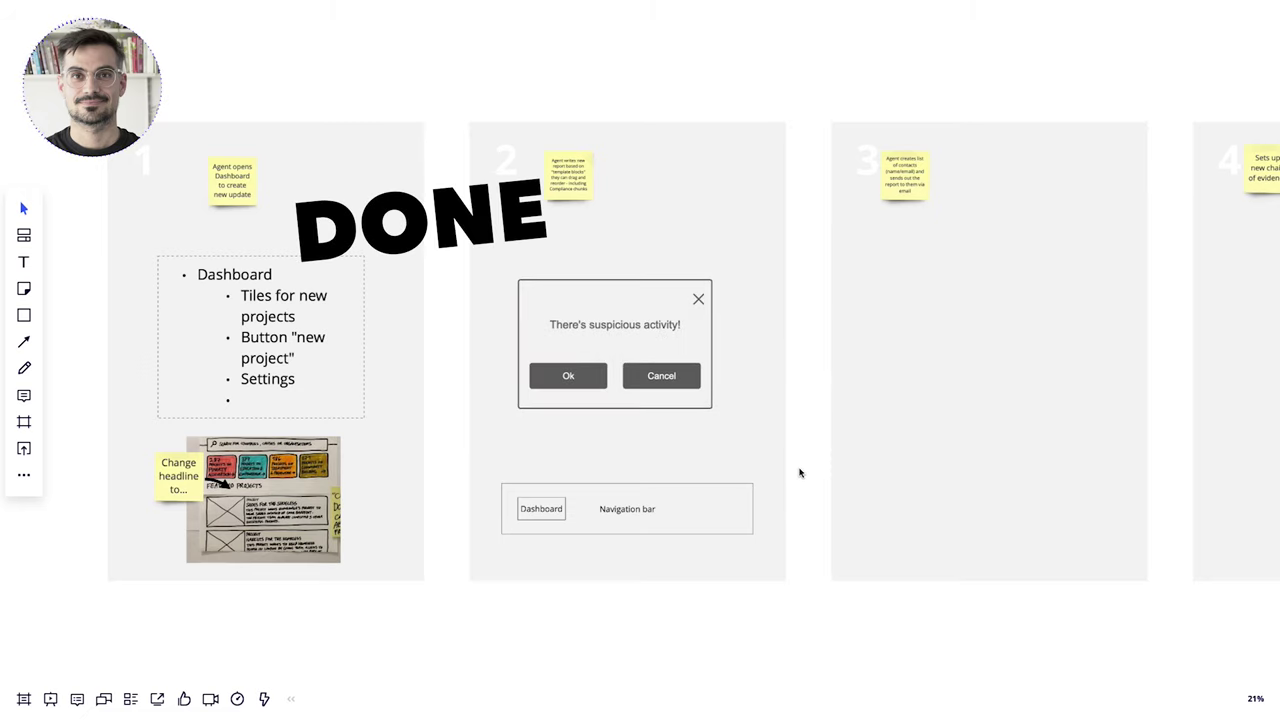
- Examine the Storyboard overview and the contents of panels 1 and 2 up close, from sticky notes and sketch to pop-up and navigation bar
scroll(800, 471, right, 2)
scroll(800, 473, right, 1)
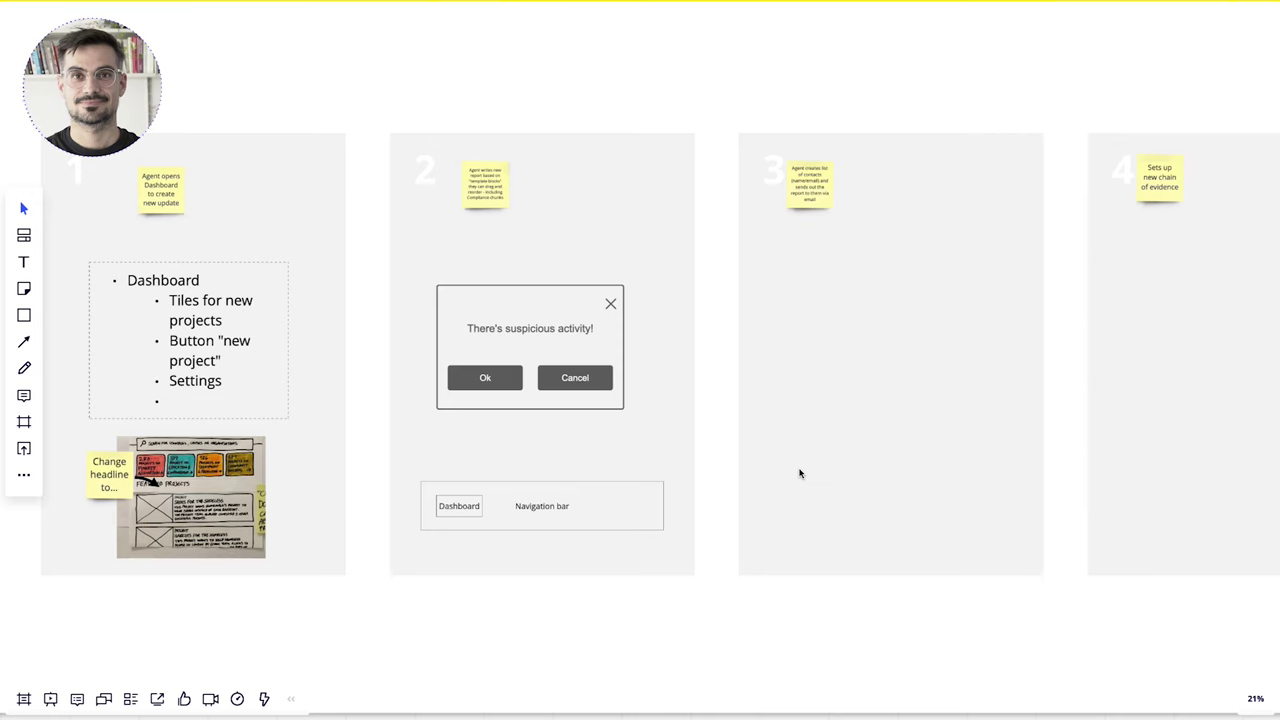
scroll(800, 473, down, 5)
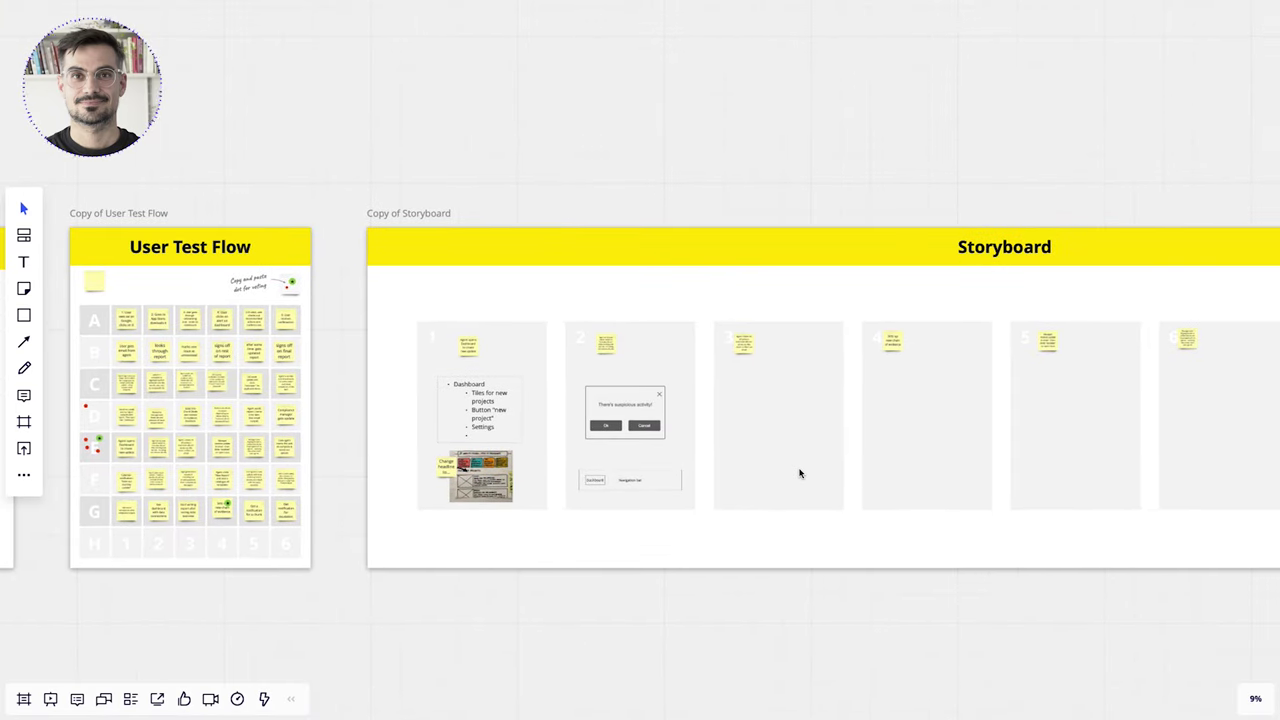
scroll(798, 470, right, 4)
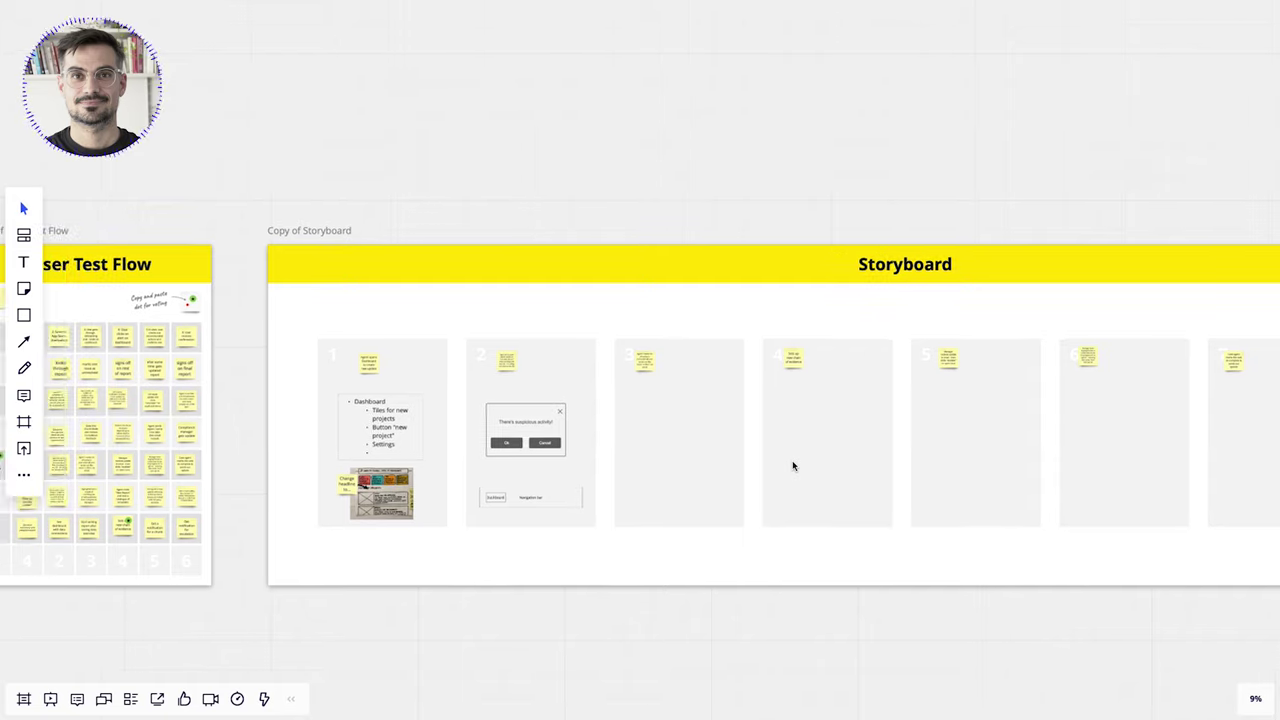
scroll(443, 366, up, 5)
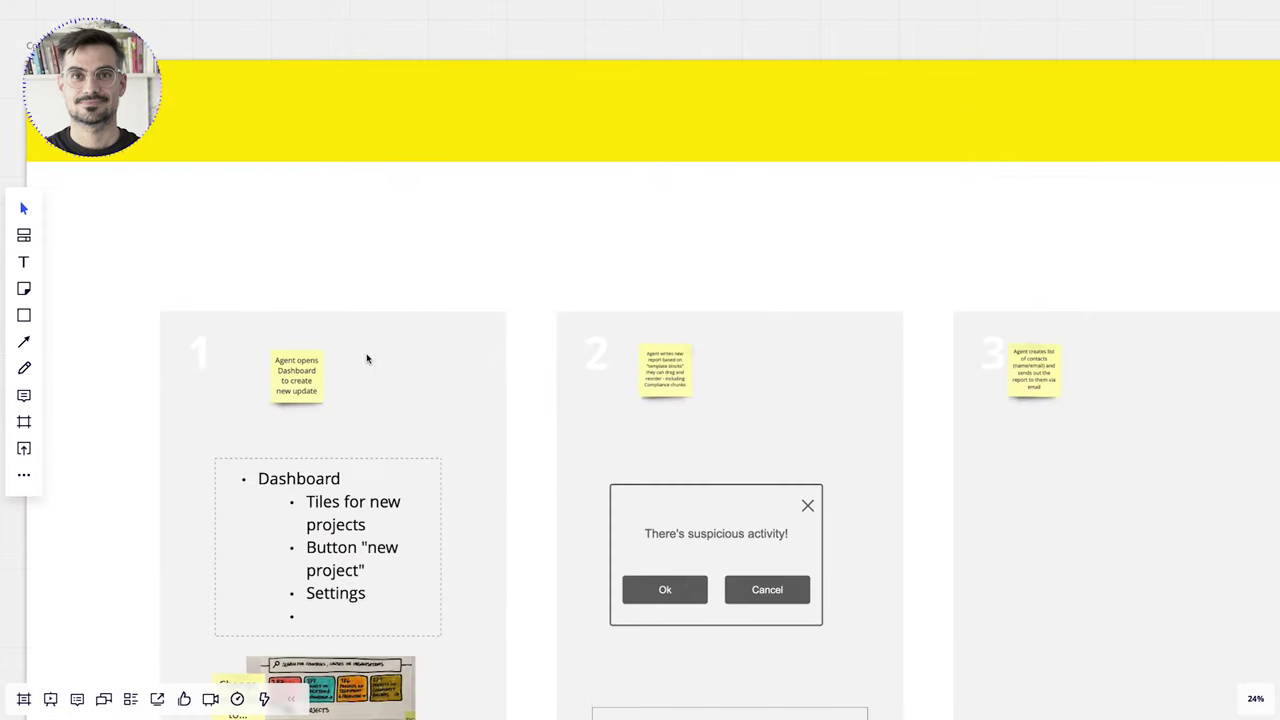
scroll(318, 395, up, 10)
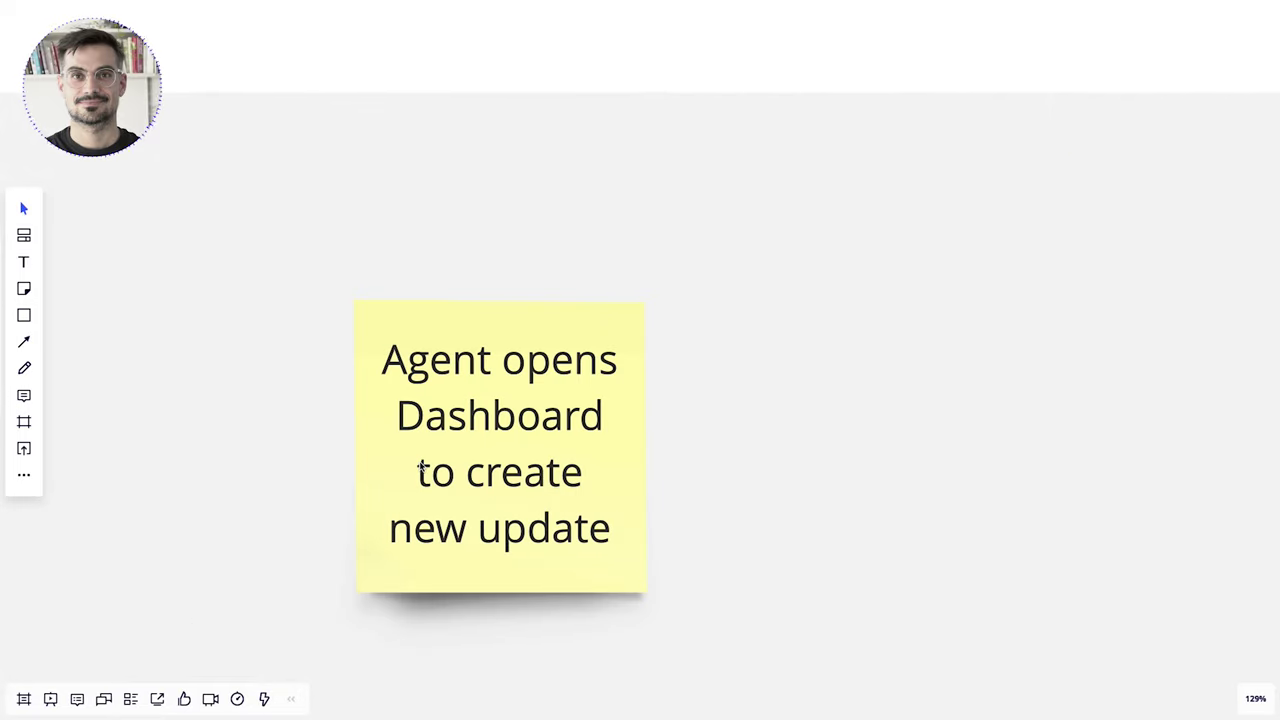
scroll(422, 469, down, 3)
scroll(420, 466, down, 8)
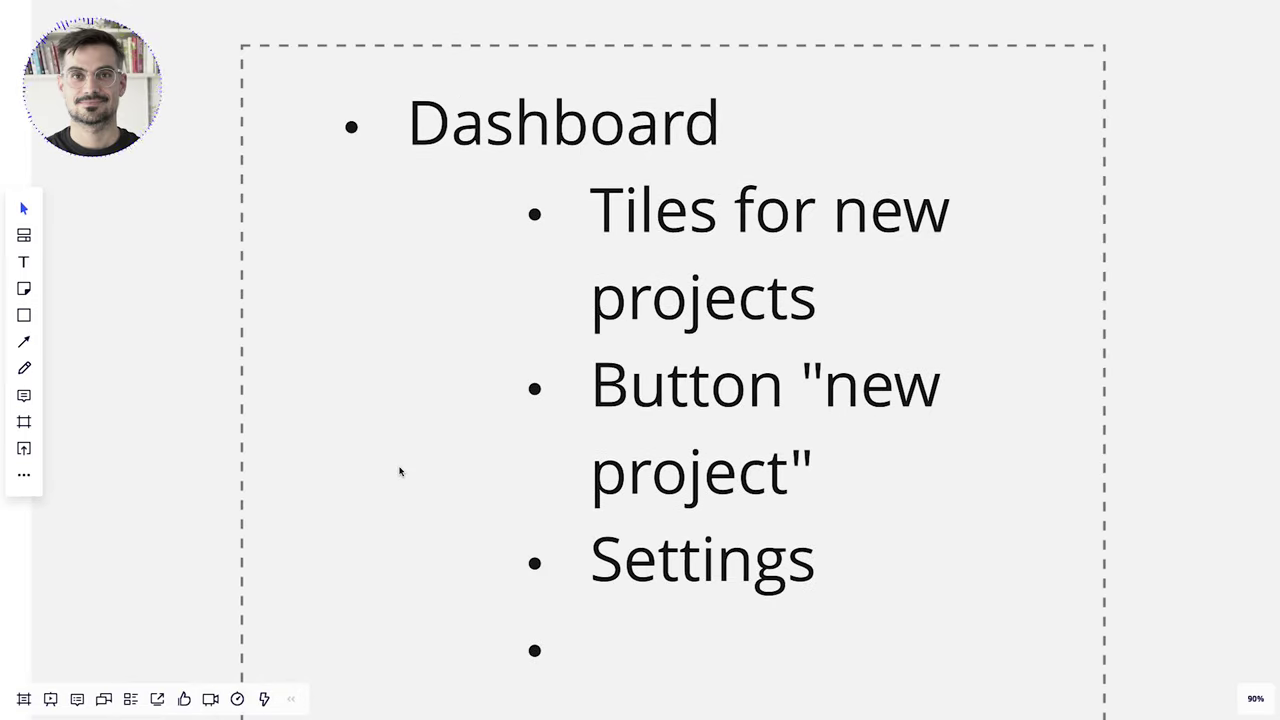
scroll(399, 471, down, 5)
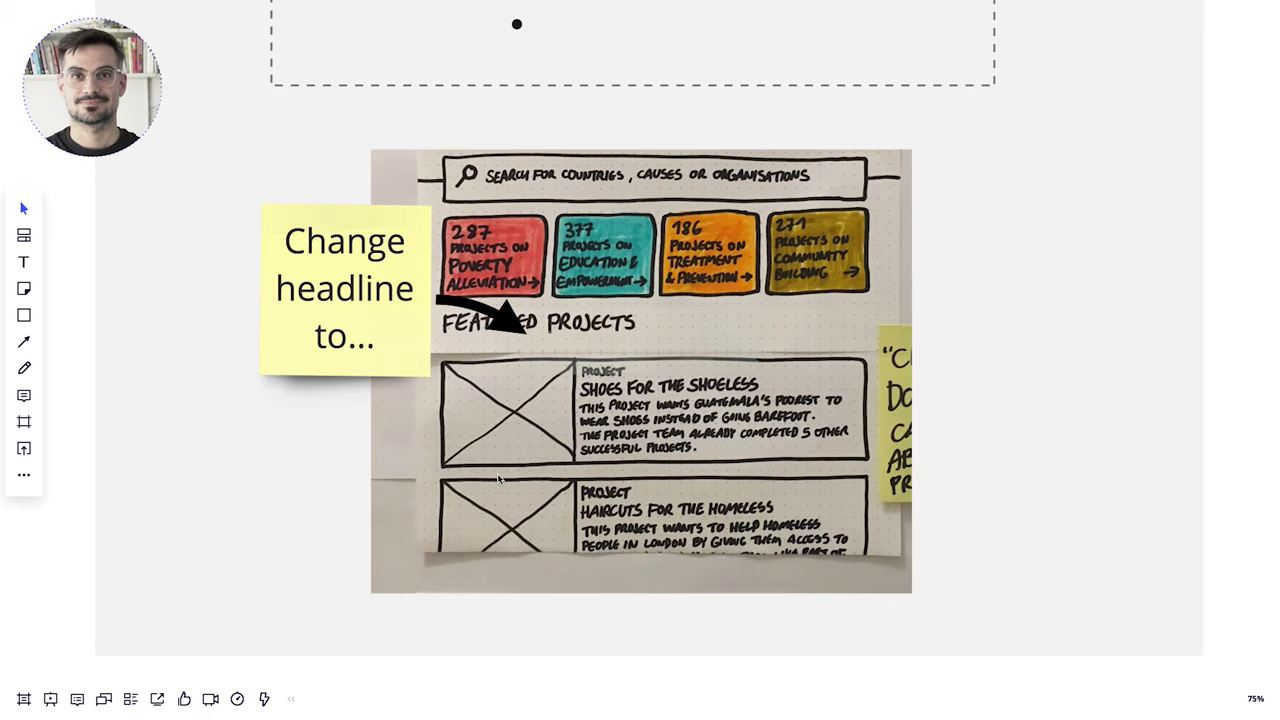
scroll(582, 477, down, 5)
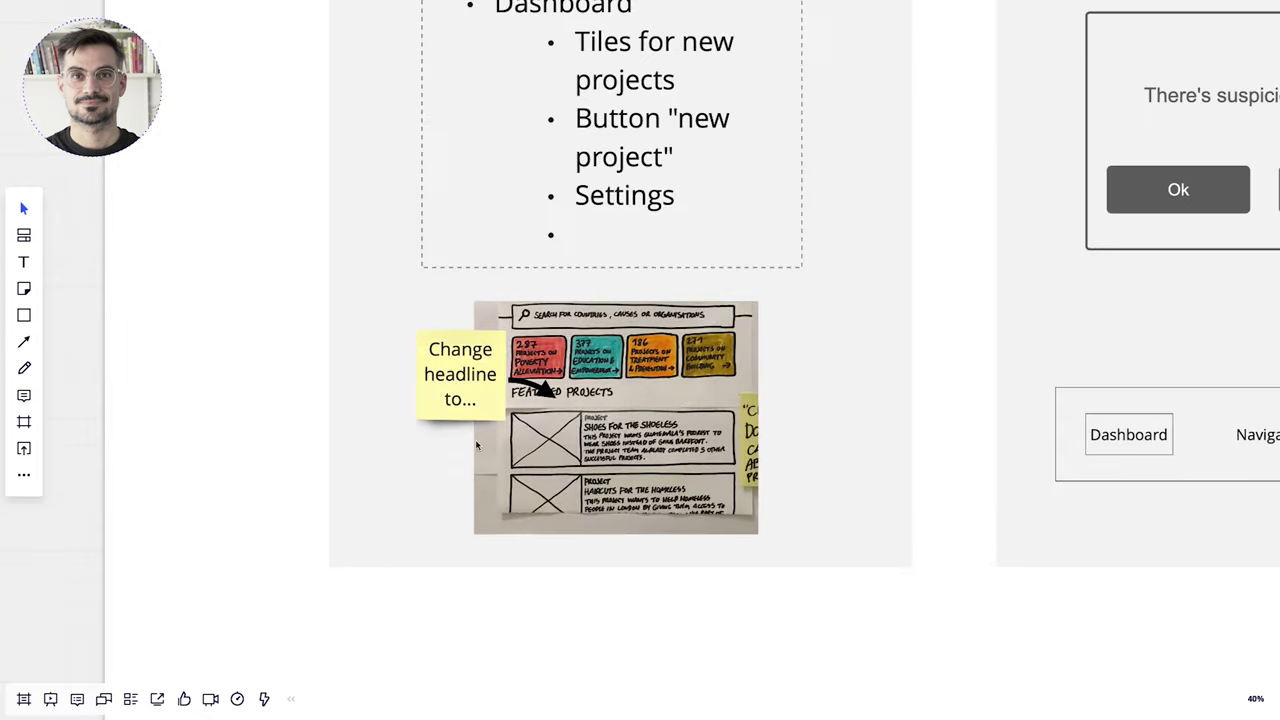
scroll(1008, 300, down, 3)
scroll(791, 306, right, 5)
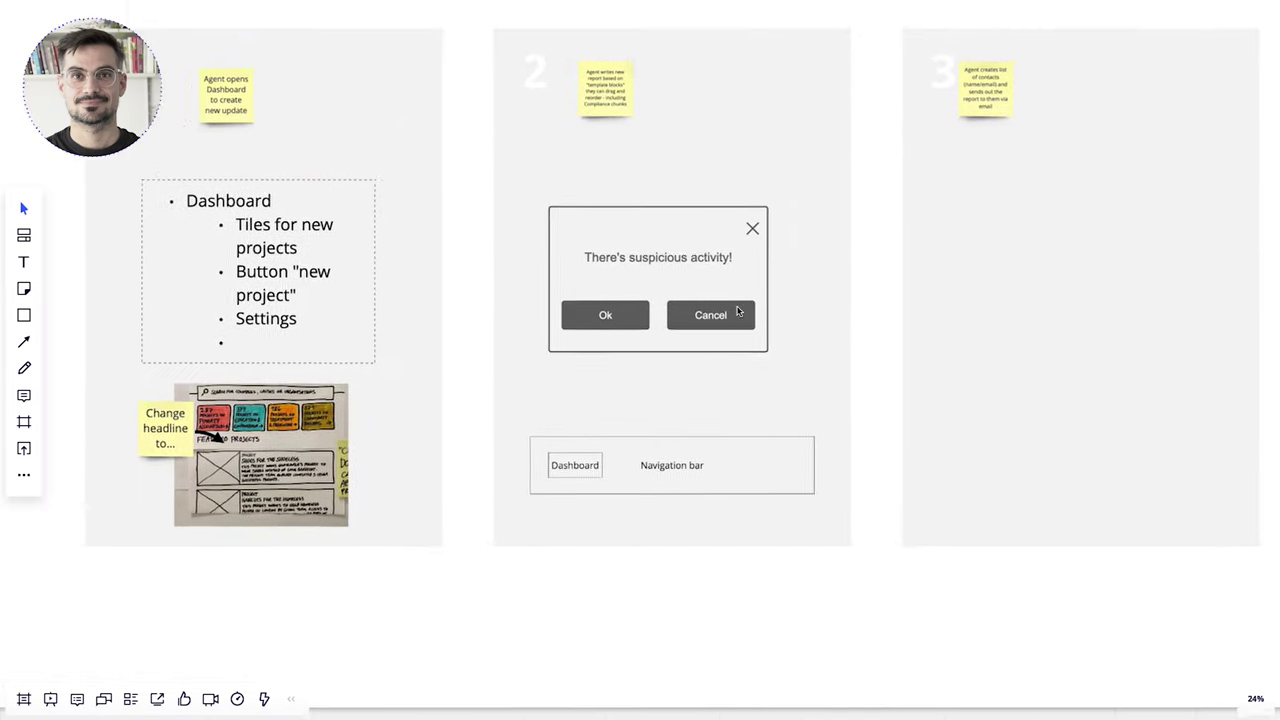
scroll(738, 311, up, 5)
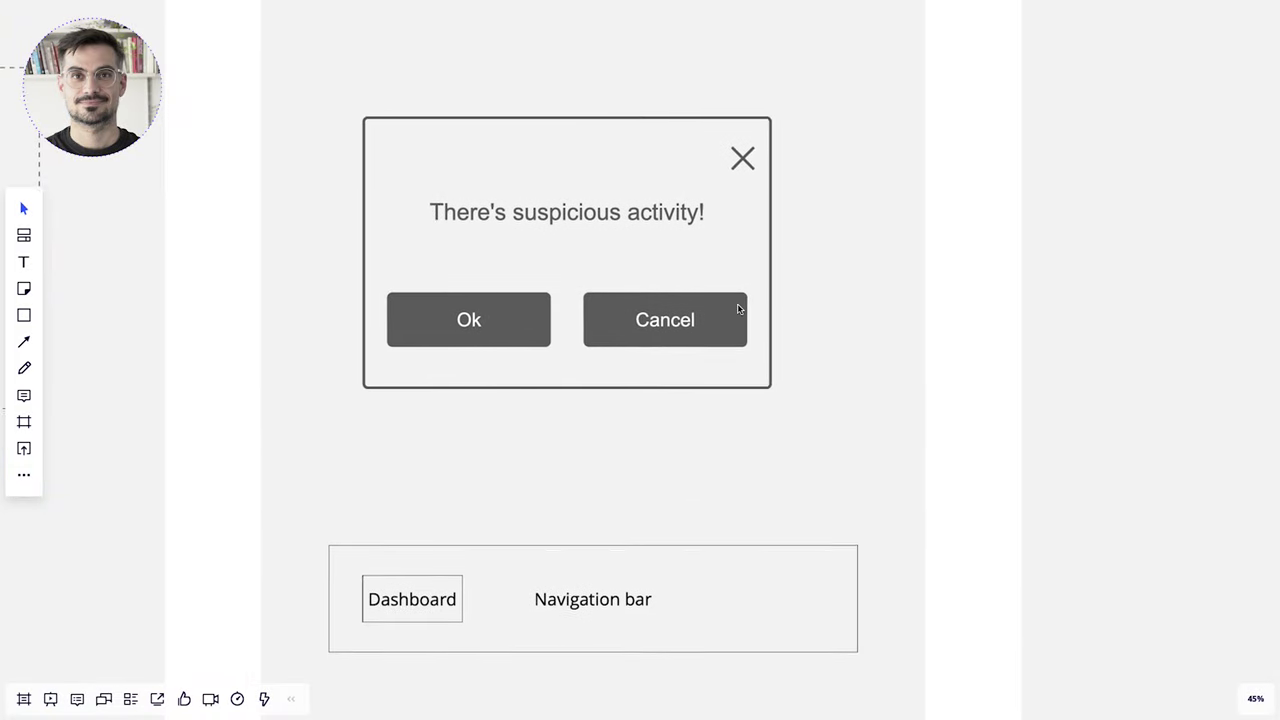
scroll(738, 311, down, 2)
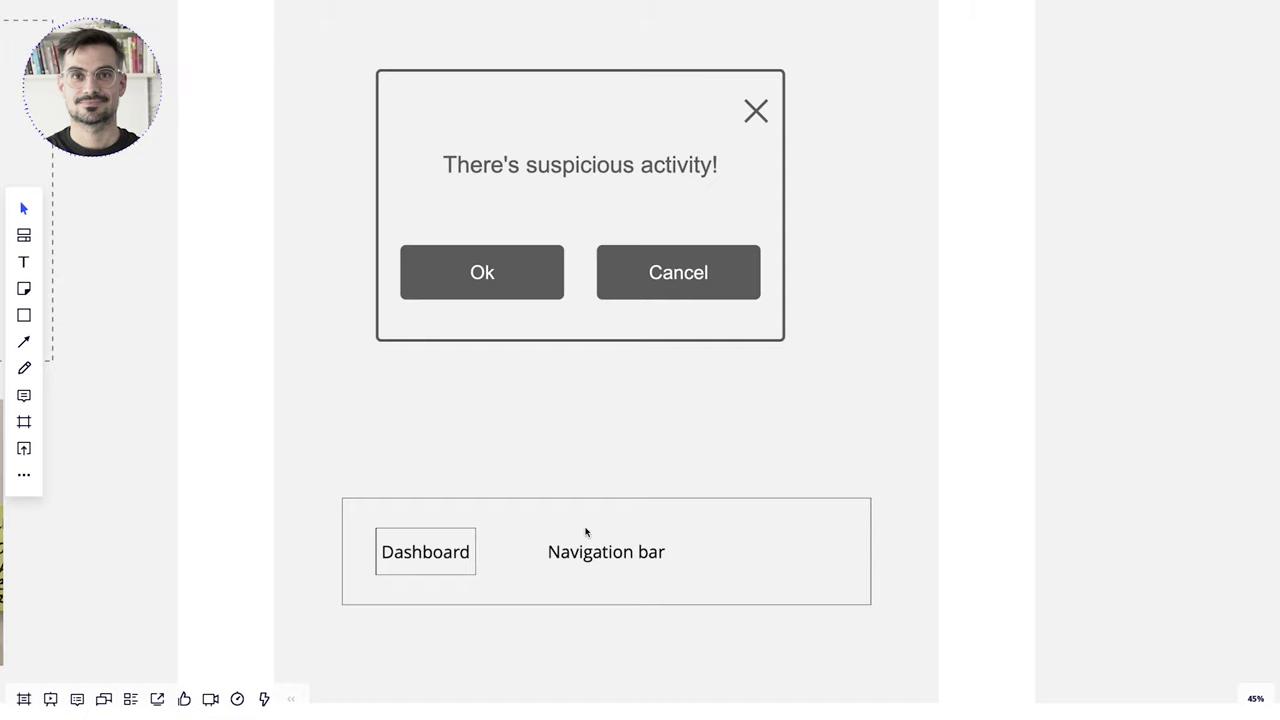
scroll(934, 394, down, 8)
scroll(626, 431, up, 3)
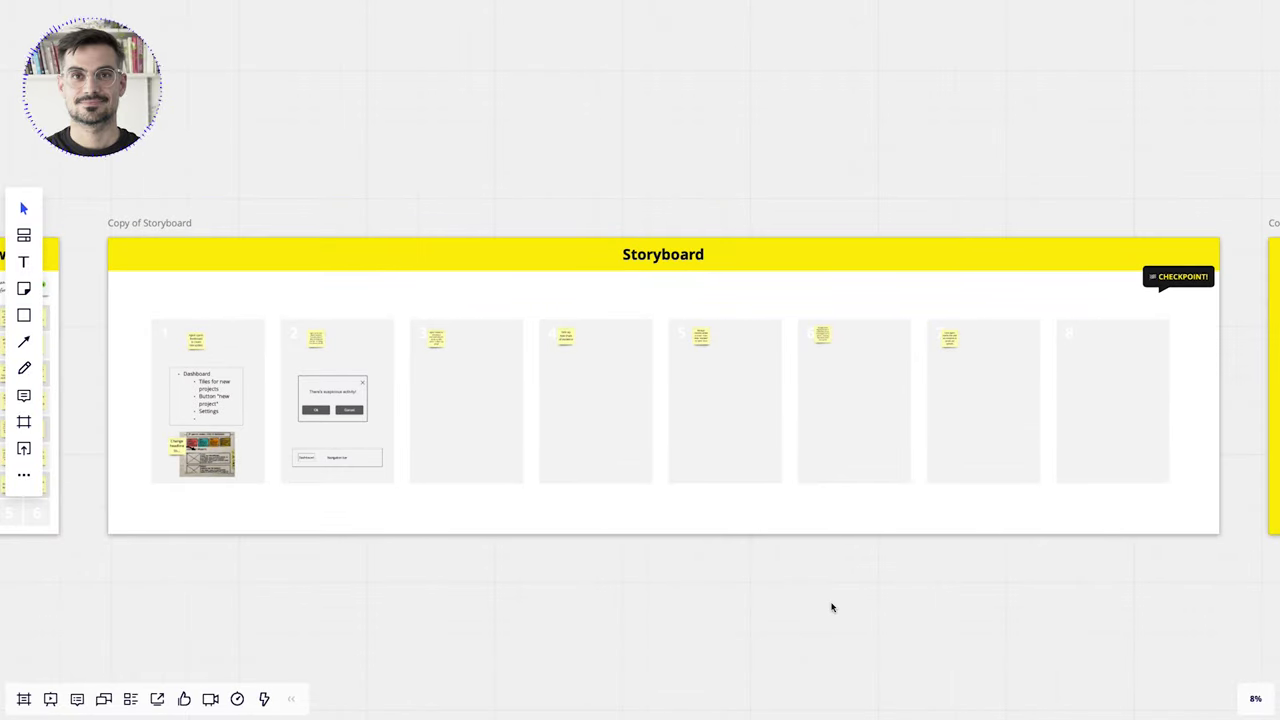
- Examine the Wall of Justice Week 1 board after the End of the Workshop frame, from its legend down through the question rows
scroll(849, 595, right, 5)
scroll(849, 595, right, 3)
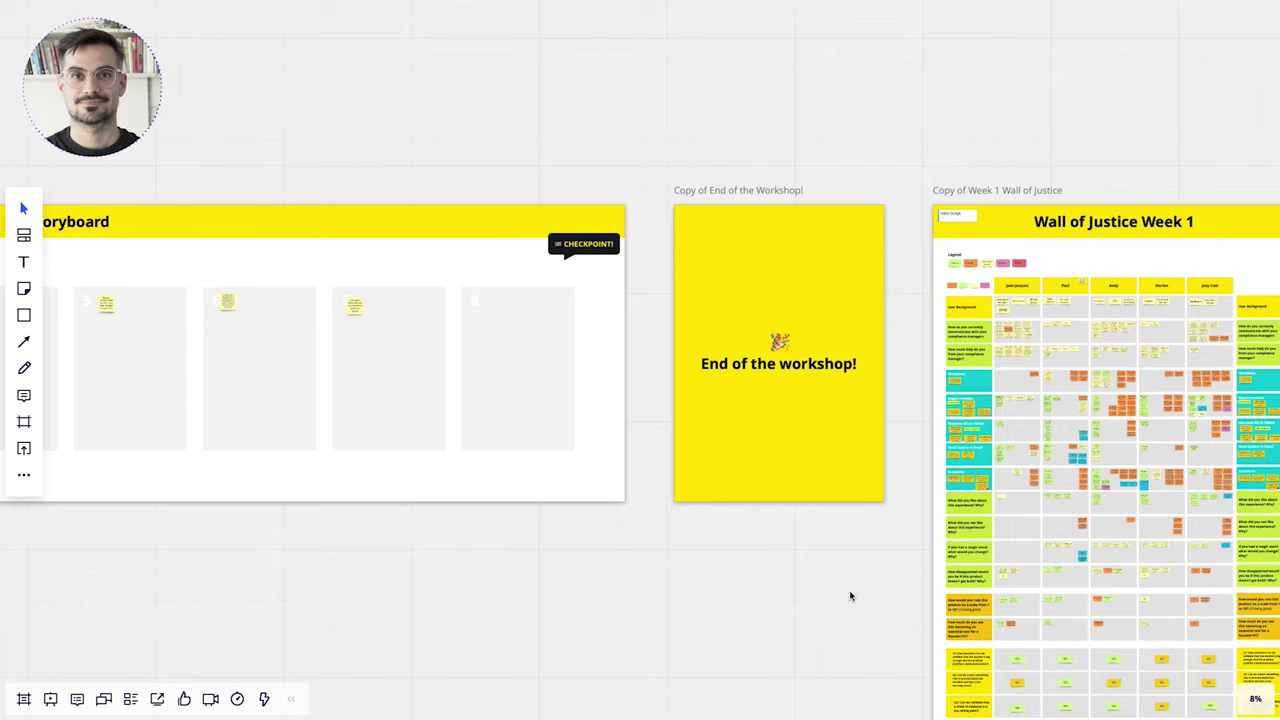
scroll(849, 596, right, 4)
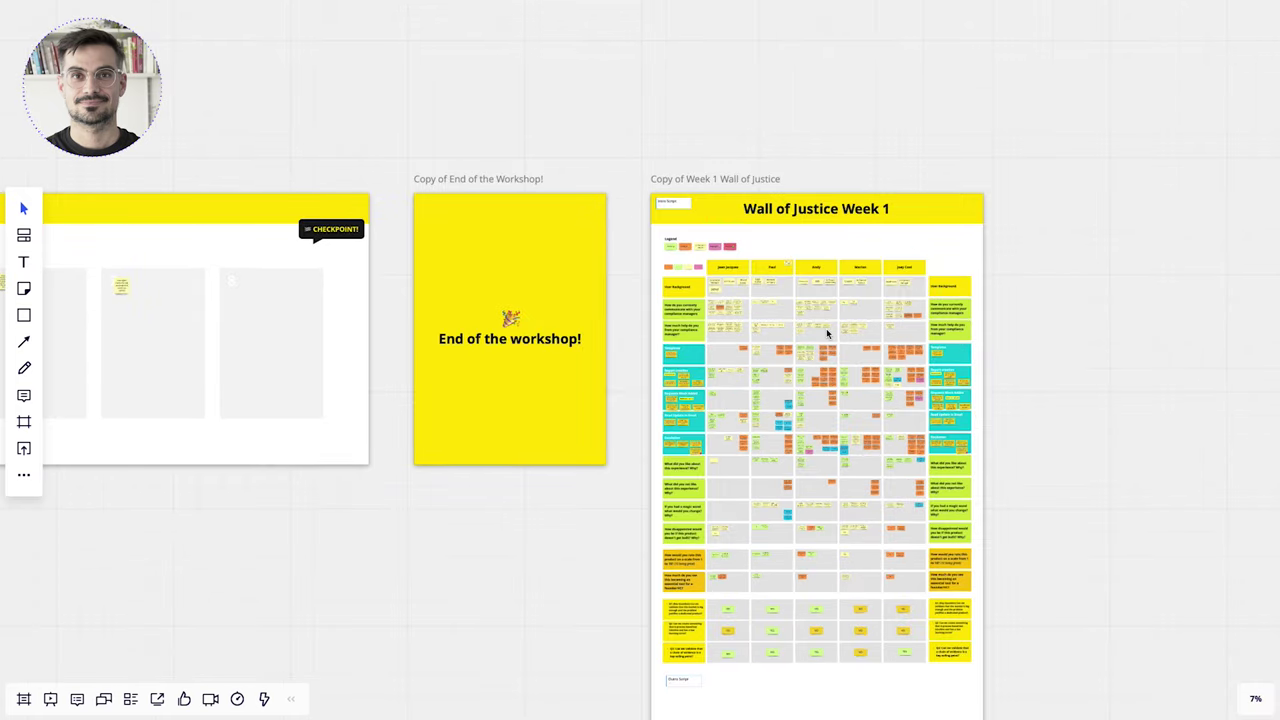
scroll(827, 334, up, 5)
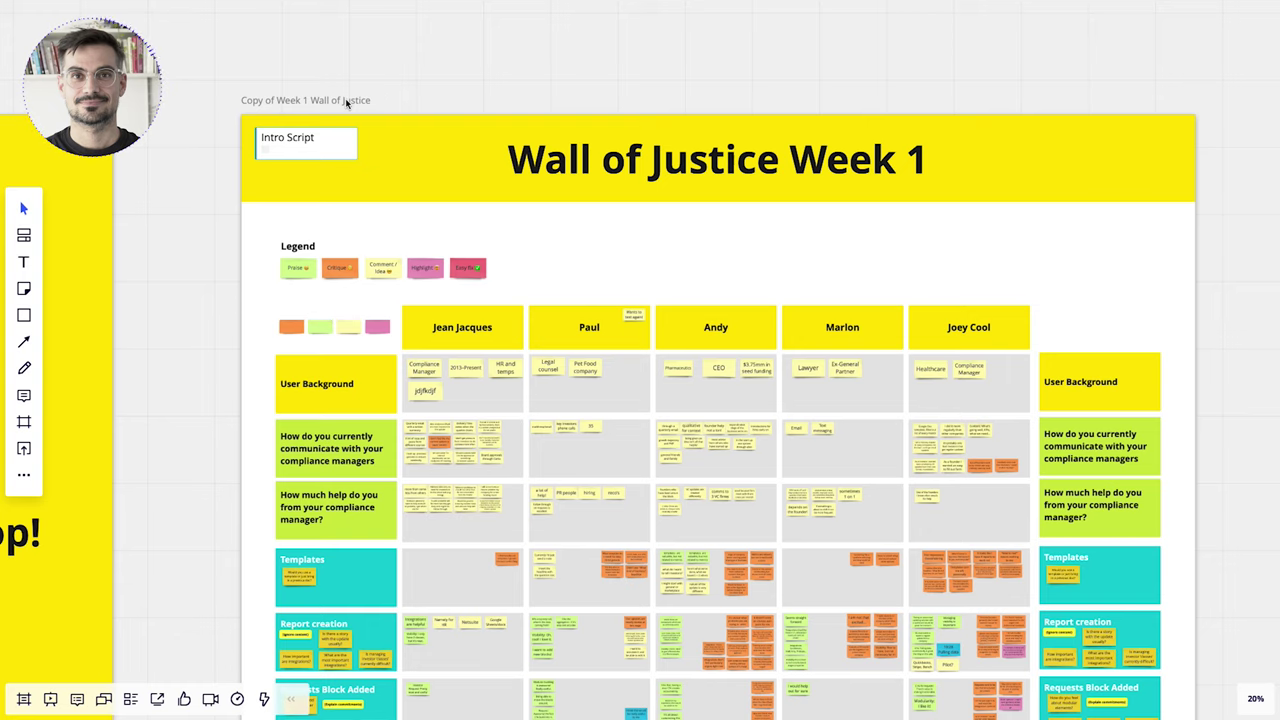
scroll(347, 103, down, 1)
scroll(347, 103, up, 5)
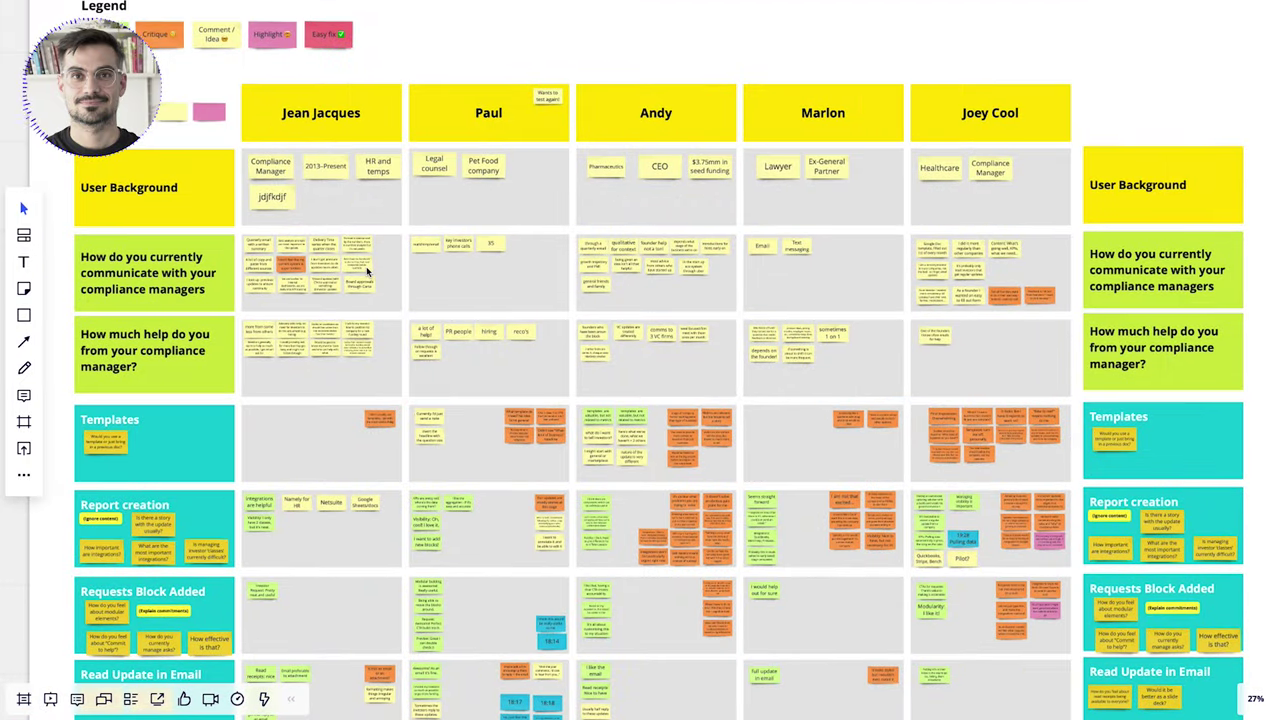
scroll(367, 270, down, 5)
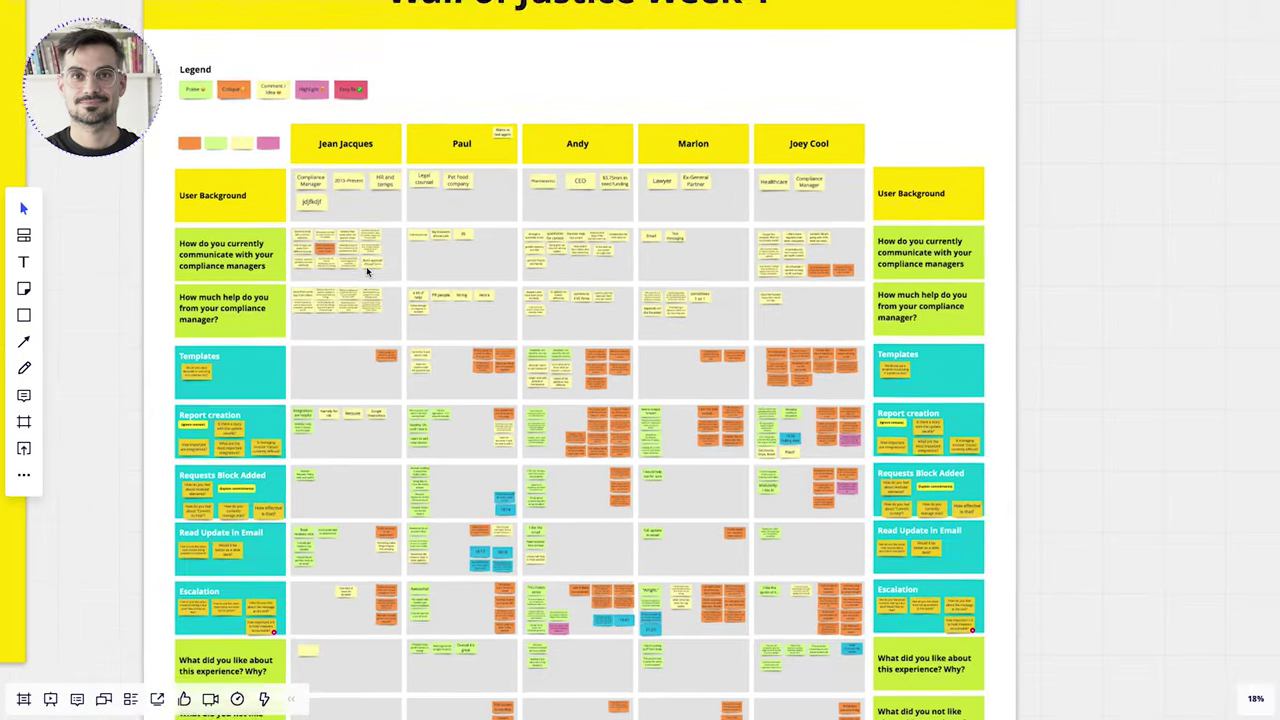
scroll(367, 271, down, 5)
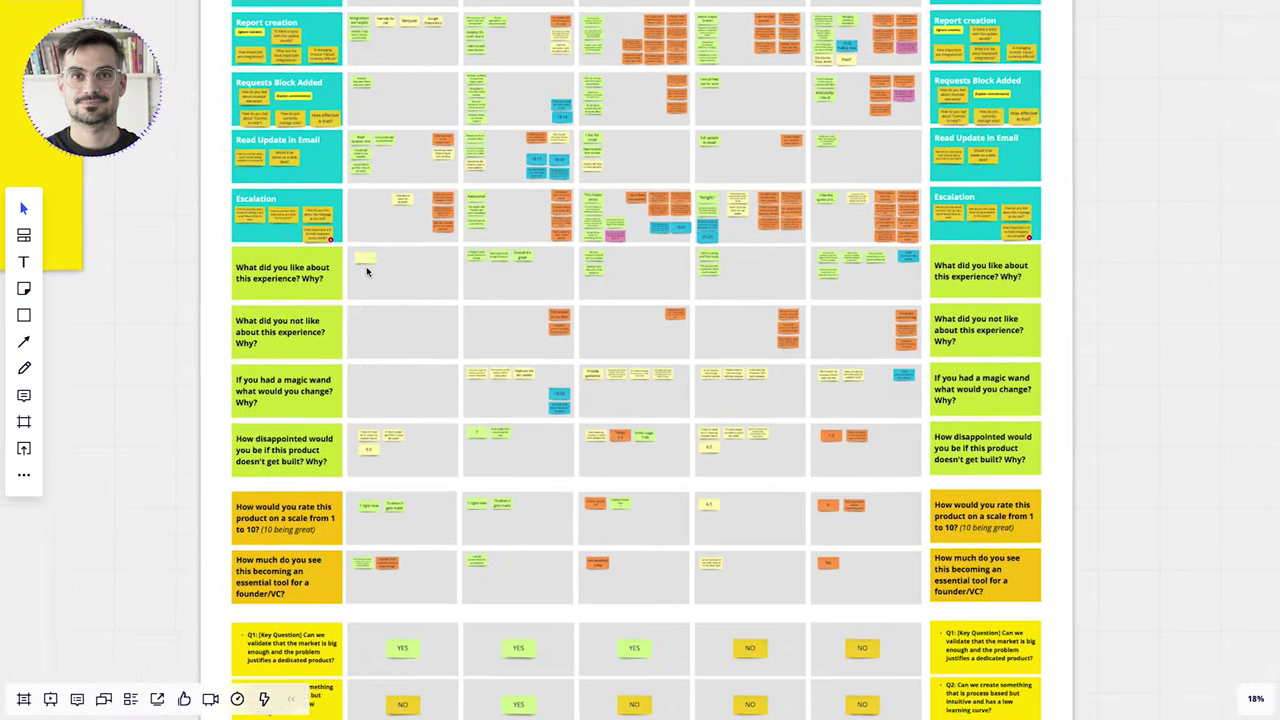
- Examine the Wall of Justice Week 1 board from its lower question rows back up to the legend and participant headers
scroll(366, 271, down, 4)
scroll(366, 271, up, 12)
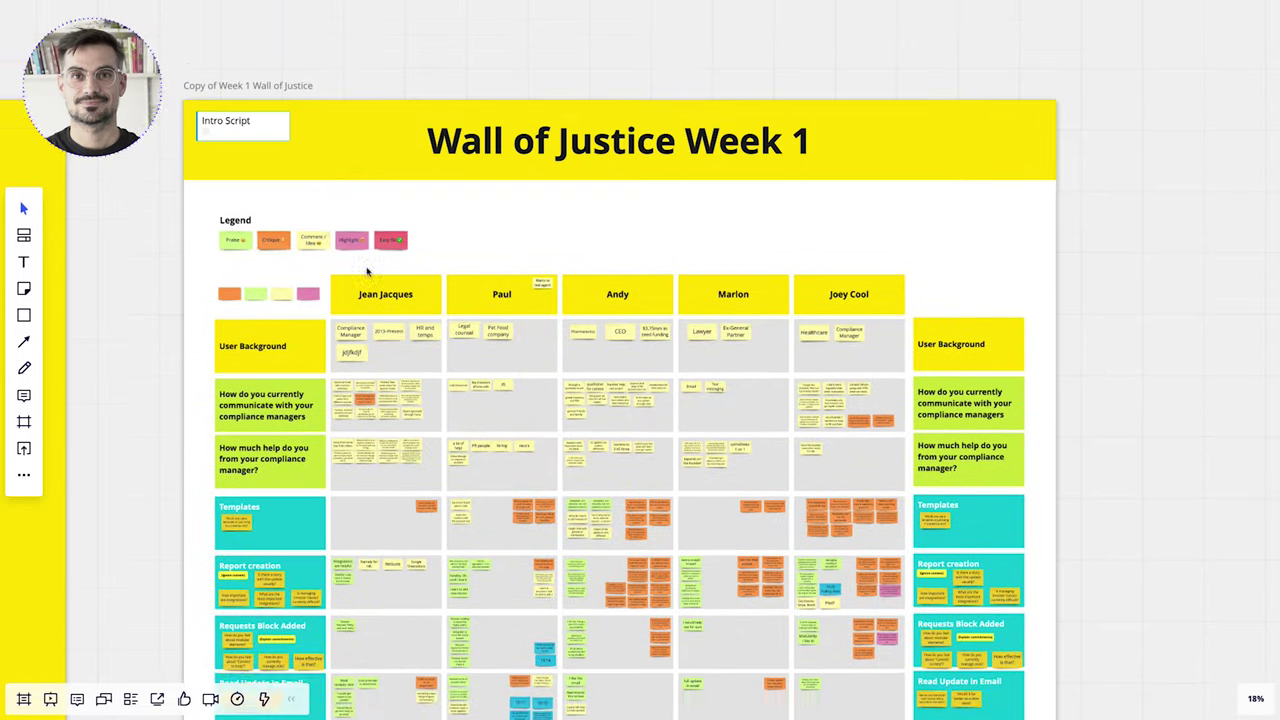
scroll(367, 270, up, 2)
scroll(366, 271, down, 3)
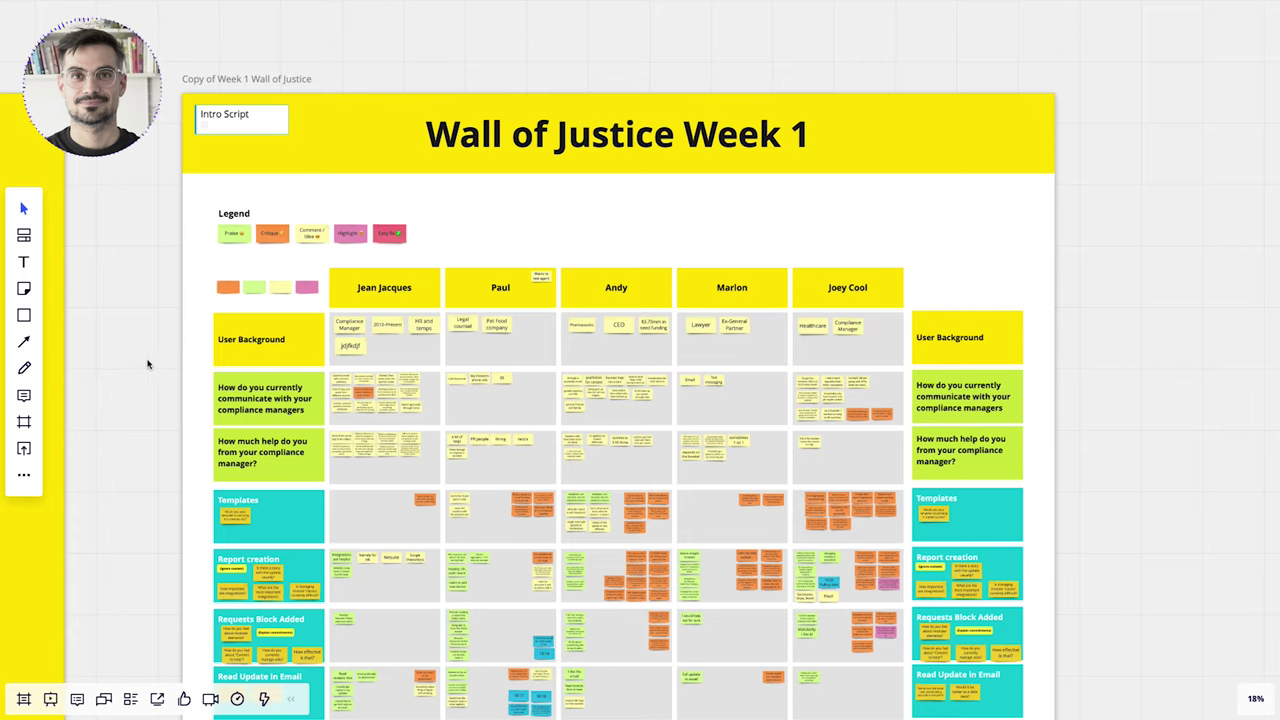
scroll(173, 364, up, 3)
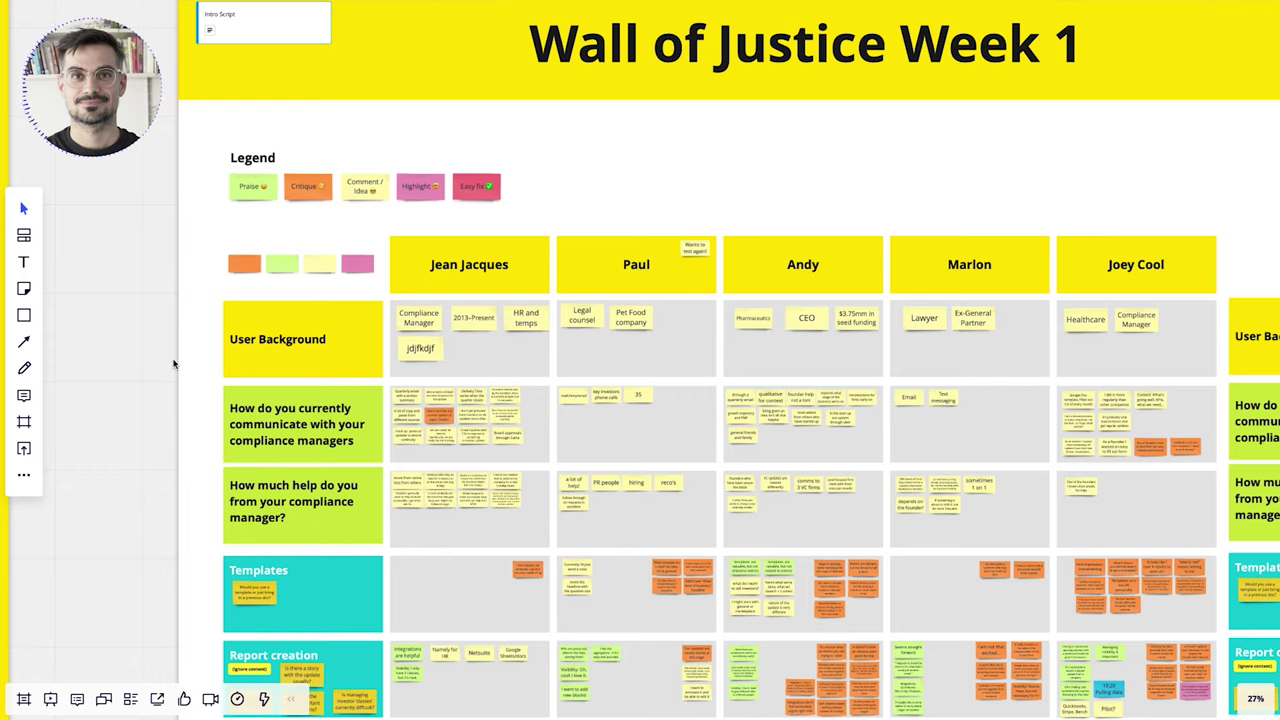
scroll(440, 381, up, 4)
click(435, 371)
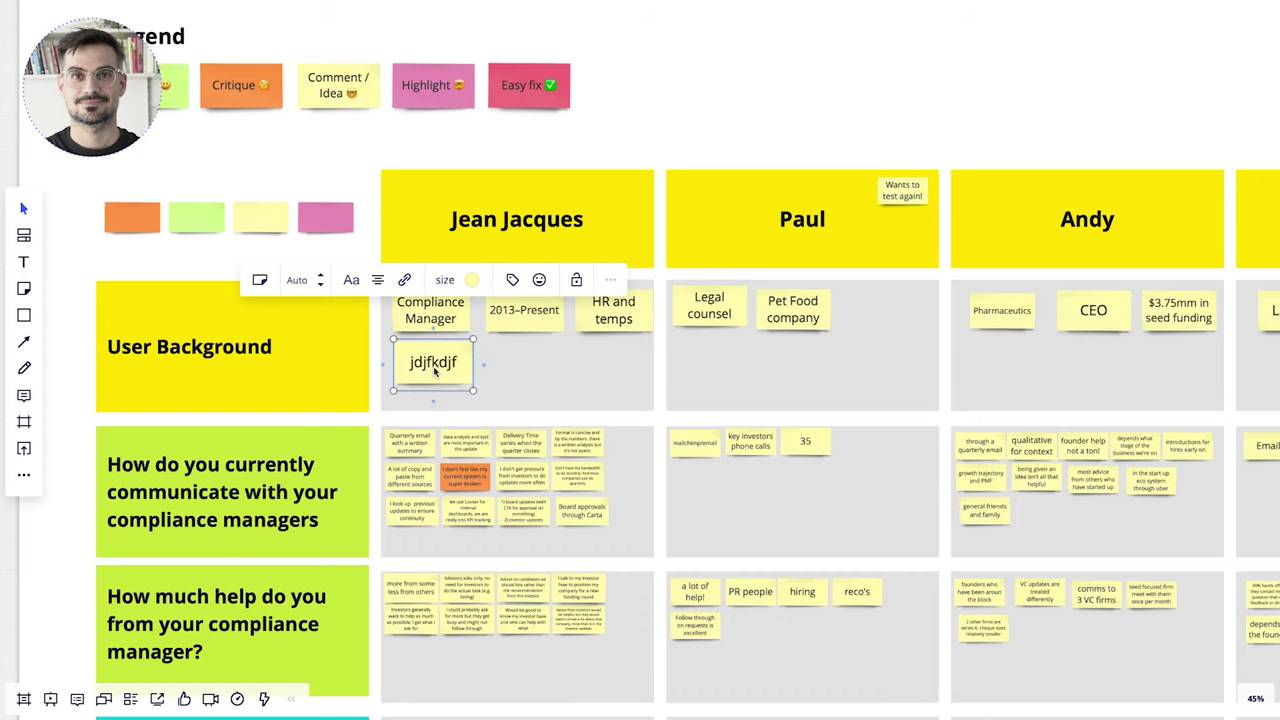
click(435, 371)
click(446, 367)
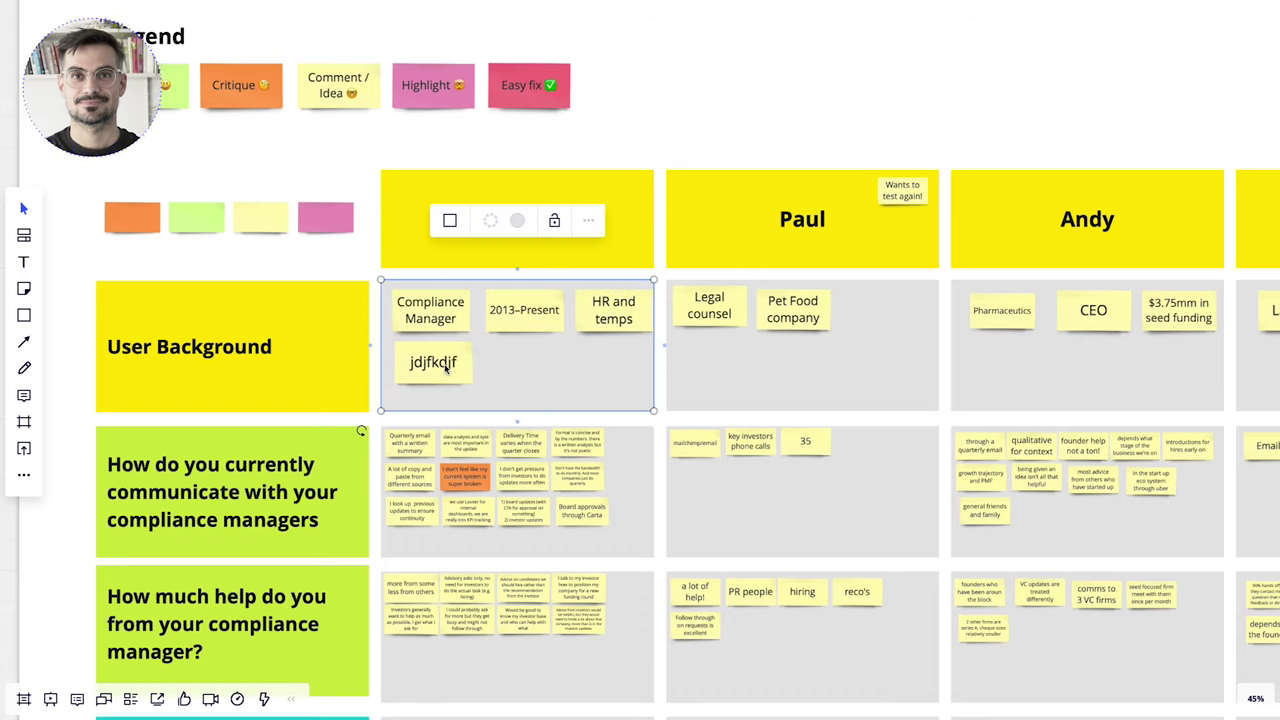
click(446, 367)
click(446, 367)
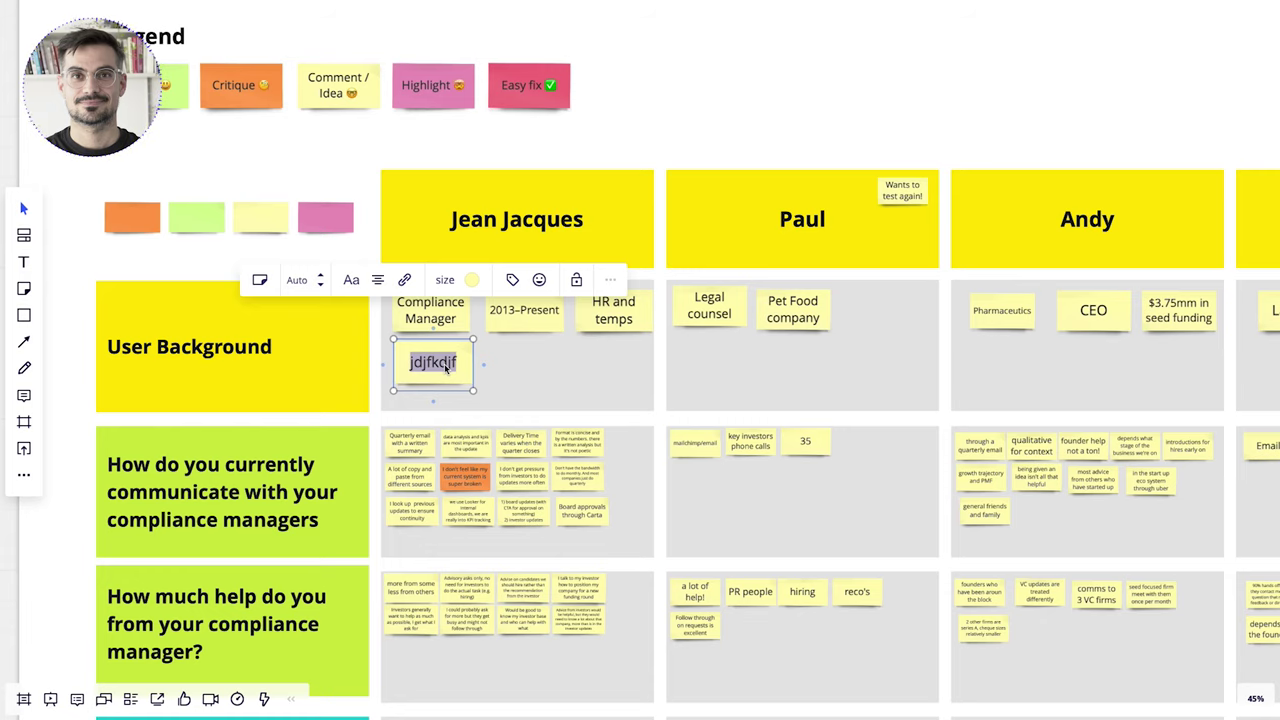
click(640, 421)
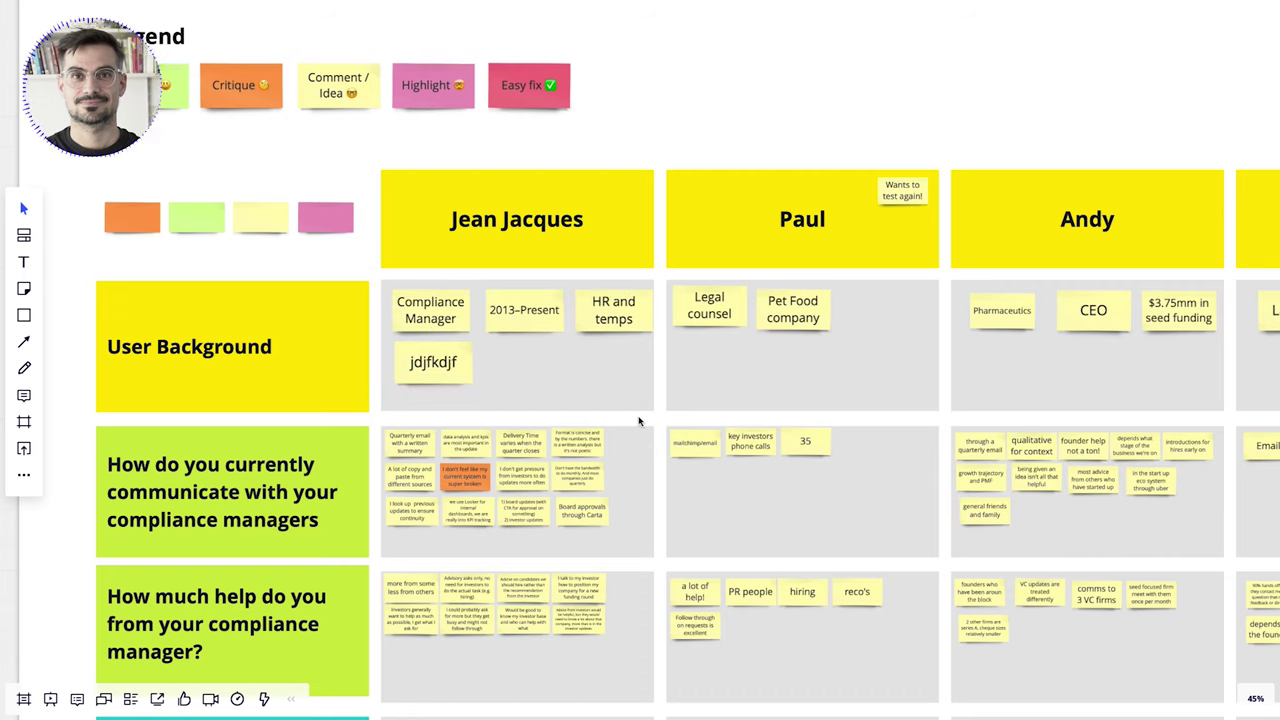
scroll(471, 366, down, 1)
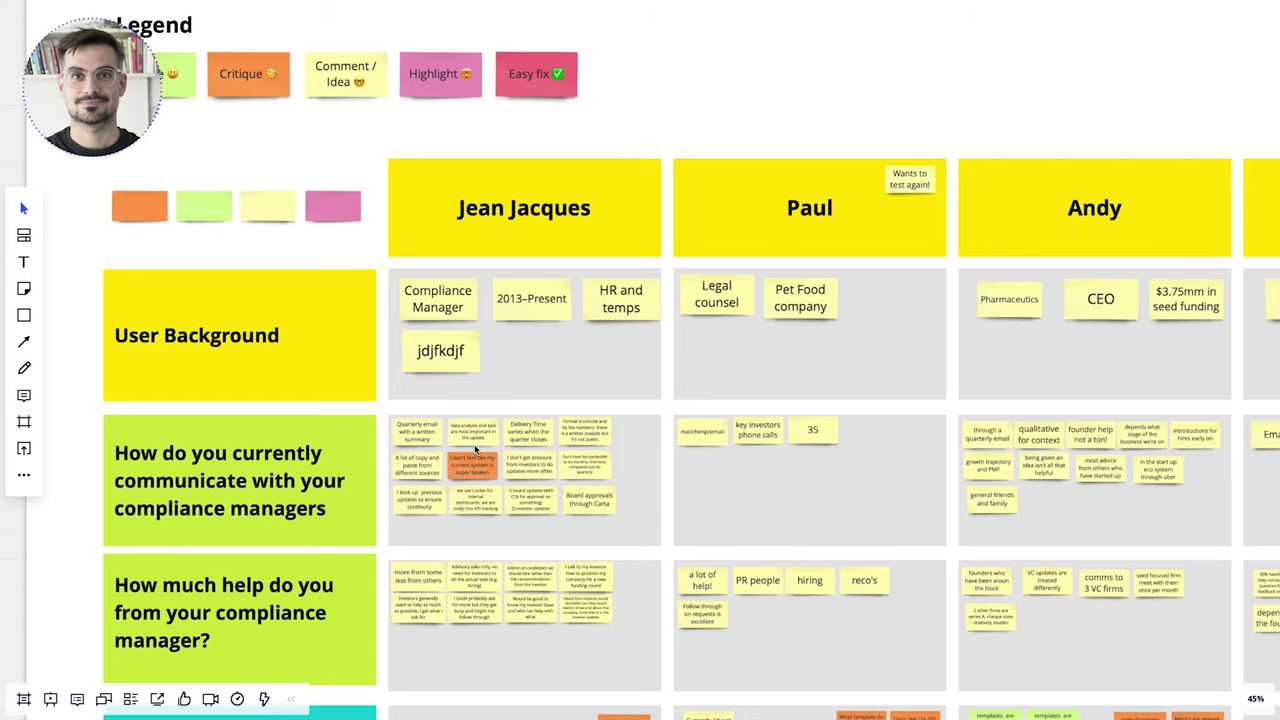
- Replace the placeholder text on the fourth sticky note in the first participant's User Background cell with "Runs 4 accounts"
double_click(444, 355)
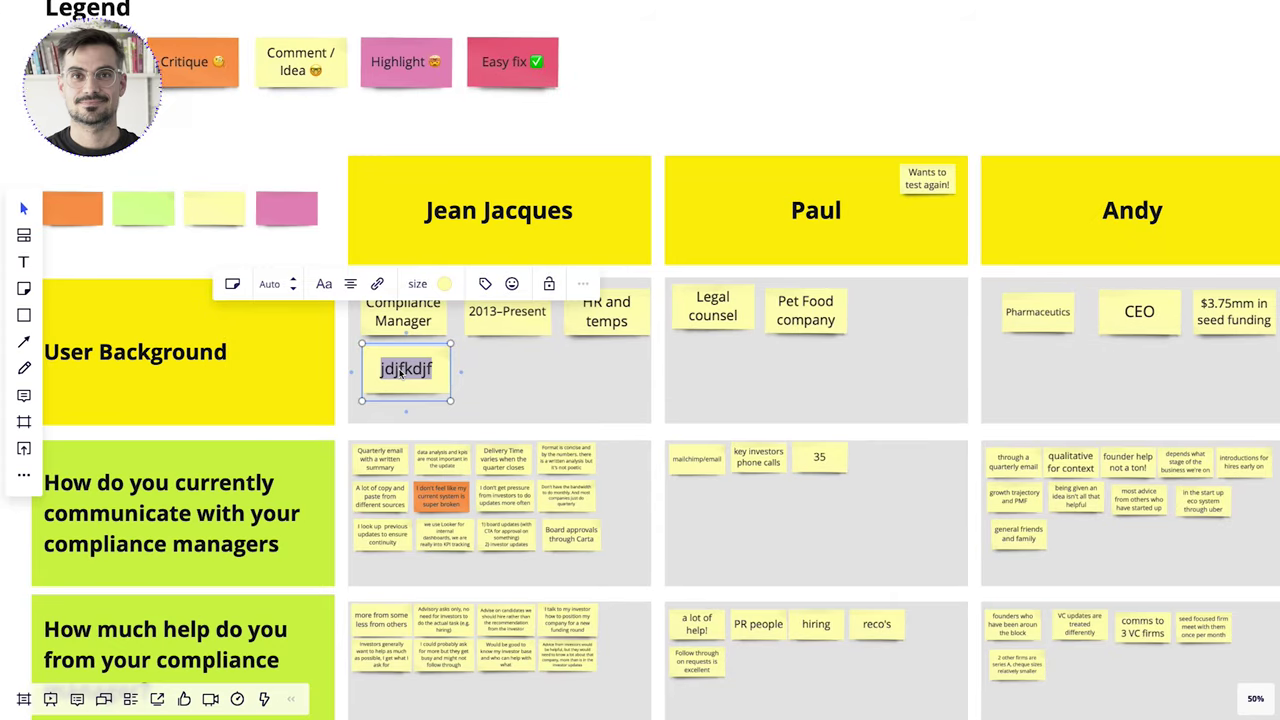
text(Runs 4 accounta)
key(BackSpace)
text(s)
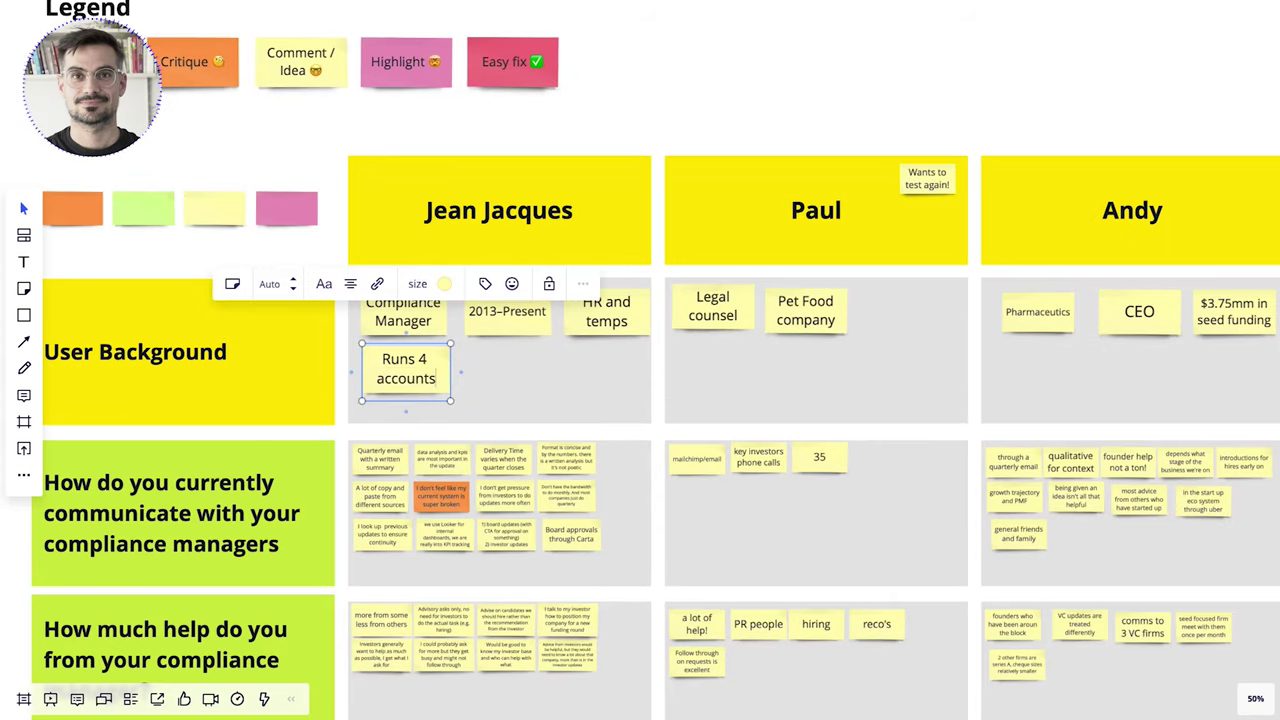
key(Escape)
- Duplicate the "Runs 4 accounts" note beside it, clear the copy's text, and duplicate that blank note slightly to its right
click(517, 379)
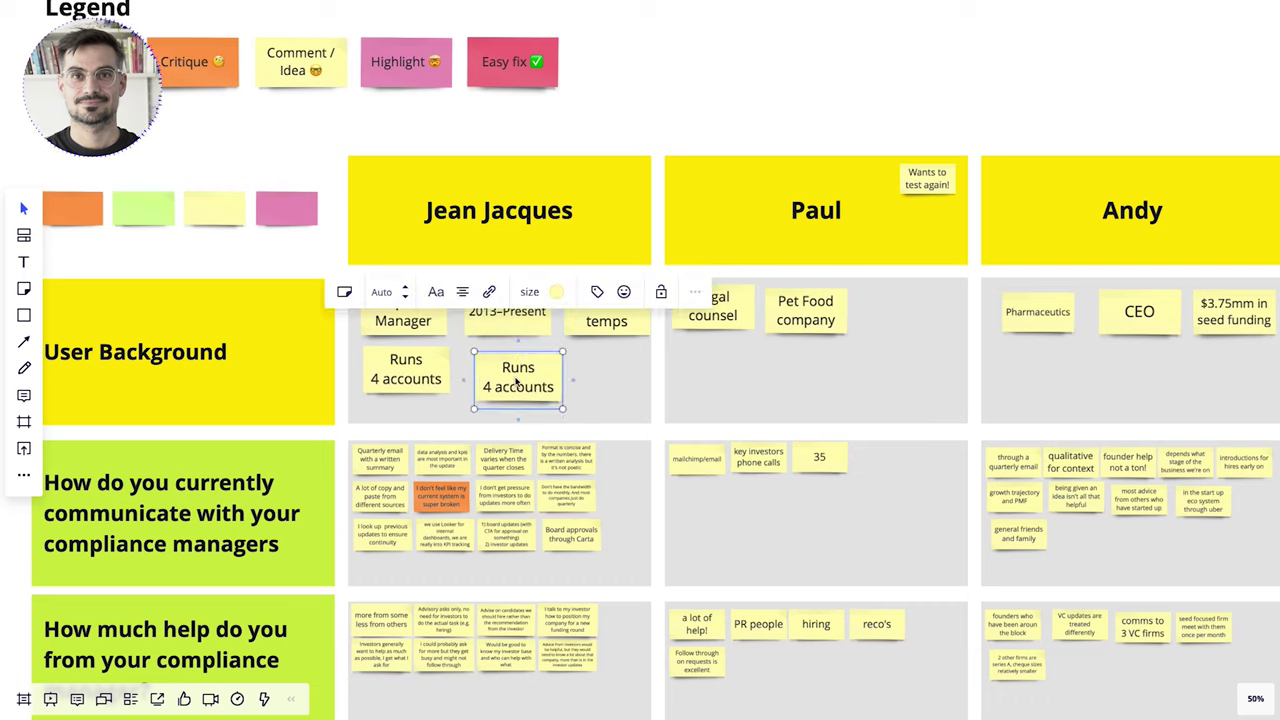
key(BackSpace)
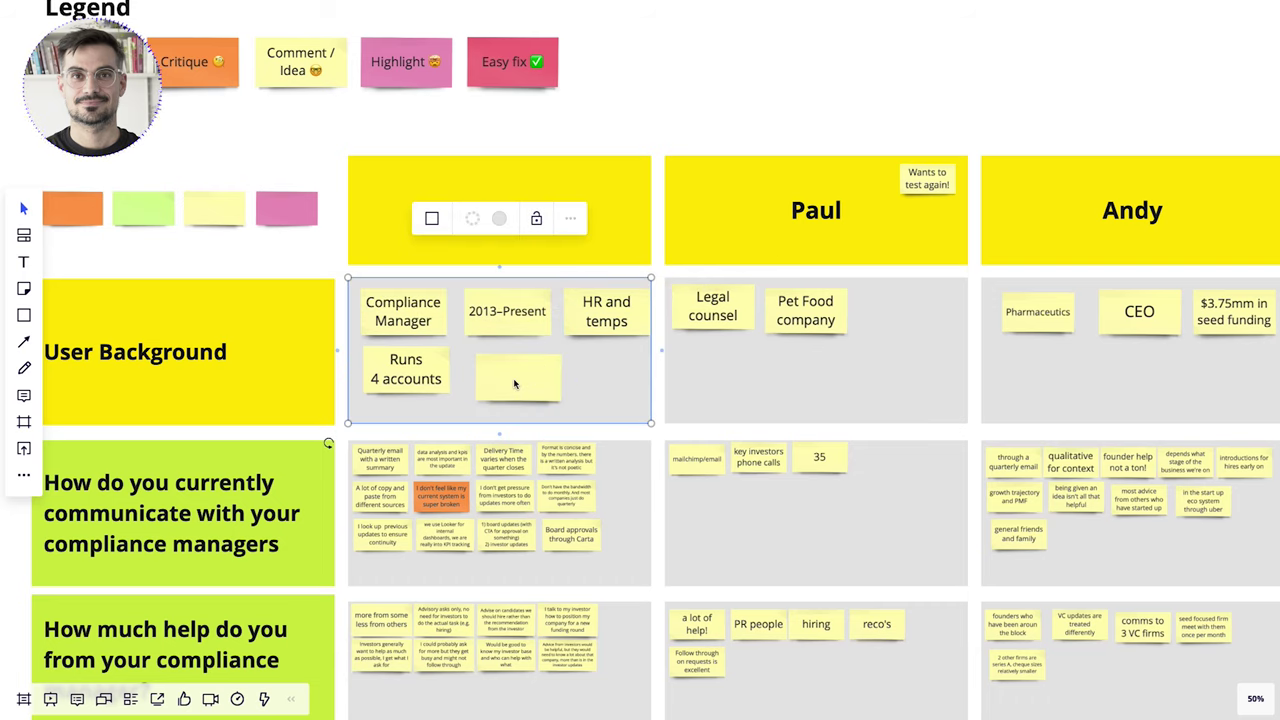
alt+drag(514, 380, 585, 388)
scroll(585, 388, down, 3)
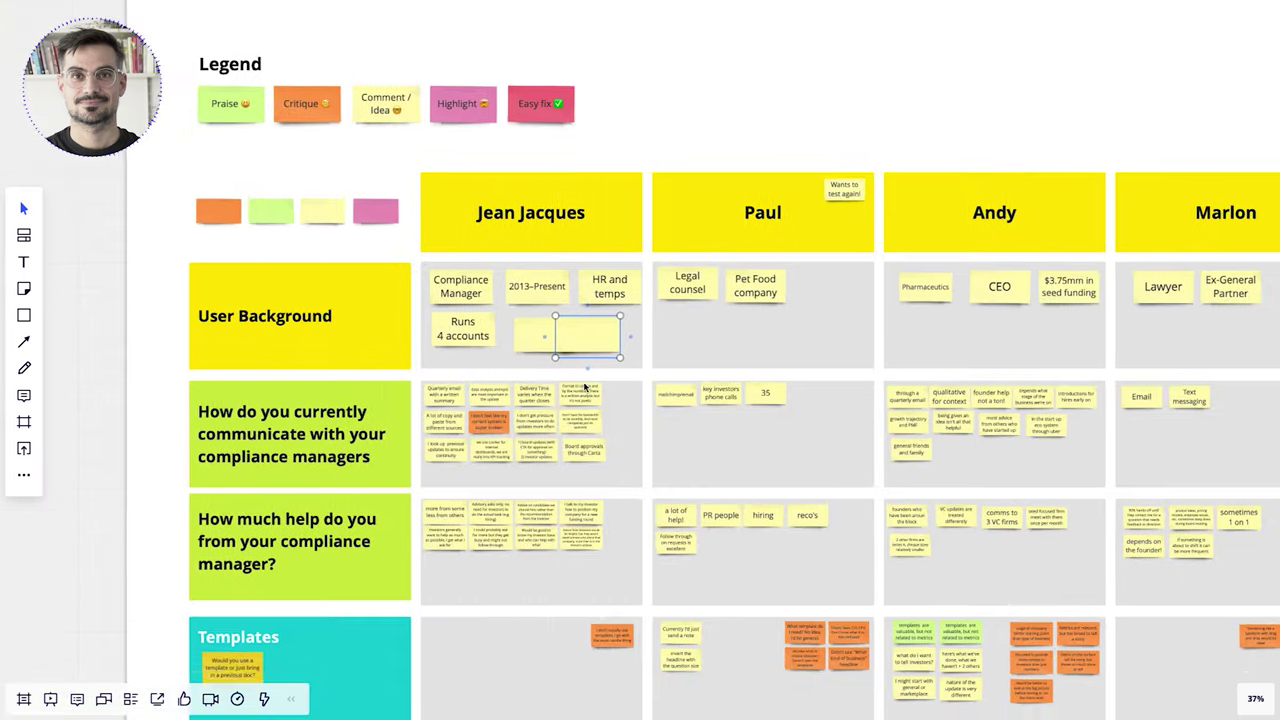
scroll(578, 354, up, 4)
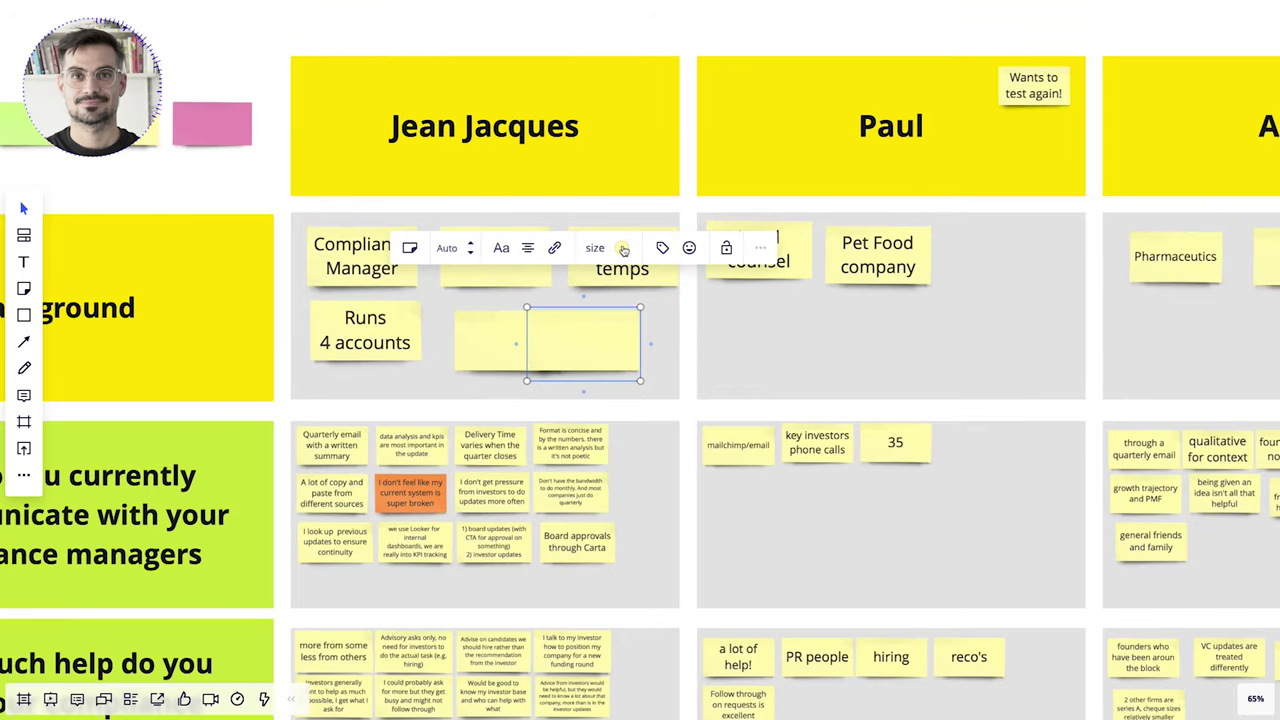
- Recolour the right blank note green and the left one orange, and move the green note right so they sit side by side
click(622, 247)
click(590, 307)
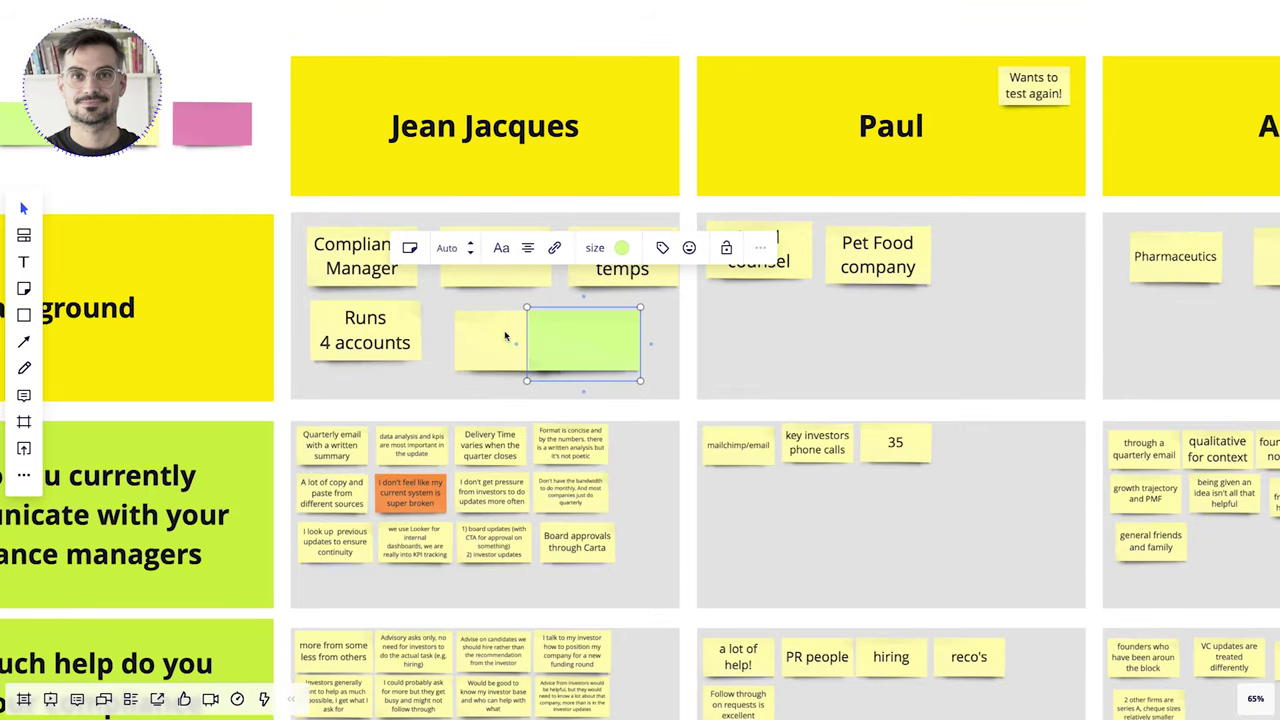
click(506, 340)
click(548, 247)
click(506, 341)
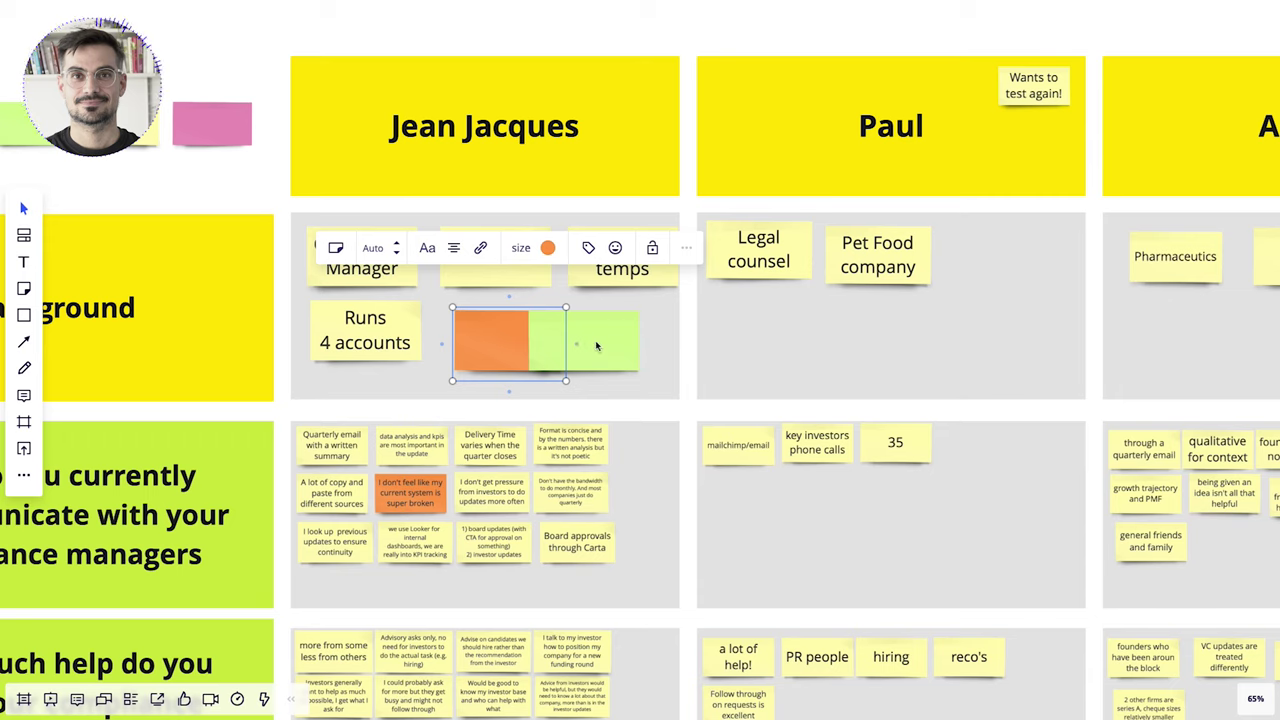
drag(597, 337, 630, 328)
- Delete the blank orange and green notes from the first participant's User Background cell
scroll(630, 328, down, 3)
scroll(630, 328, down, 3)
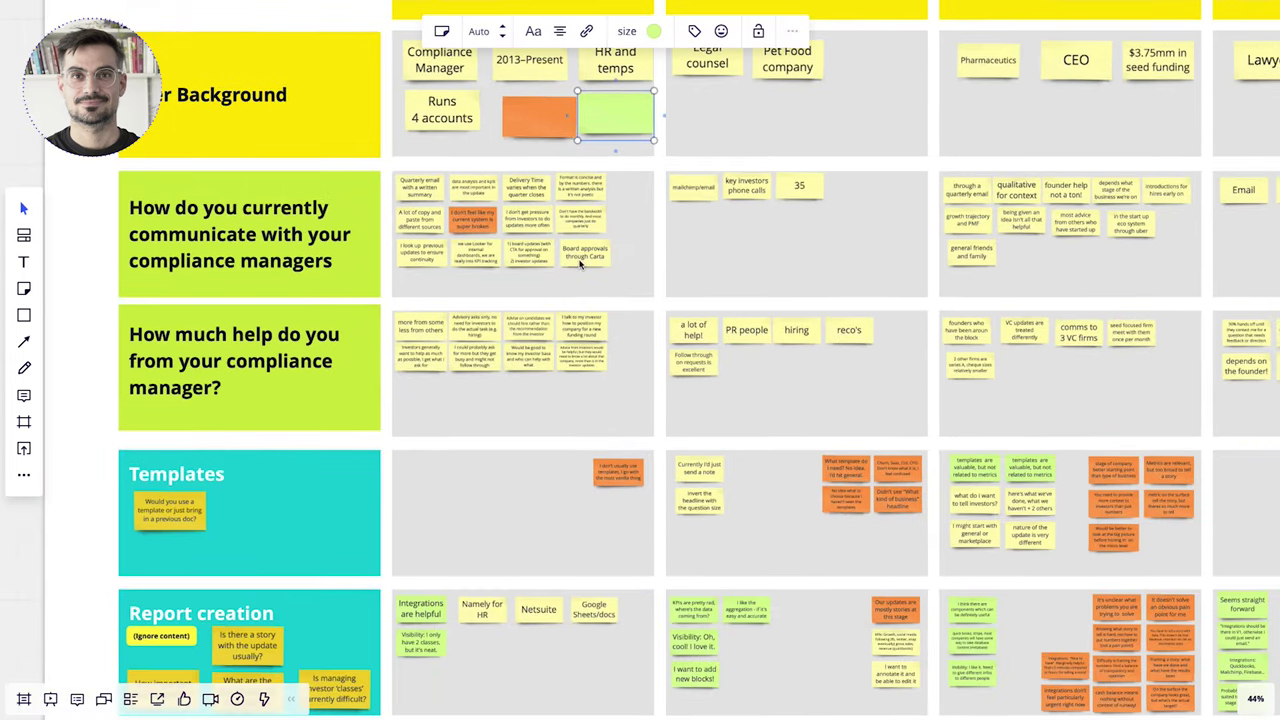
shift+click(542, 128)
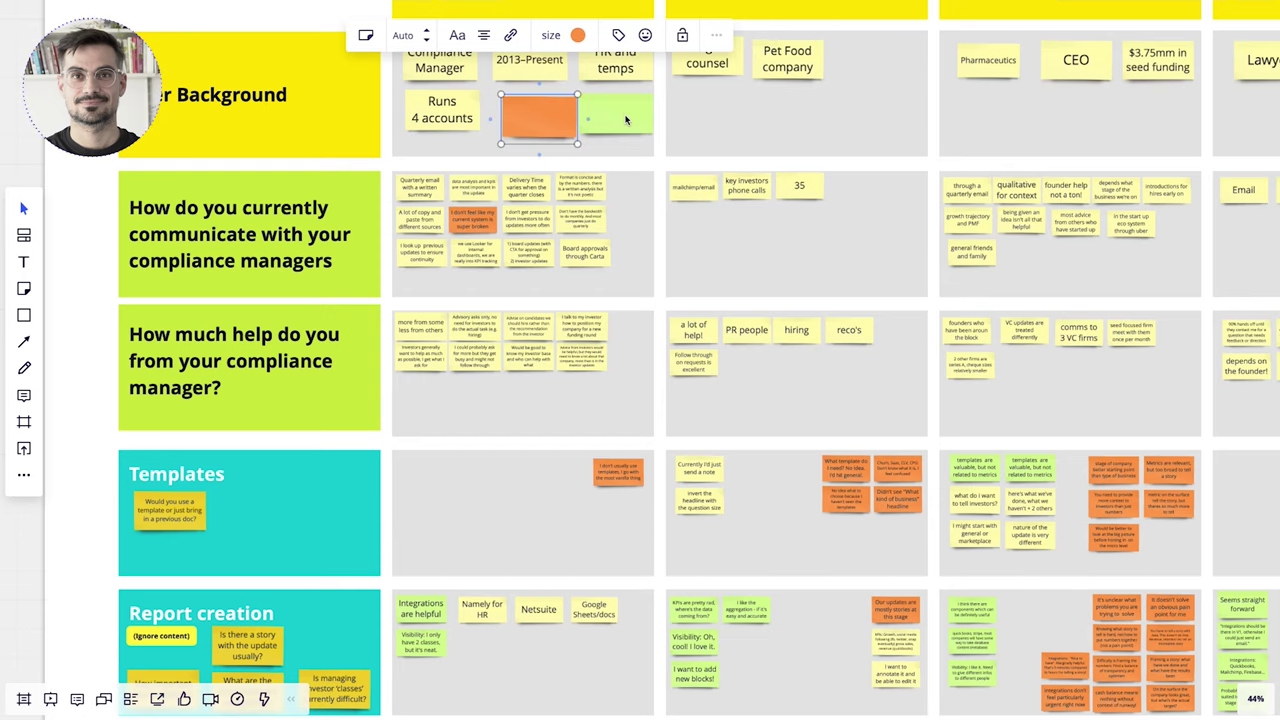
key(Delete)
- Examine the colour patterns across the Wall of Justice rows, and read the second participant's Requests Block Added notes up close
scroll(716, 362, down, 3)
scroll(716, 362, down, 5)
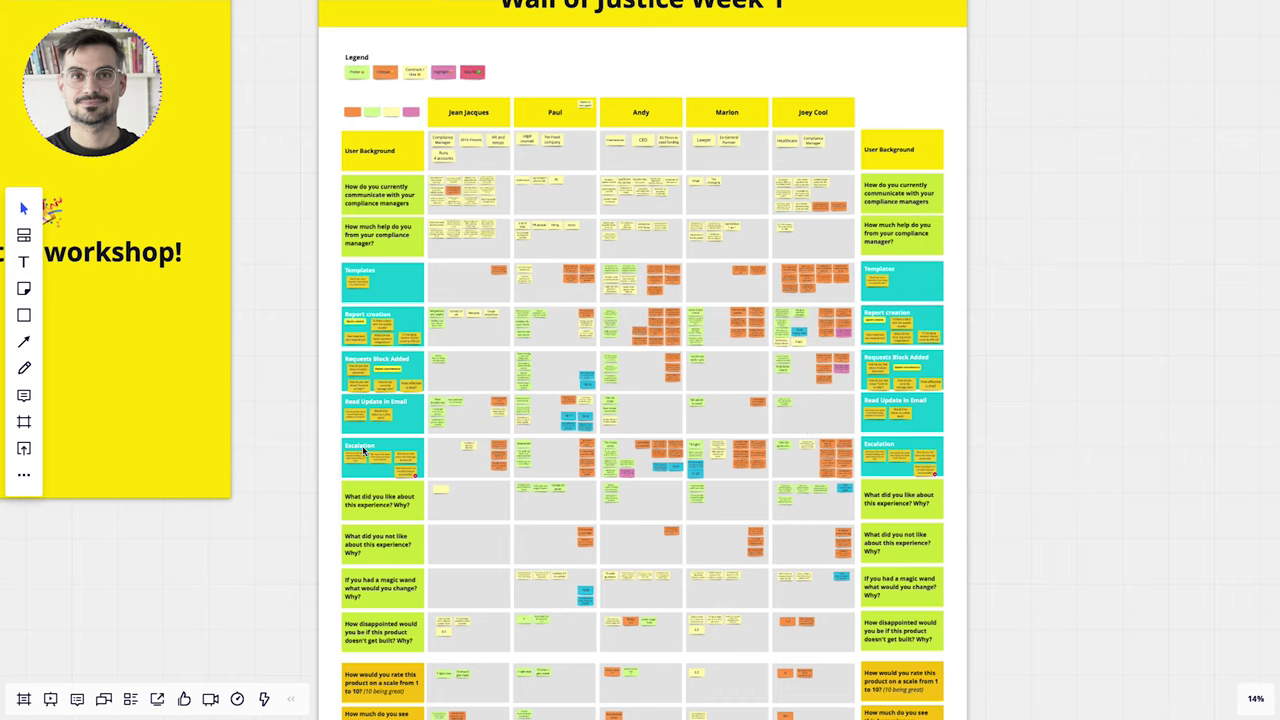
scroll(385, 440, up, 1)
scroll(385, 440, up, 3)
scroll(375, 484, down, 3)
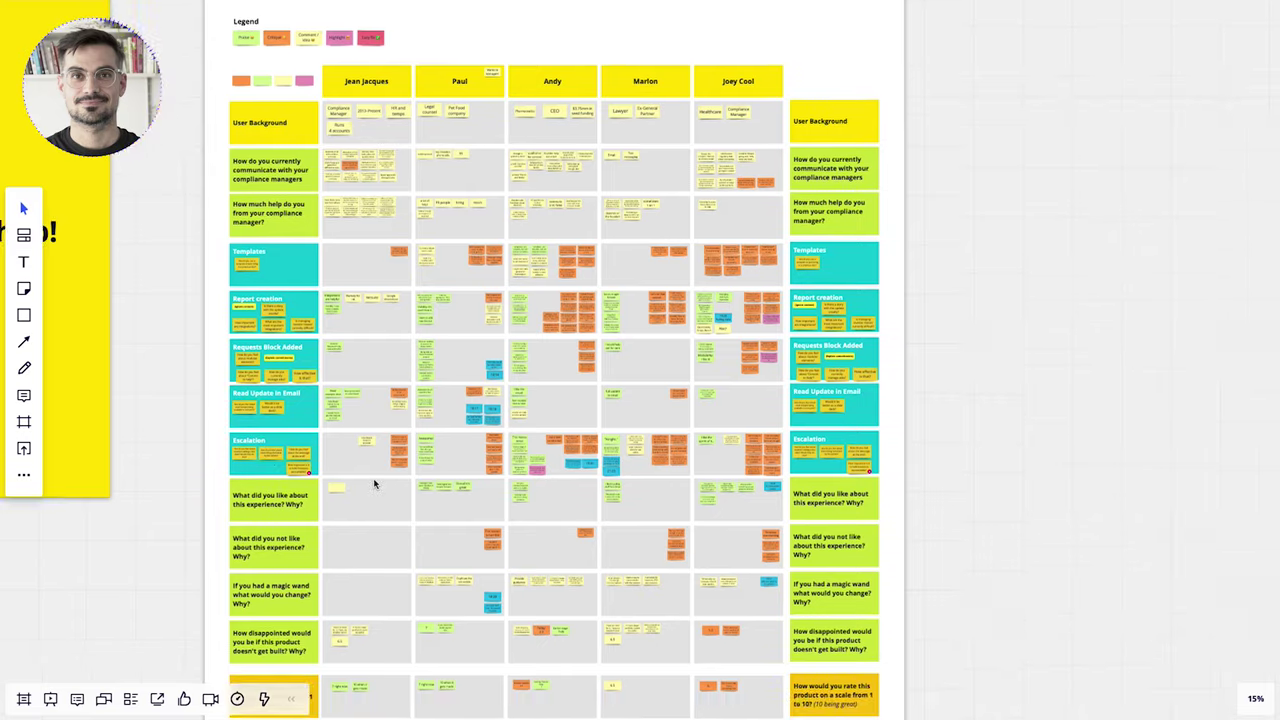
scroll(351, 486, left, 2)
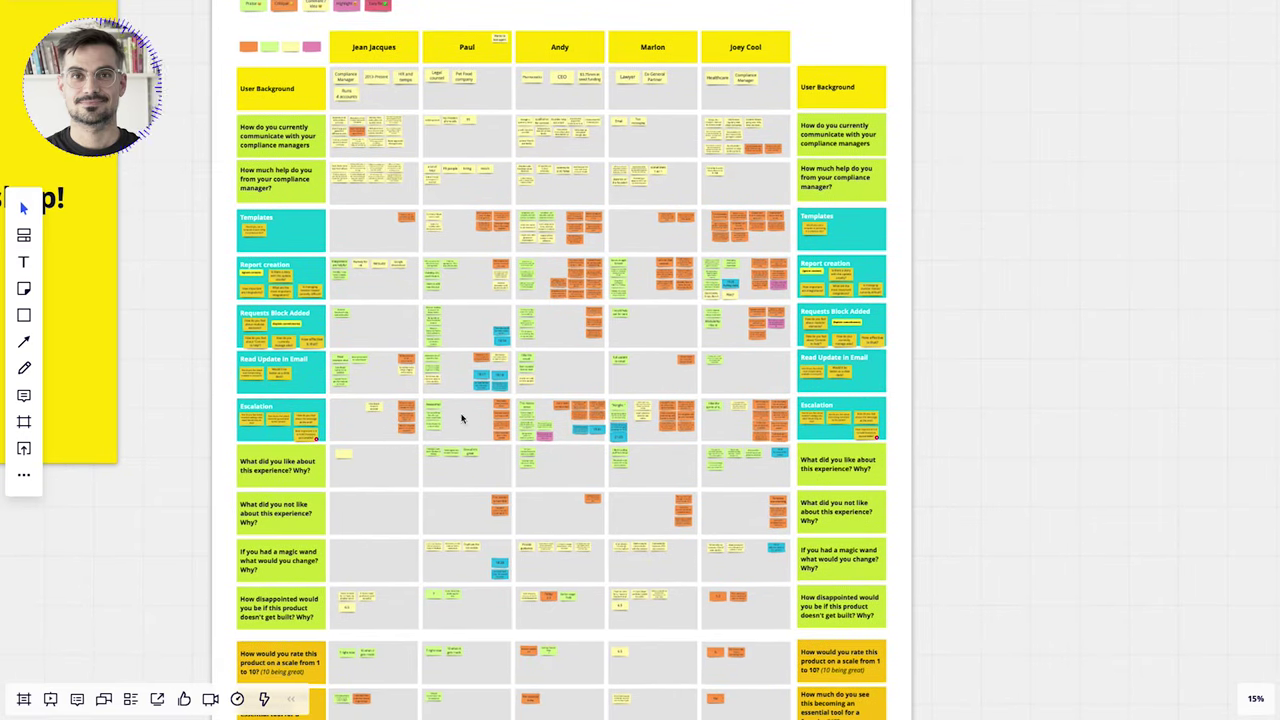
scroll(507, 411, up, 1)
scroll(507, 411, left, 1)
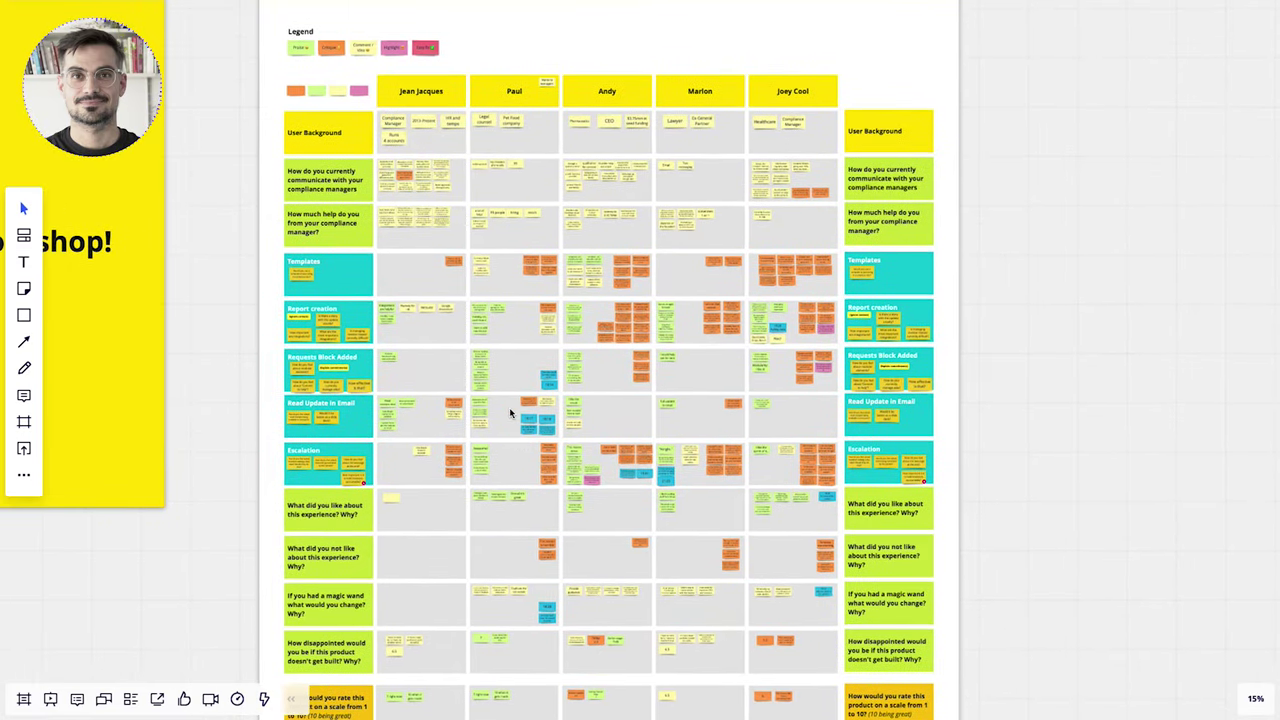
scroll(476, 382, up, 5)
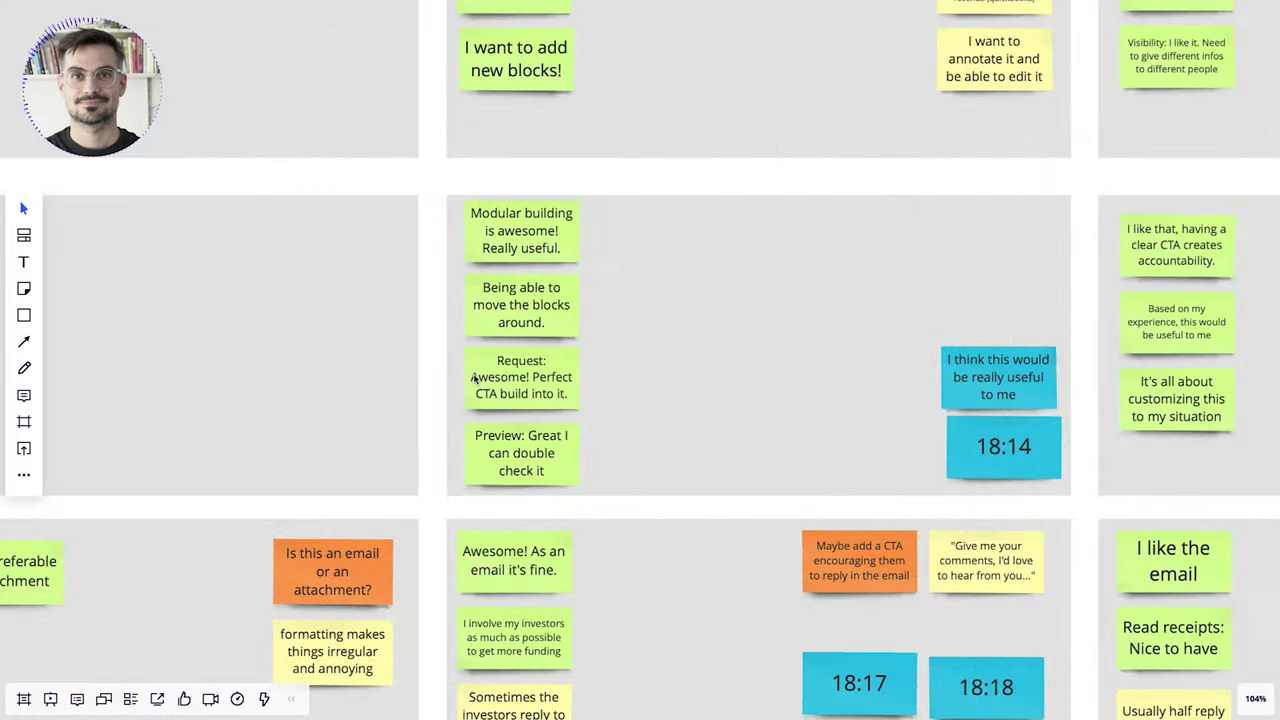
- Examine the YES/NO answers to sprint questions Q1 to Q3 across all five participants at the bottom of the board
scroll(475, 379, down, 5)
scroll(475, 379, down, 5)
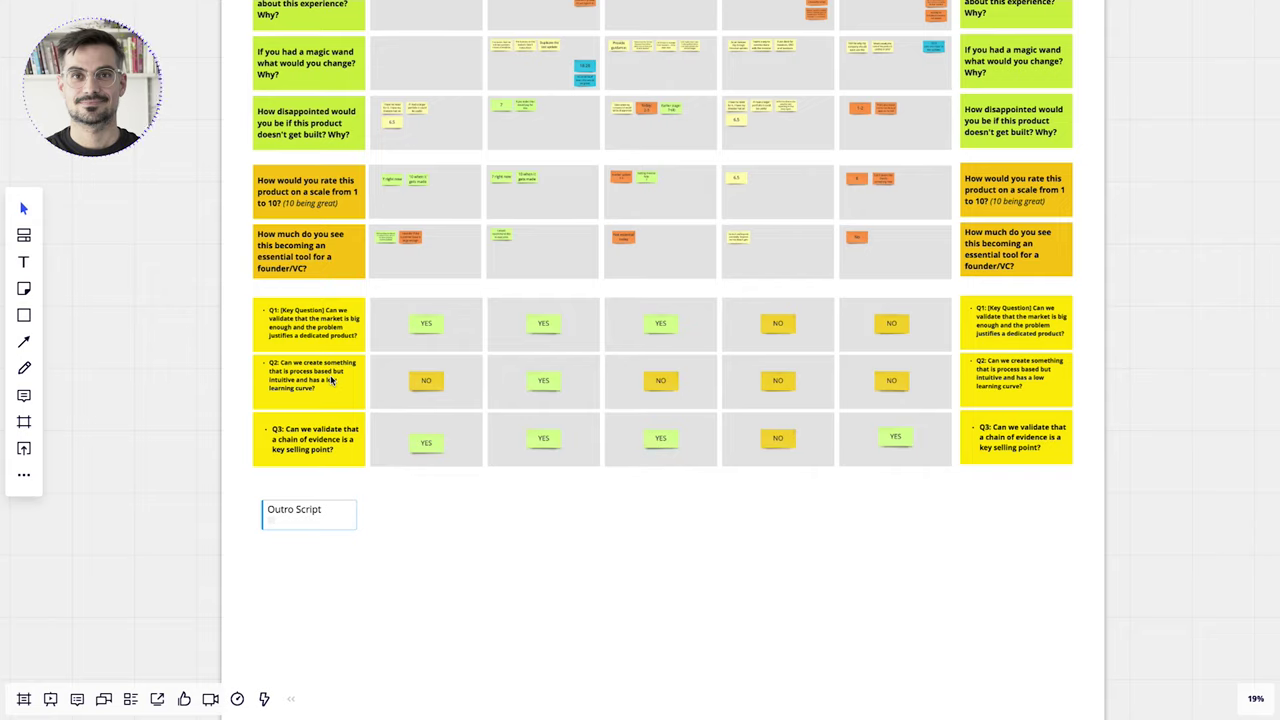
scroll(333, 380, up, 5)
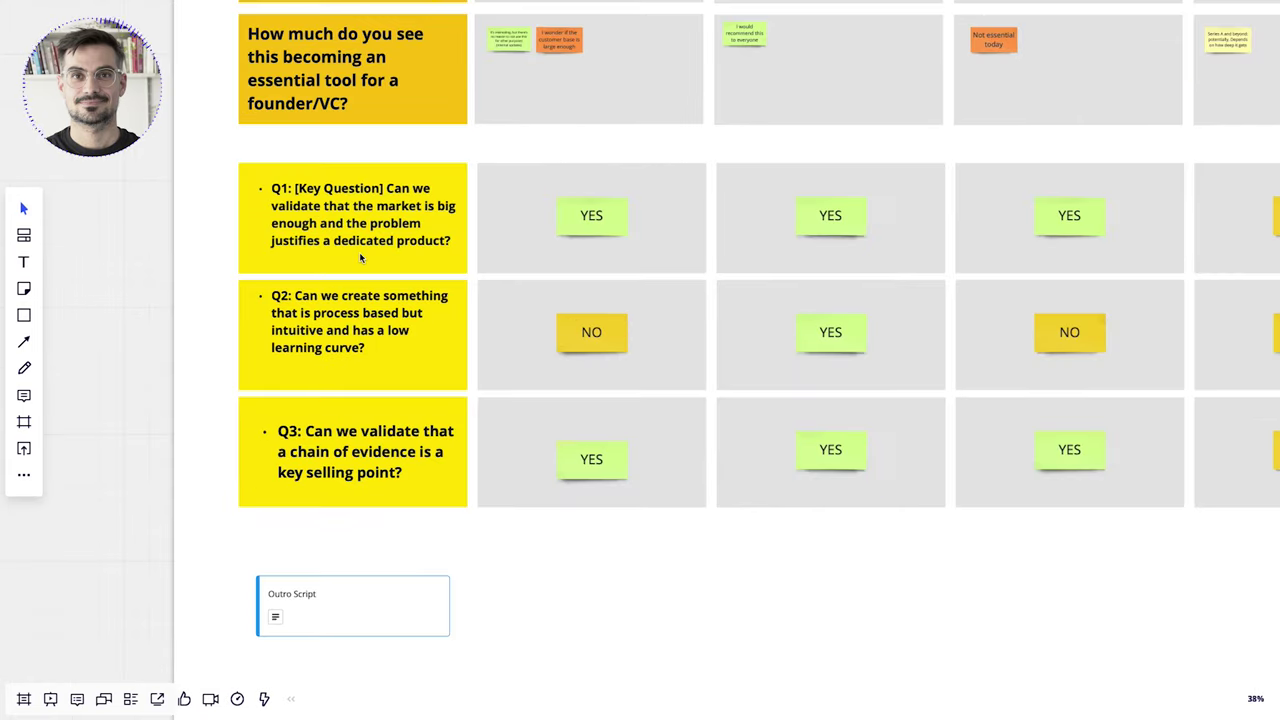
scroll(360, 257, down, 3)
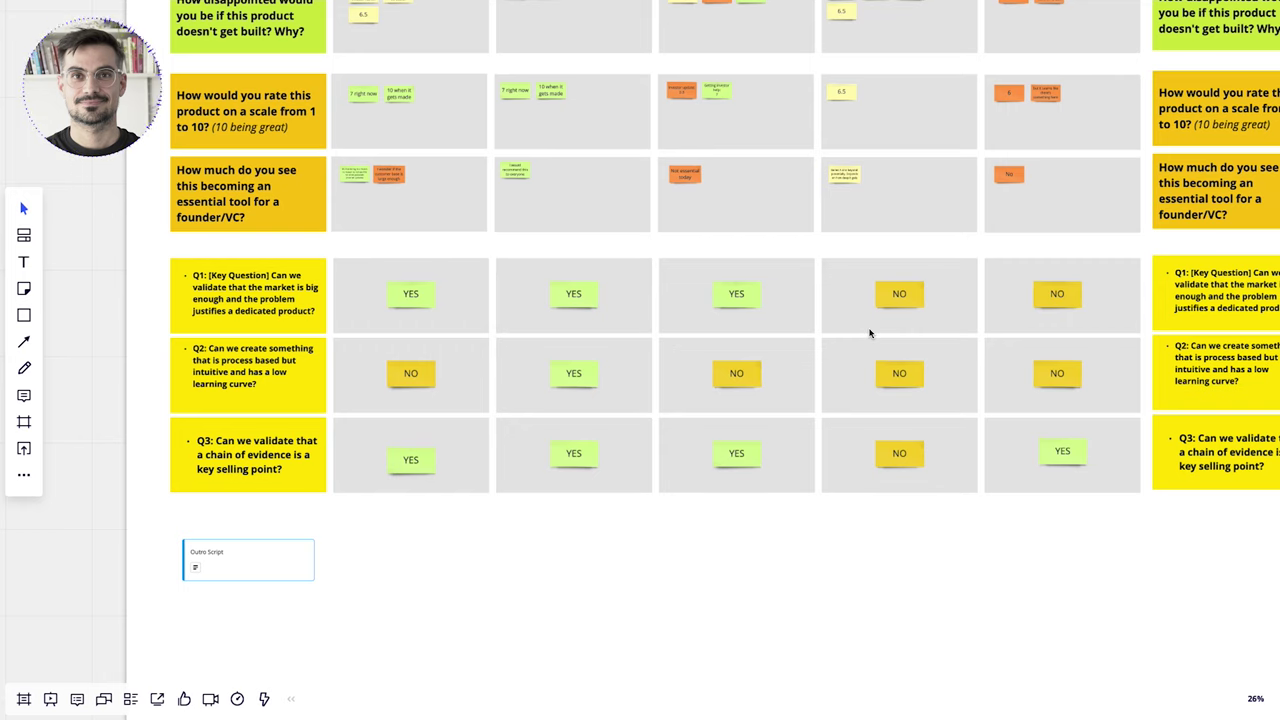
scroll(866, 336, right, 3)
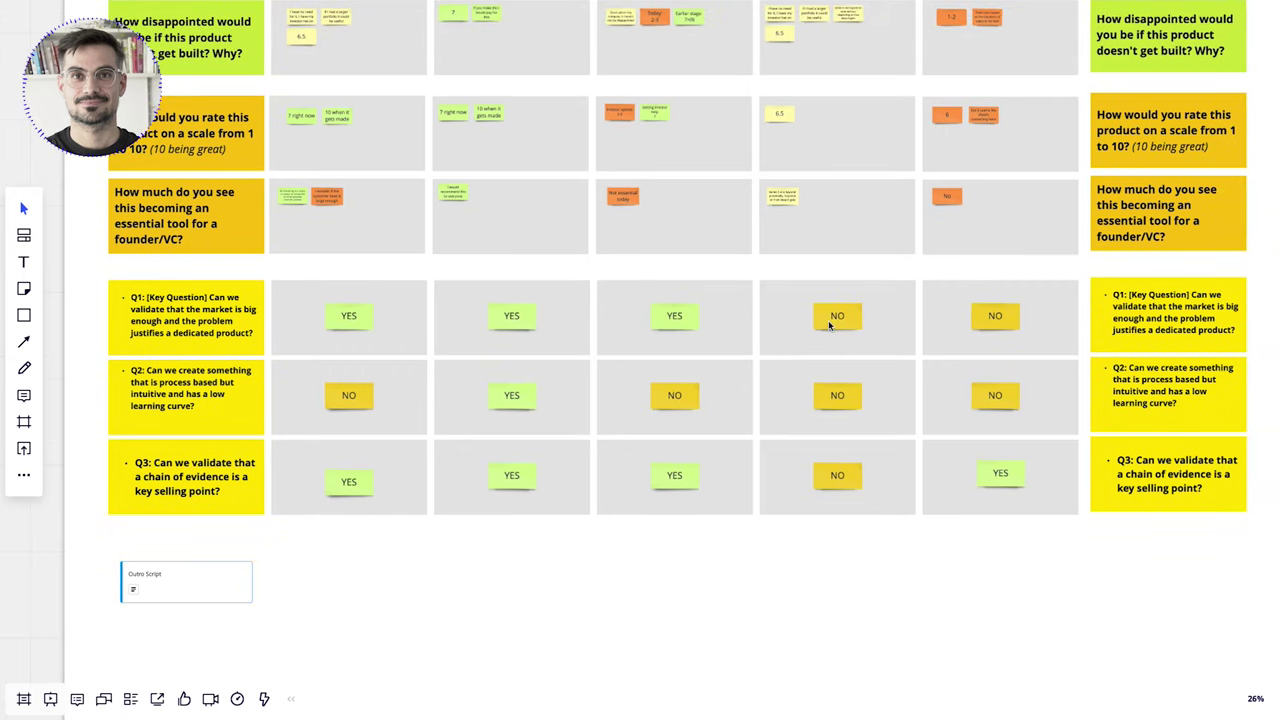
- Open the Intro Script card in the Wall of Justice Week 1 header to view the interview introduction
scroll(828, 322, down, 3)
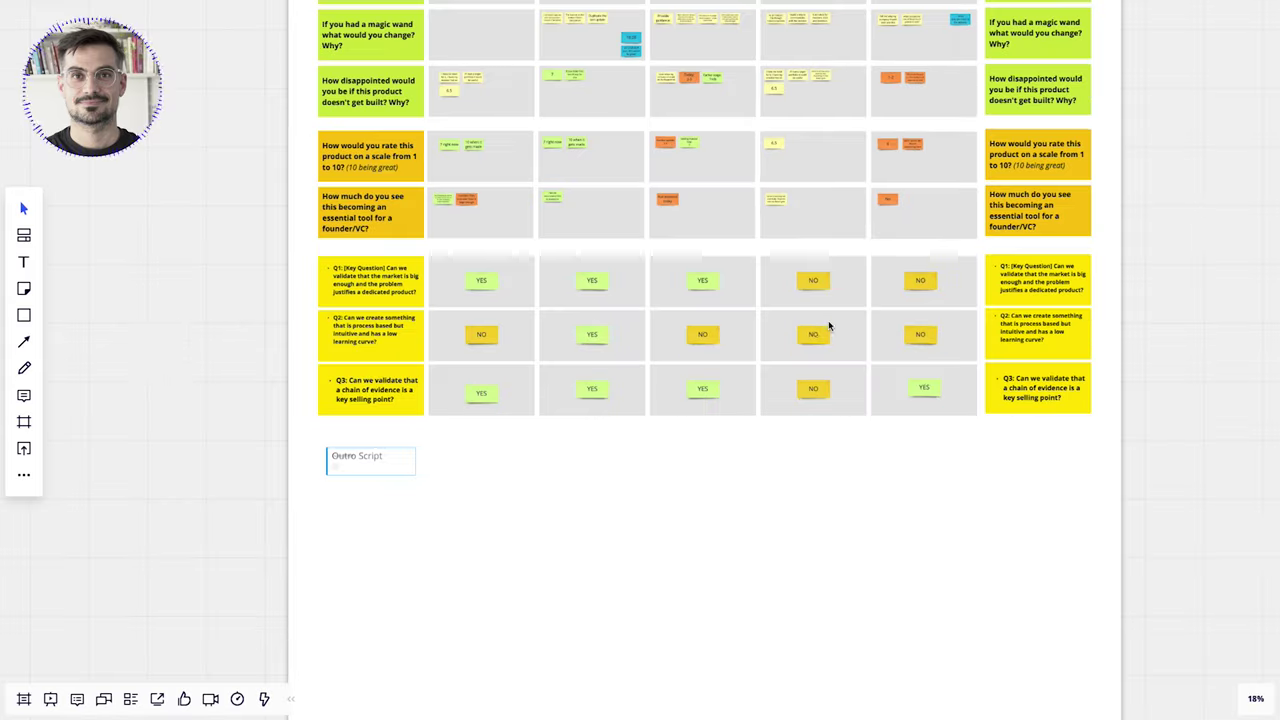
click(410, 453)
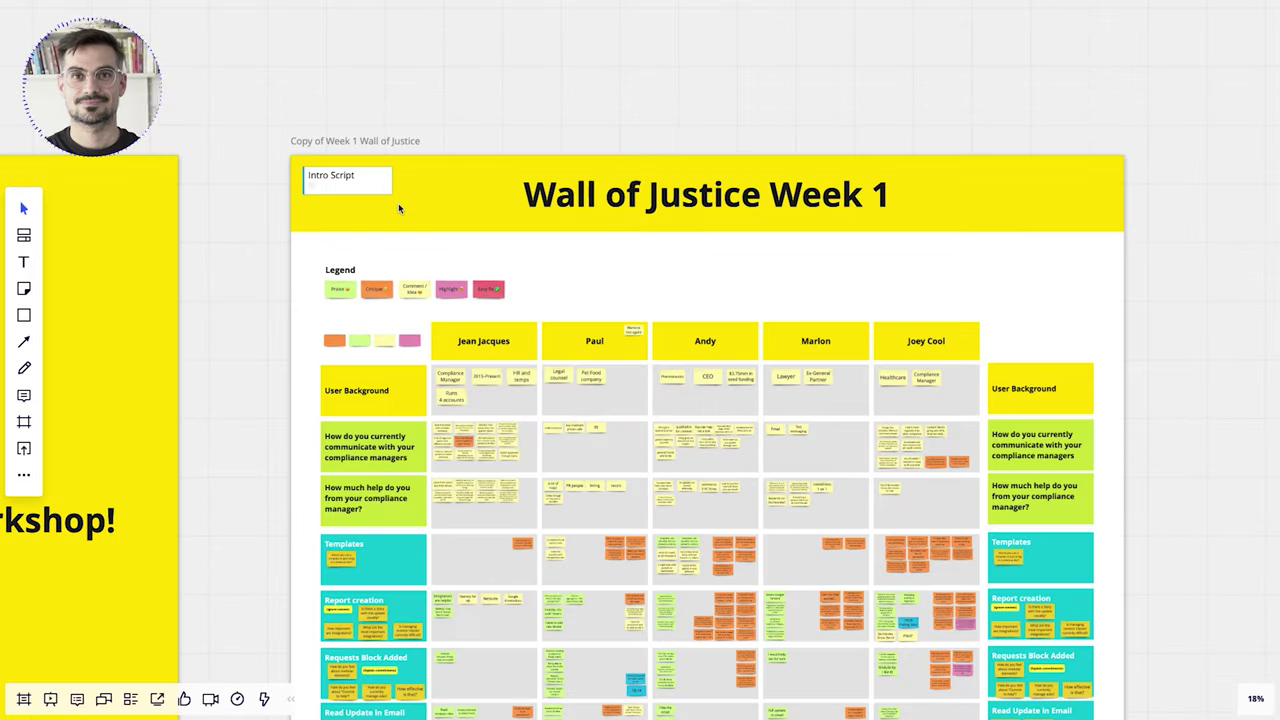
click(385, 176)
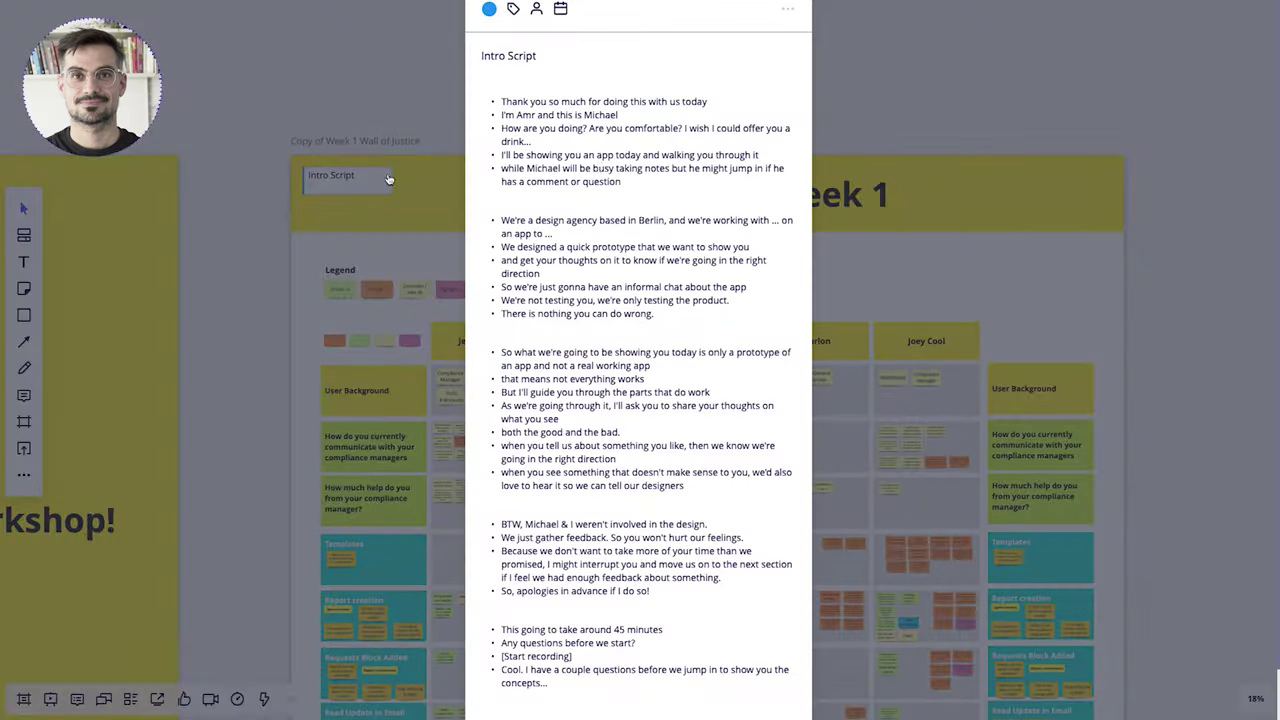